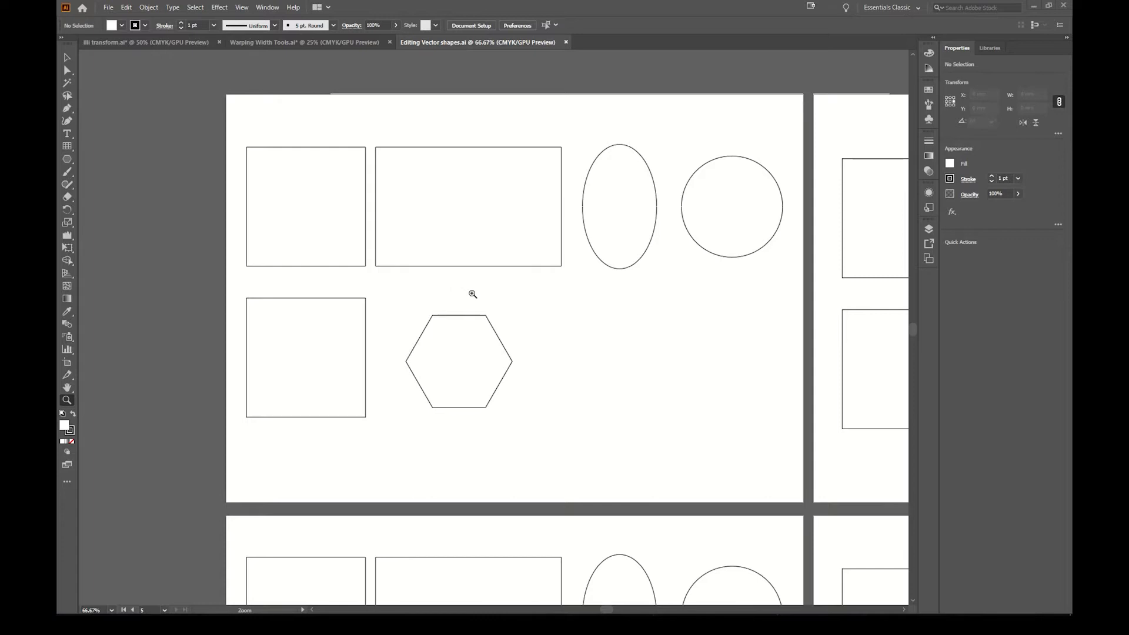
Look over the practice shapes on the four artboards, finishing with the first artboard in view.
left_click(517, 299, "alt")
left_click(517, 299, "alt")
left_click_drag(620, 419, 557, 273)
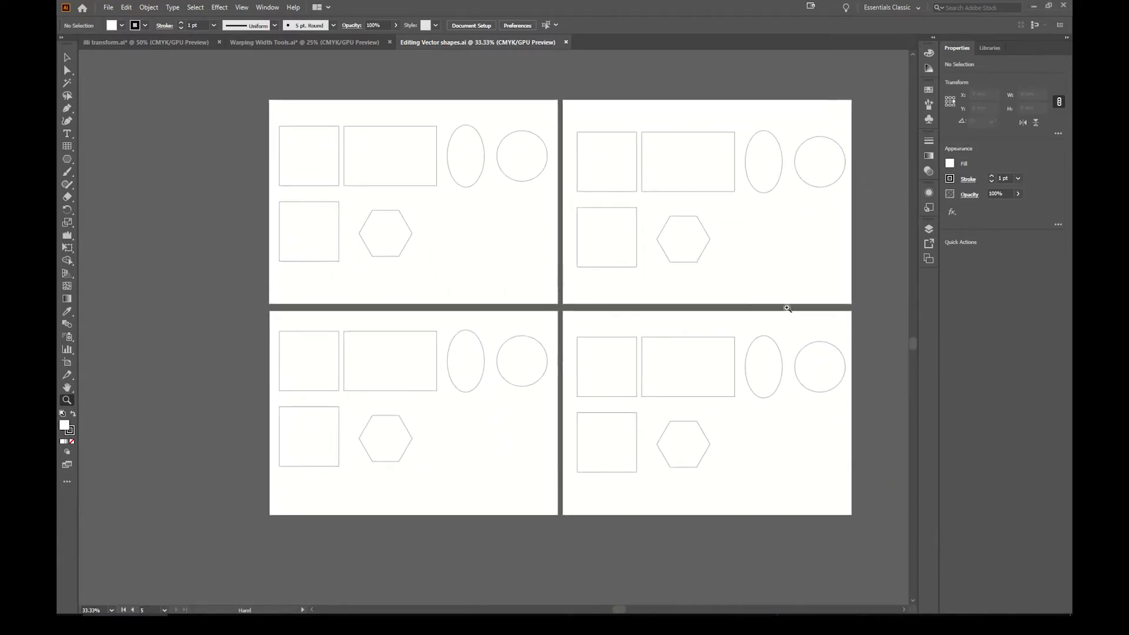
left_click(392, 195)
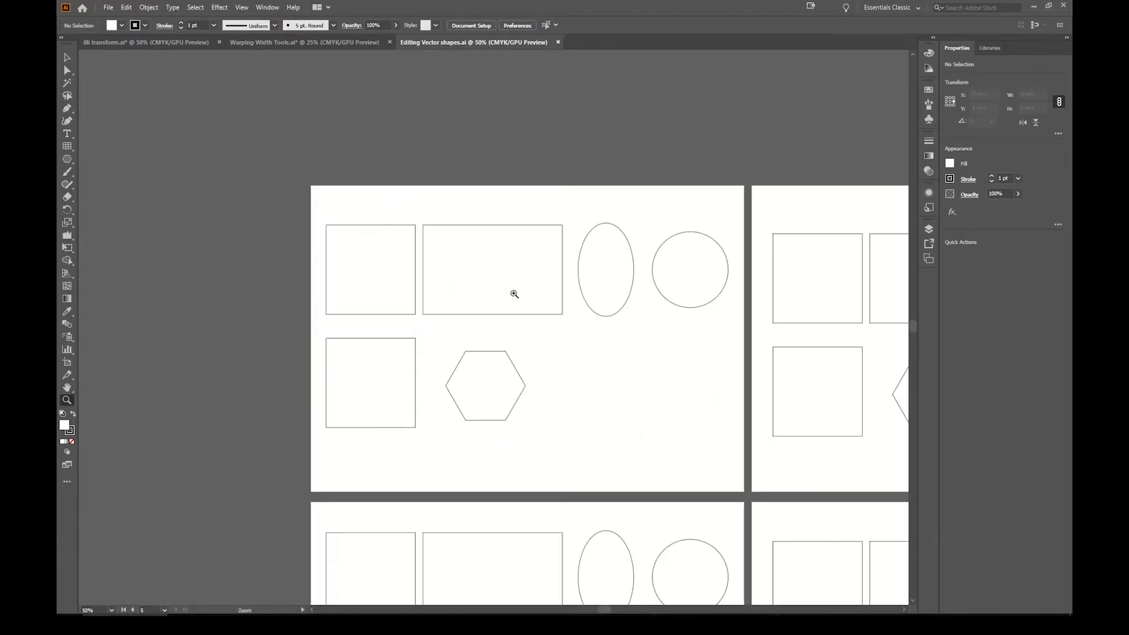
left_click(511, 292)
left_click(529, 320)
left_click_drag(541, 383, 649, 326)
left_click(591, 374, "alt")
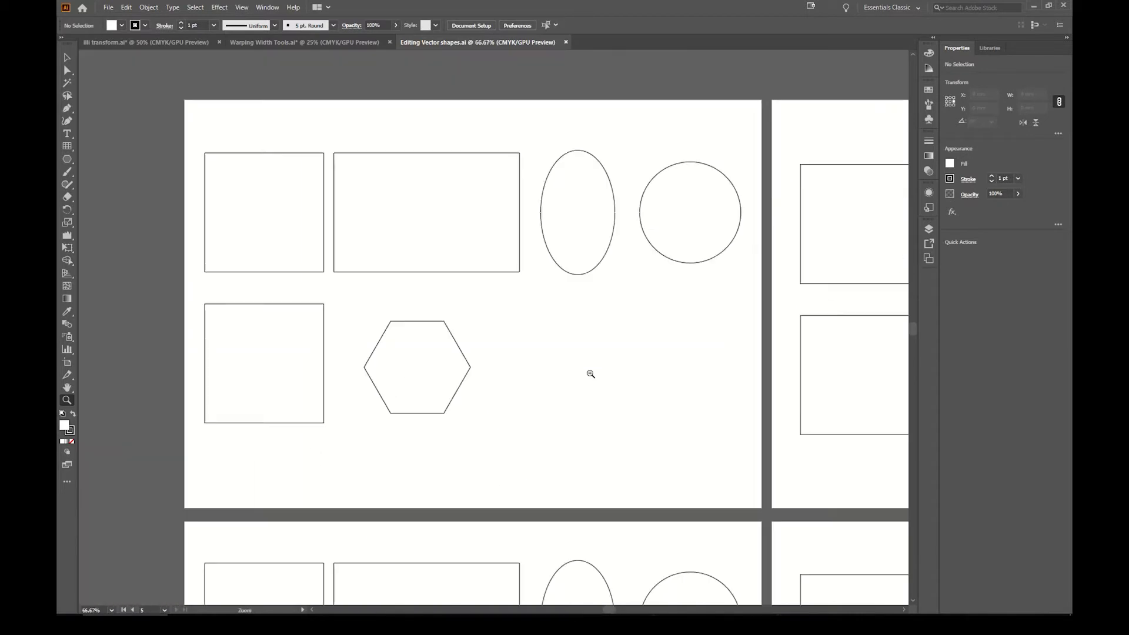
left_click_drag(555, 333, 560, 348)
Select the upper-left square on the first artboard.
key("v")
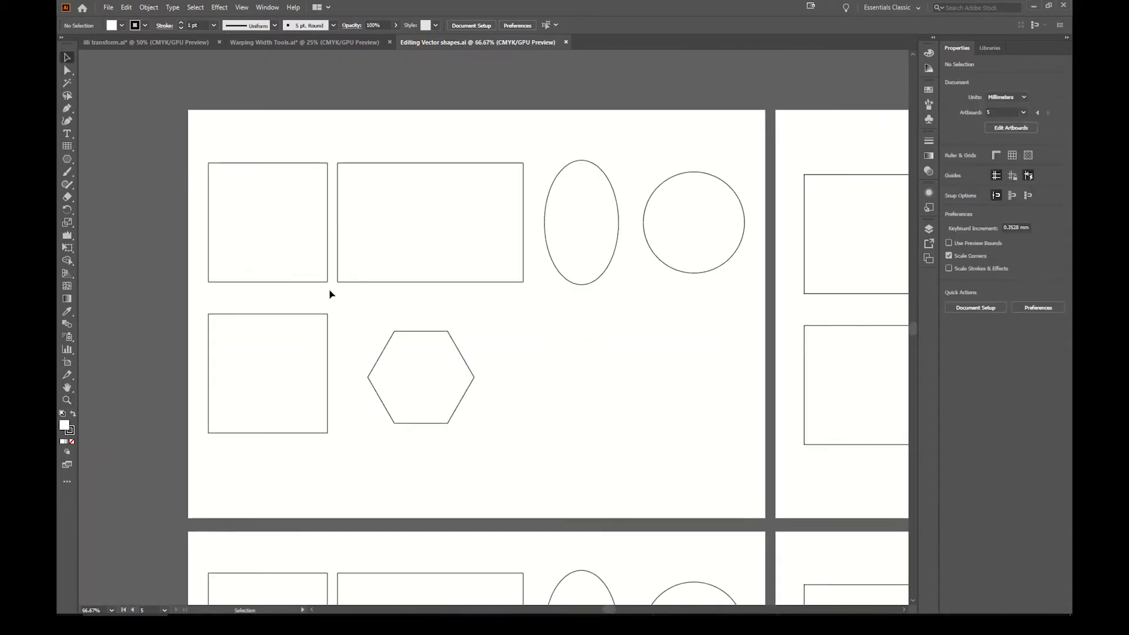
left_click(320, 283)
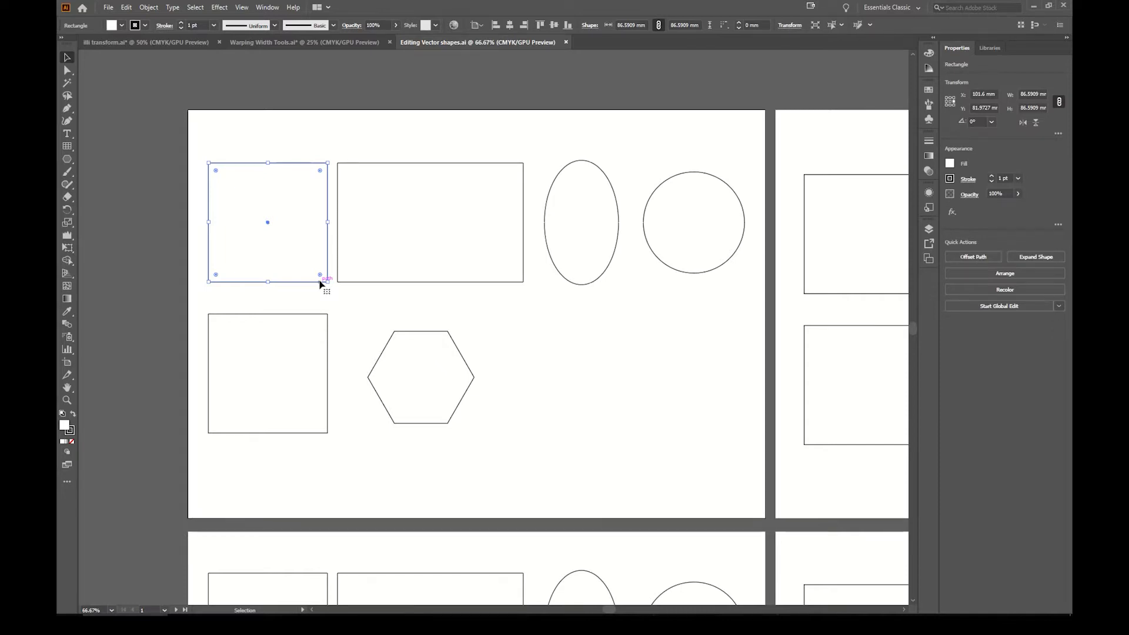
left_click(68, 160)
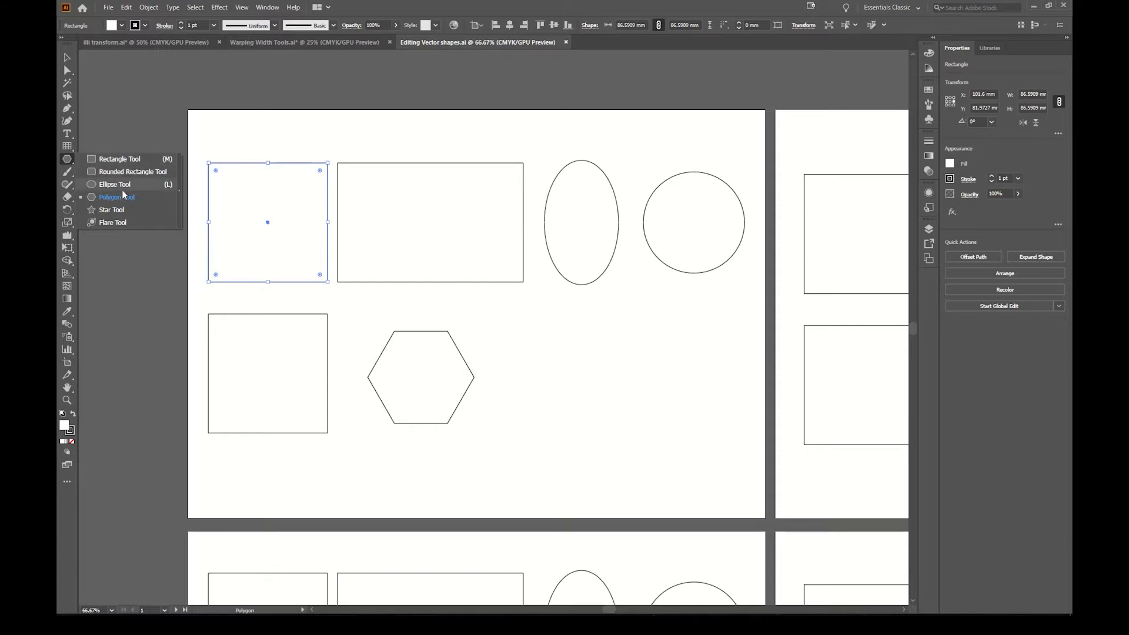
left_click(115, 159)
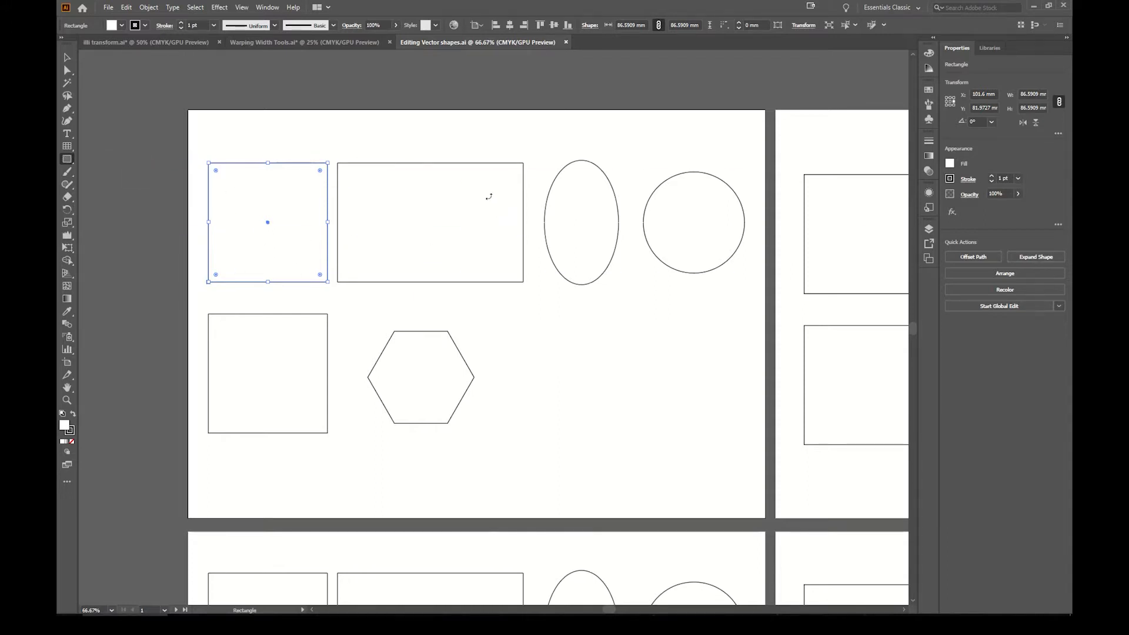
left_click(66, 57)
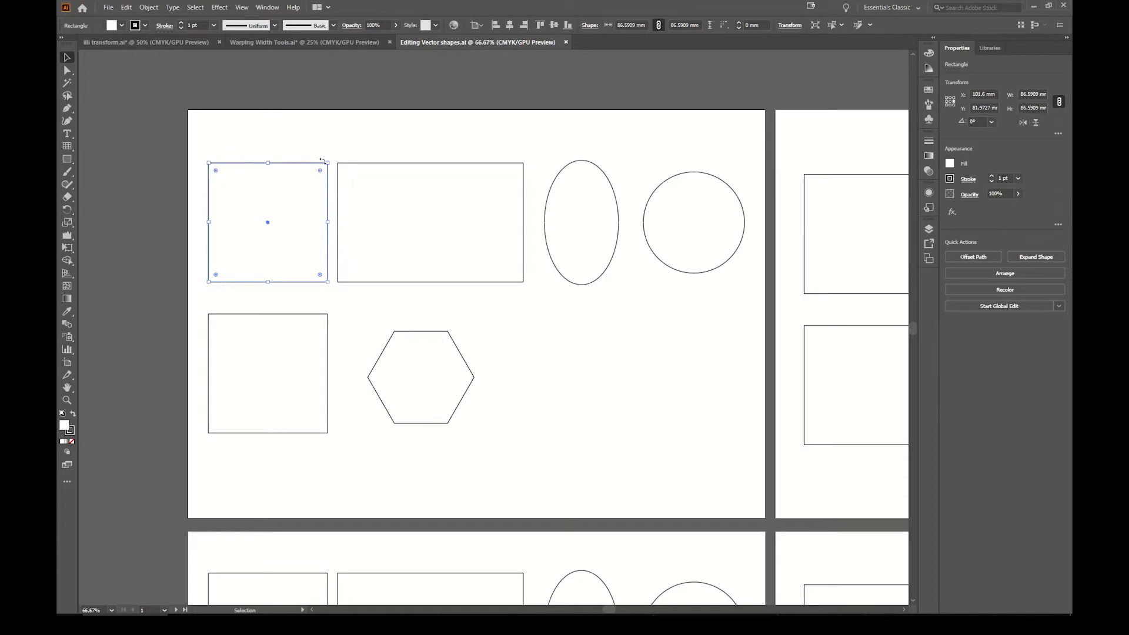
Move the upper-left square's bottom-right anchor point inward to about X 82 mm, Y 102 mm.
left_click(276, 143)
left_click(227, 166)
left_click(67, 70)
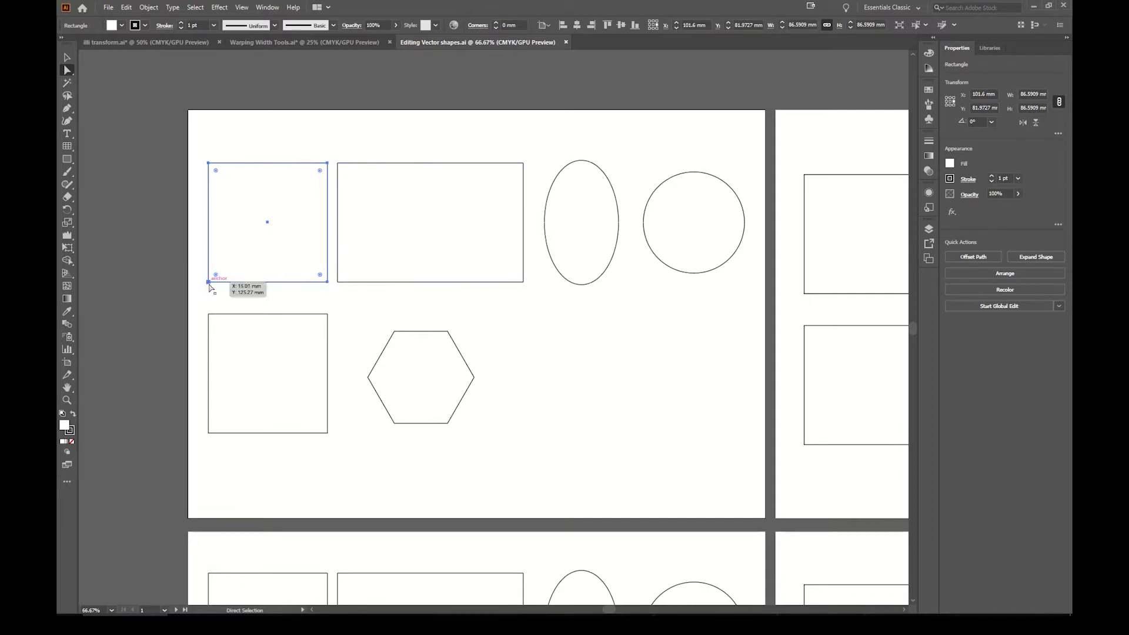
left_click(328, 282)
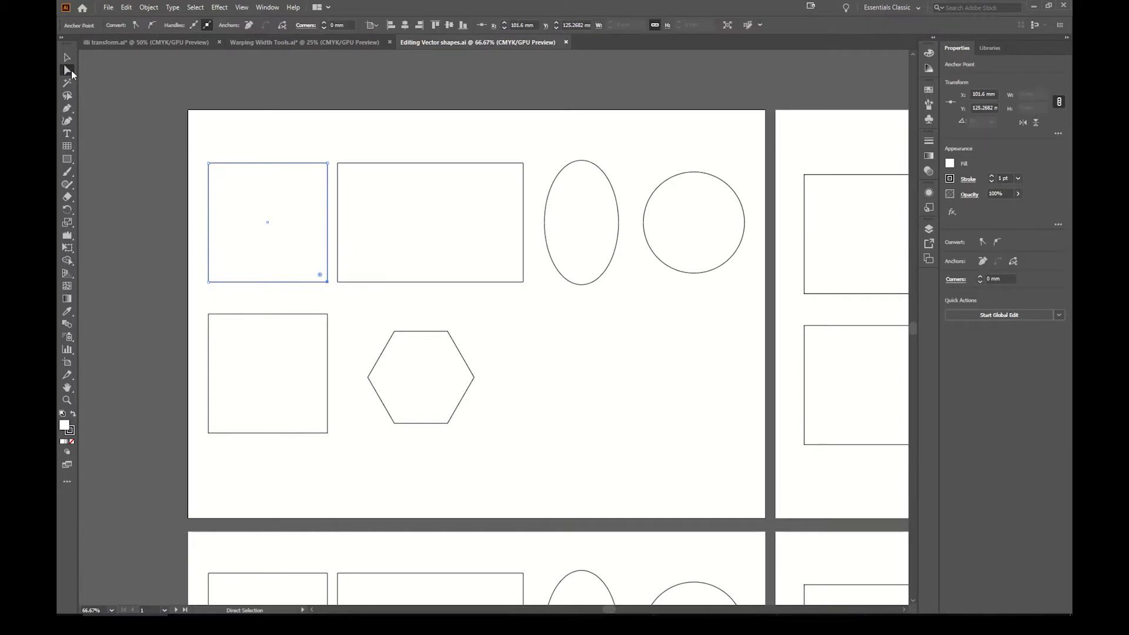
left_click_drag(327, 282, 301, 250)
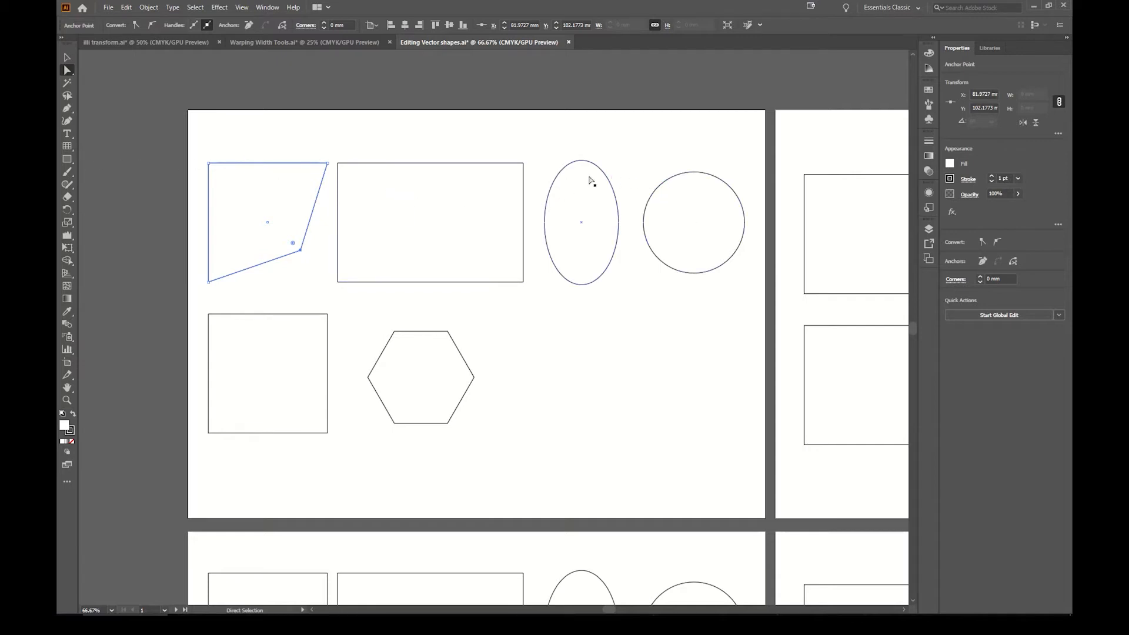
Try reshaping the ellipse's upper-left curve with the direction handle of its top anchor point, undoing each change.
left_click(556, 184)
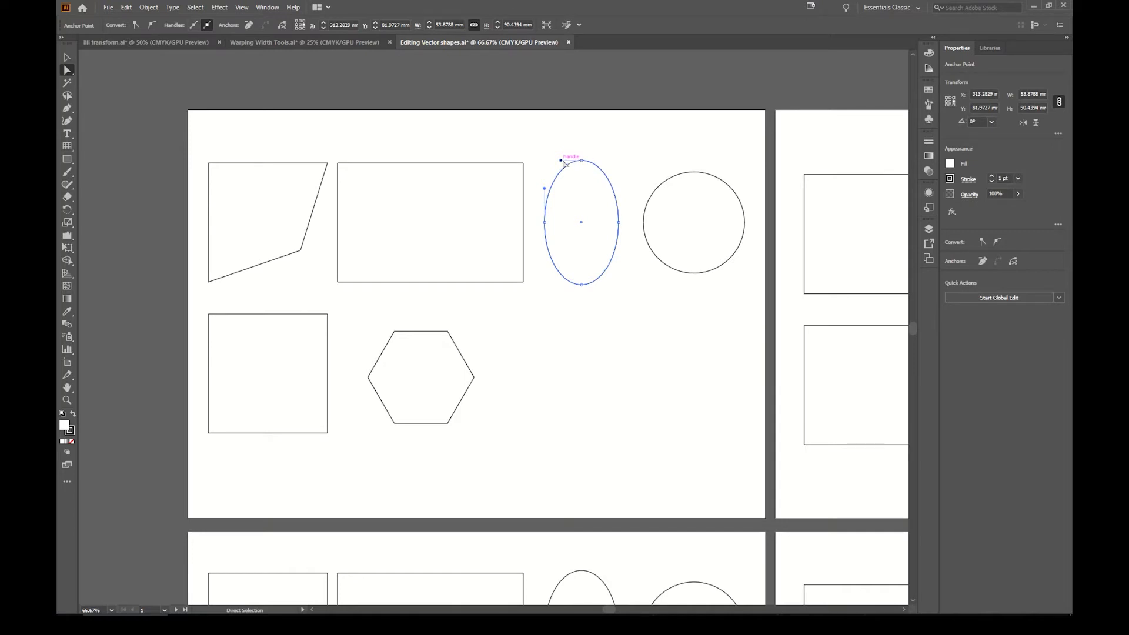
mouse_move(561, 160)
left_mouse_down()
mouse_move(548, 171)
mouse_move(550, 154)
left_mouse_up()
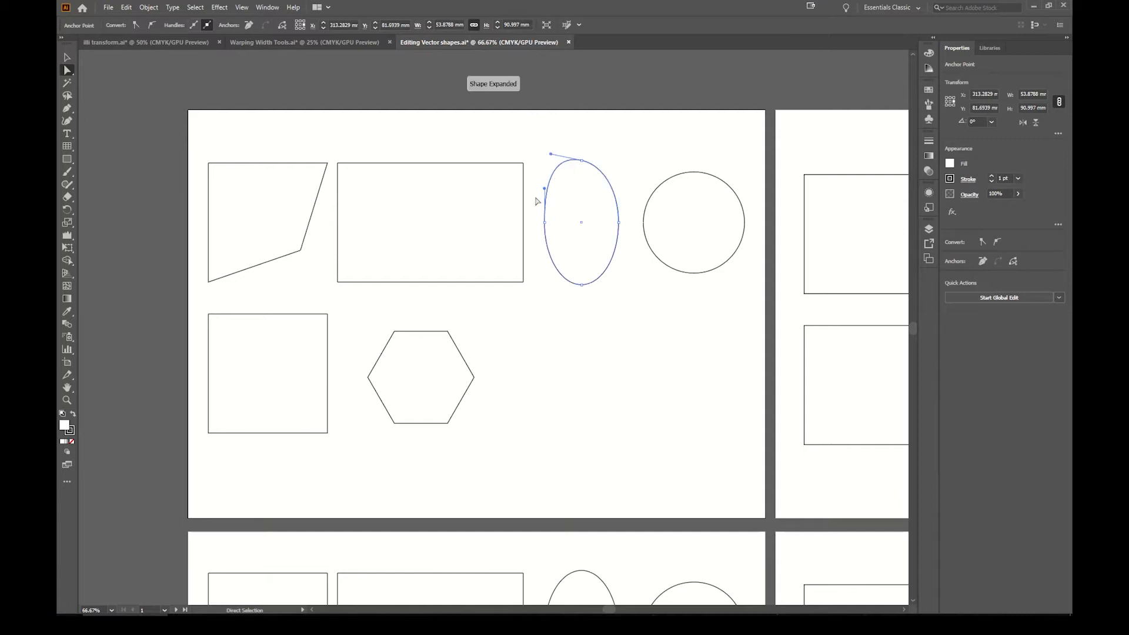
key("ctrl+z")
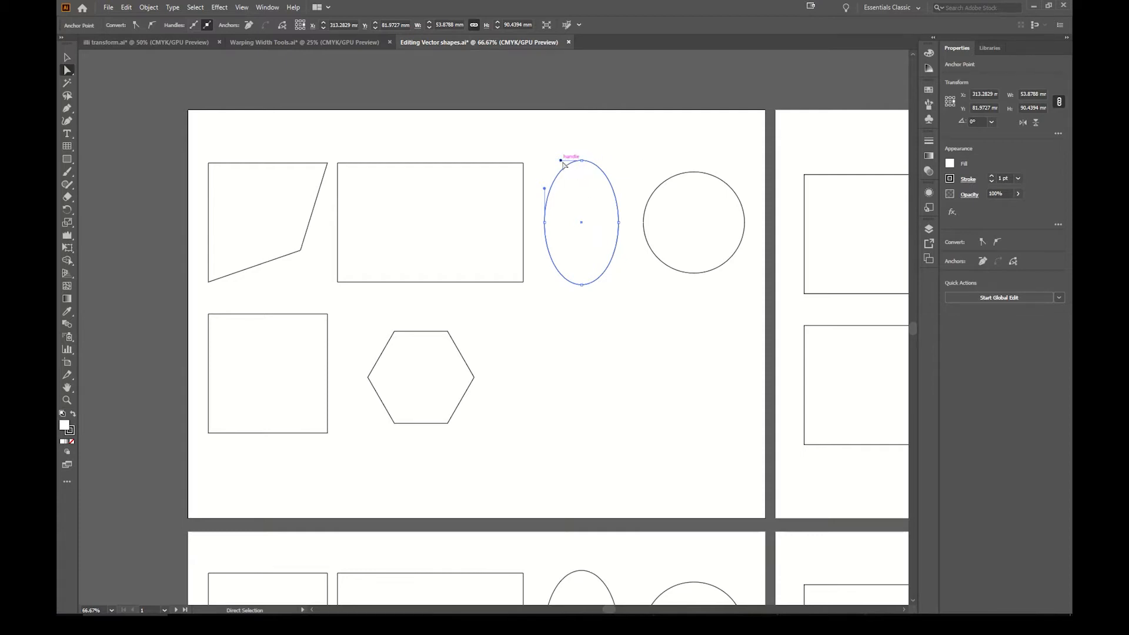
mouse_move(562, 161)
left_mouse_down()
mouse_move(553, 169)
mouse_move(553, 148)
mouse_move(557, 162)
mouse_move(541, 161)
mouse_move(574, 161)
left_mouse_up()
key("ctrl+z")
Convert the distorted square's lower-right corner to a smooth point at about X 81 mm, Y 106 mm and lengthen its handles for a rounder edge.
key("v")
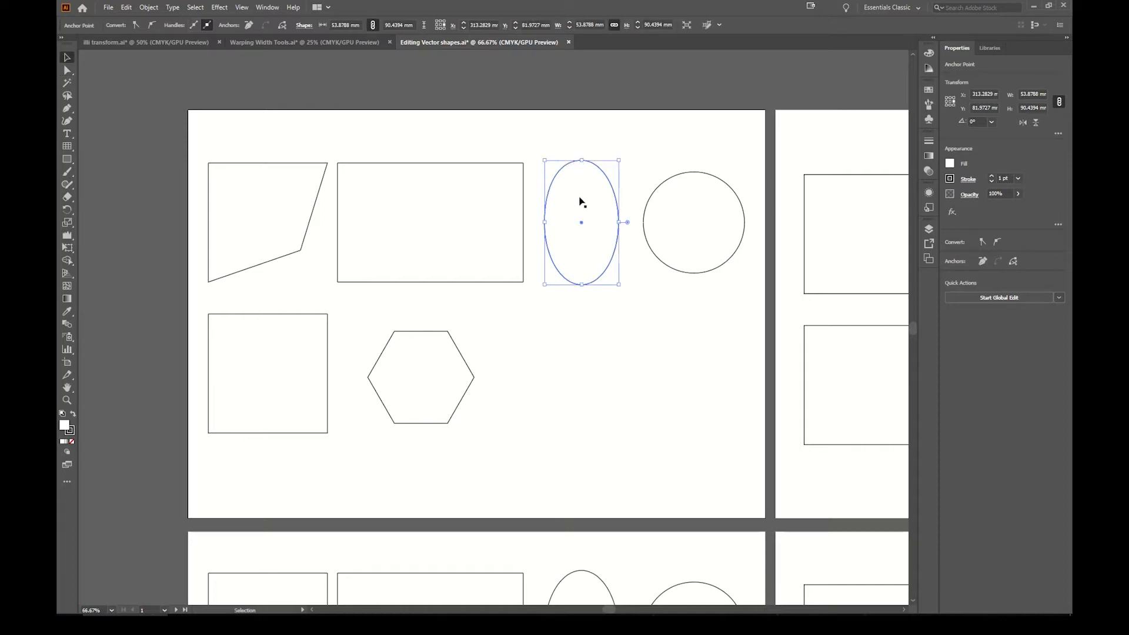
left_click(302, 254)
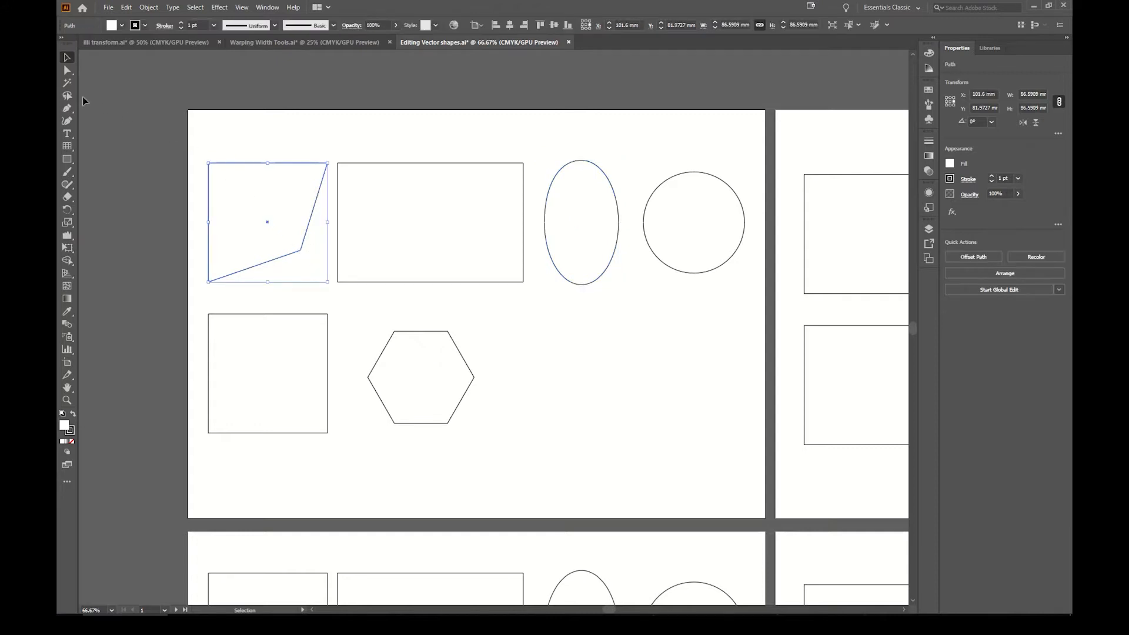
left_click(67, 71)
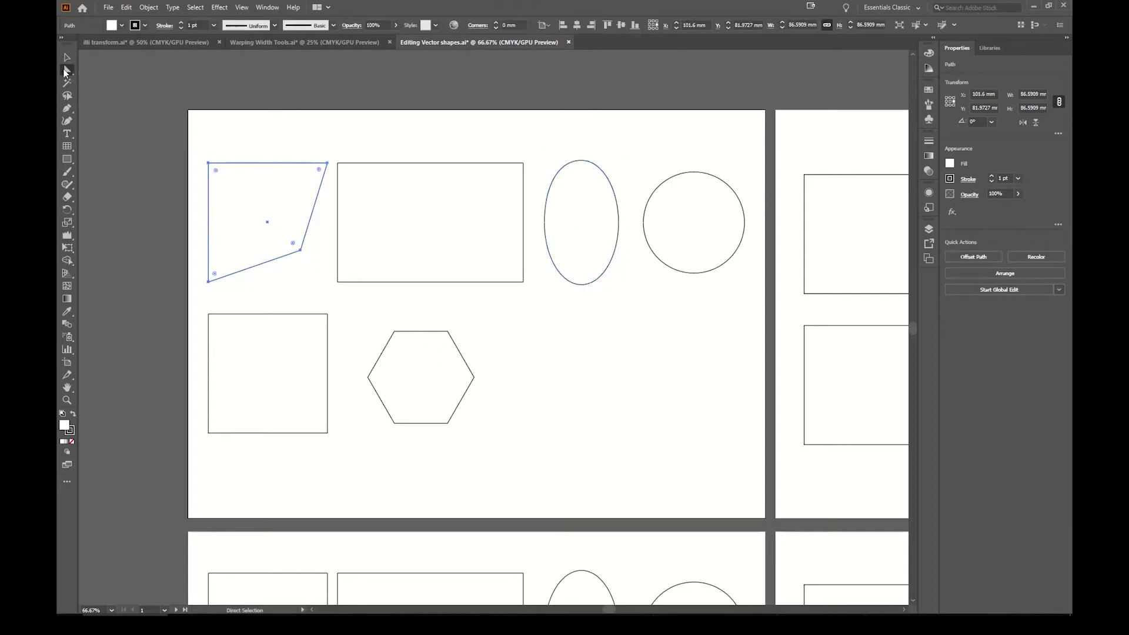
left_click(300, 251)
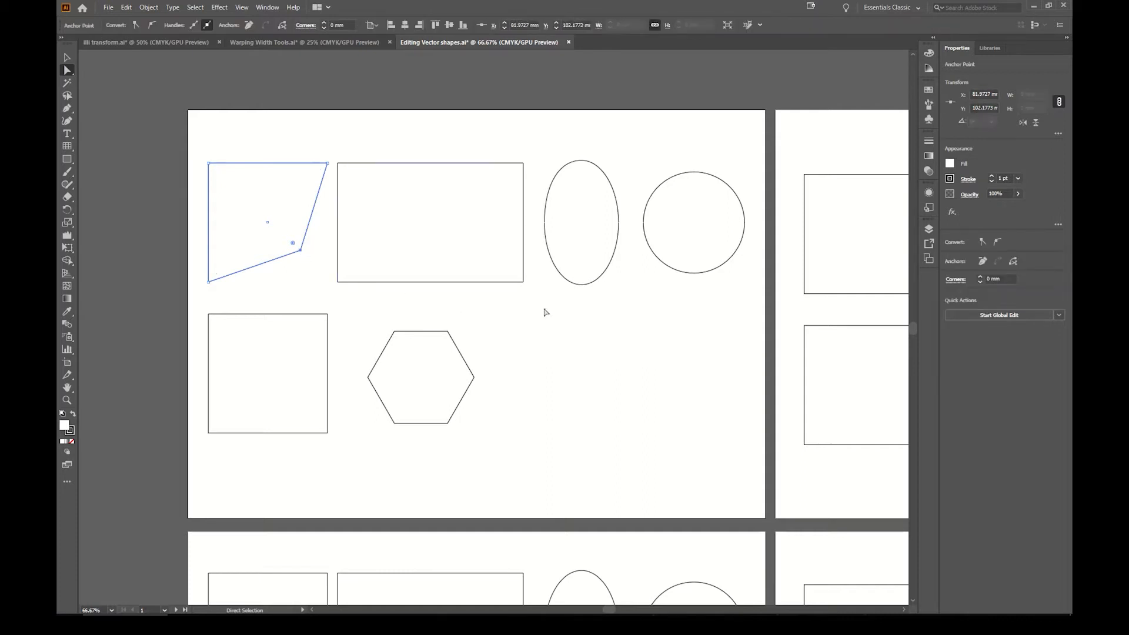
left_click(999, 245)
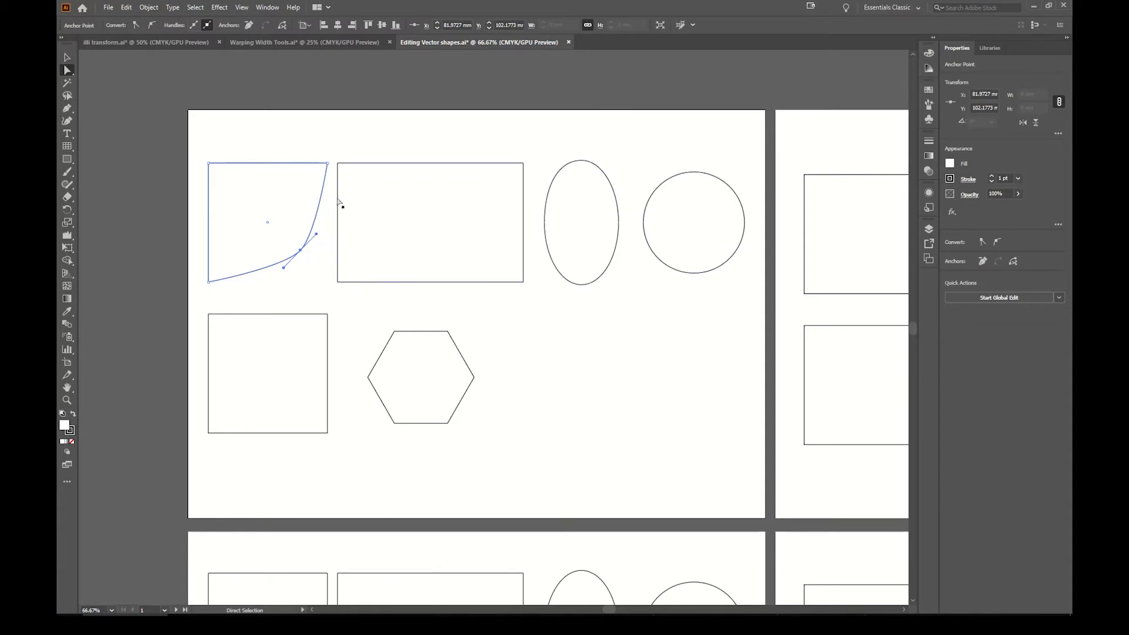
left_click_drag(298, 257, 271, 284)
left_click_drag(315, 240, 332, 228)
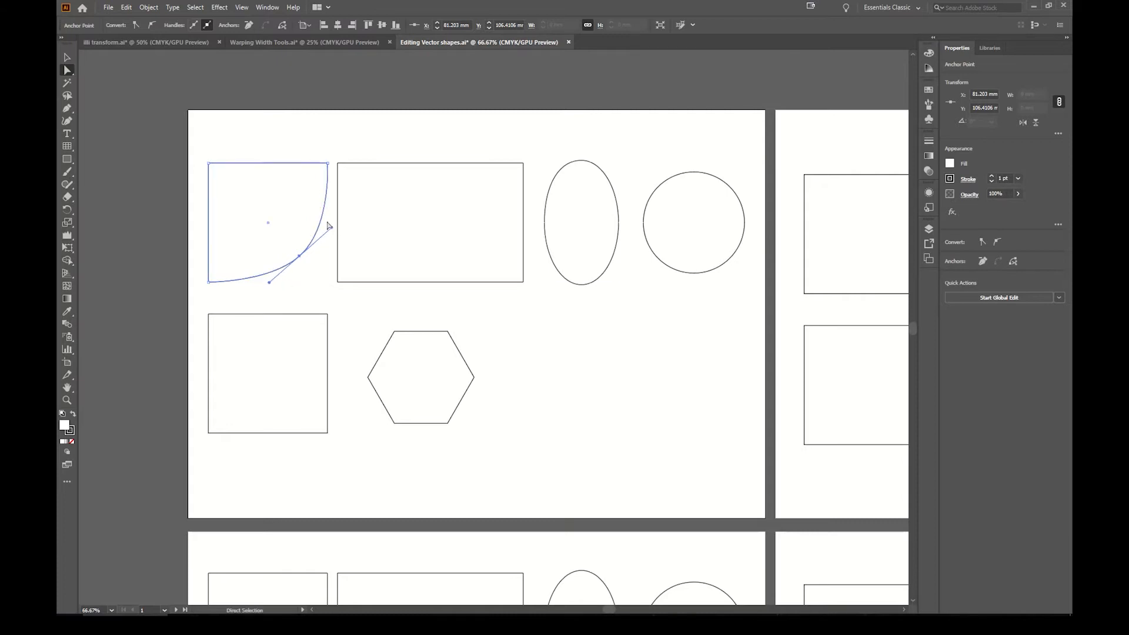
Convert the ellipse's top and bottom anchor points to corners to form a pointed leaf shape.
left_click(581, 161)
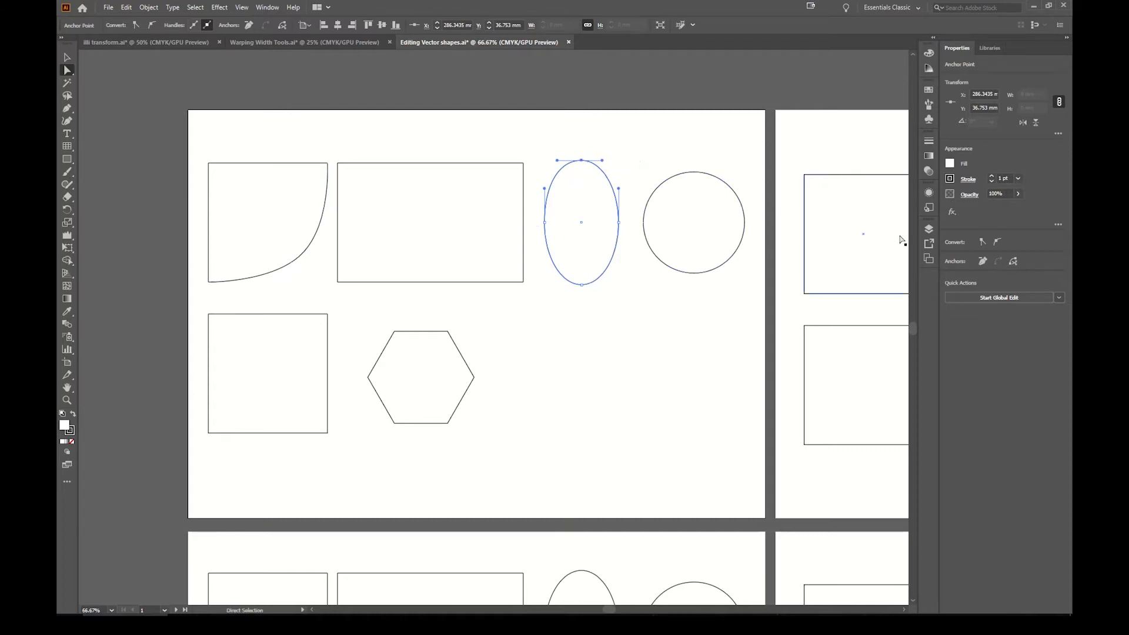
left_click(987, 242)
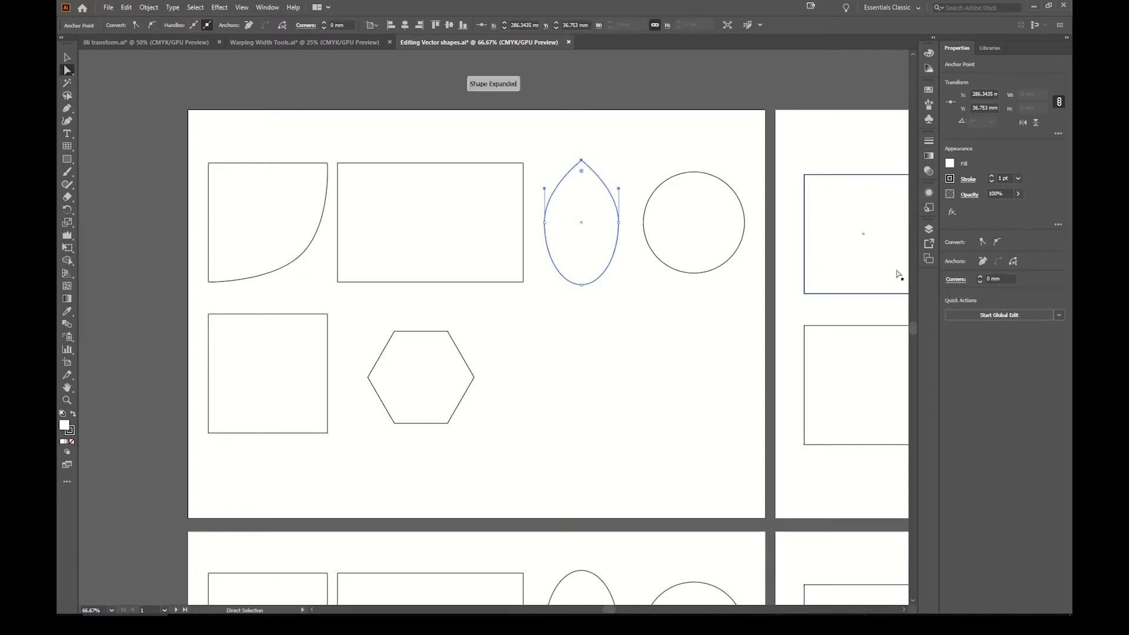
left_click(582, 285)
left_click(983, 242)
left_click(606, 294)
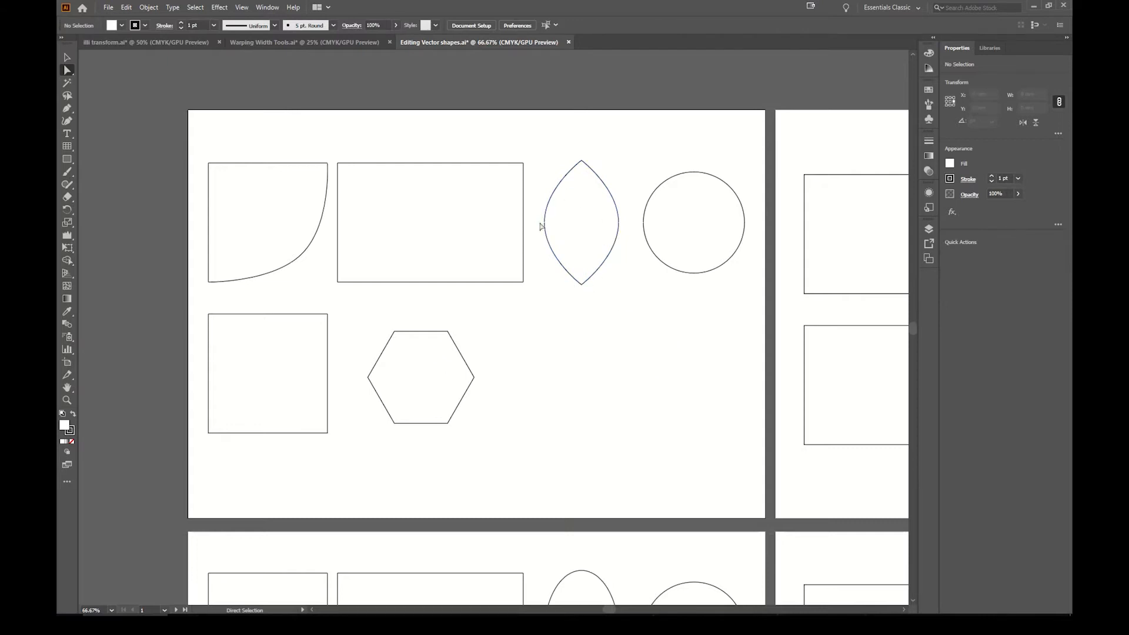
Convert the circle's top and bottom anchor points to corners and move both downward to form a heart.
left_click(695, 274)
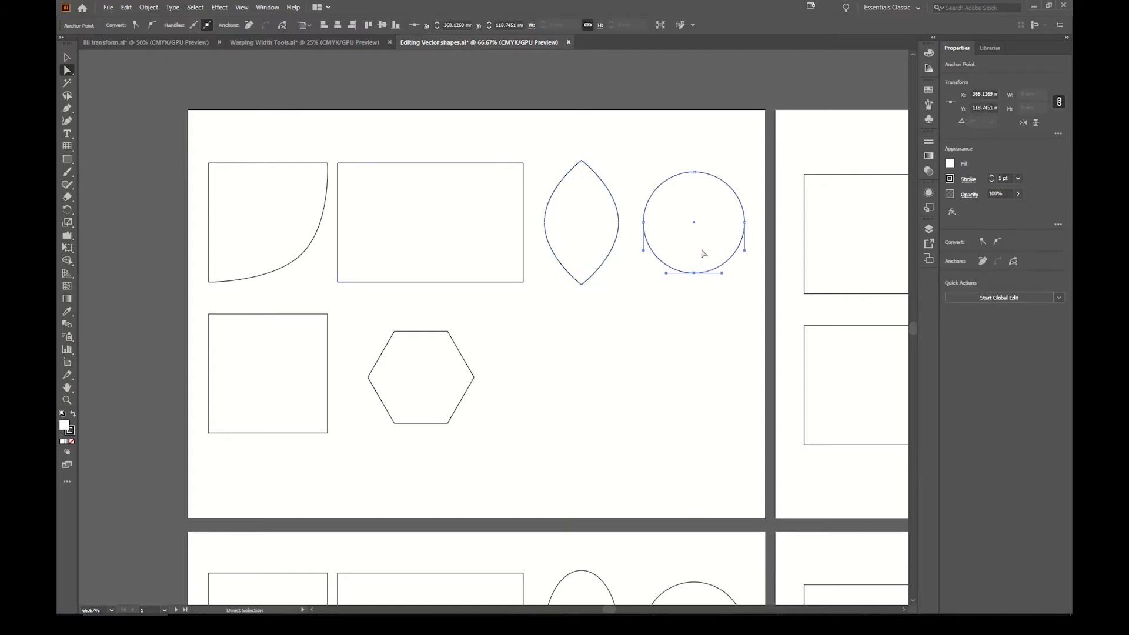
left_click(695, 172)
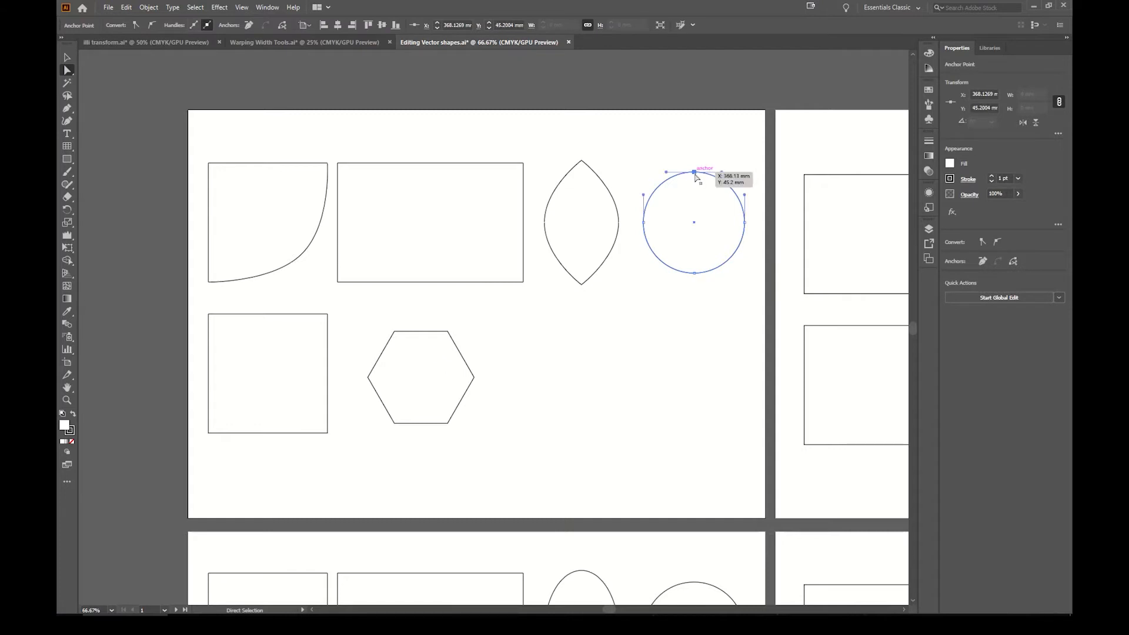
left_click(694, 163)
left_click_drag(676, 147, 708, 289)
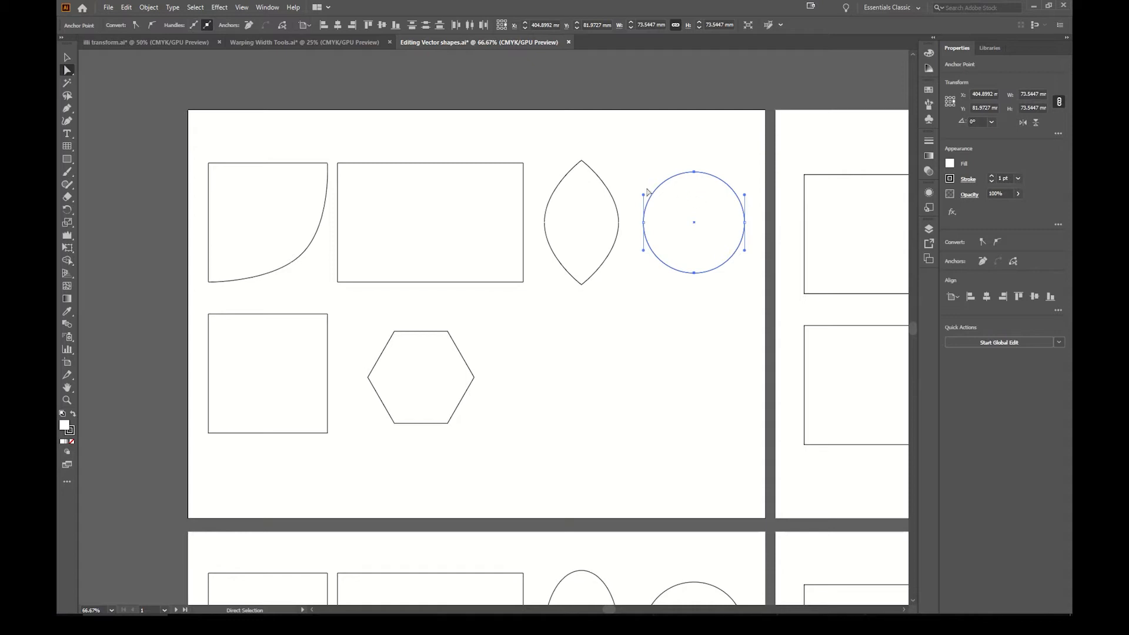
left_click(673, 150)
left_click_drag(671, 151, 718, 281)
left_click(982, 241)
left_click_drag(694, 273, 695, 329)
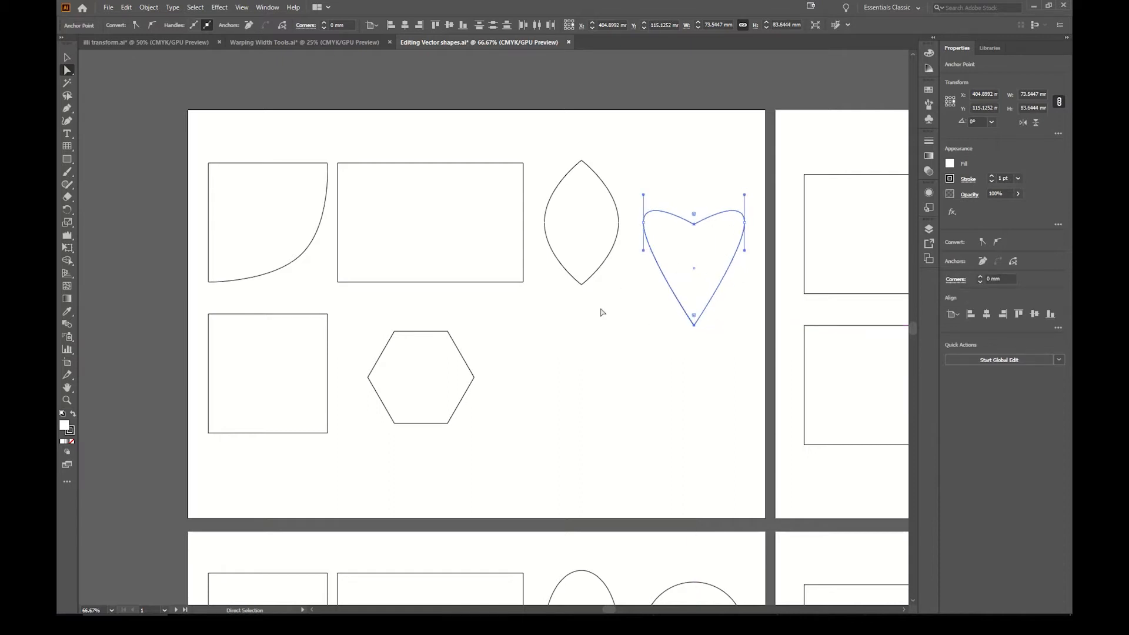
left_click(584, 352)
Convert the hexagon's upper-left corner and its three right-hand corners to smooth points.
key("v")
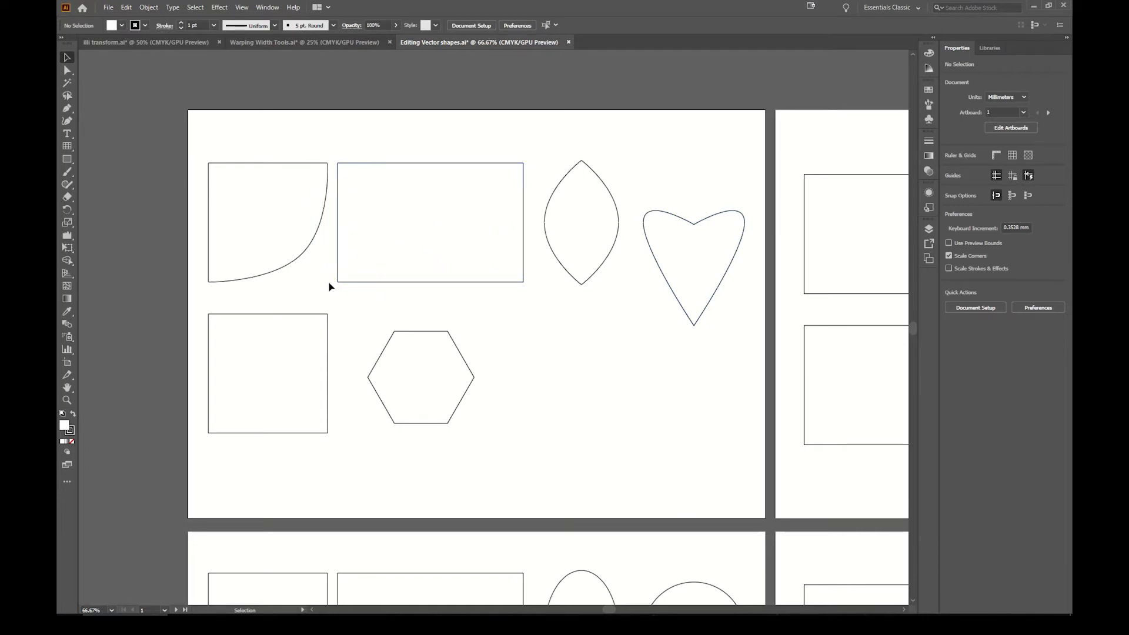
left_click(404, 337)
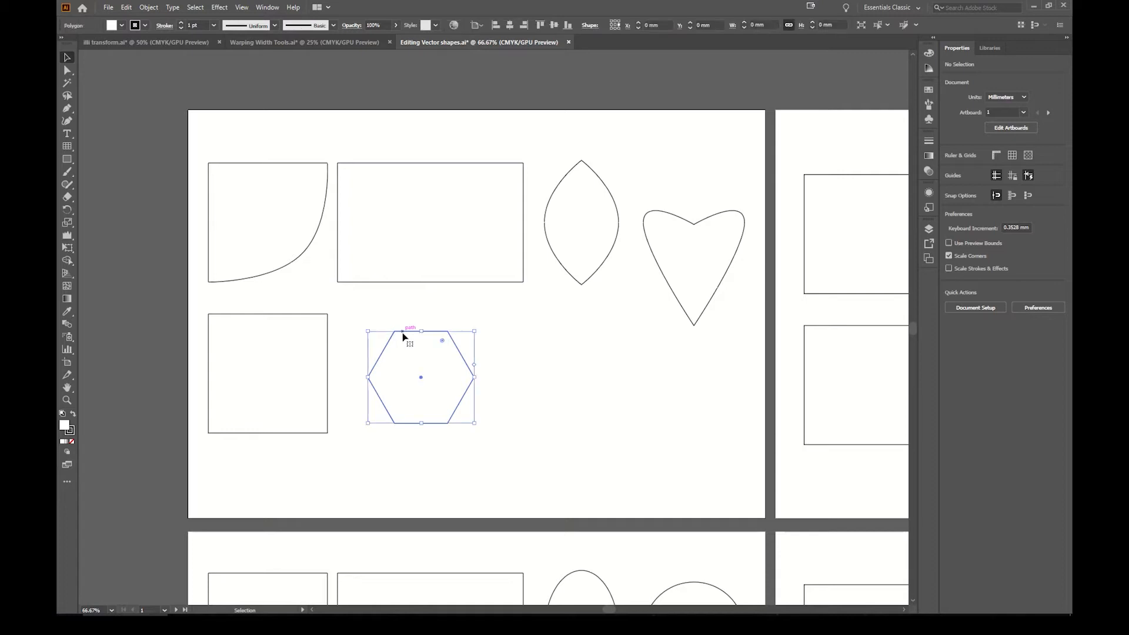
key("a")
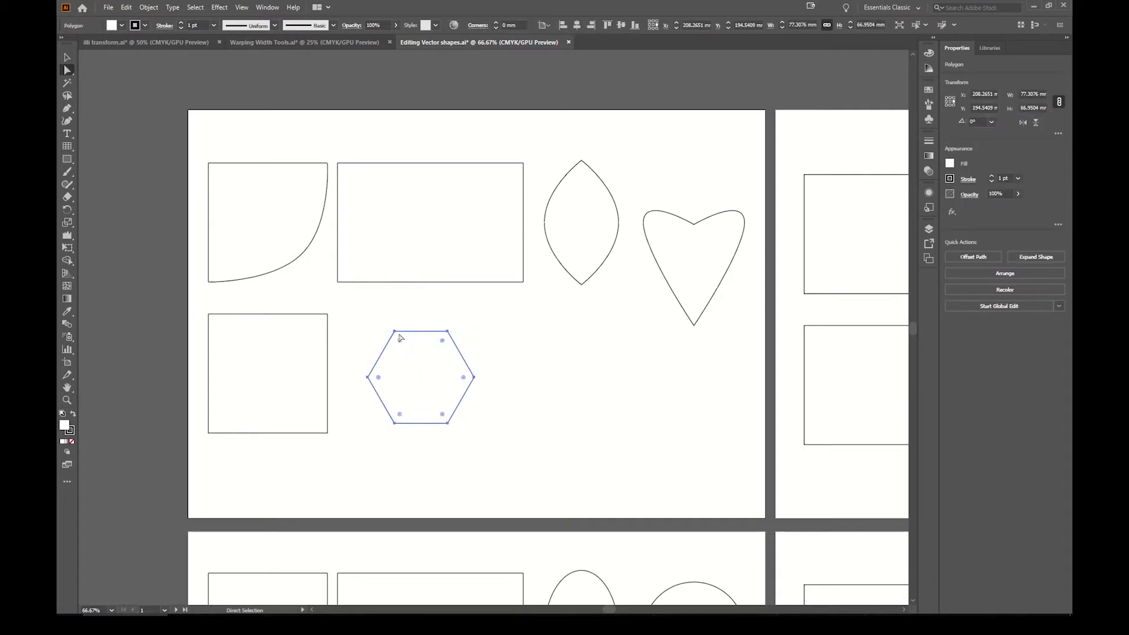
left_click(395, 332)
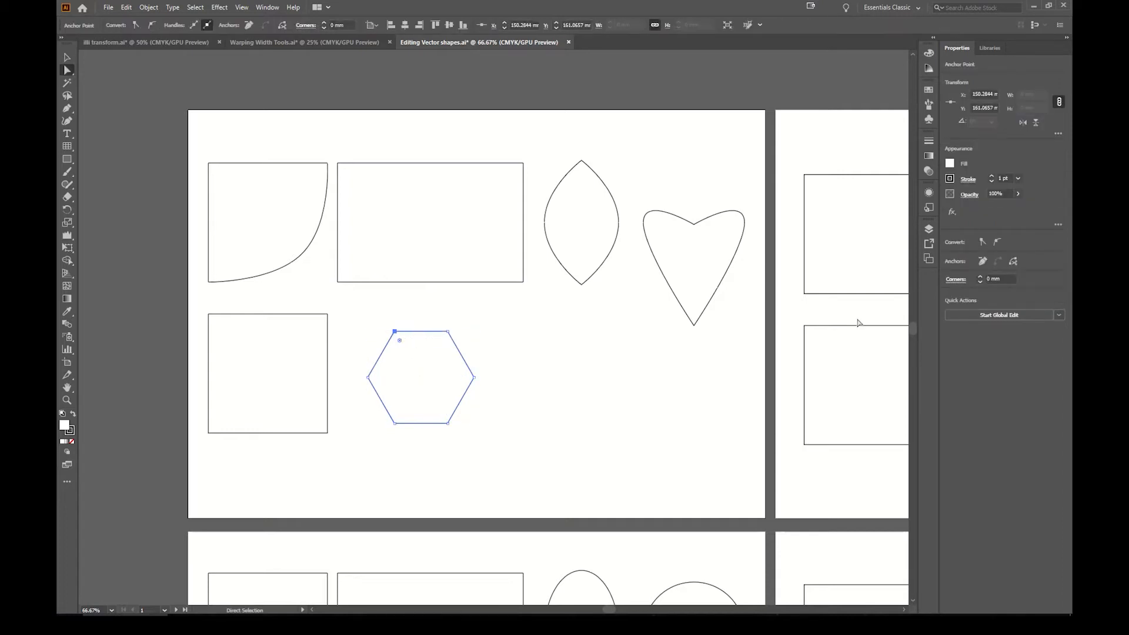
left_click(997, 243)
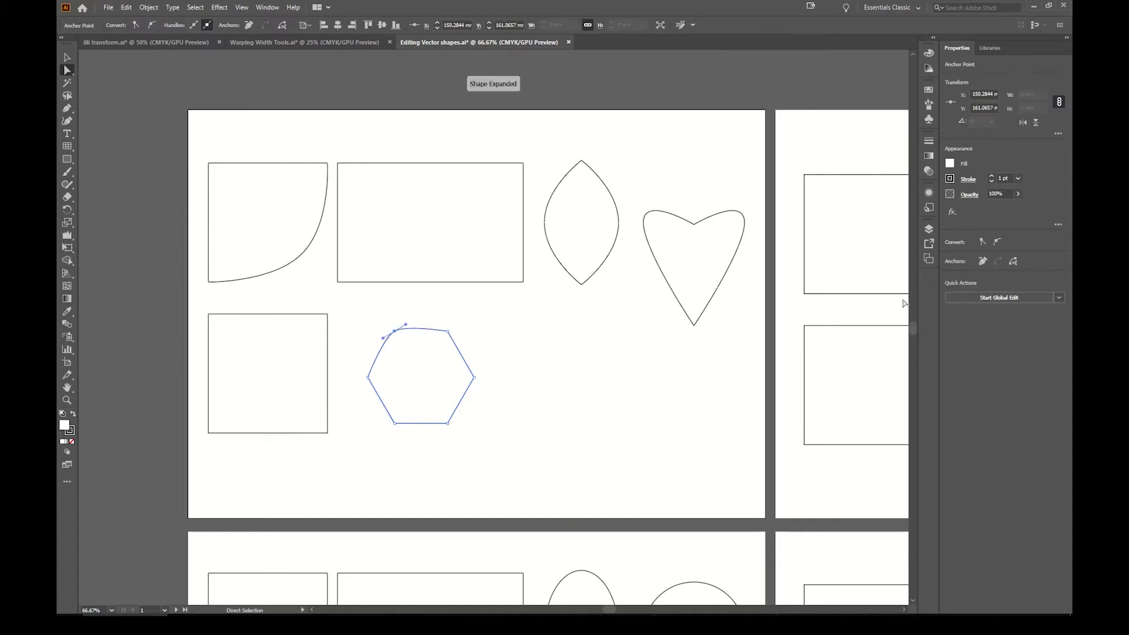
left_click_drag(434, 307, 513, 455)
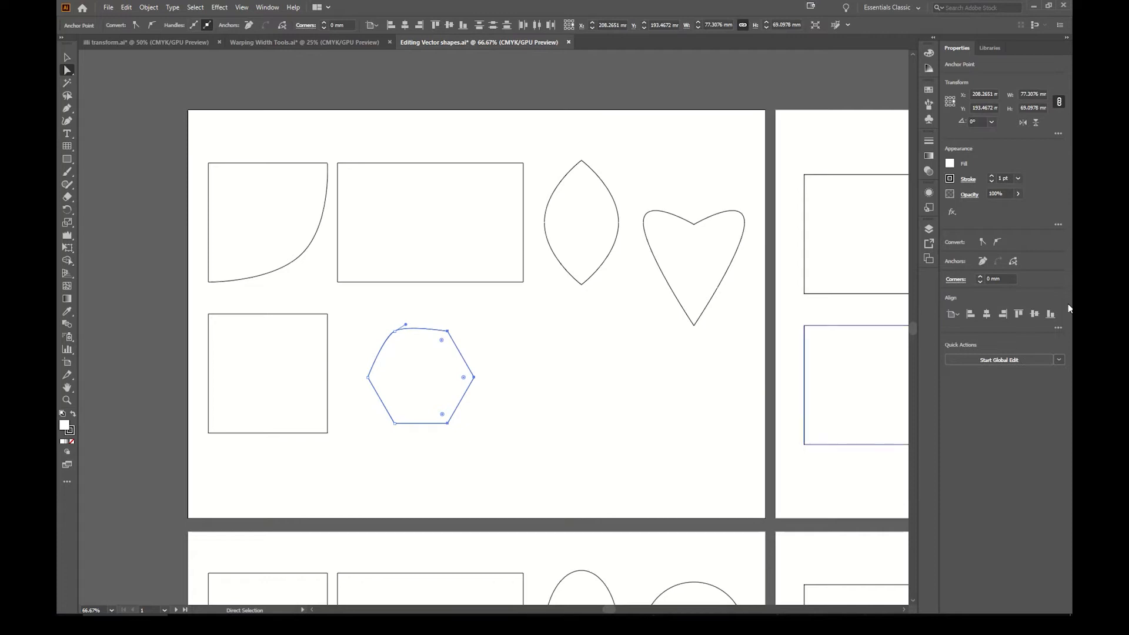
left_click(998, 242)
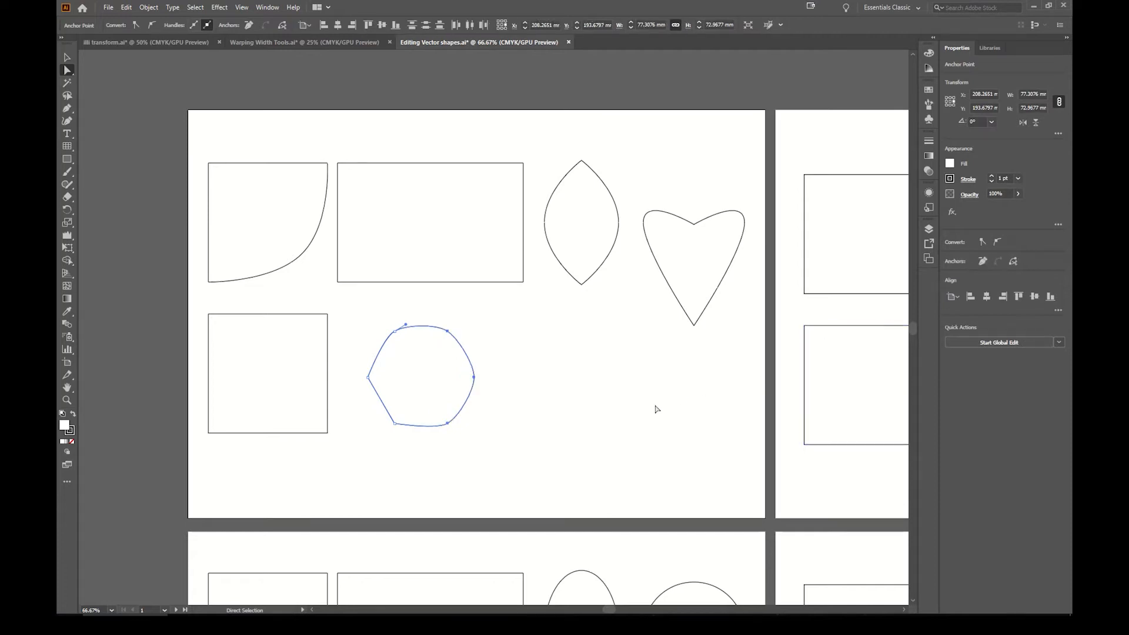
Convert the hexagon's left and lower-left corners to smooth points.
left_click(487, 453)
left_click_drag(345, 311, 530, 464)
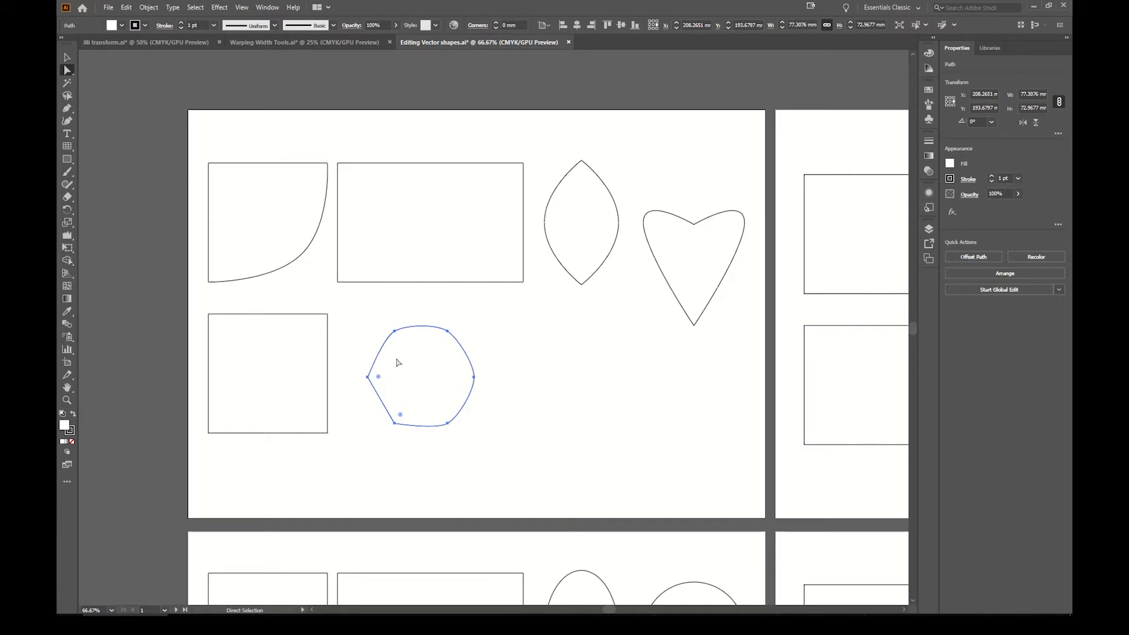
left_click_drag(351, 355, 413, 453)
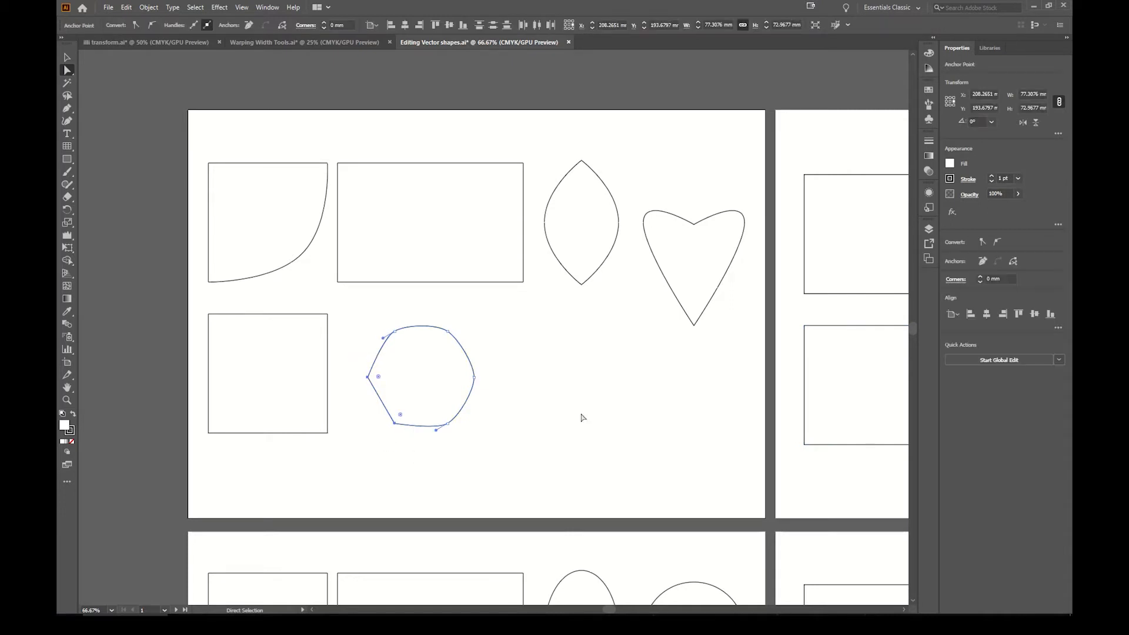
left_click(998, 242)
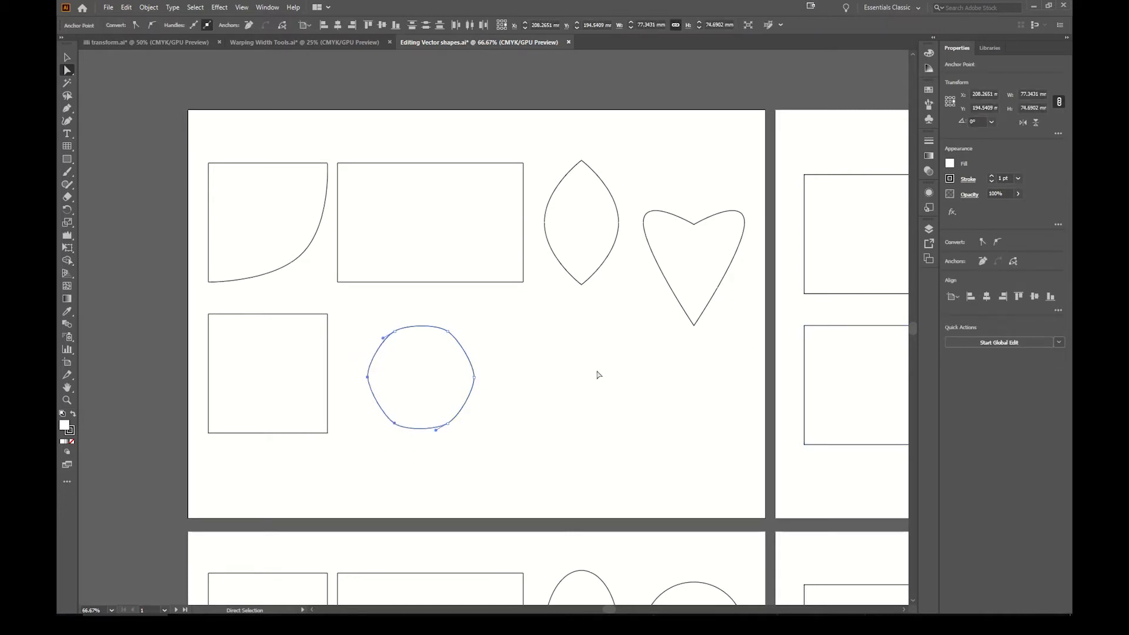
Undo the smoothing of the hexagon's corners back to the original straight-sided shape and deselect it.
key("ctrl+z")
key("ctrl+z")
key("ctrl+z")
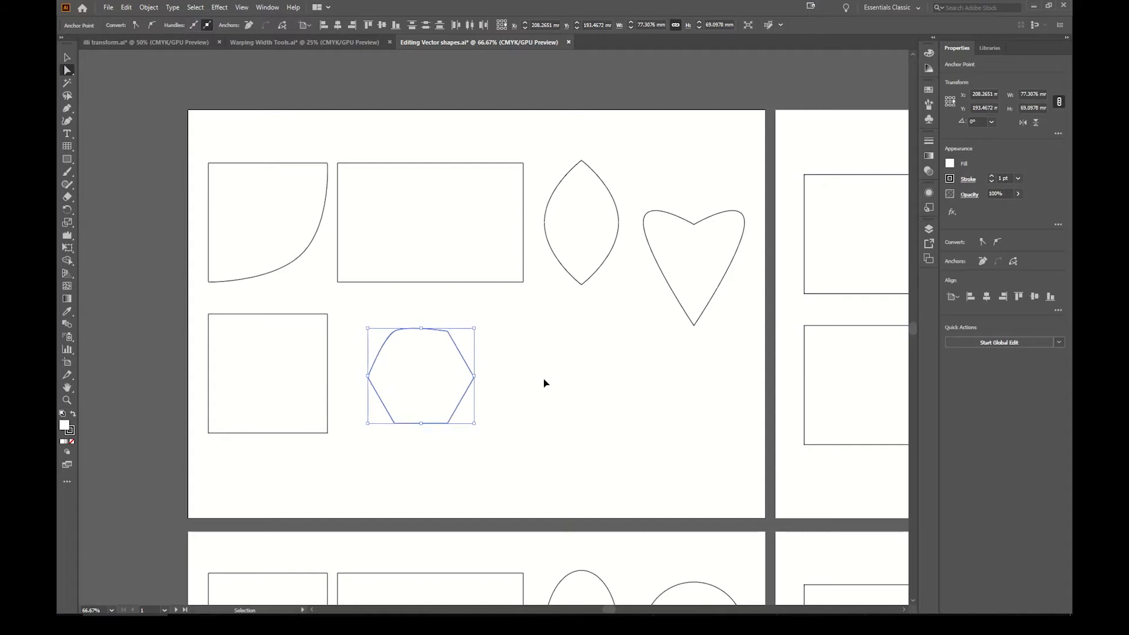
key("v")
left_click(544, 383)
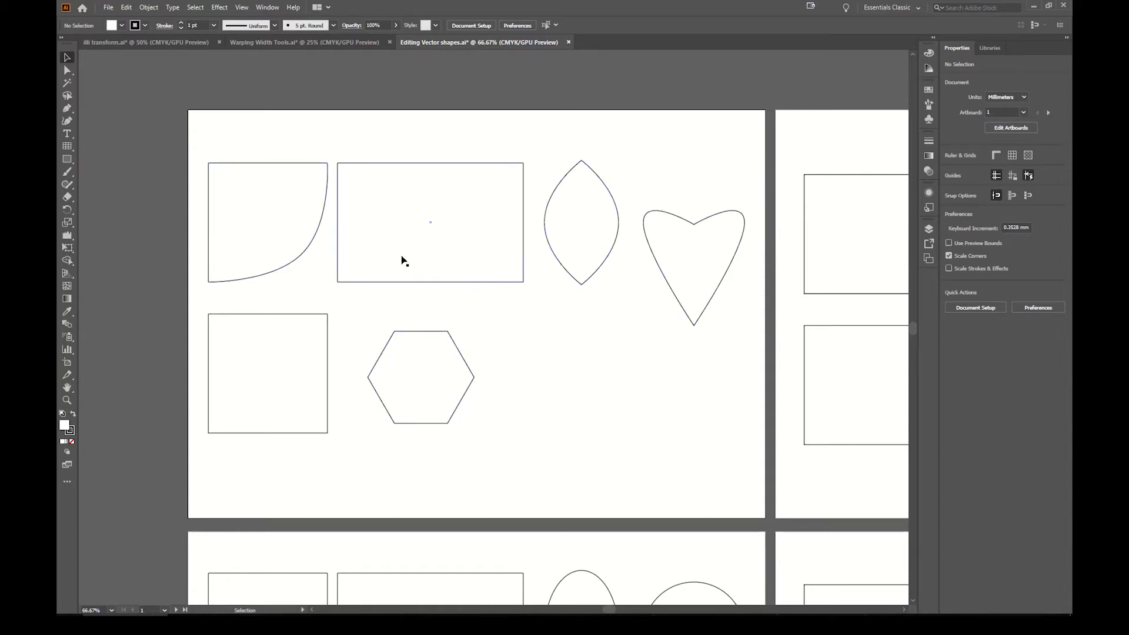
Skew the lower square into a parallelogram about 145 mm tall by moving its right edge up and its left edge down.
key("a")
left_click(328, 335)
left_click_drag(327, 336, 330, 282)
left_click_drag(209, 347, 207, 374)
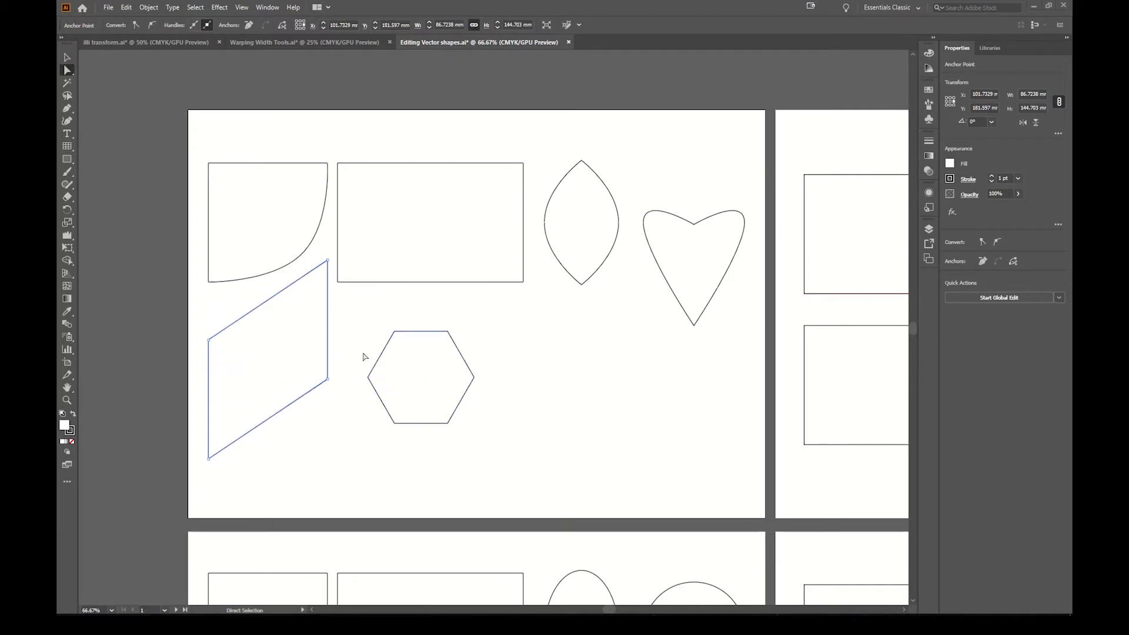
Move the hexagon's upper-right edge horizontally to the right, stretching the shape to about 162 mm wide, and deselect it.
left_click(464, 359)
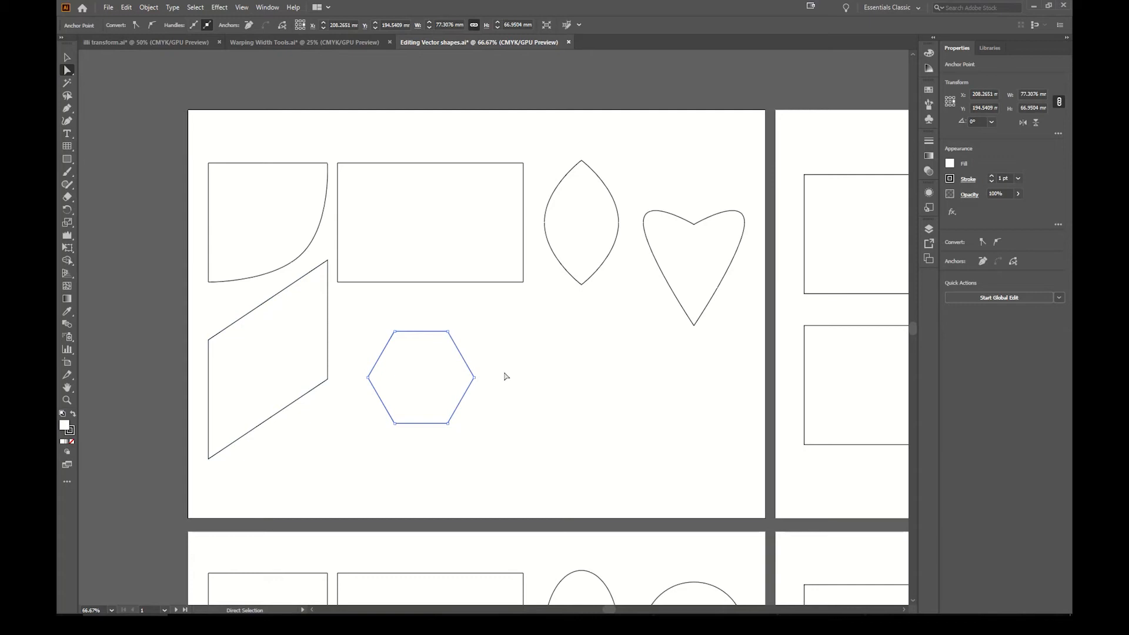
left_click(460, 351)
left_click(460, 352)
left_click_drag(458, 350, 579, 356)
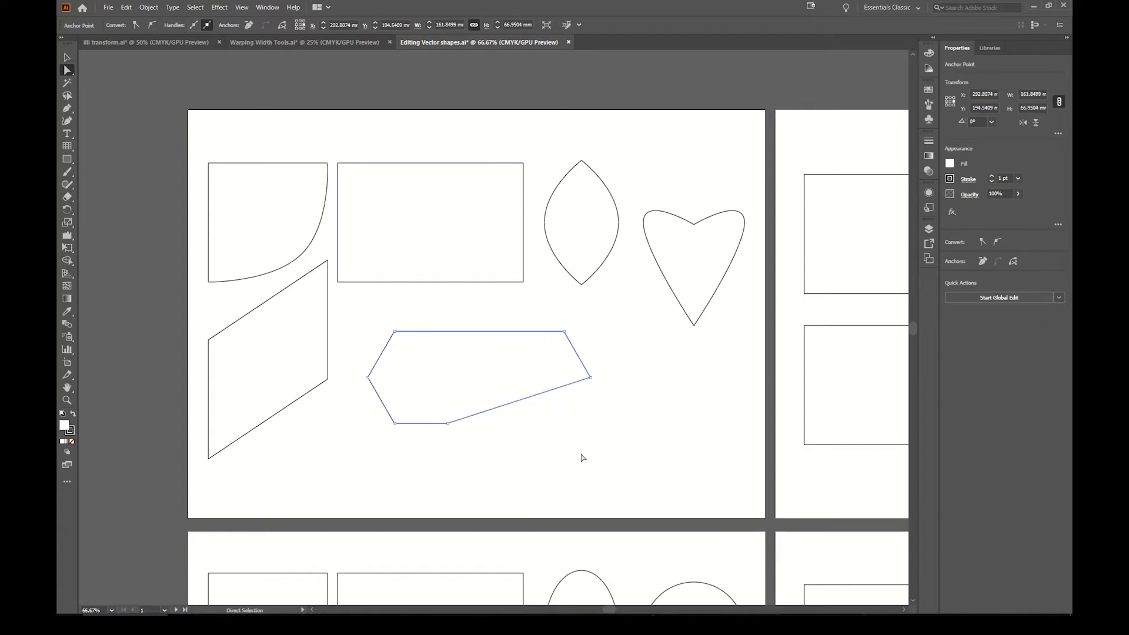
key("v")
left_click(597, 443)
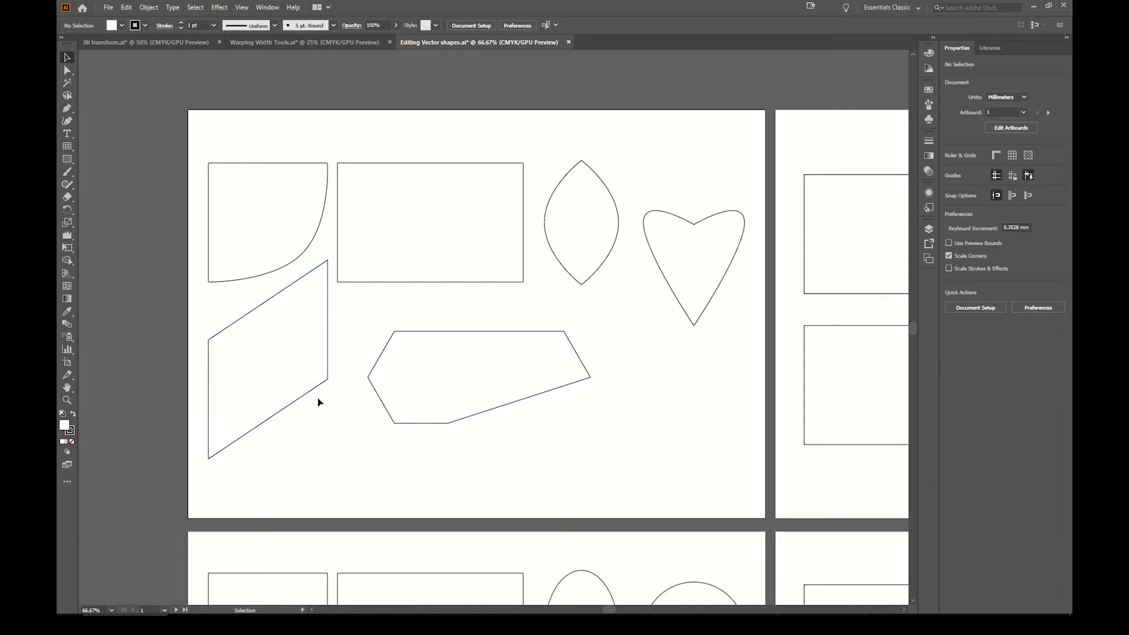
Move the whole parallelogram with the Selection tool, placing it just below the square with the rounded corner.
left_click_drag(311, 395, 354, 432)
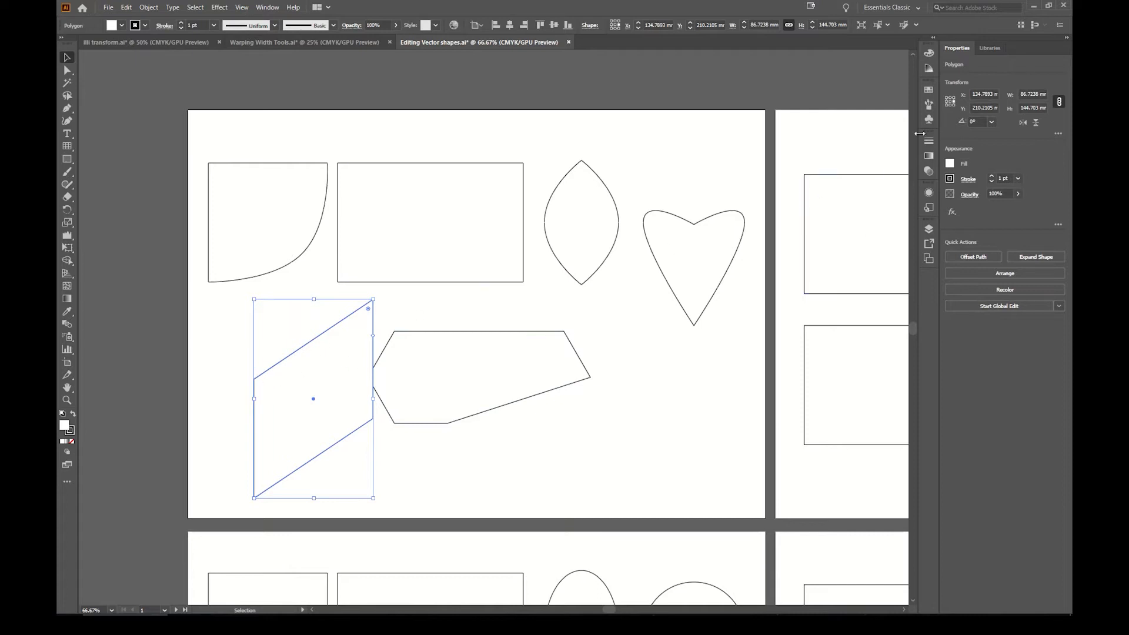
left_click_drag(323, 330, 283, 324)
left_click(491, 431)
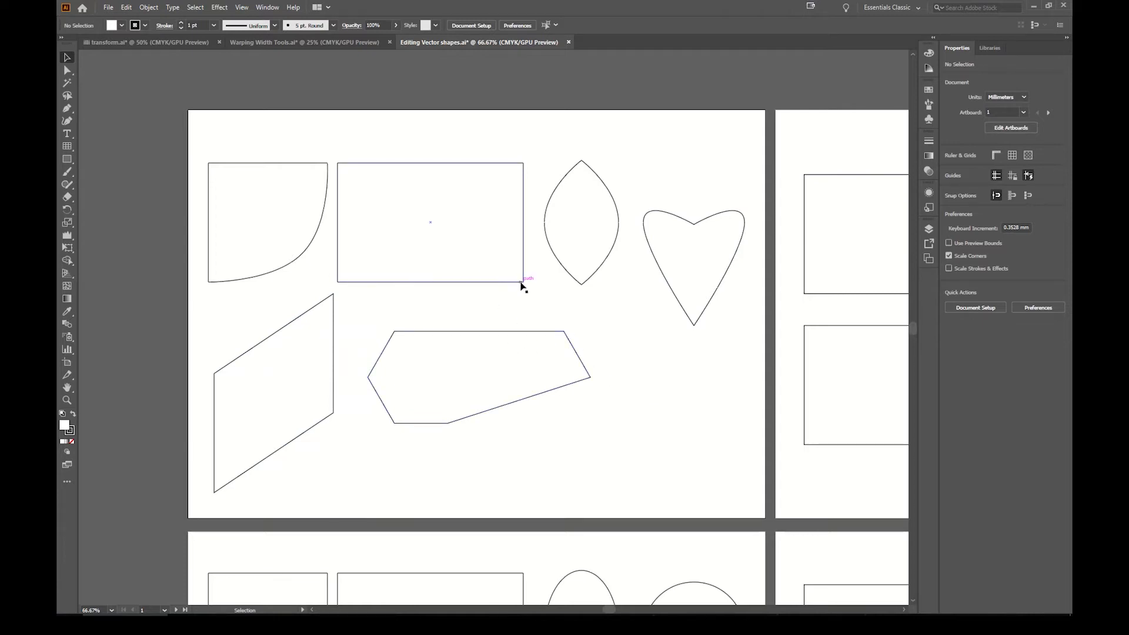
Delete the wide rectangle's lower-right anchor point with the Direct Selection tool and undo the deletion.
key("a")
left_click(523, 282)
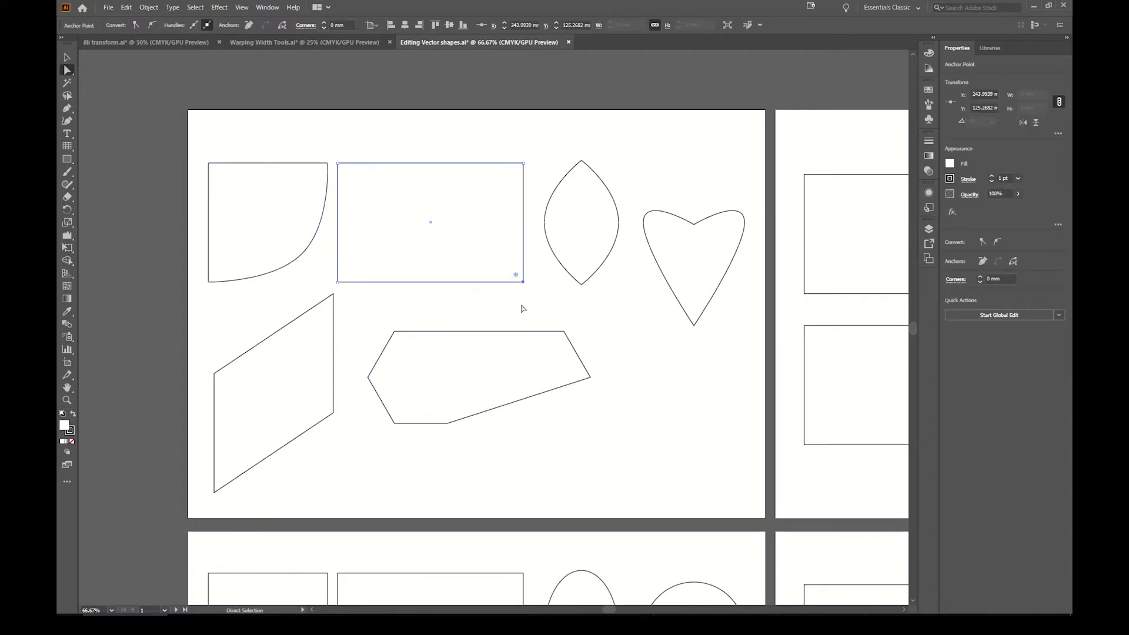
key("Delete")
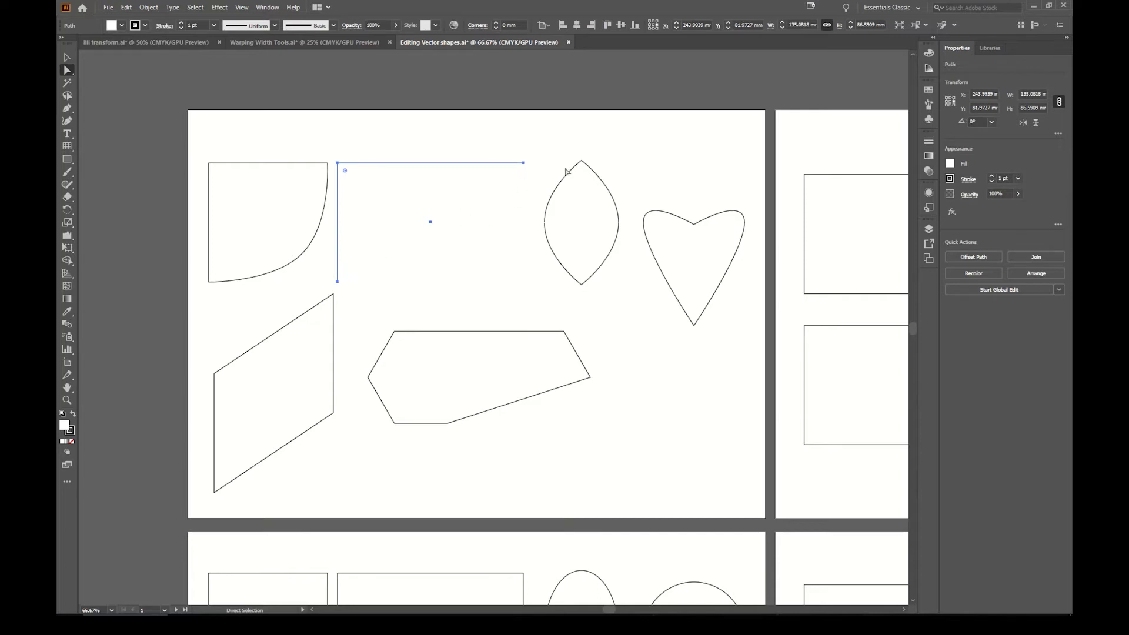
key("ctrl+z")
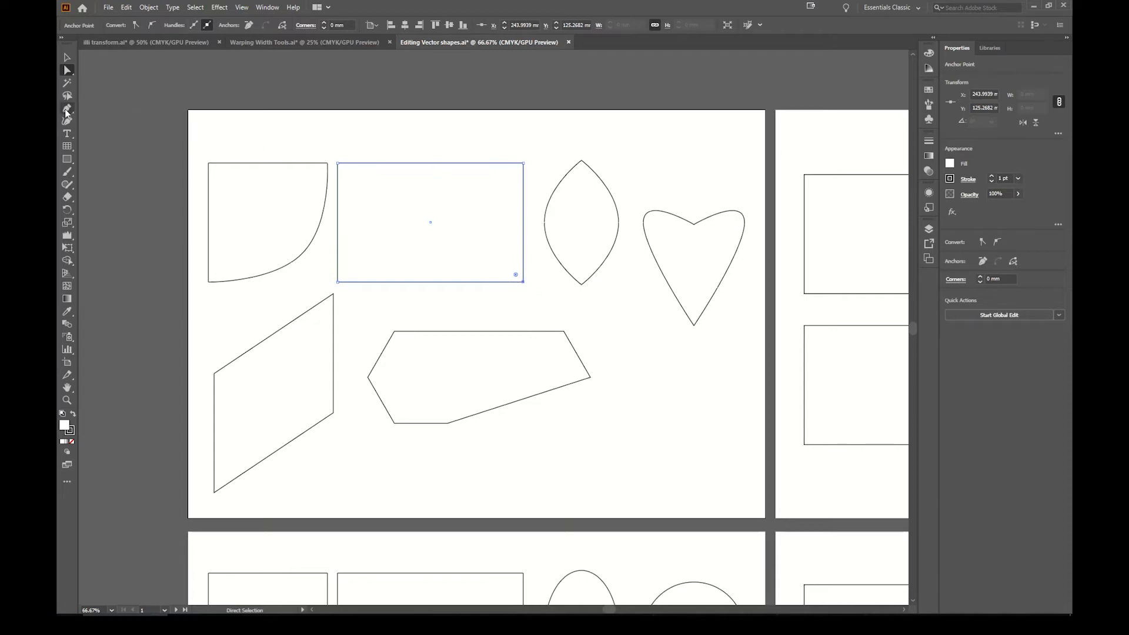
Draw an open path of two straight segments above the shapes with the Pen tool and undo it.
left_click(67, 111)
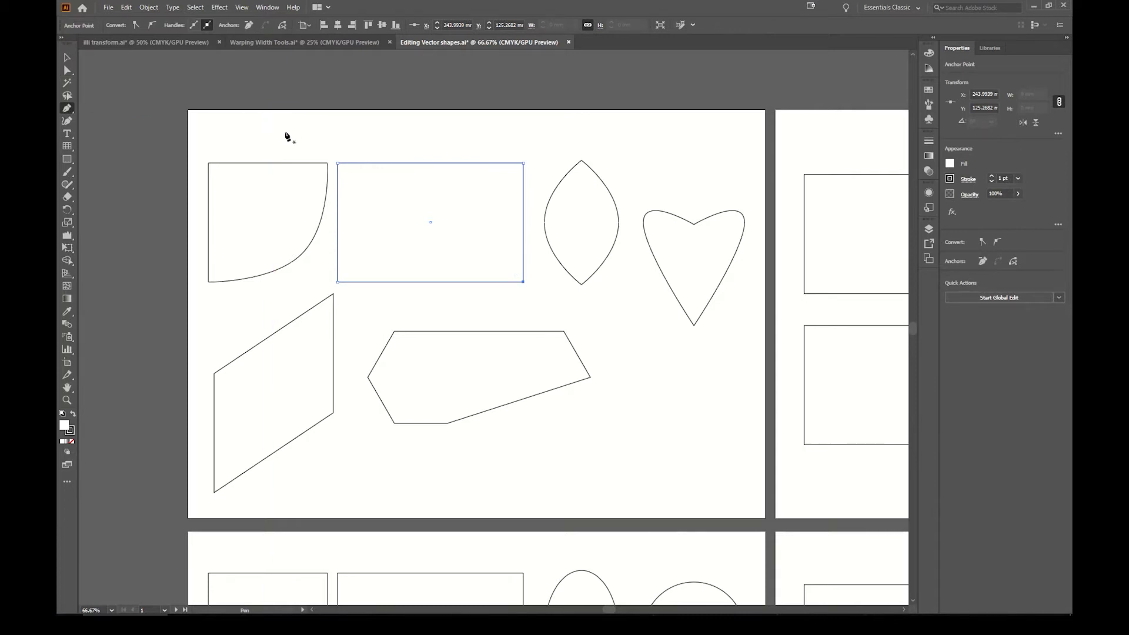
left_click(285, 132)
left_click(441, 139)
left_click(593, 135)
key("ctrl+z")
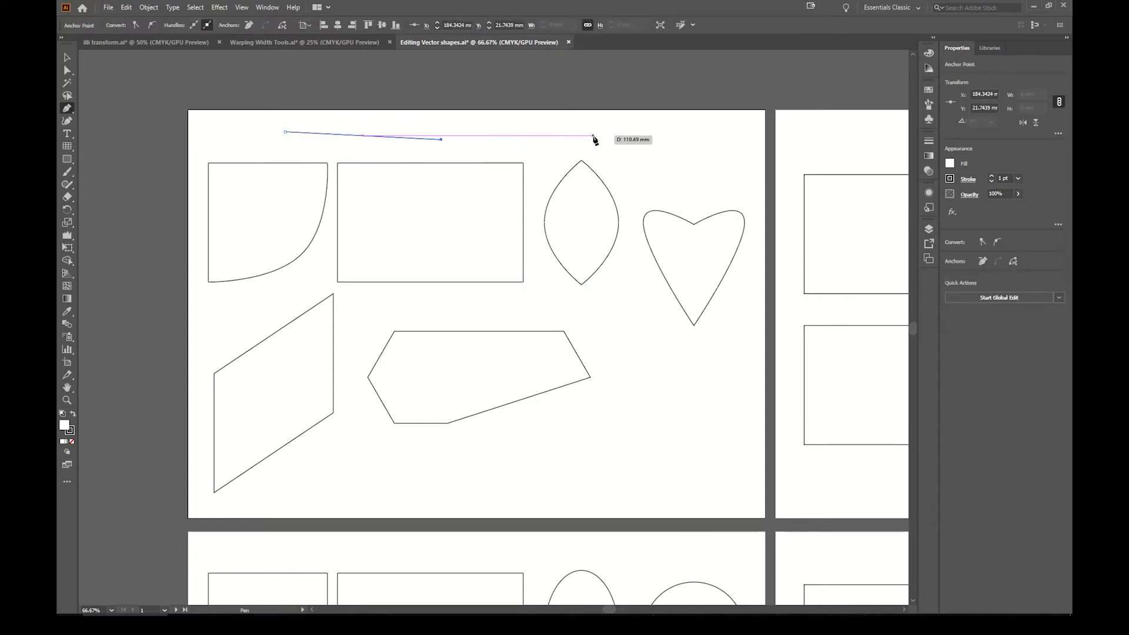
key("ctrl+z")
key("ctrl+z")
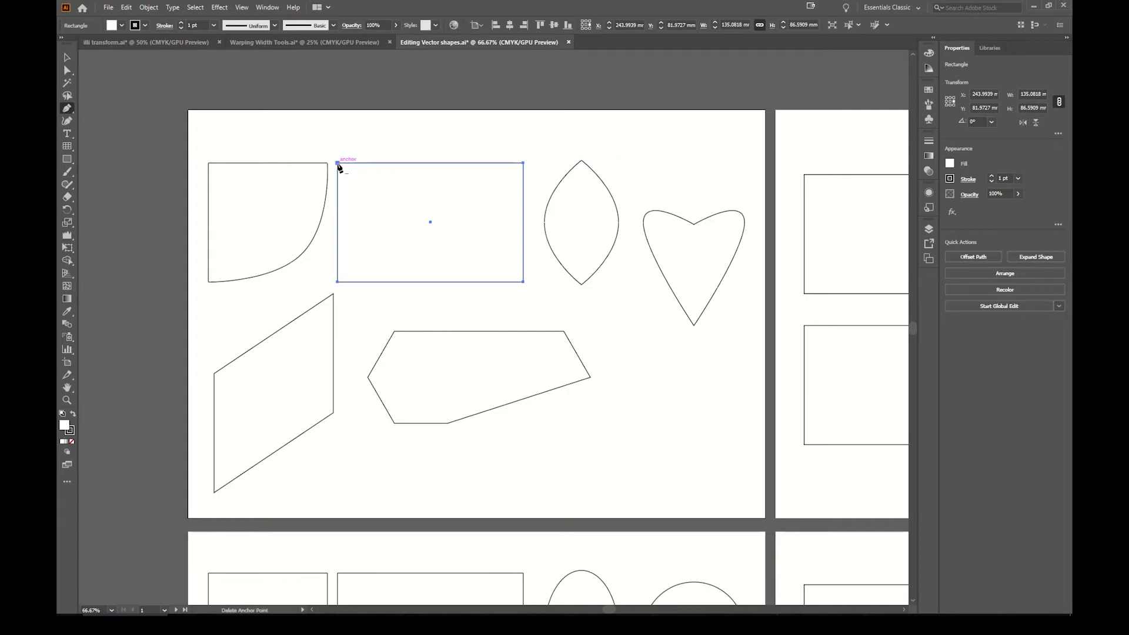
Reshape the wide rectangle with the Pen tool, adding anchor points on its top and bottom edges and deleting its upper-left and lower-right corners.
left_click(404, 163)
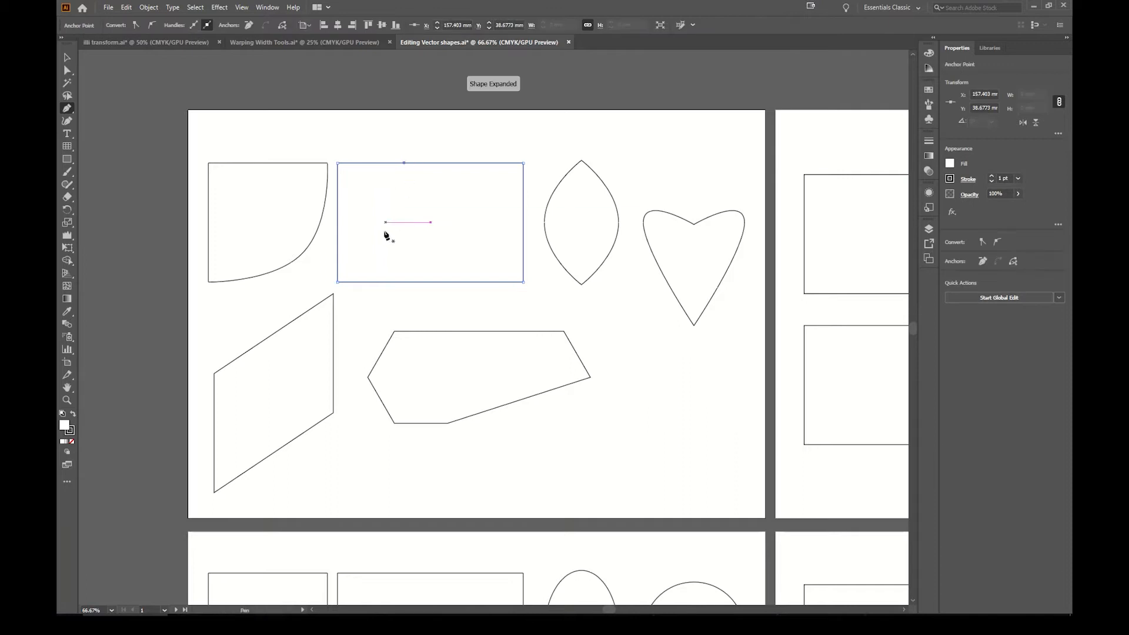
left_click(378, 281)
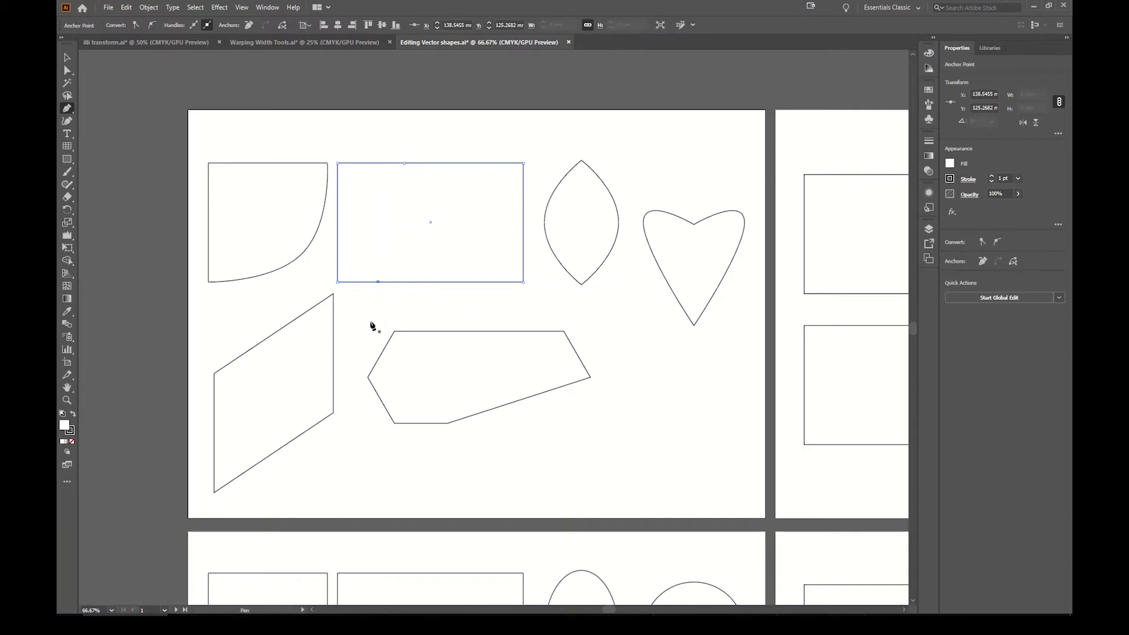
left_click(339, 165)
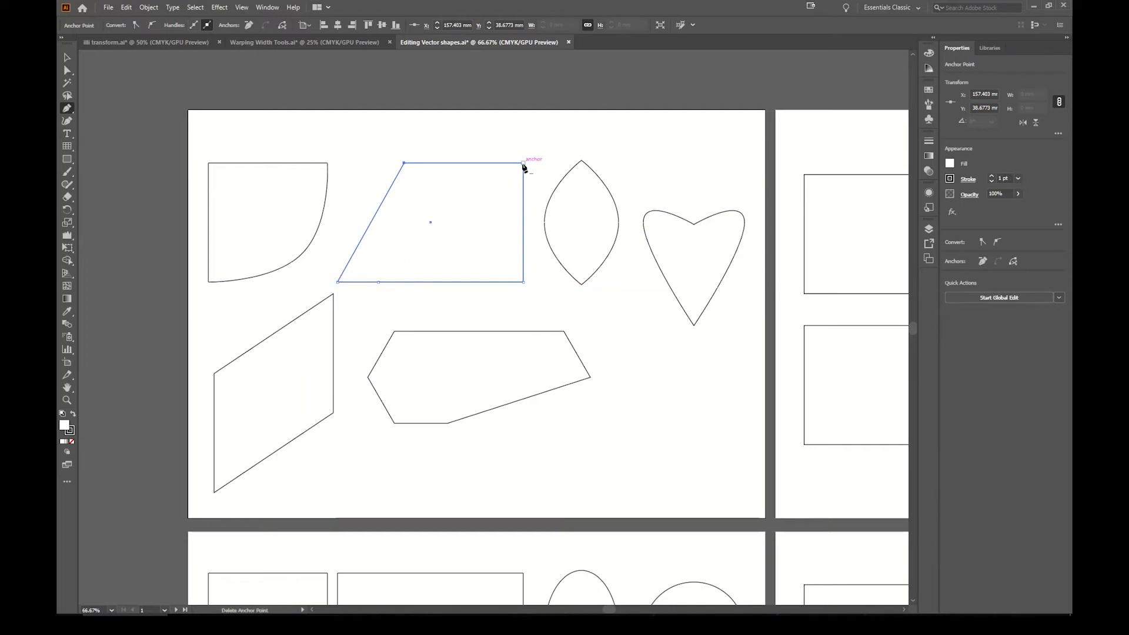
left_click(523, 282)
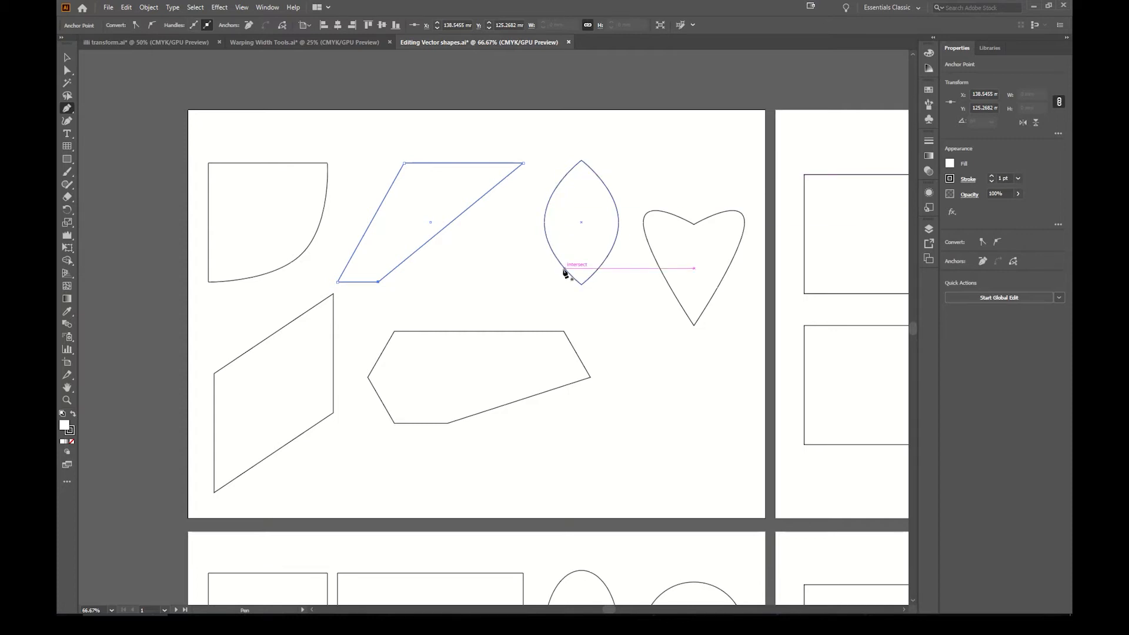
Try to add an anchor point to the unselected leaf's outline with the Pen tool and undo the stray line.
left_click(563, 179)
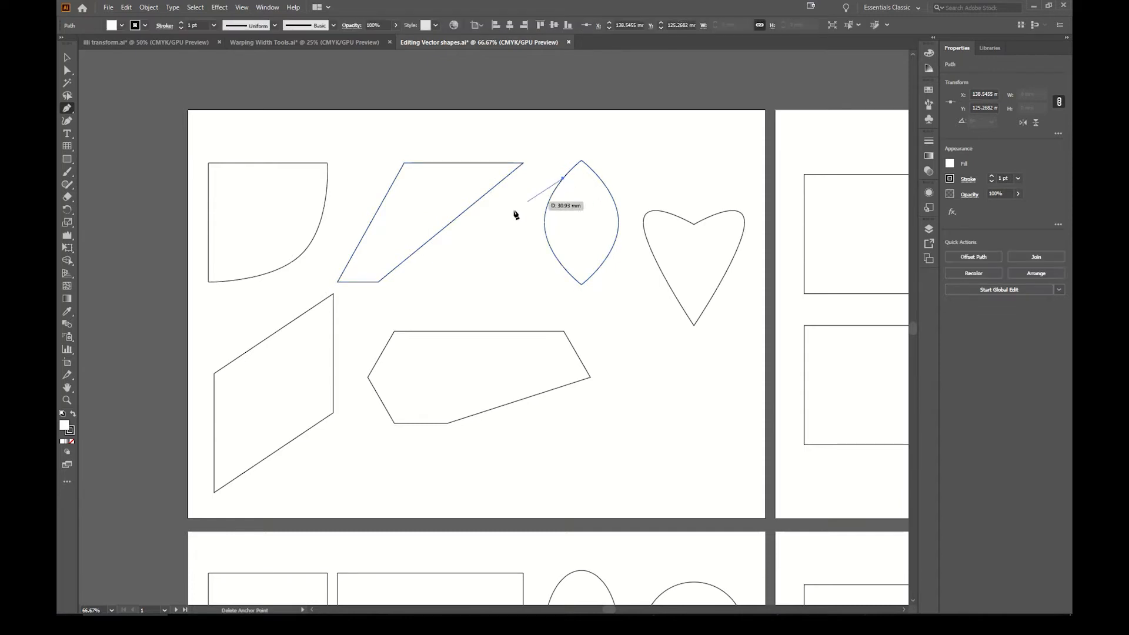
left_click(466, 250)
key("Escape")
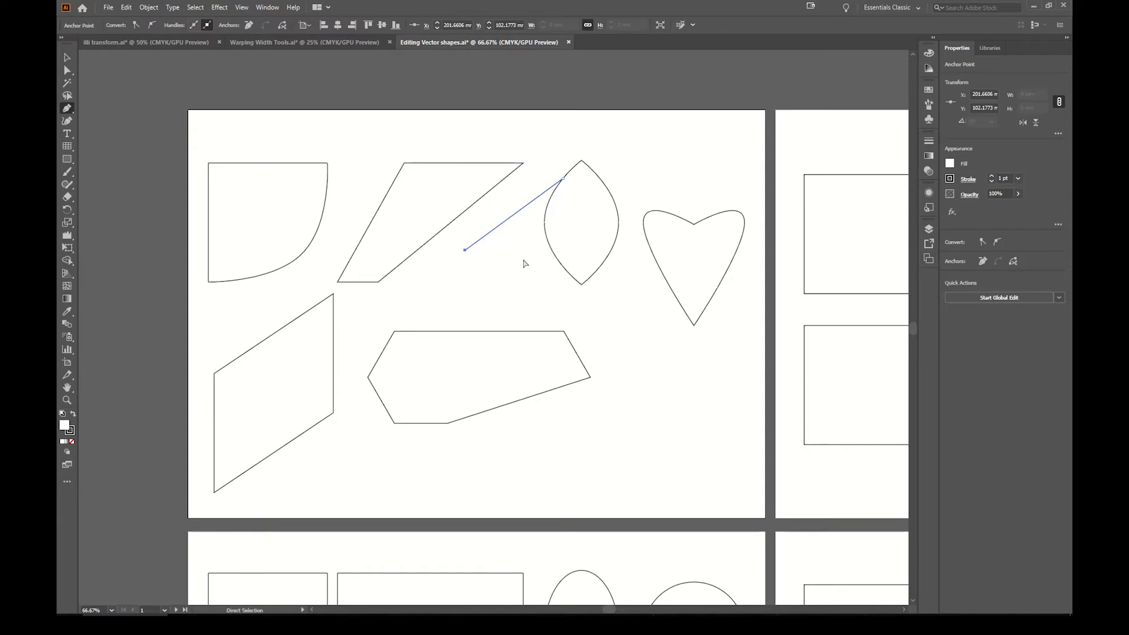
key("ctrl+z")
key("ctrl+z")
Select the leaf shape, delete its left anchor point with the Pen tool to make a straight-sided half leaf, and deselect it.
key("v")
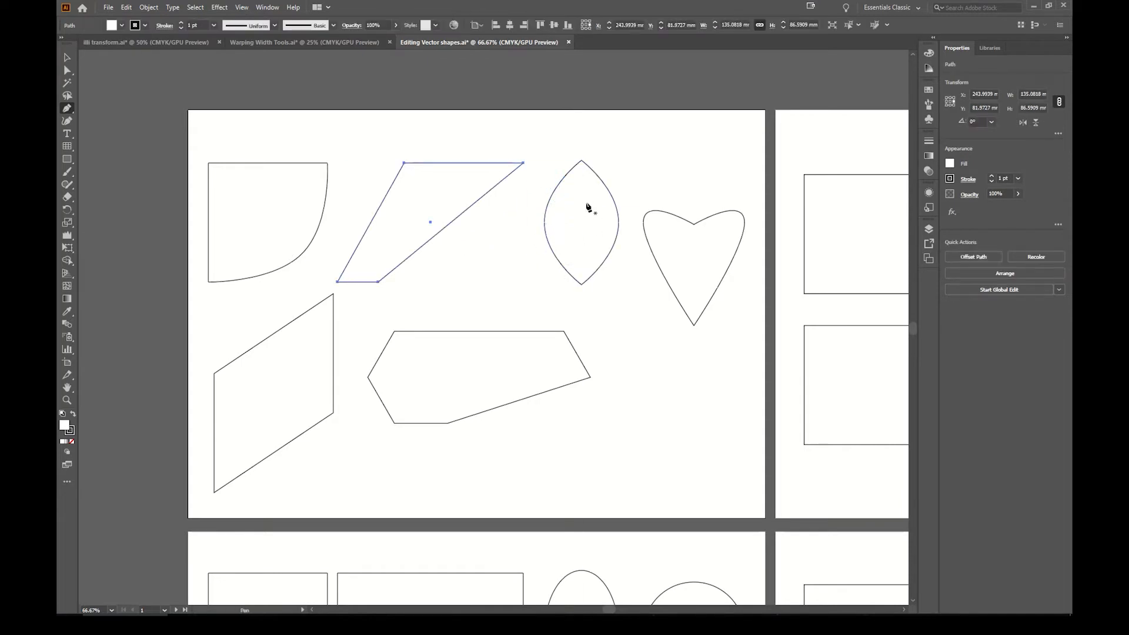
left_click(558, 188)
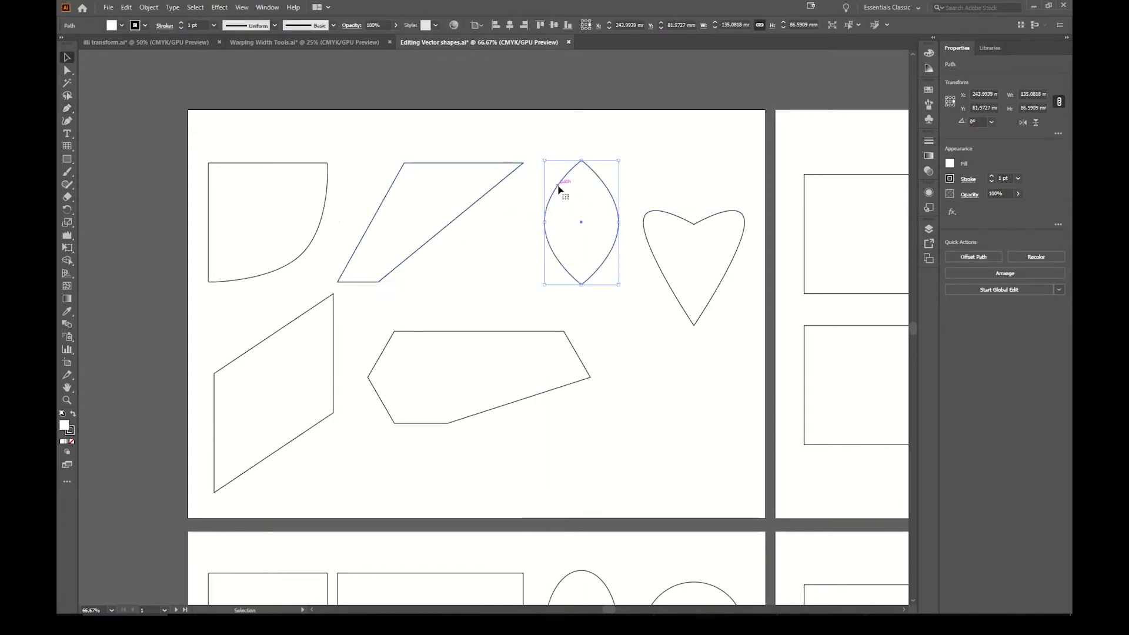
left_click(67, 109)
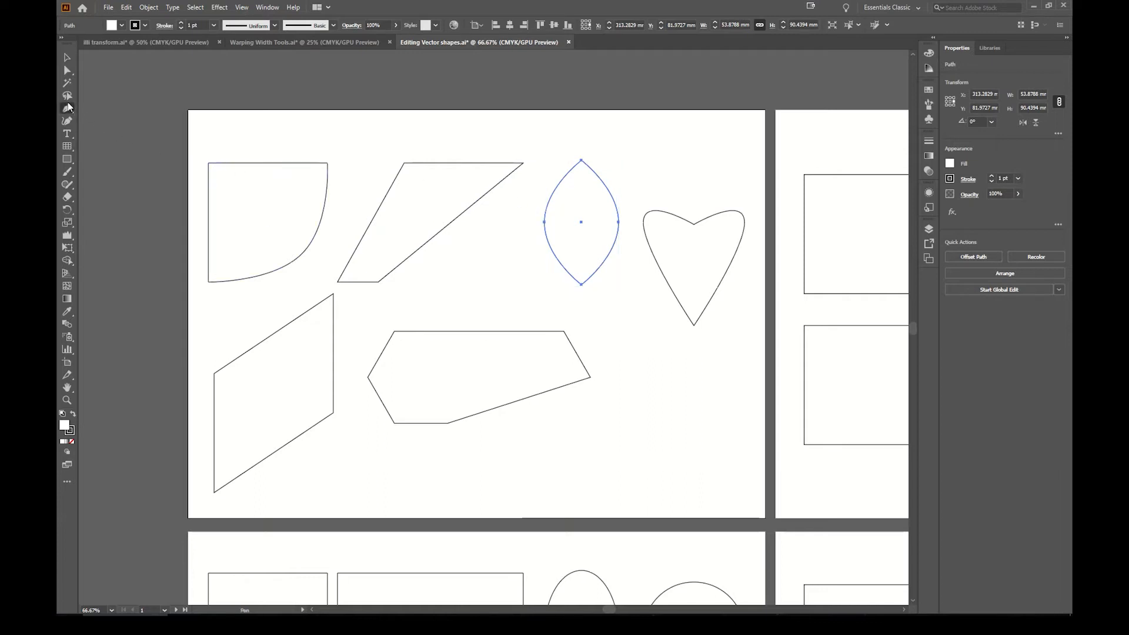
left_click(545, 223)
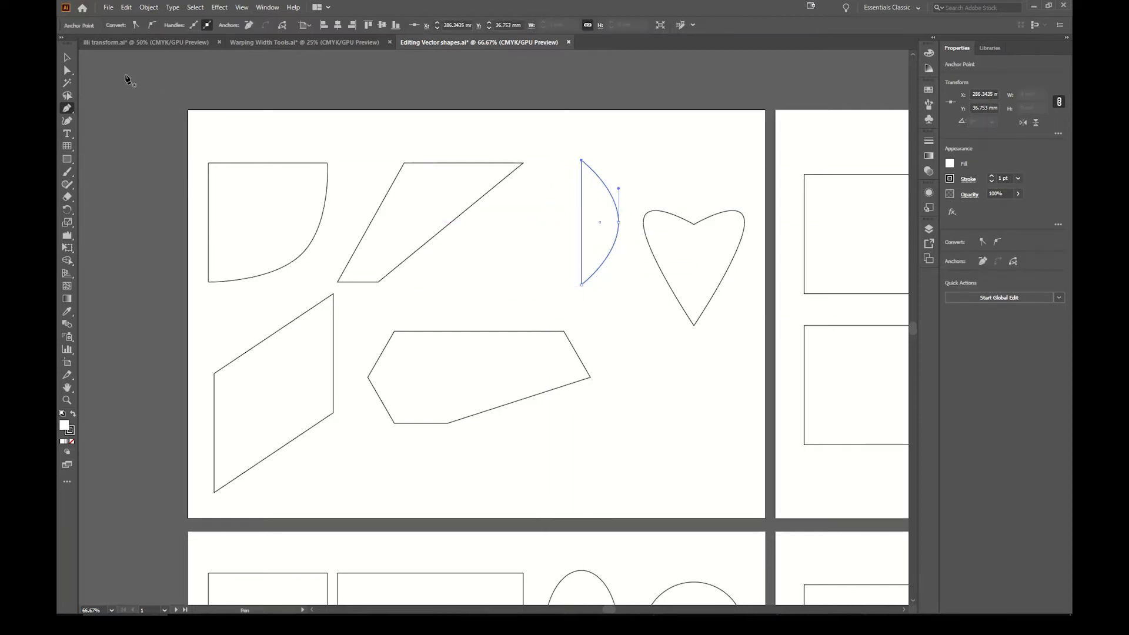
left_click(67, 57)
left_click(620, 147)
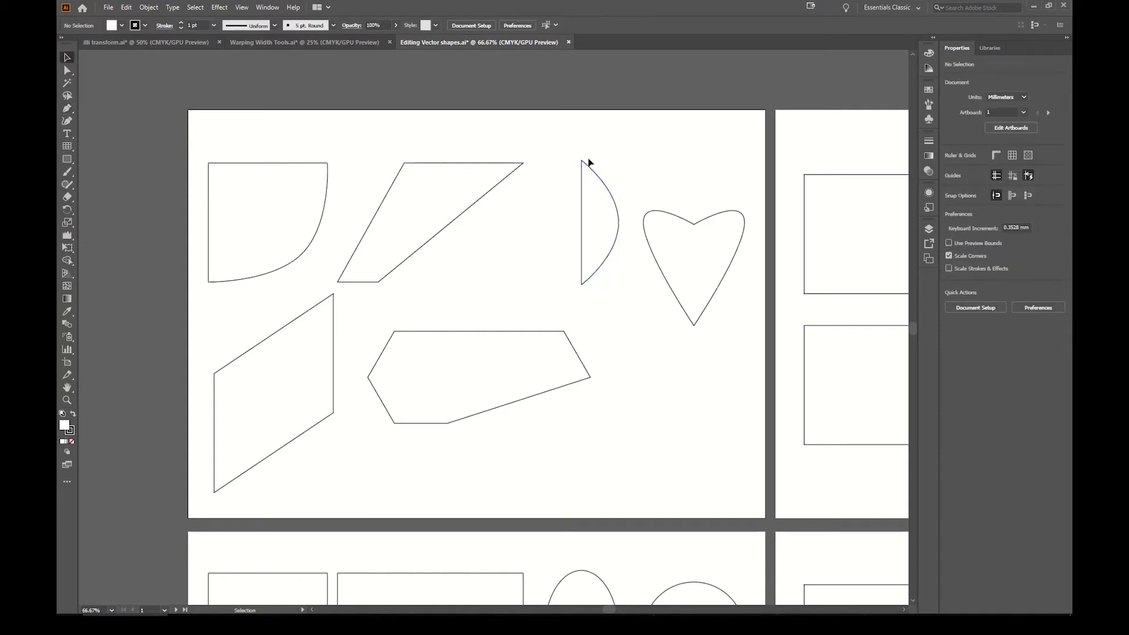
Select the upper square on the second artboard and display the full Stroke options in a floating panel beside the hexagon.
left_click_drag(674, 218, 84, 171)
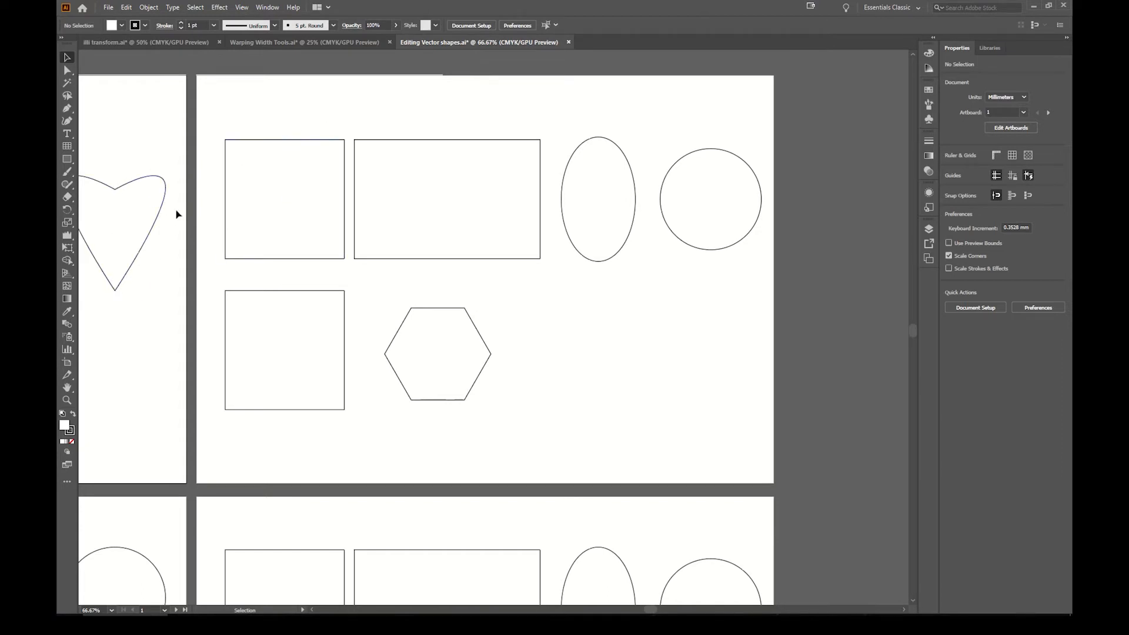
left_click_drag(321, 110, 274, 156)
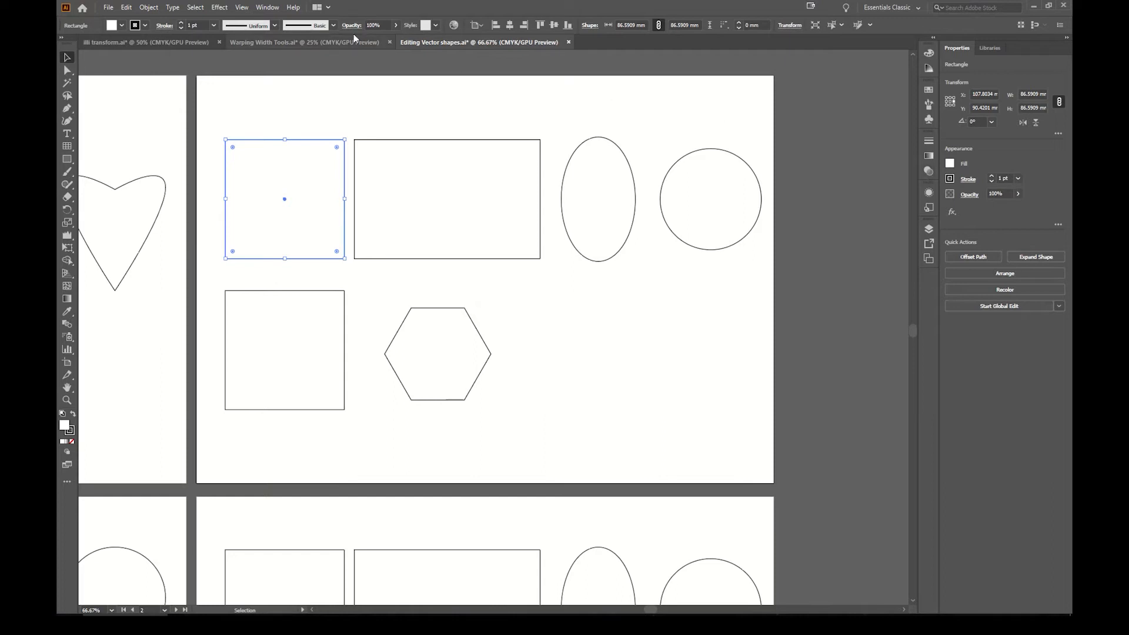
left_click(267, 7)
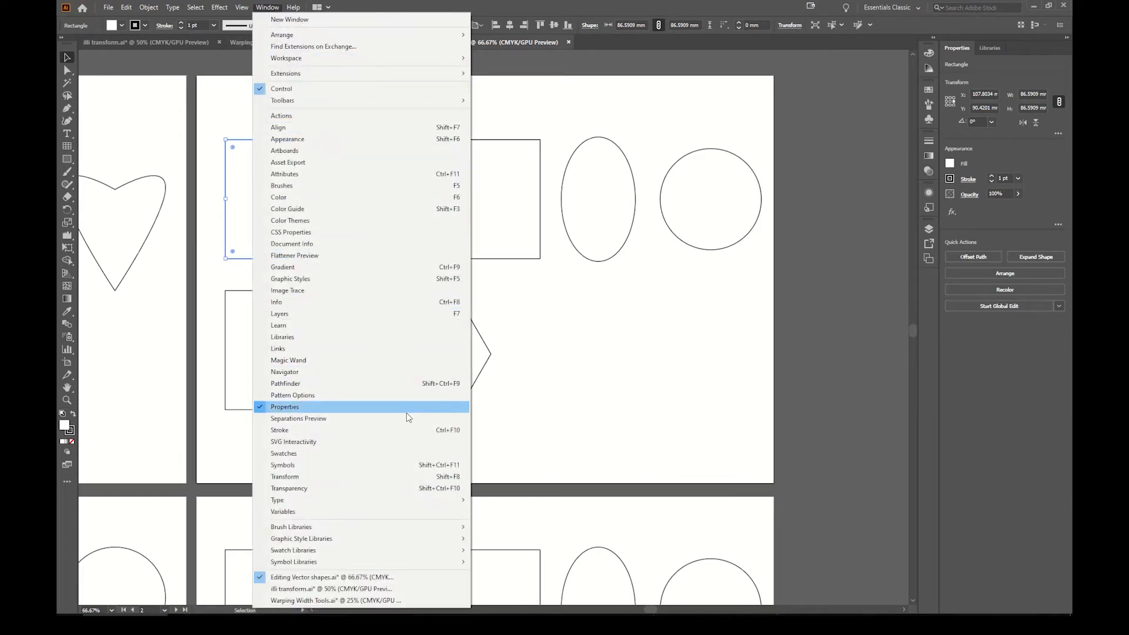
left_click(415, 429)
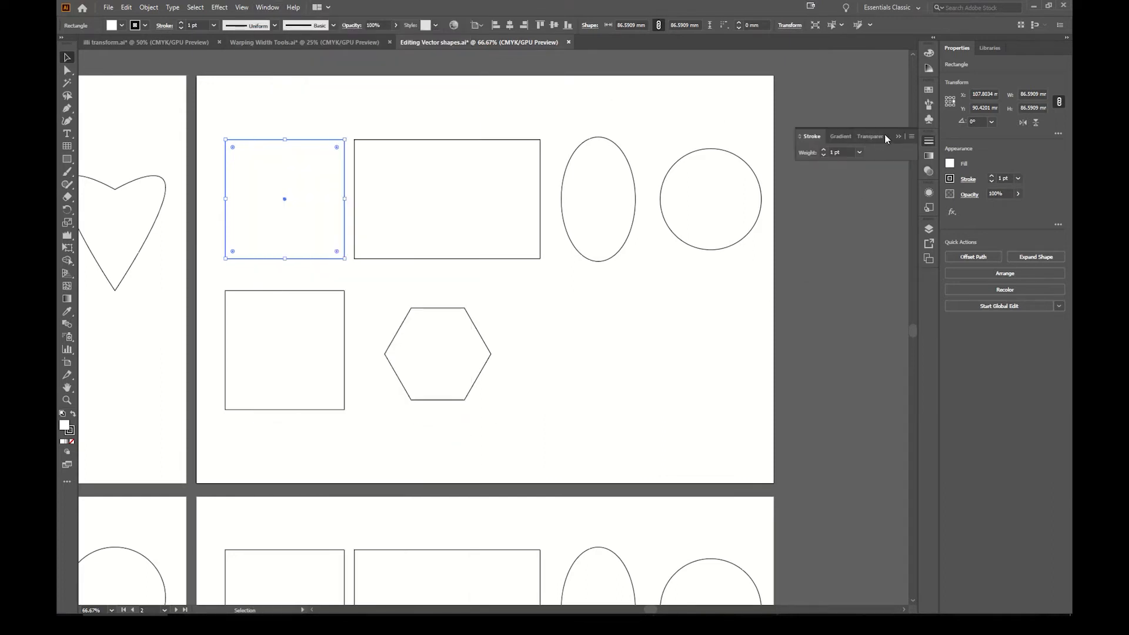
mouse_move(893, 134)
left_mouse_down()
mouse_move(863, 137)
mouse_move(793, 299)
mouse_move(746, 291)
left_mouse_up()
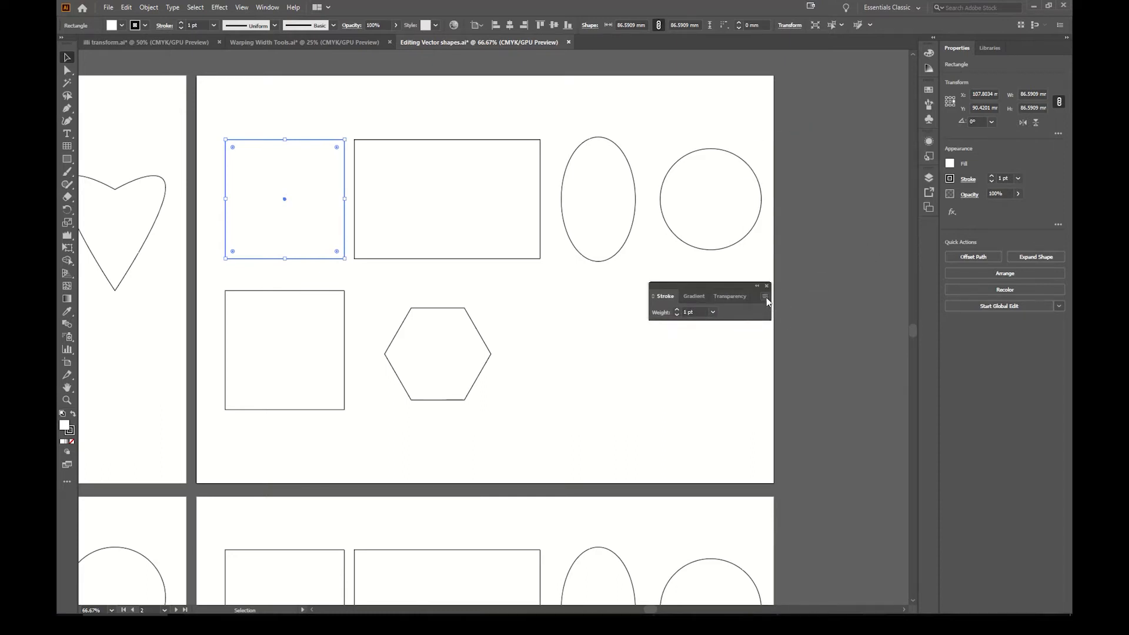
left_click(765, 297)
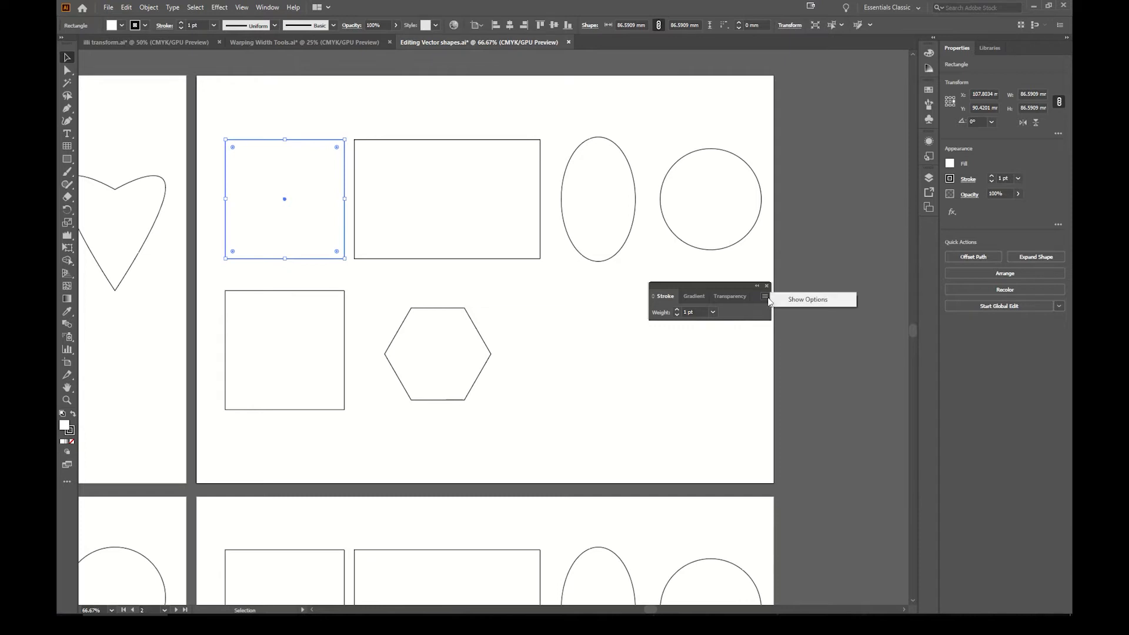
left_click(789, 305)
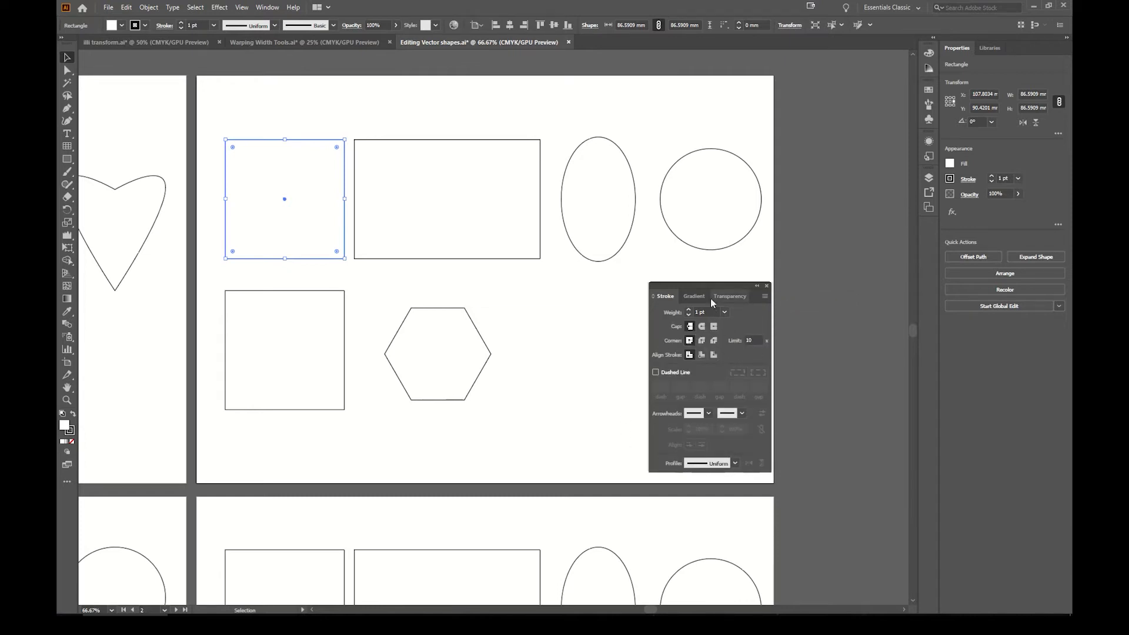
Move the floating stroke options clear of the shapes and set the upper square's stroke weight to 7 pt.
left_click_drag(696, 286, 772, 277)
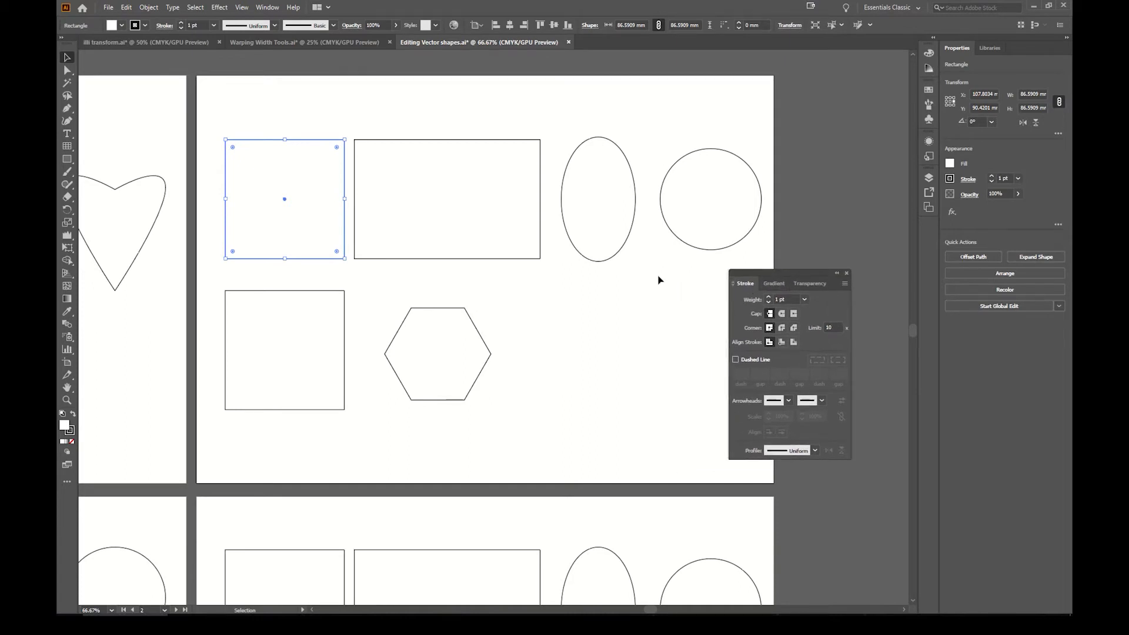
left_click(805, 300)
left_click(827, 418)
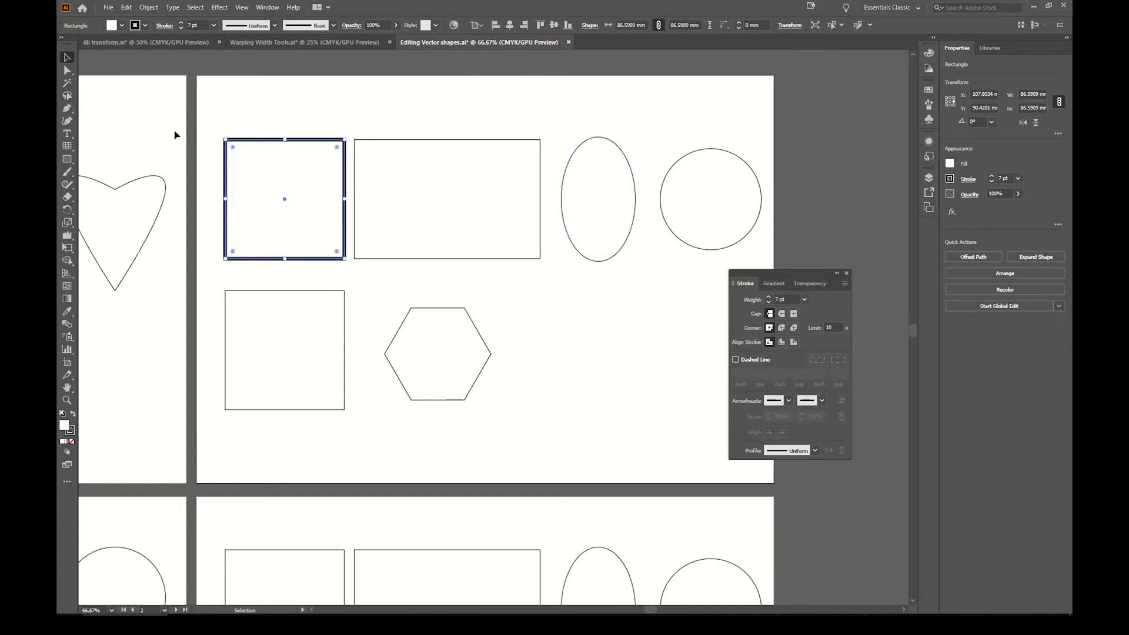
Draw a long wavy open path above the square and wide rectangle with the Pen tool and set its stroke weight to 40 pt.
left_click(68, 110)
left_click(316, 94)
left_click_drag(482, 116, 537, 113)
left_click_drag(616, 93, 694, 98)
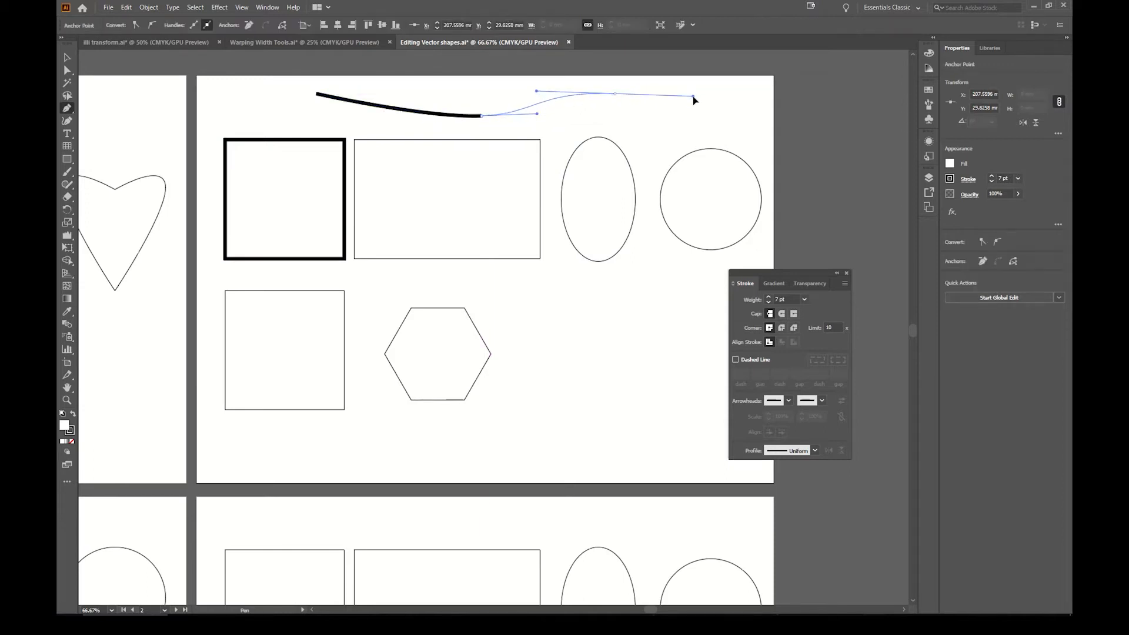
left_click(708, 116)
left_click(66, 58)
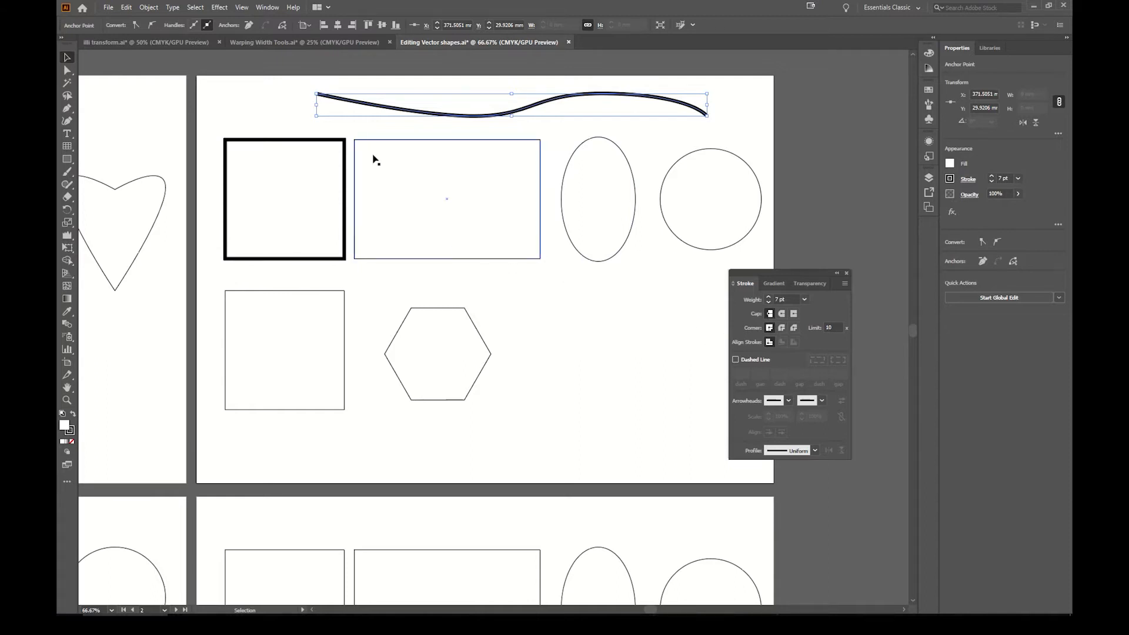
left_click(804, 301)
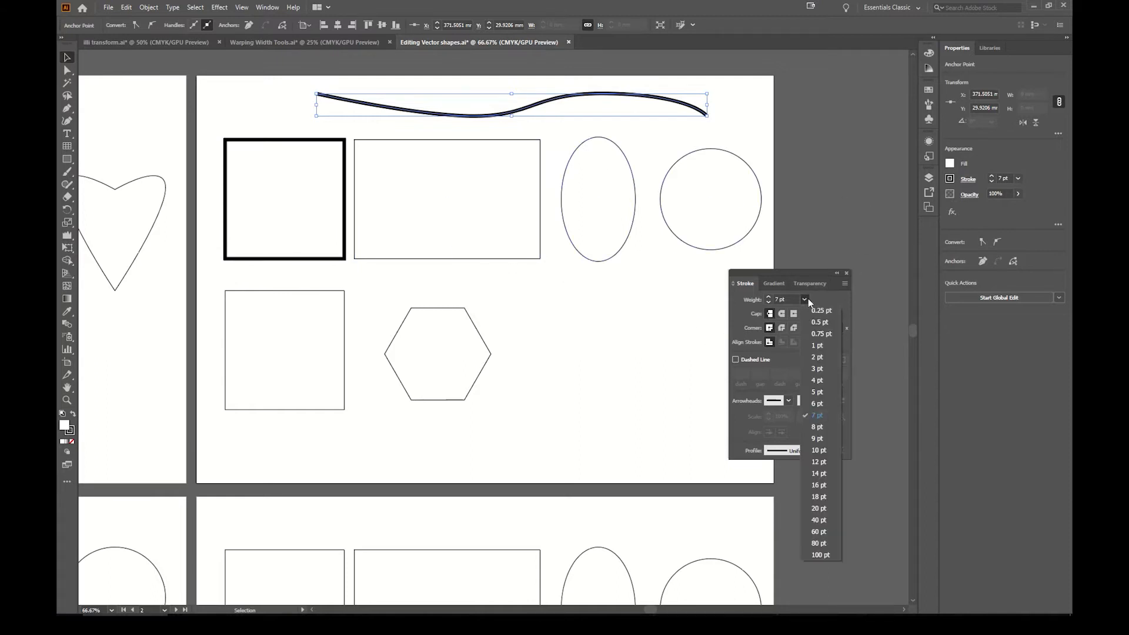
left_click(825, 520)
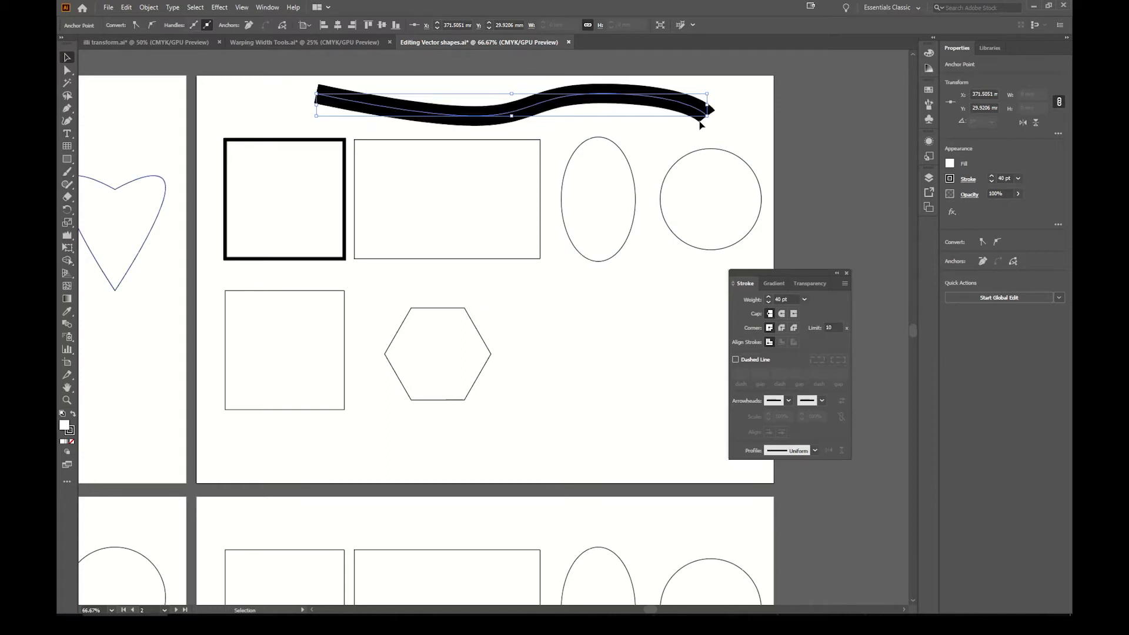
Inspect the wavy path's starting end up close, try a round cap on it, and finish with a projecting cap.
key("z")
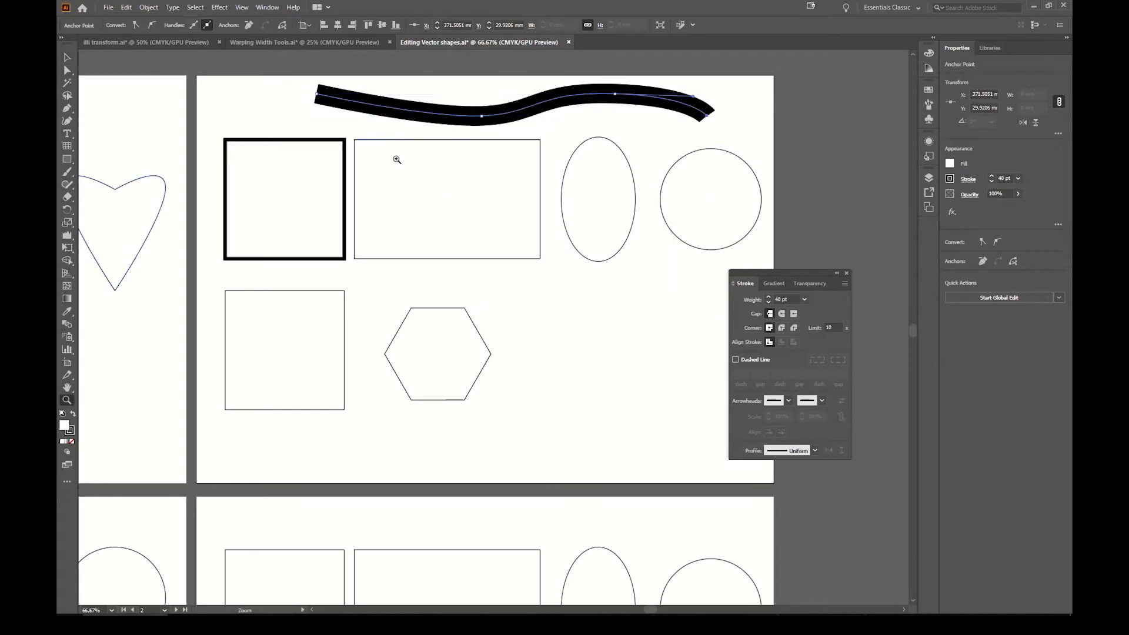
left_click(322, 118)
left_click_drag(504, 327, 610, 324)
key("space")
left_click_drag(565, 341, 425, 357)
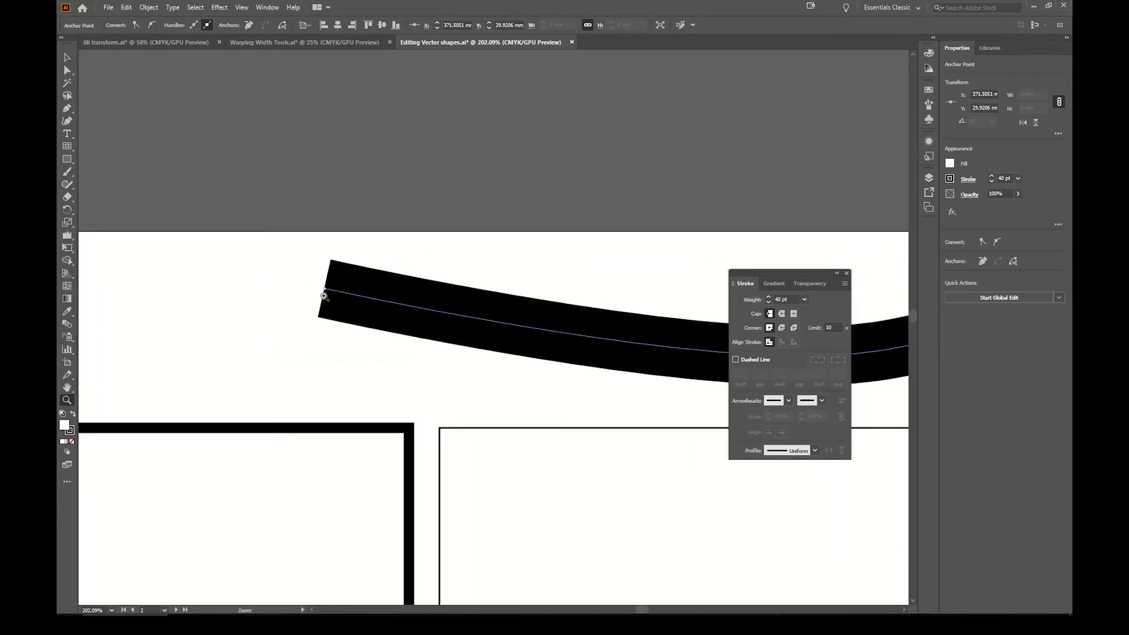
key("v")
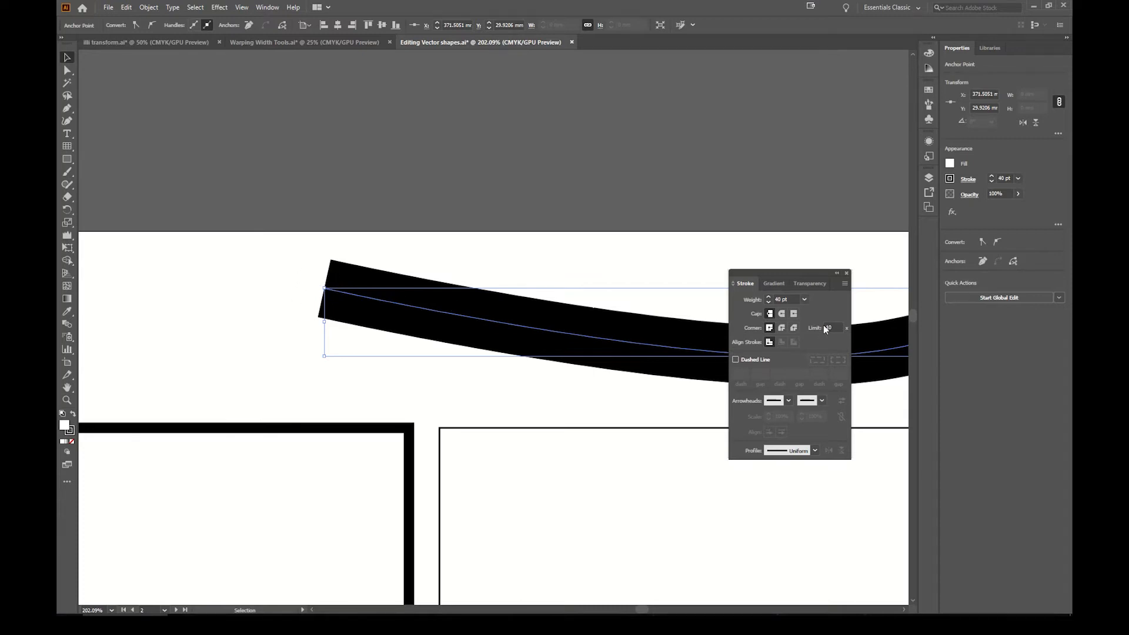
left_click(783, 315)
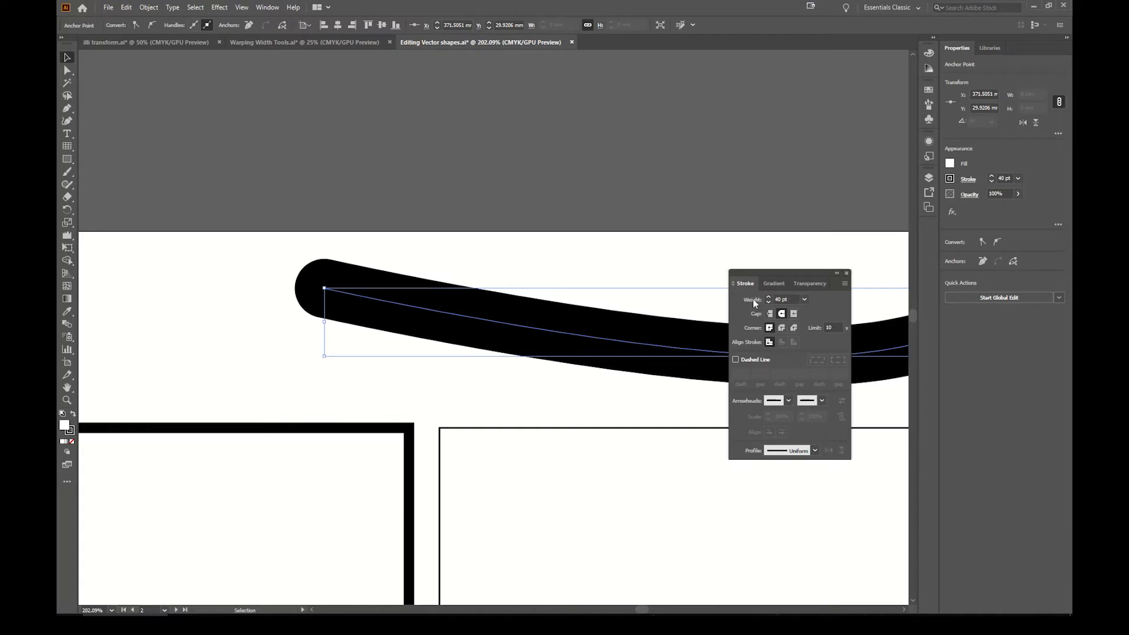
left_click(794, 315)
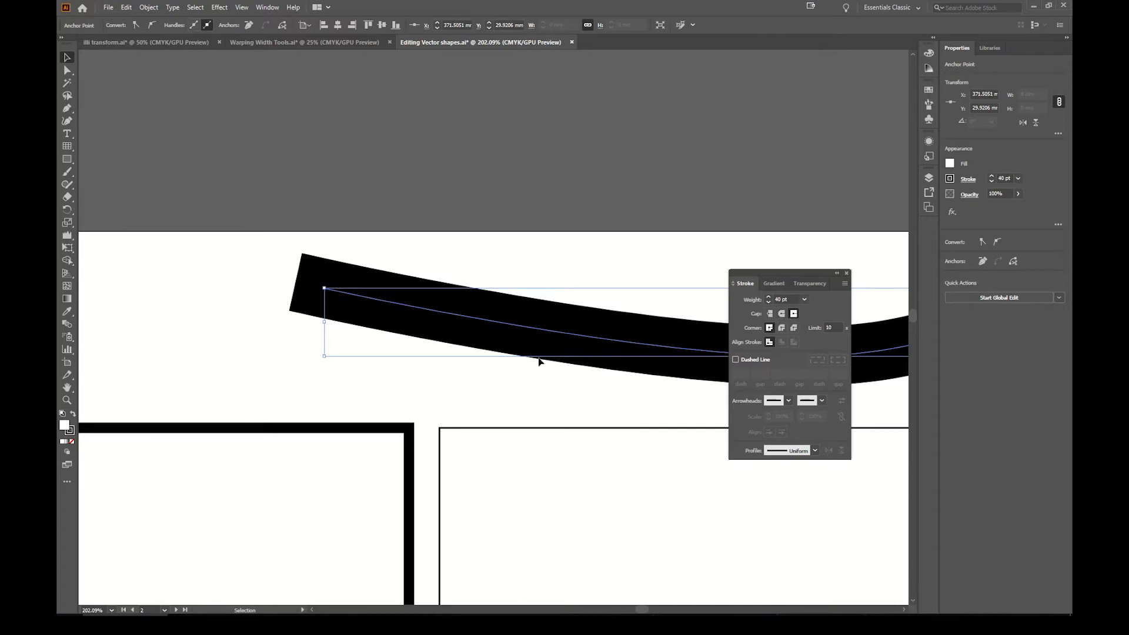
Select the upper square on the second artboard and give its stroke a round join and a 40 pt weight.
scroll(540, 362, "down", 3)
scroll(539, 361, "left", 3)
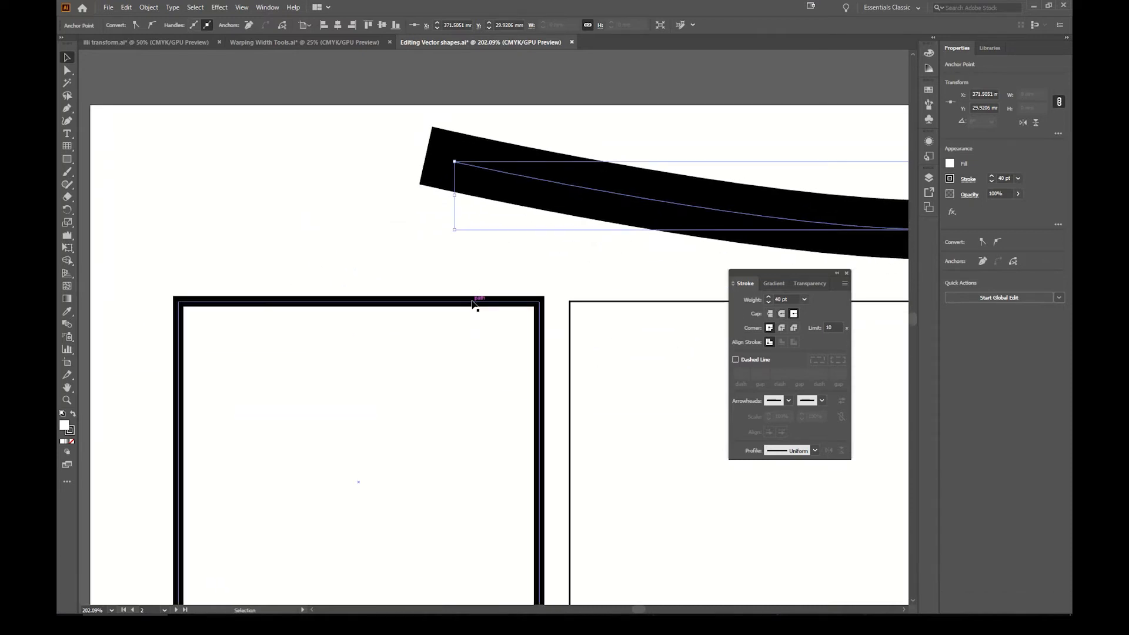
key("z")
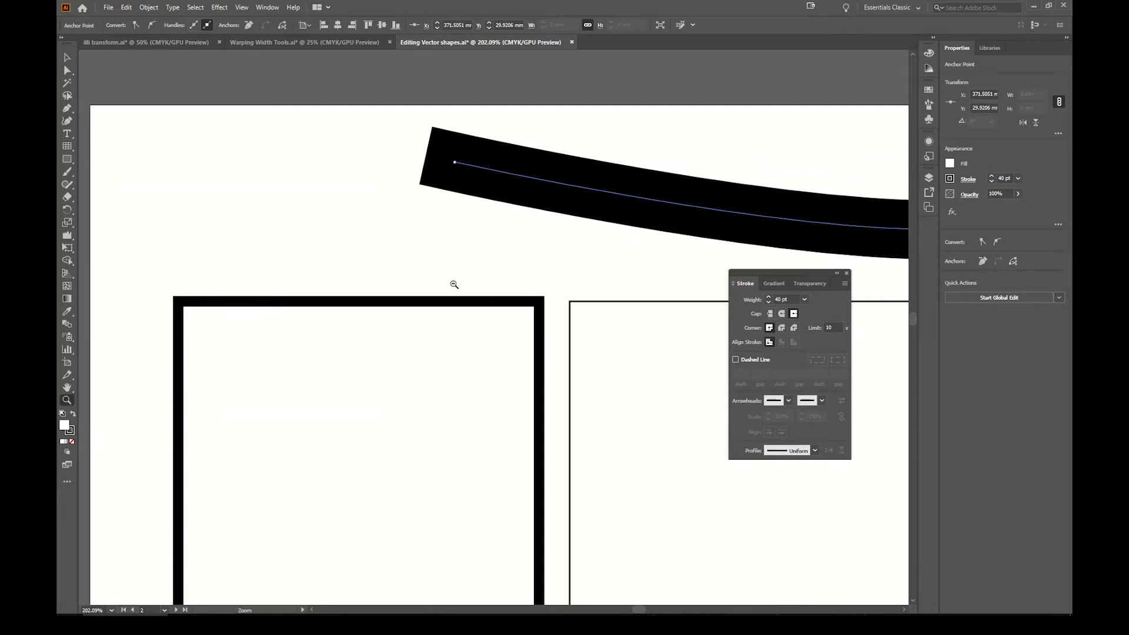
left_click(454, 285, "alt")
left_click(454, 285, "alt")
mouse_move(506, 356)
left_mouse_down()
mouse_move(461, 280)
mouse_move(453, 233)
left_mouse_up()
key("v")
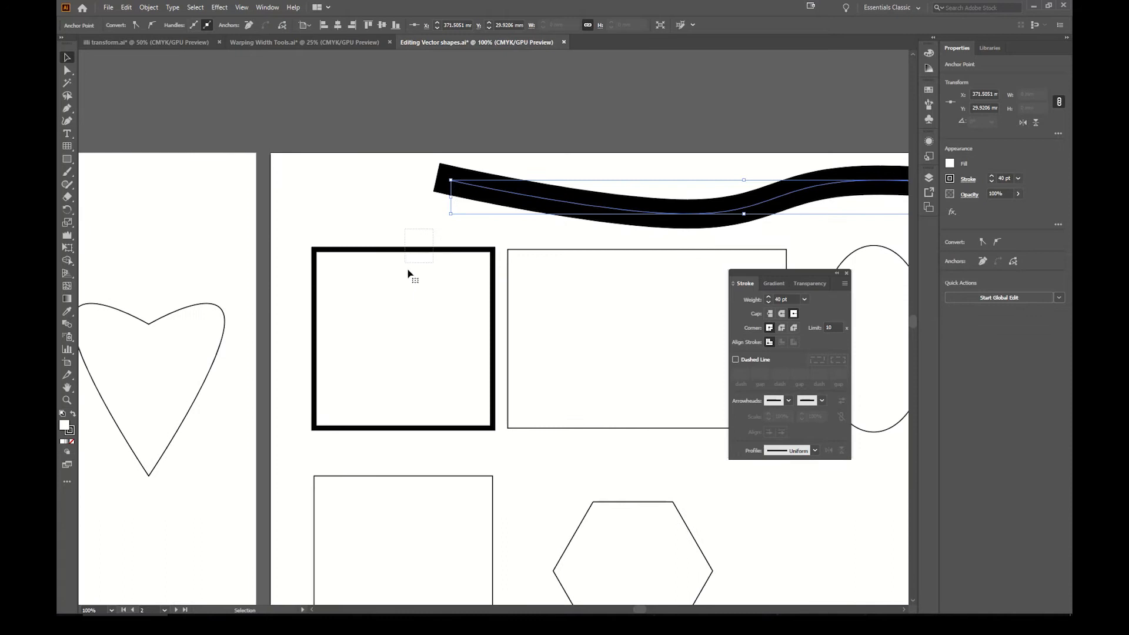
left_click(428, 276)
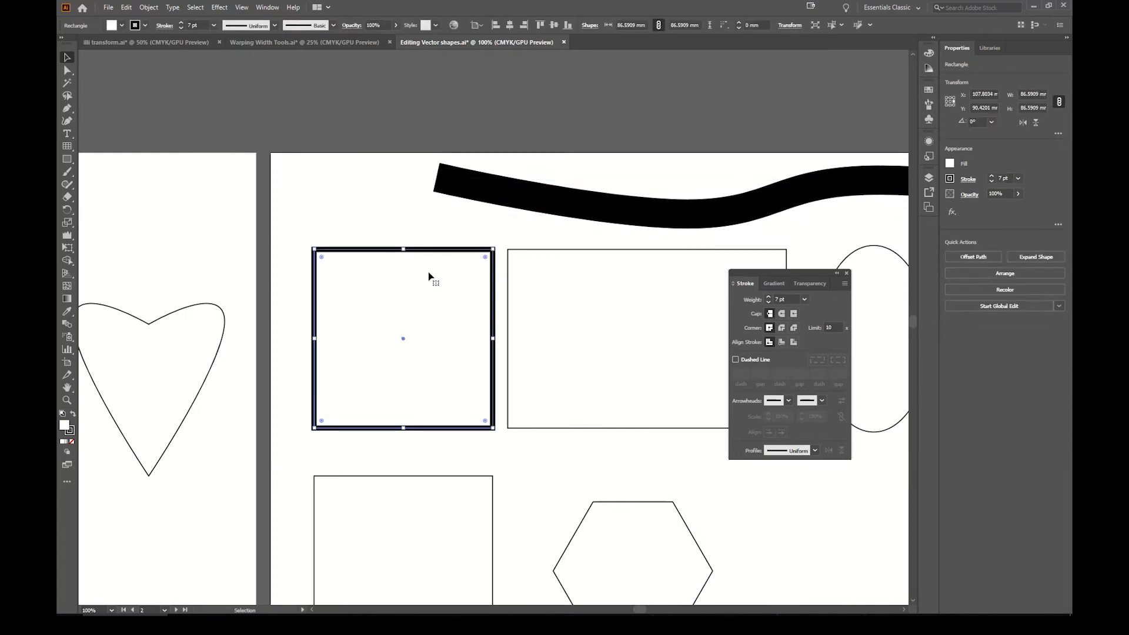
left_click(783, 329)
left_click(804, 299)
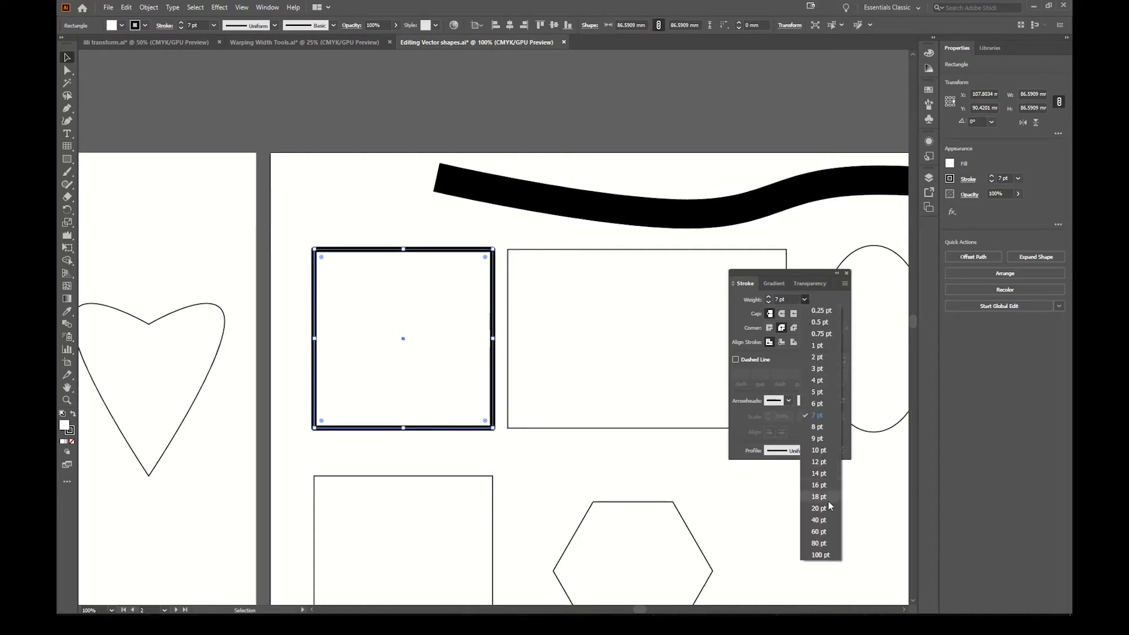
left_click(832, 522)
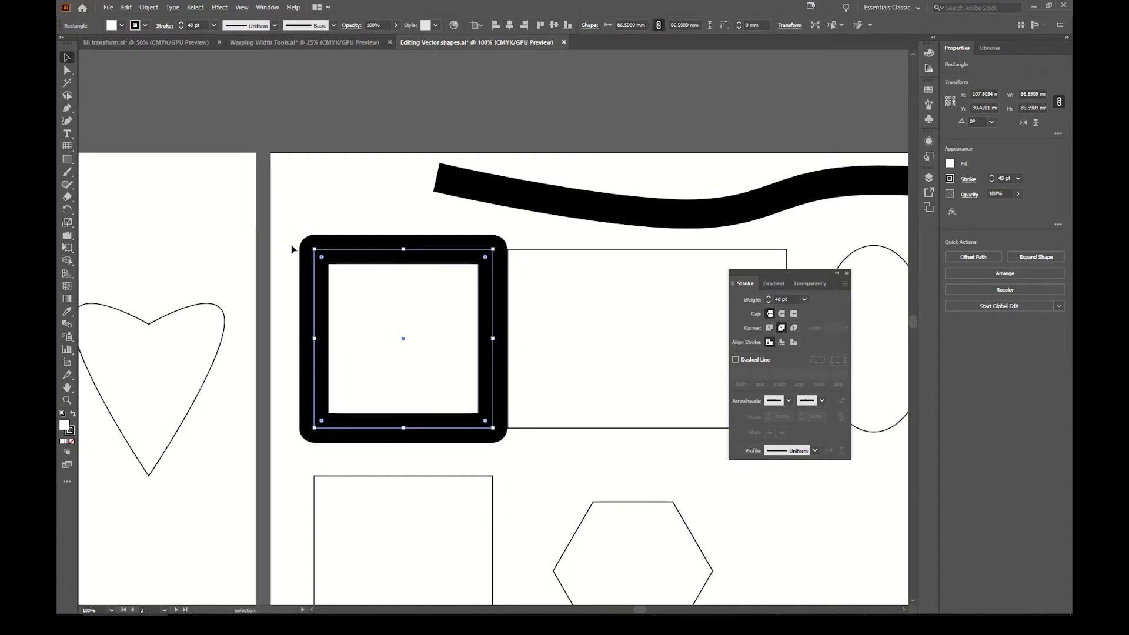
Compare the miter, round and bevel joins on the upper square's corners, ending with the miter join.
left_click(770, 328)
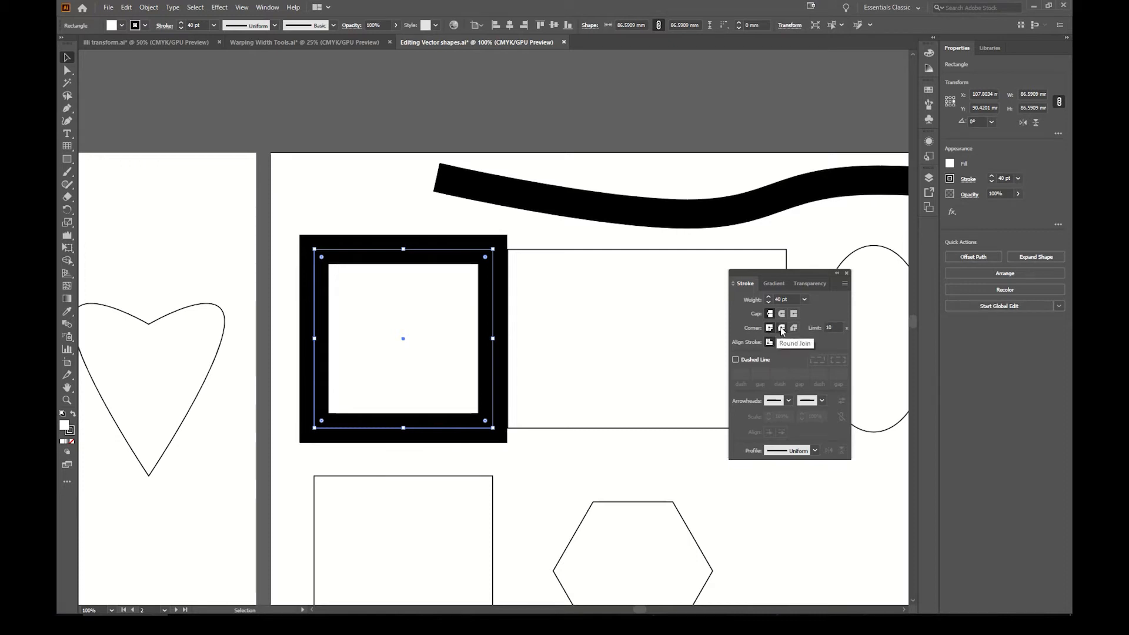
left_click(782, 328)
left_click(794, 328)
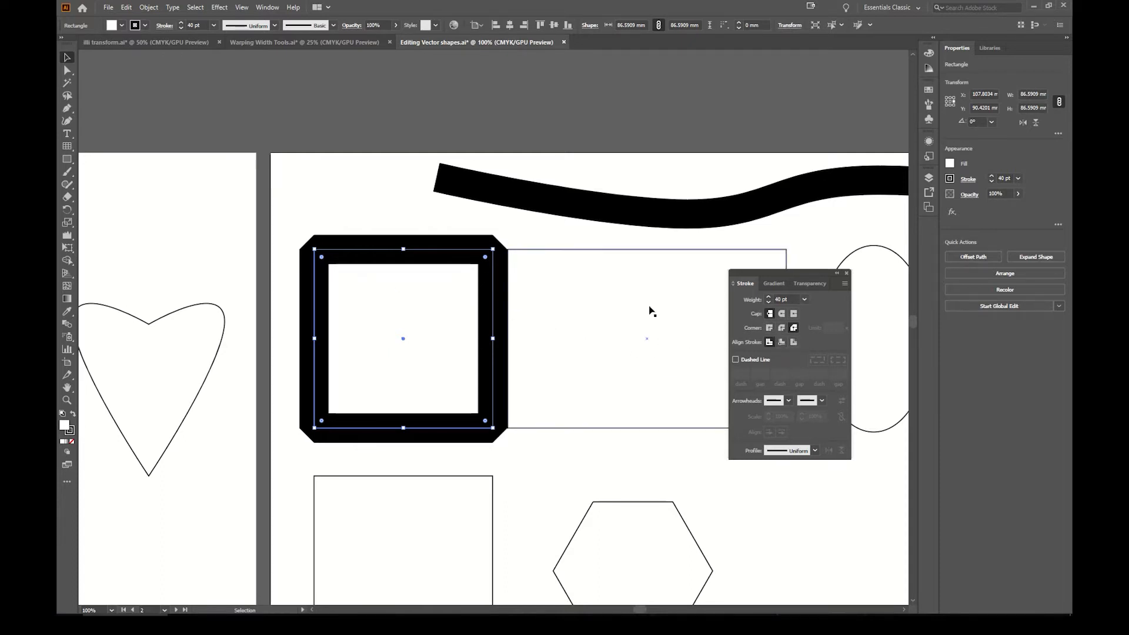
left_click(771, 328)
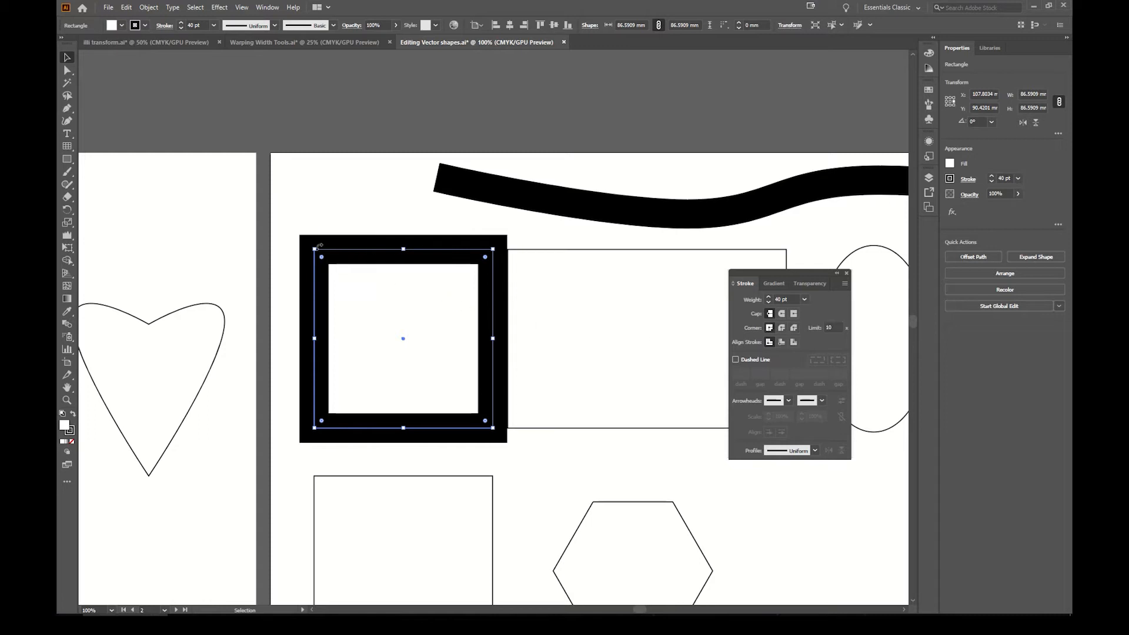
Try inside and outside alignment on the upper square's stroke, return it to centre alignment, and set its weight to 3 pt.
left_click(782, 343)
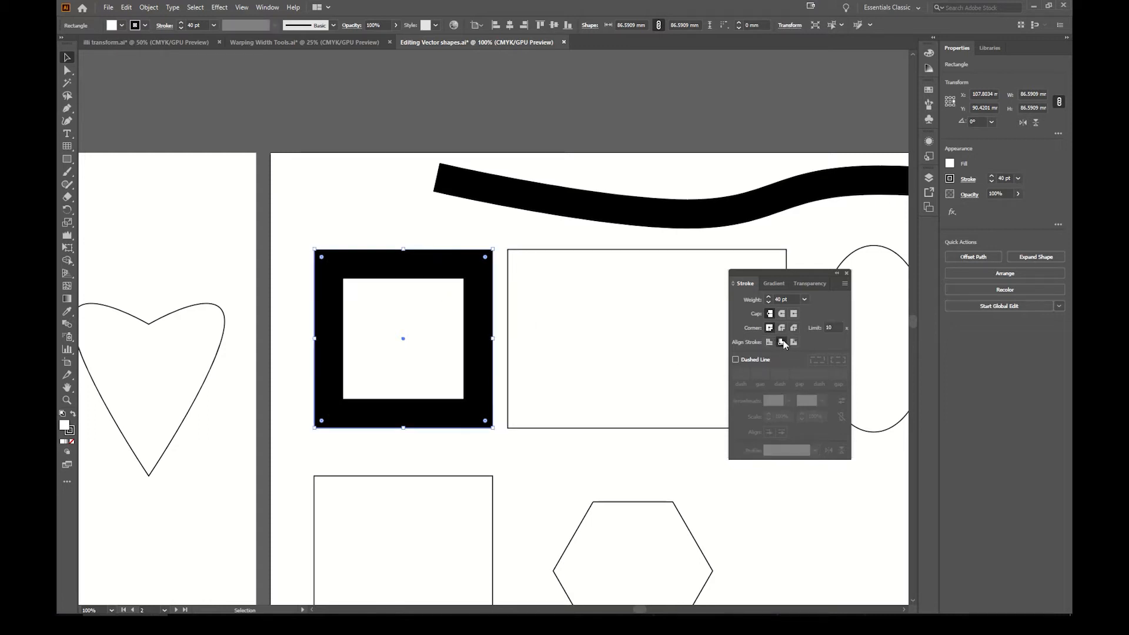
left_click(794, 343)
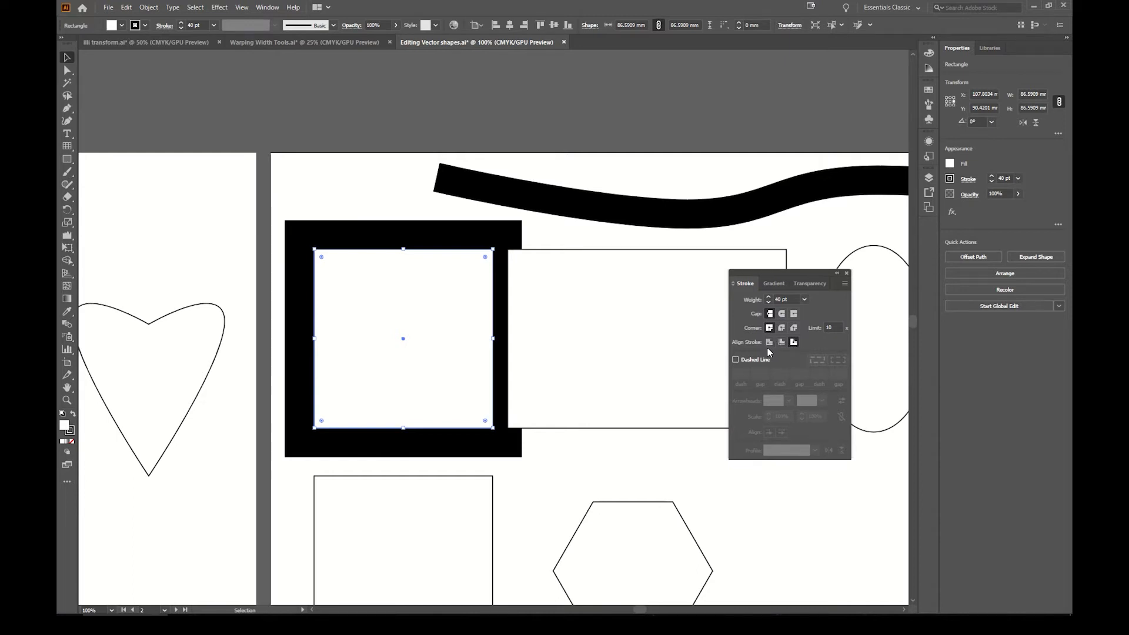
left_click(770, 344)
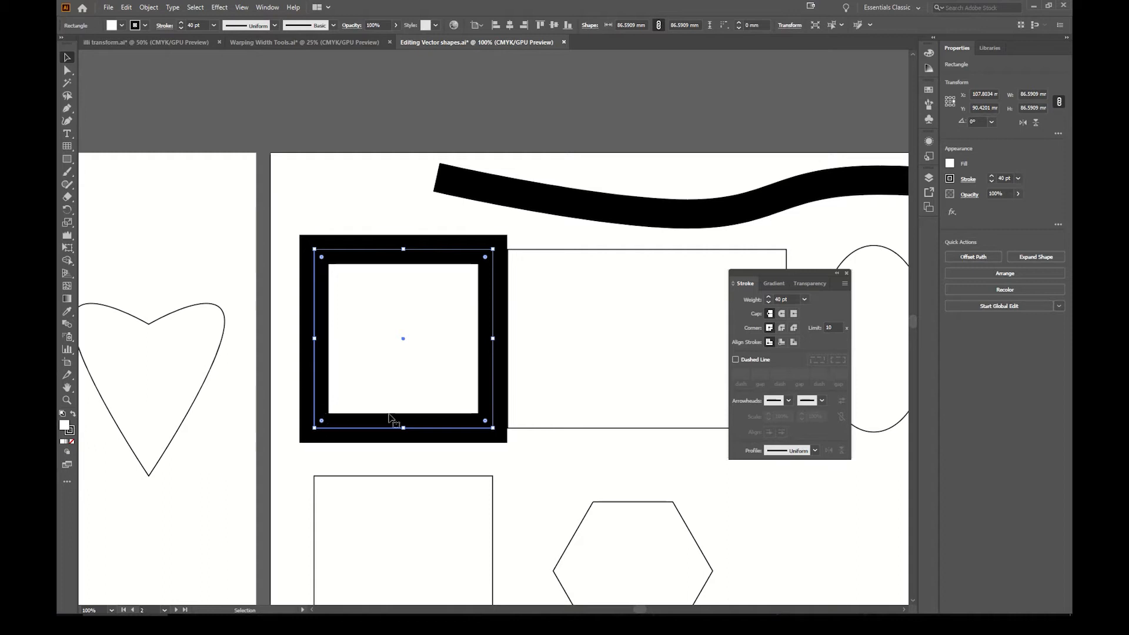
left_click(804, 300)
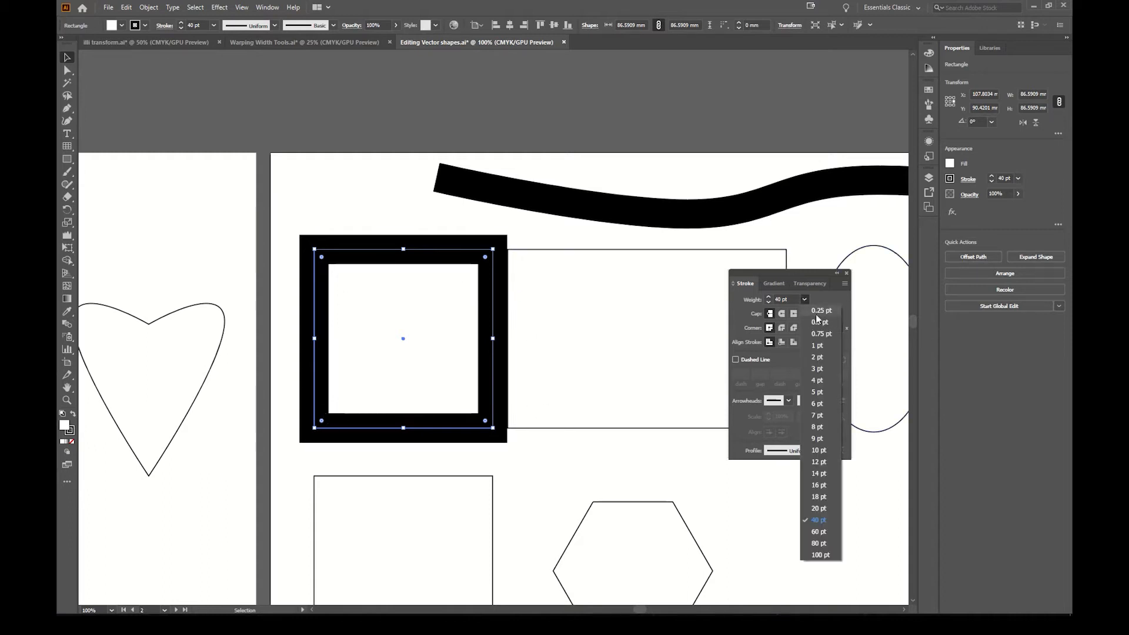
left_click(827, 370)
Select the wide rectangle beside the upper square, turn its stroke into a dashed line, and set the weight to 6 pt.
left_click_drag(655, 373, 497, 353)
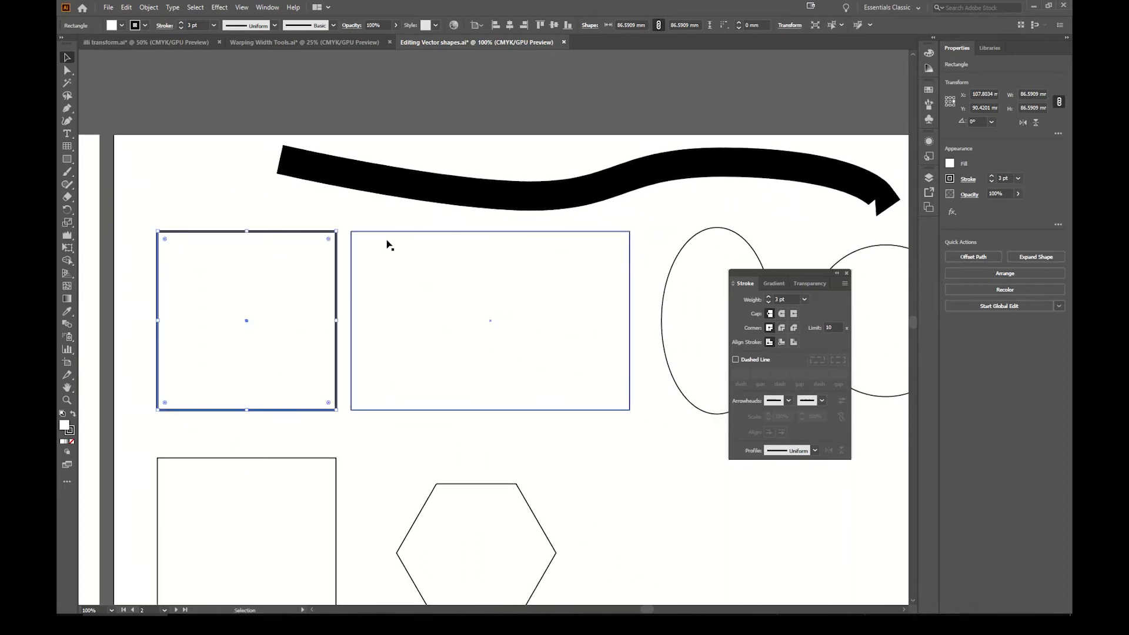
left_click(403, 234)
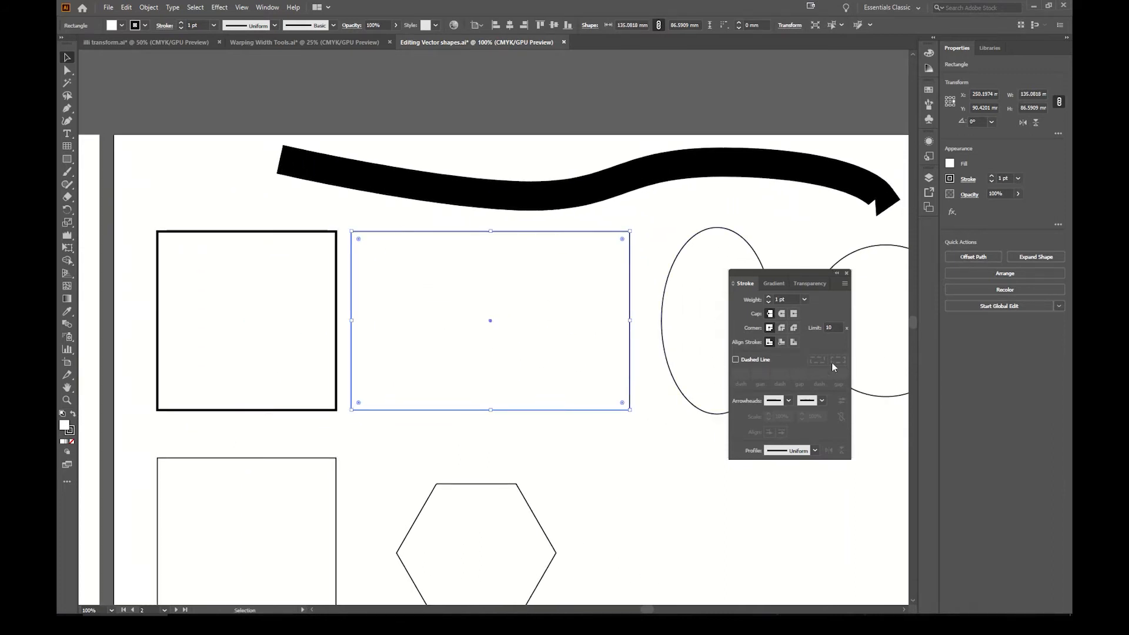
left_click(735, 360)
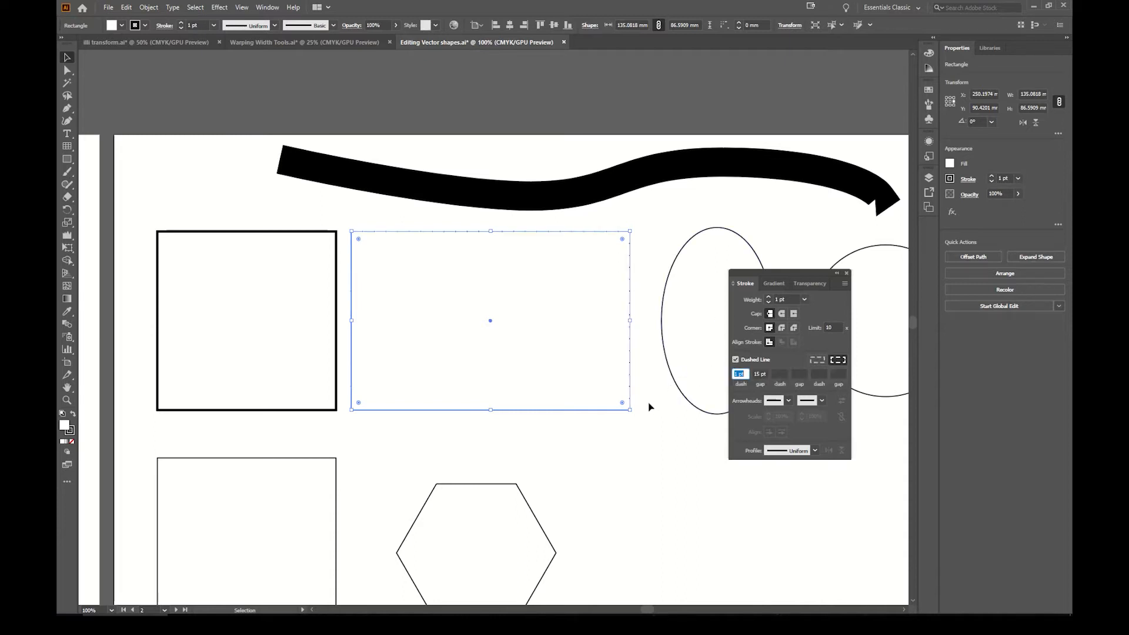
left_click(490, 318)
left_click(804, 300)
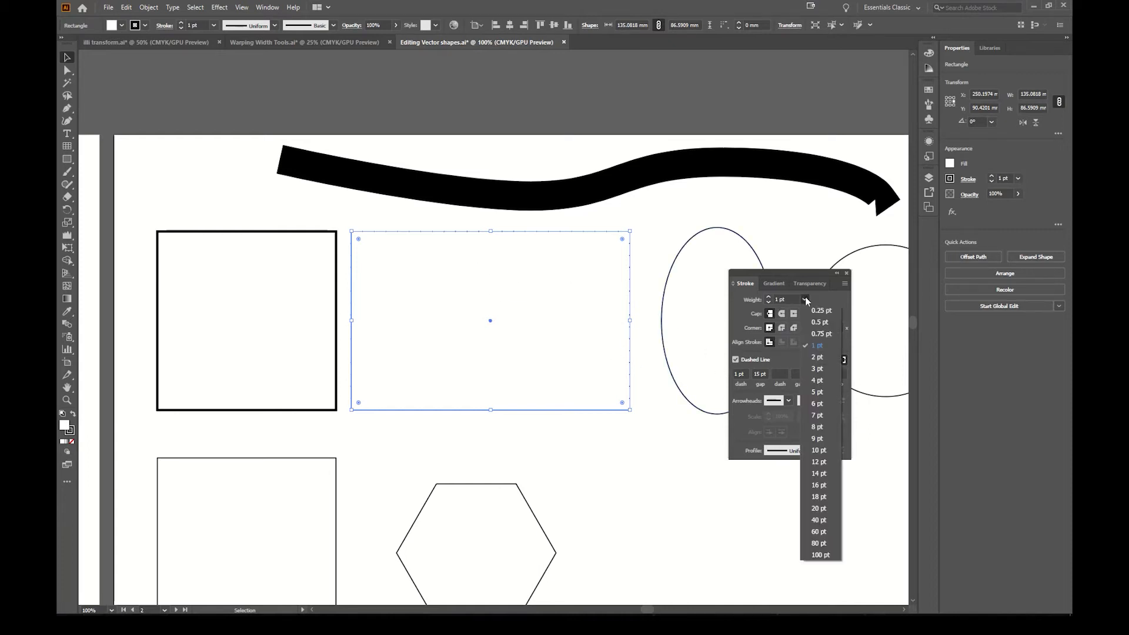
left_click(823, 404)
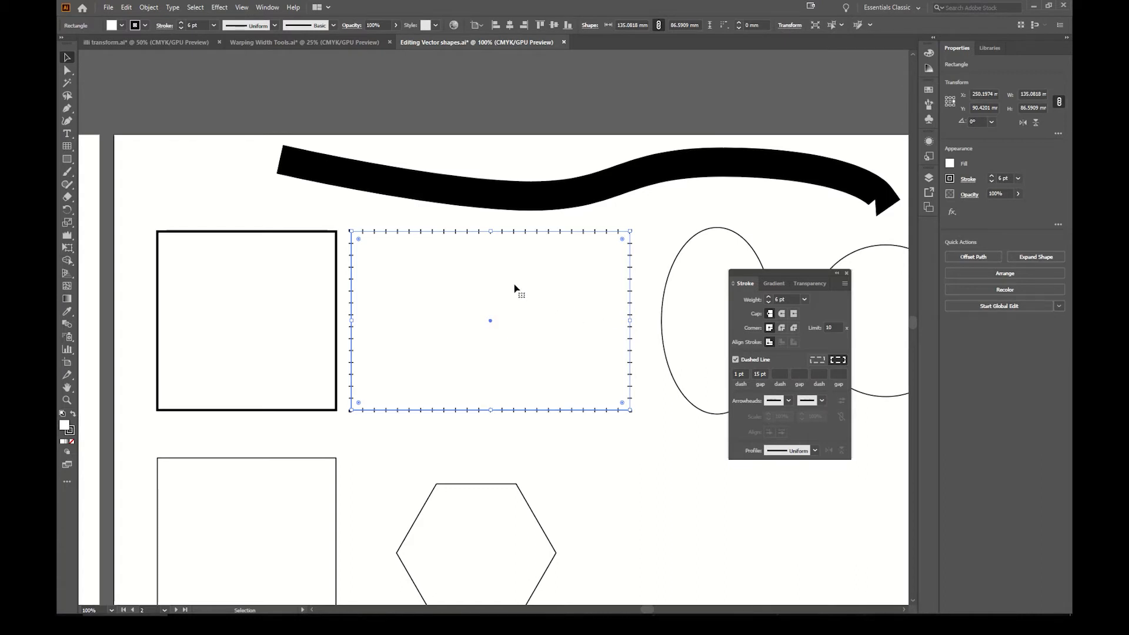
Set the dash length of the wide rectangle's dashed stroke to 15 pt.
key("z")
left_click_drag(456, 233, 553, 232)
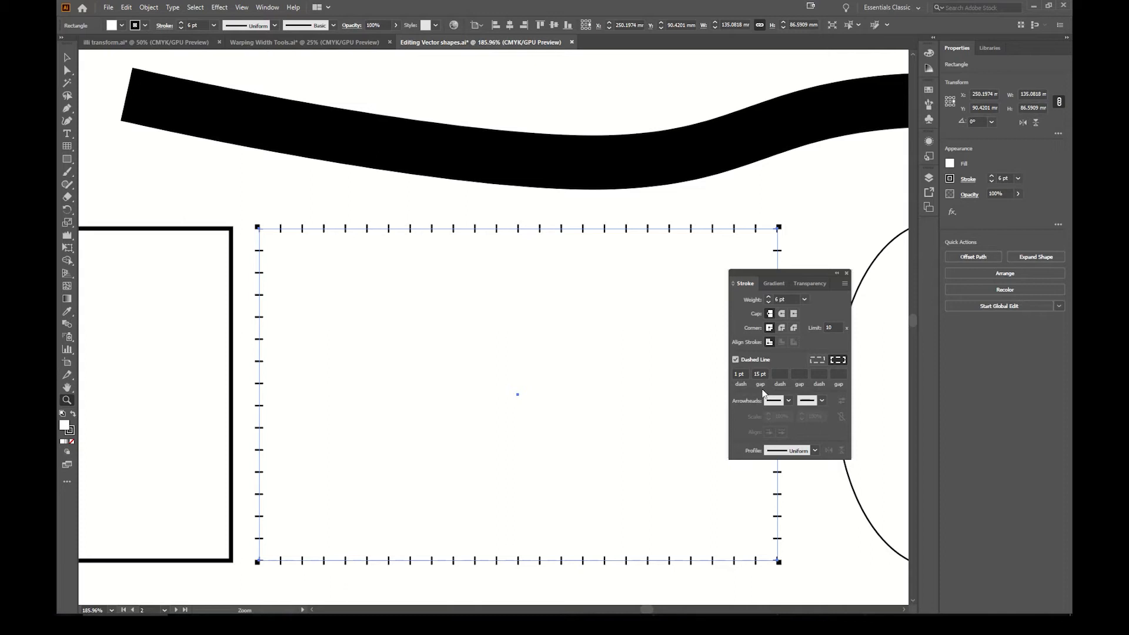
left_click(739, 374)
type("5")
left_click(759, 373)
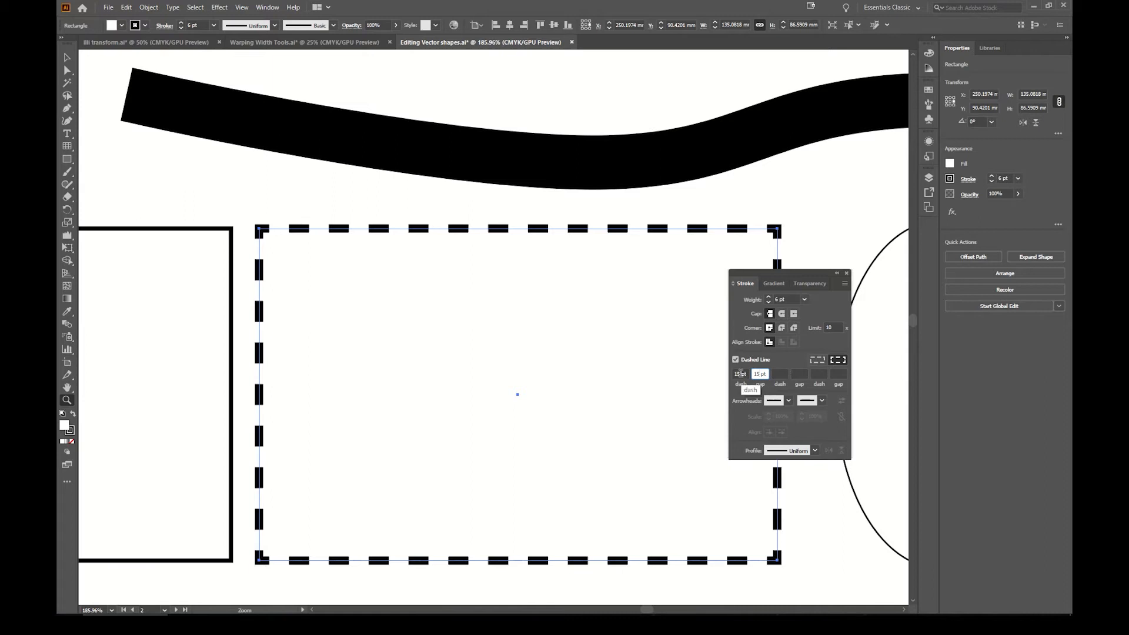
Gradually increase the dash length of the wide rectangle's stroke to about 56 pt.
key("Up")
key("Up")
key("Up")
key("Up")
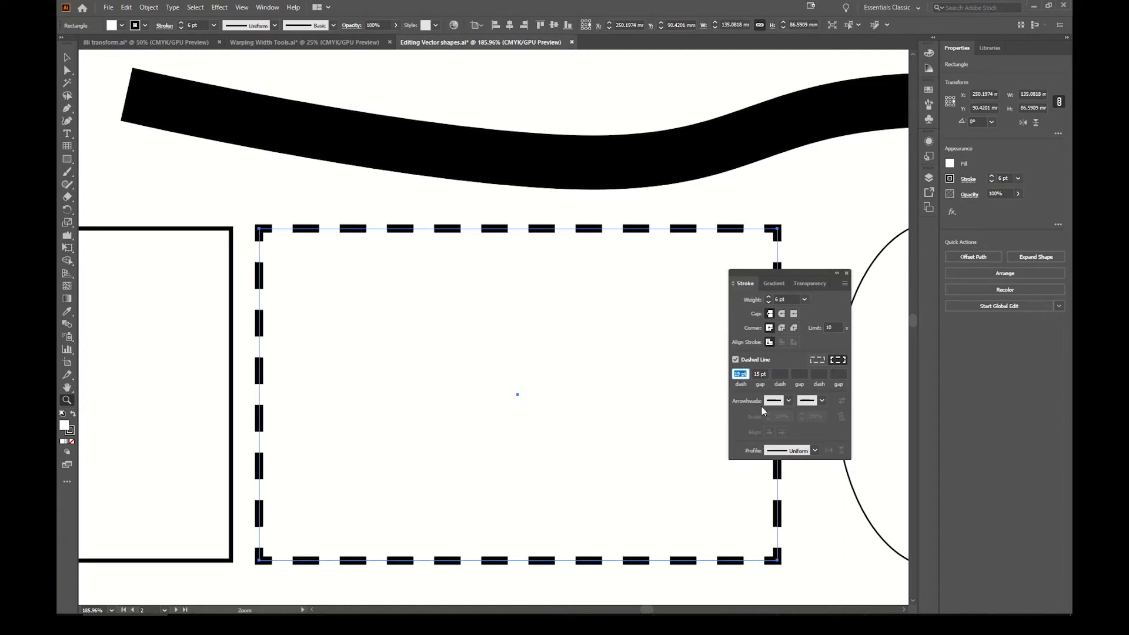
key("Up")
key("Up")
key("Up")
key("Up")
key("Up")
key("Up")
key("Up")
key("Up")
key("Up")
key("Up")
key("Up")
key("Up")
key("Up")
key("Up")
key("Up")
key("Up")
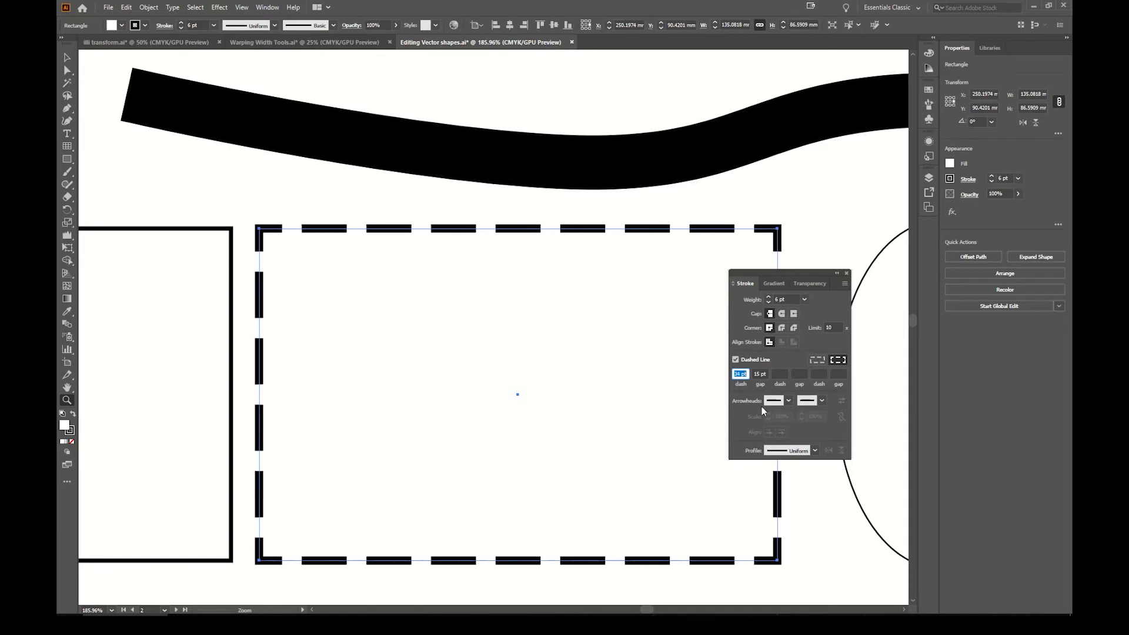
key("Up")
key("Up")
key("Up")
key("Up")
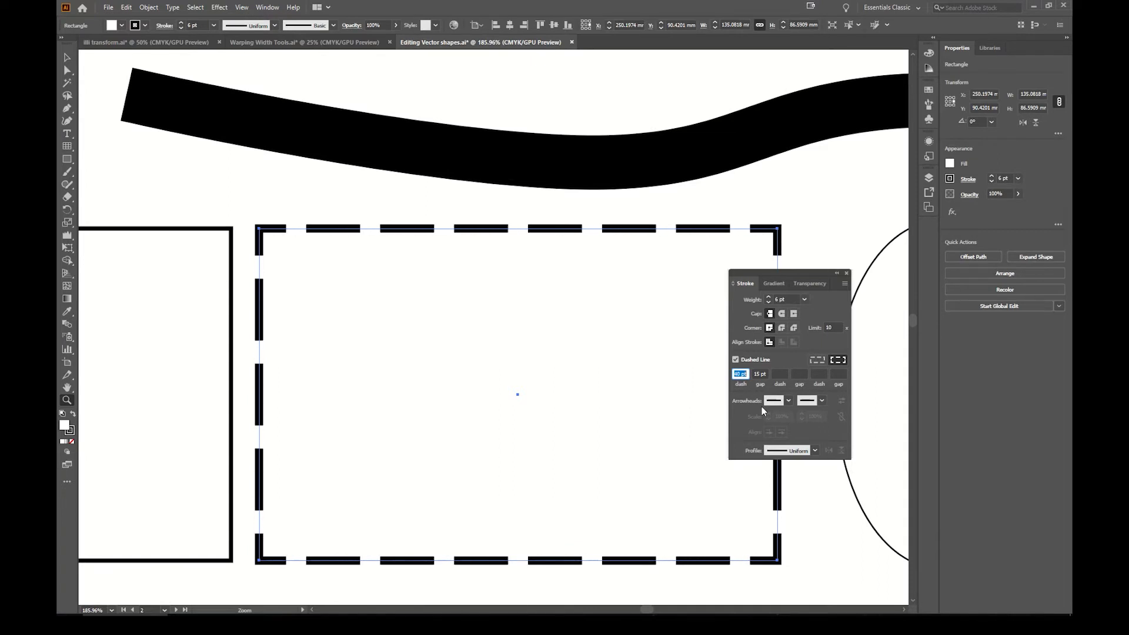
key("Up")
key("Up")
key("Up")
key("Up")
key("Up")
key("Up")
key("Up")
key("Up")
key("Up")
key("Up")
key("Up")
key("Up")
key("Up")
key("Up")
key("Up")
key("Up")
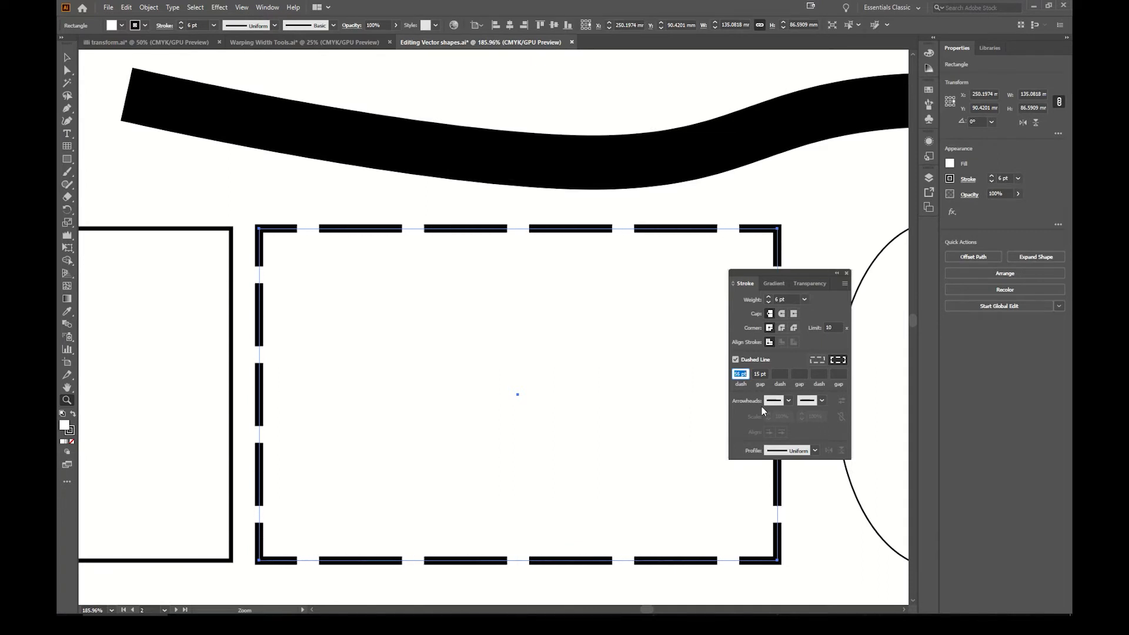
Gradually shorten the dash length of the wide rectangle's stroke to small square dashes, and lengthen it slightly again.
key("Down")
key("Down")
key("Down")
key("Down")
key("Down")
key("Down")
key("Down")
key("Down")
key("Down")
key("Down")
key("Down")
key("Down")
key("Down")
key("Down")
key("Down")
key("Down")
key("Down")
key("Down")
key("Down")
key("Down")
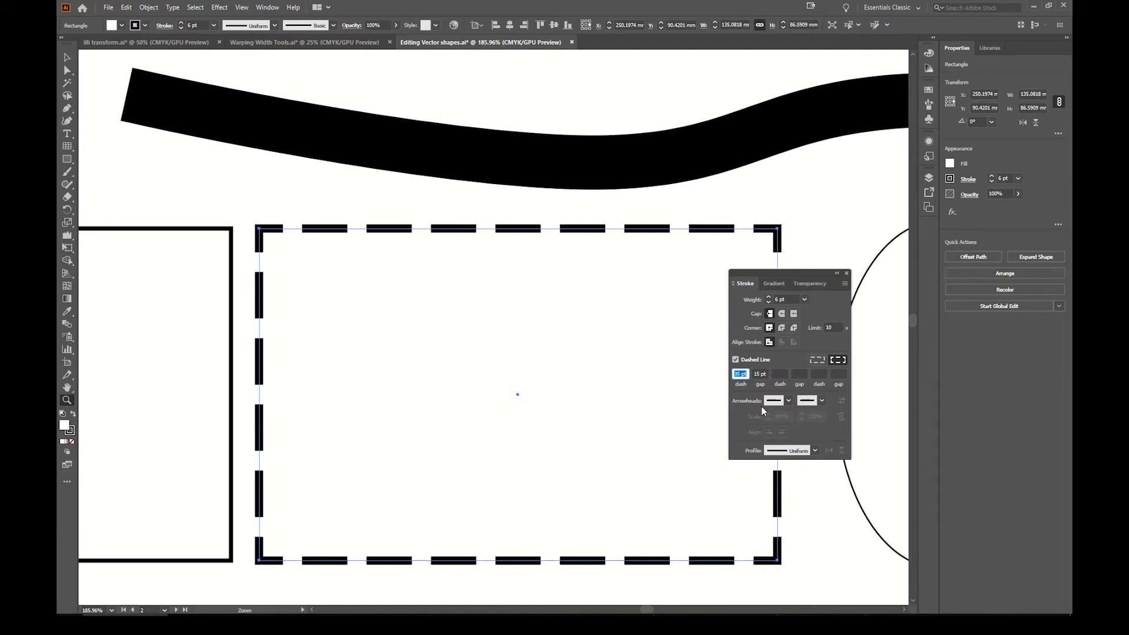
key("Down")
key("Down")
key("Down")
key("Down")
key("Down")
key("Down")
key("Down")
key("Down")
key("Down")
key("Down")
key("Down")
key("Down")
key("Down")
key("Down")
key("Down")
key("Down")
key("Down")
key("Down")
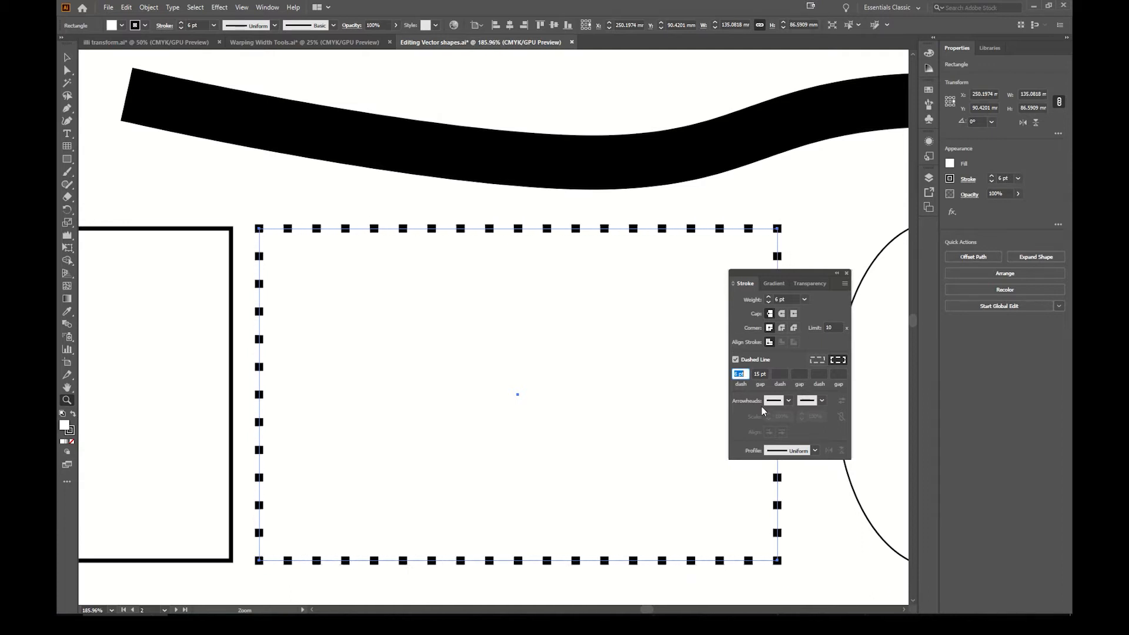
key("Up")
key("Up")
key("Up")
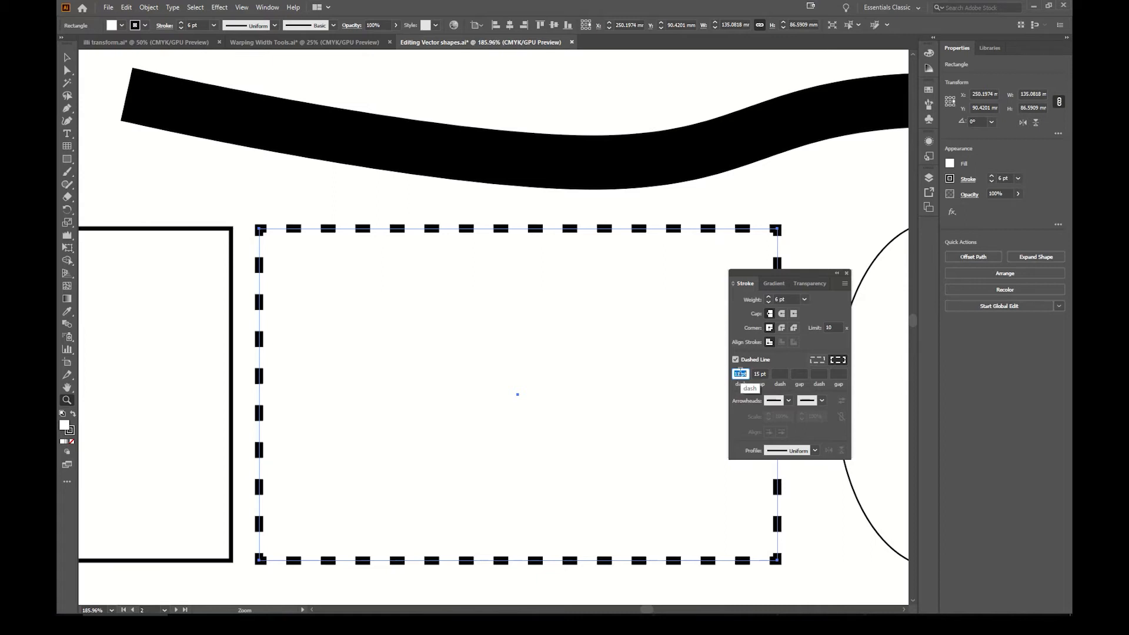
Turn the wide rectangle's dashes into round dots with round caps, setting the dash length to 1 pt and then 0 pt.
type("1")
key("Tab")
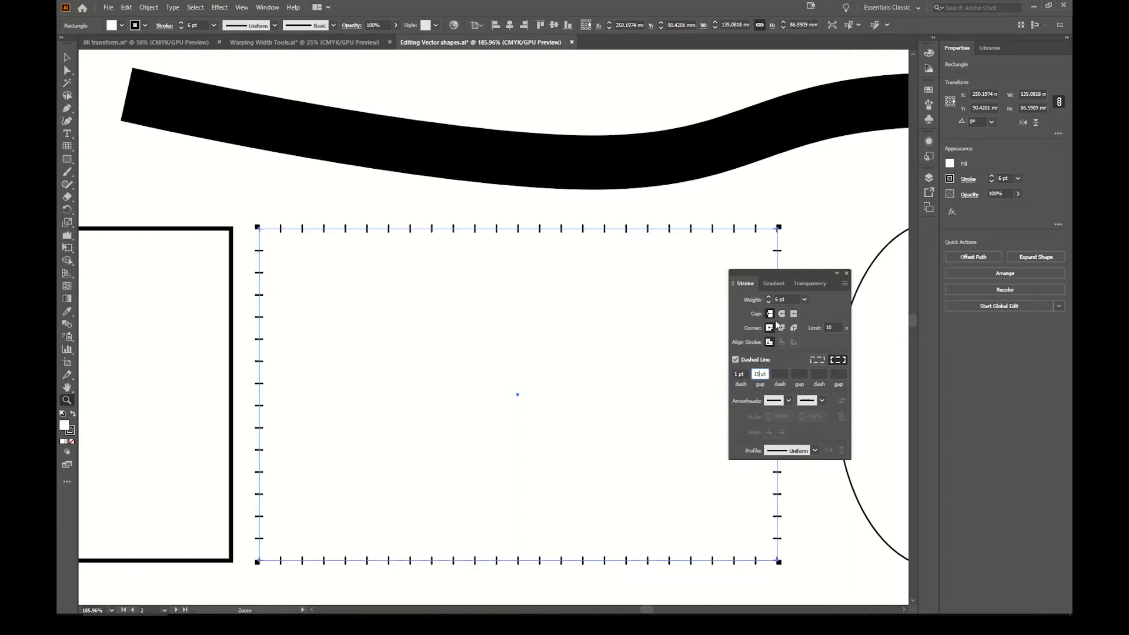
left_click(783, 314)
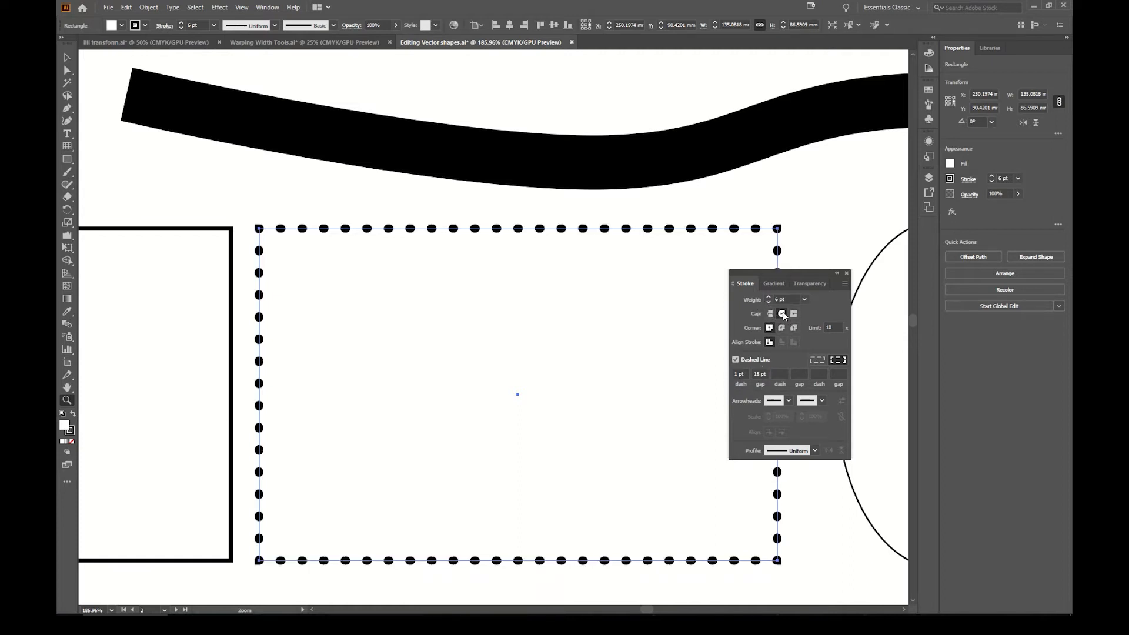
left_click(739, 373)
key("Down")
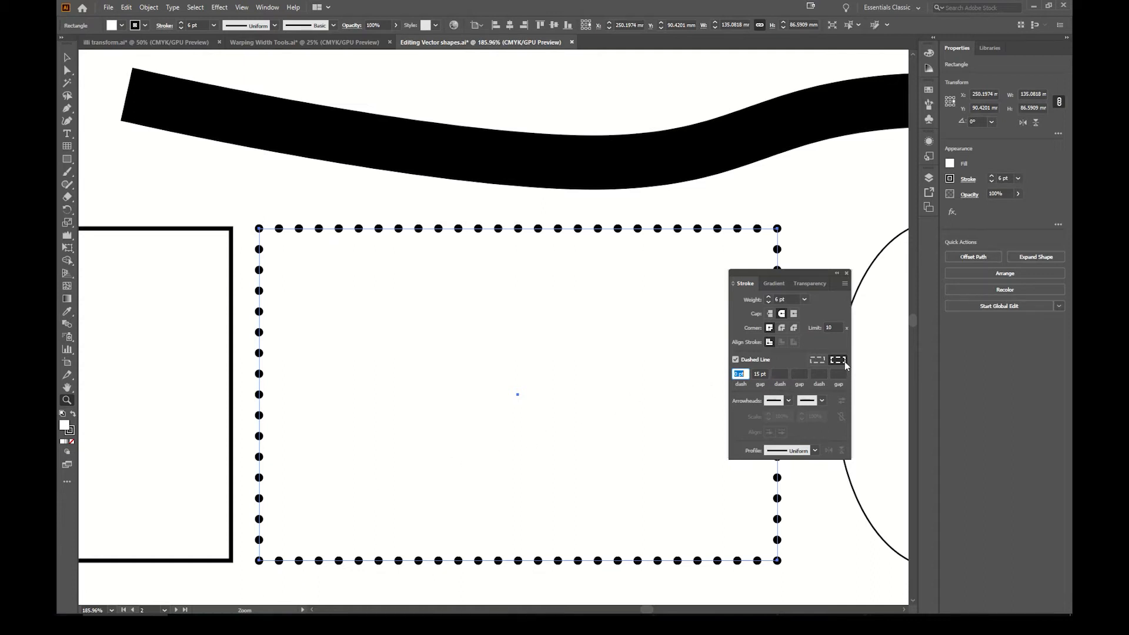
Try exact dash spacing on the wide rectangle, restore butt caps and a 15 pt dash, and align the dashes to the corners.
left_click(812, 361)
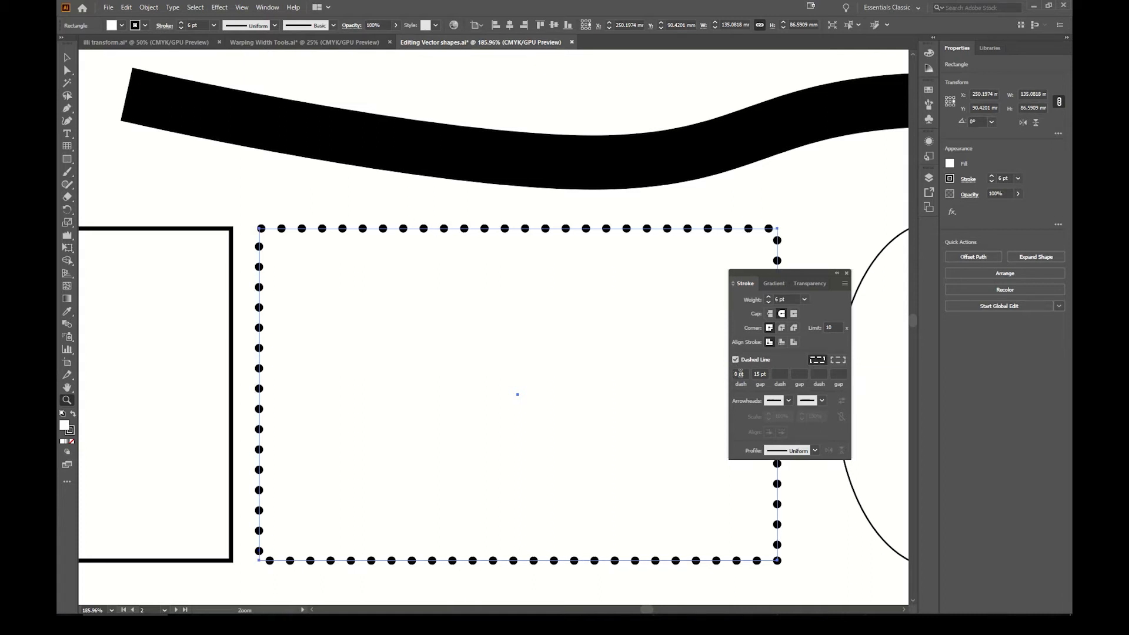
left_click(770, 314)
double_click(738, 374)
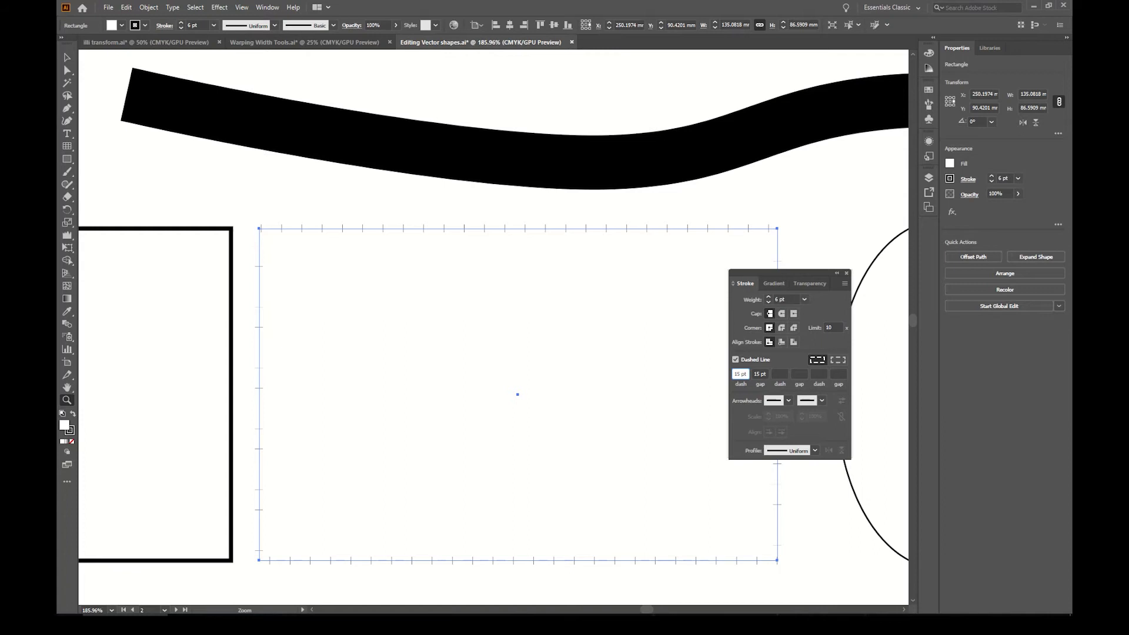
key("Return")
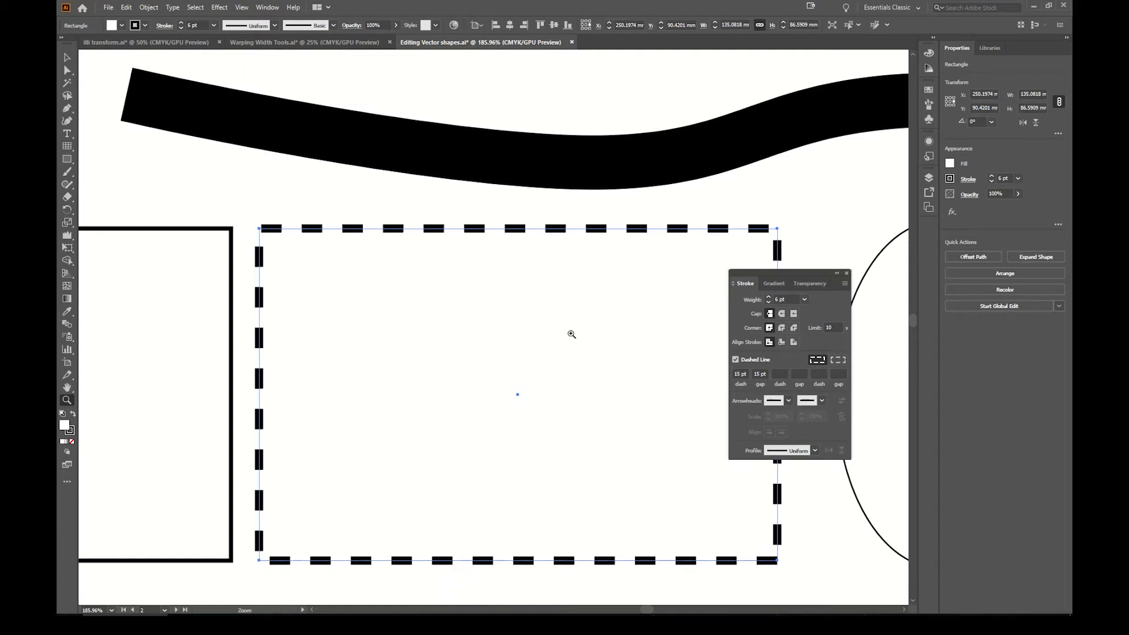
left_click(837, 362)
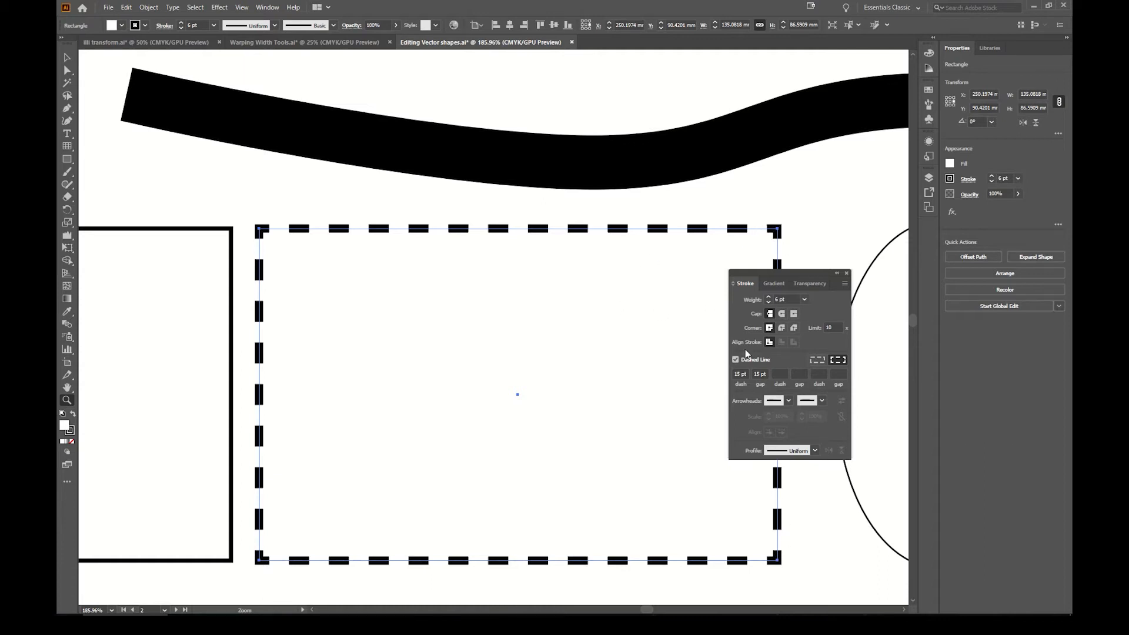
Select the thick wavy line above the shapes, keep its butt cap, and set its stroke weight to 7 pt.
left_click(495, 401, "alt")
left_click(494, 401, "alt")
left_click(494, 401, "alt")
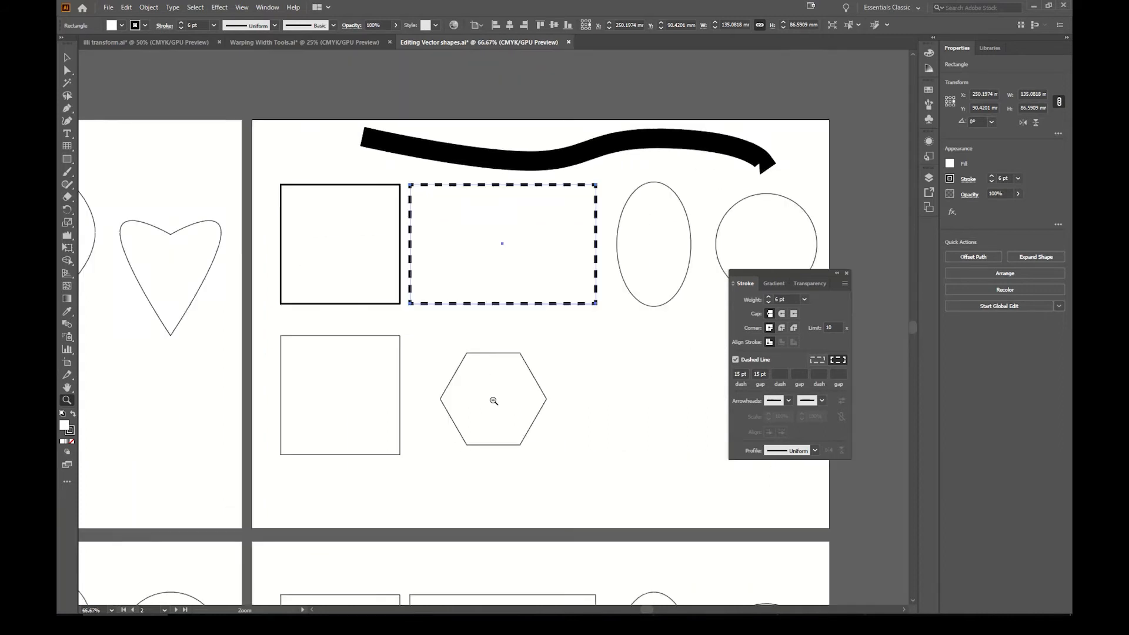
left_click(494, 401, "alt")
left_click_drag(500, 353, 447, 406)
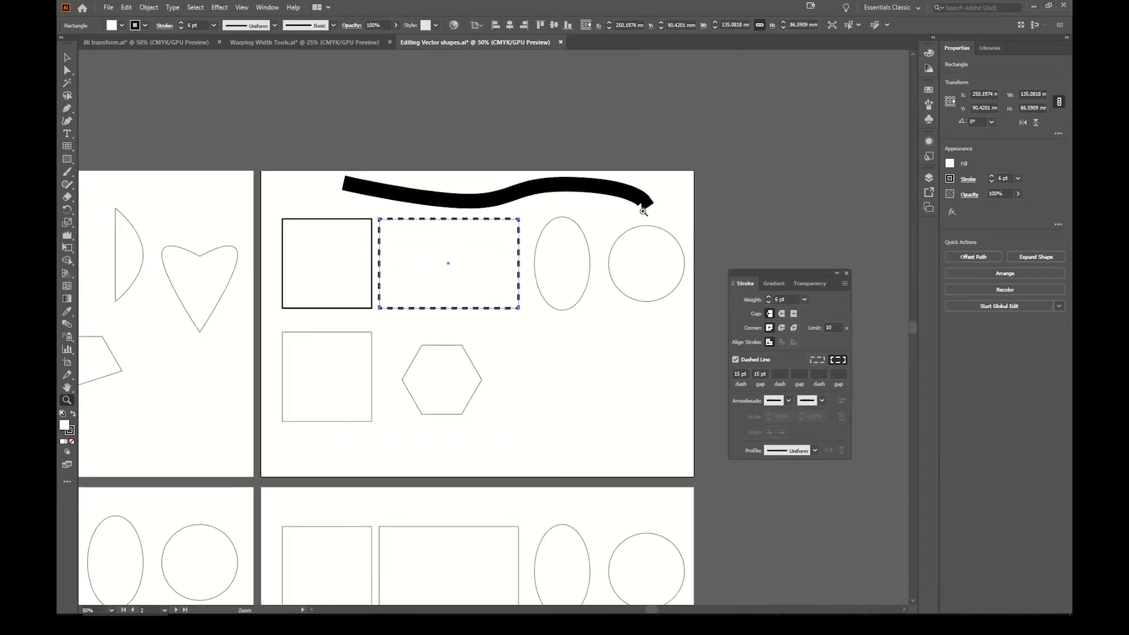
key("v")
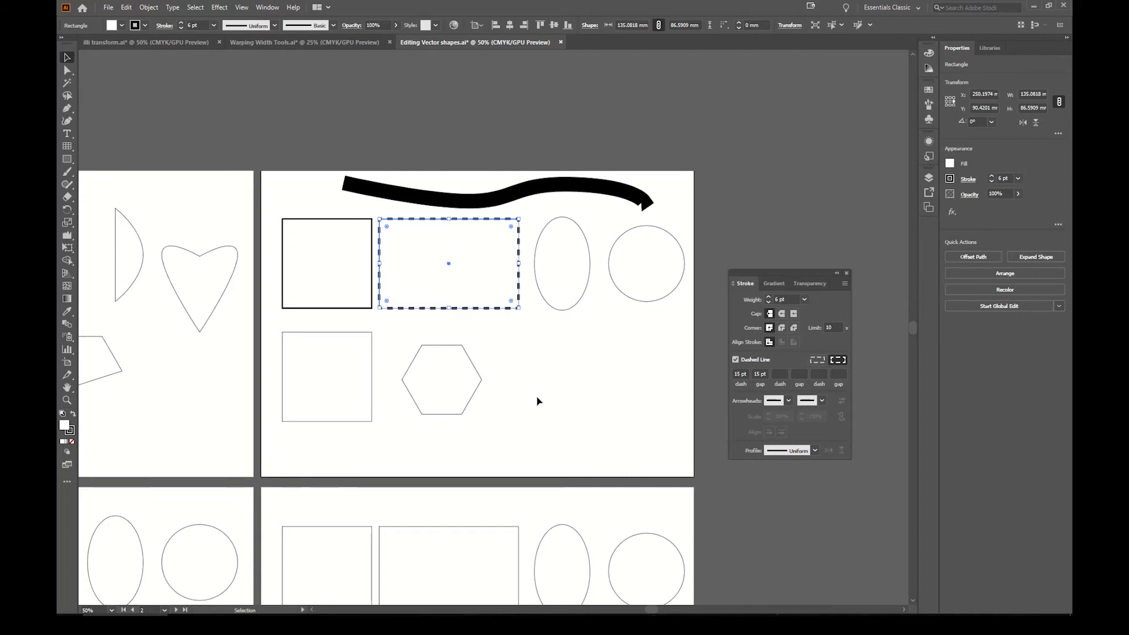
left_click(558, 206)
left_click(770, 314)
left_click(805, 299)
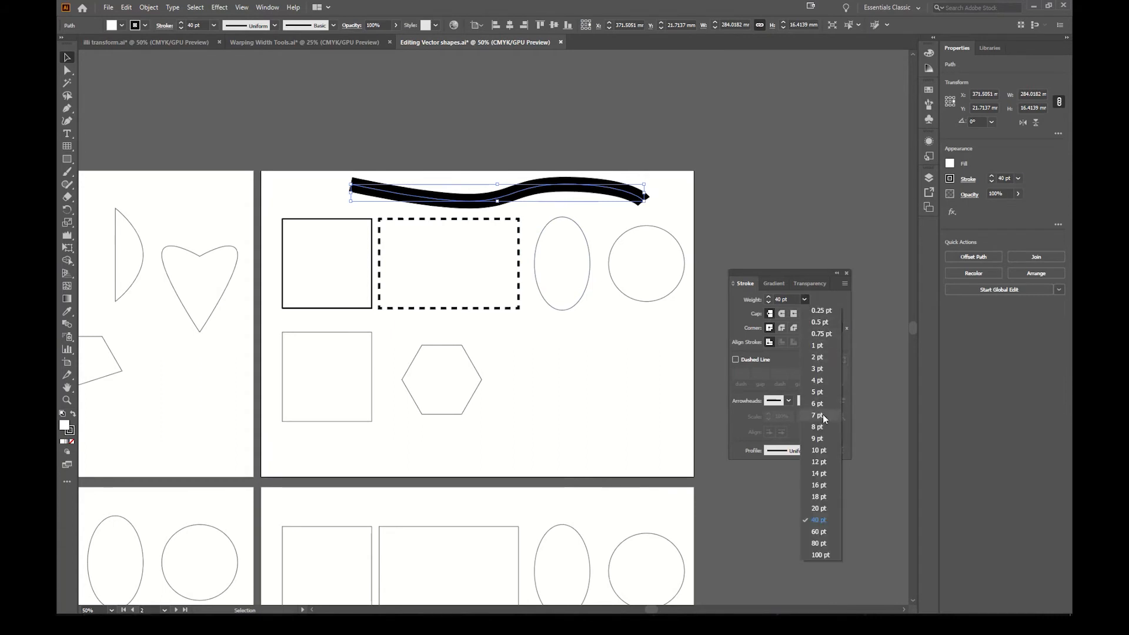
left_click(807, 414)
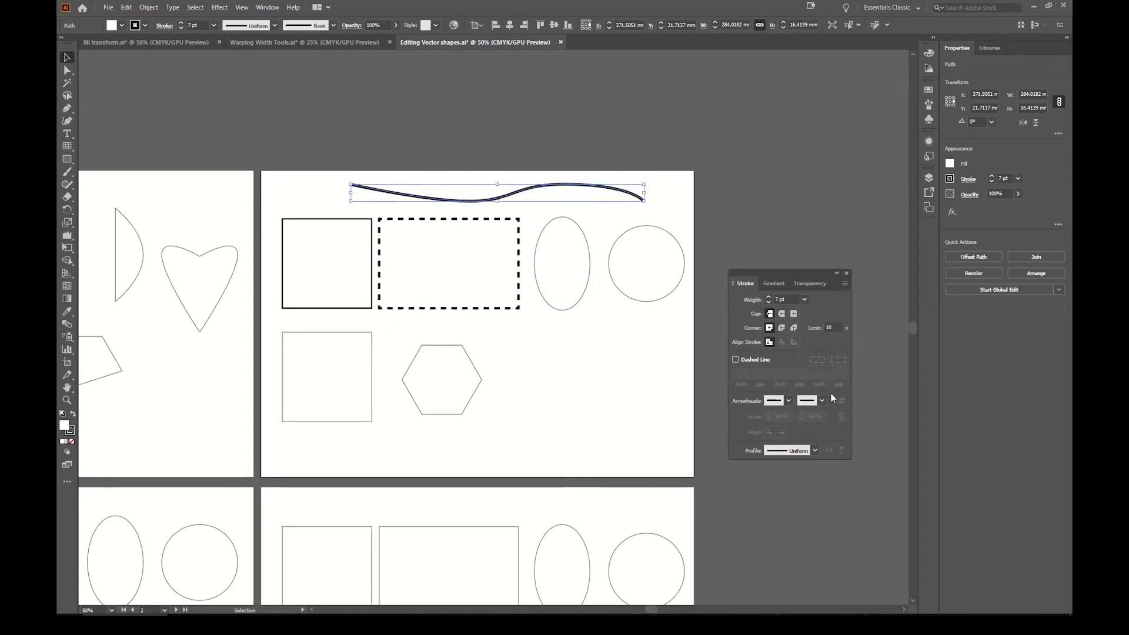
Add Arrow 3 arrowheads to both ends of the wavy line and briefly switch its dashed line on and off.
left_click(789, 402)
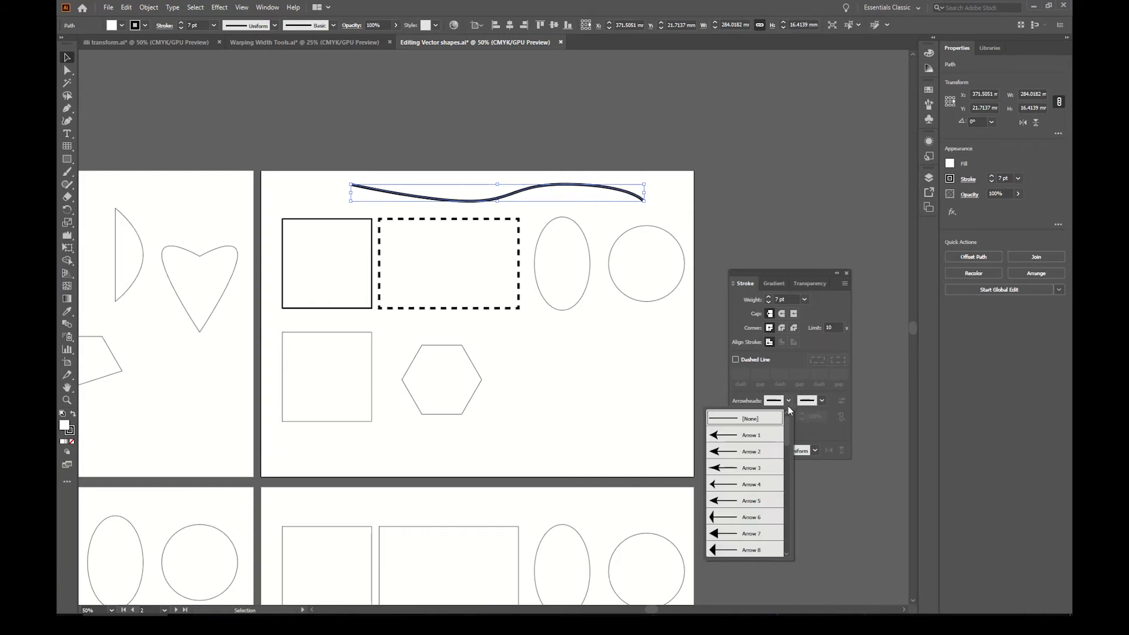
left_click(742, 470)
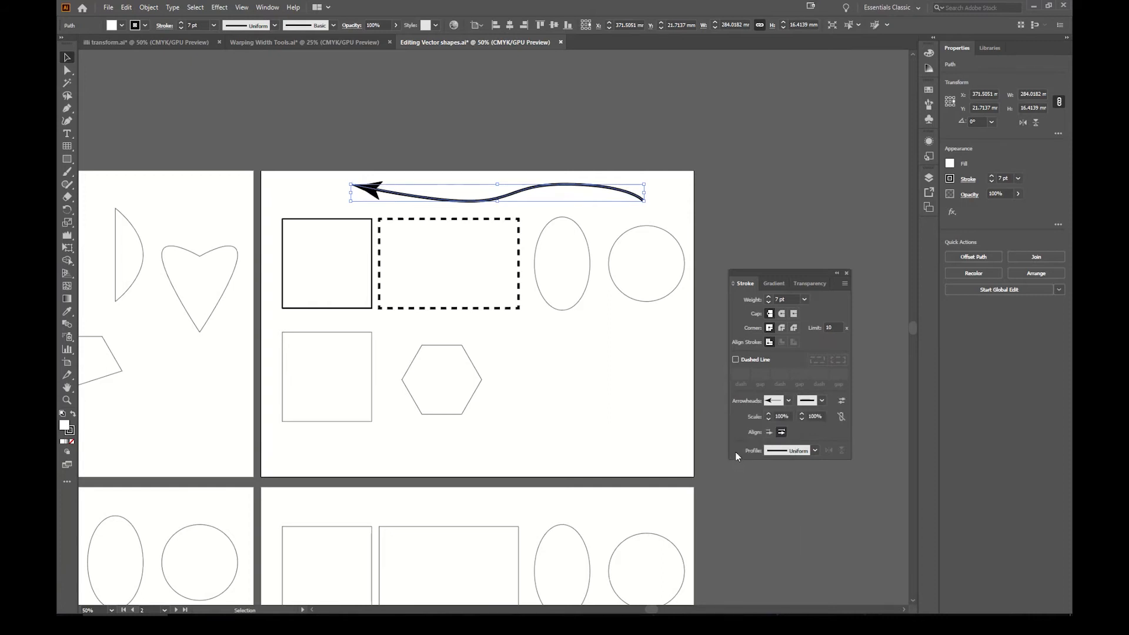
left_click(823, 401)
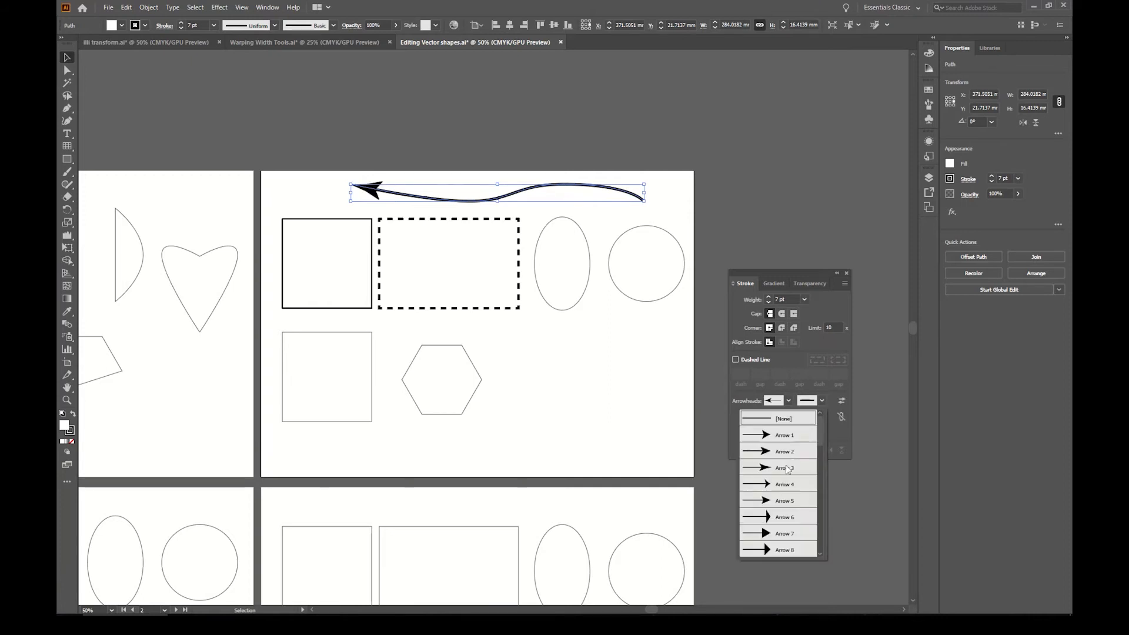
left_click(787, 468)
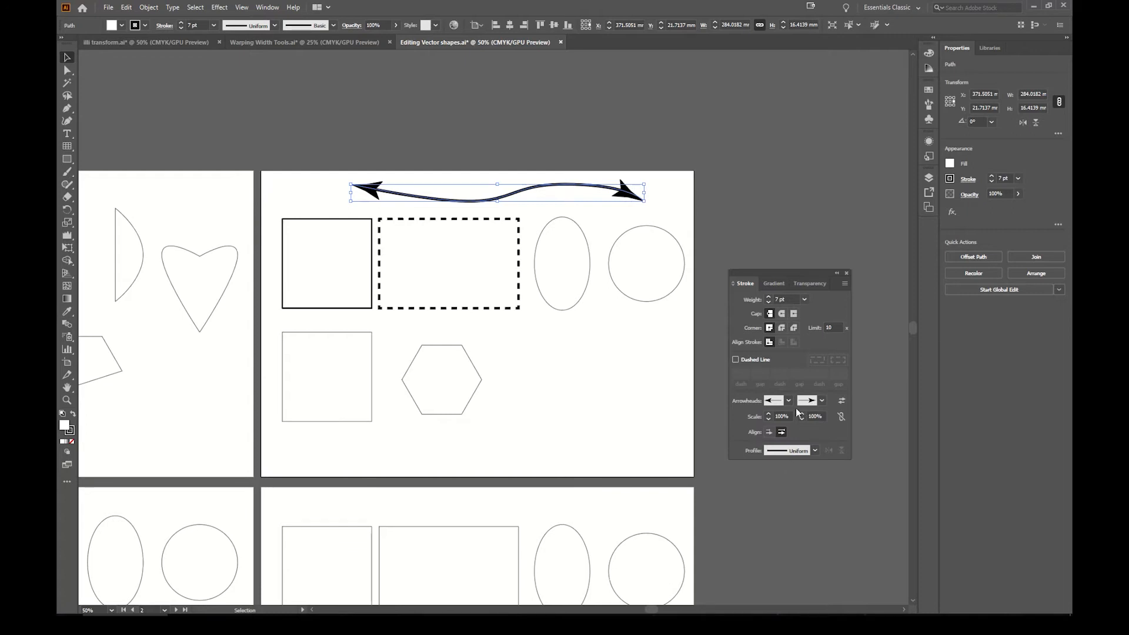
left_click(736, 359)
left_click(735, 360)
Remove the arrowheads from both ends of the wavy line.
left_click(788, 401)
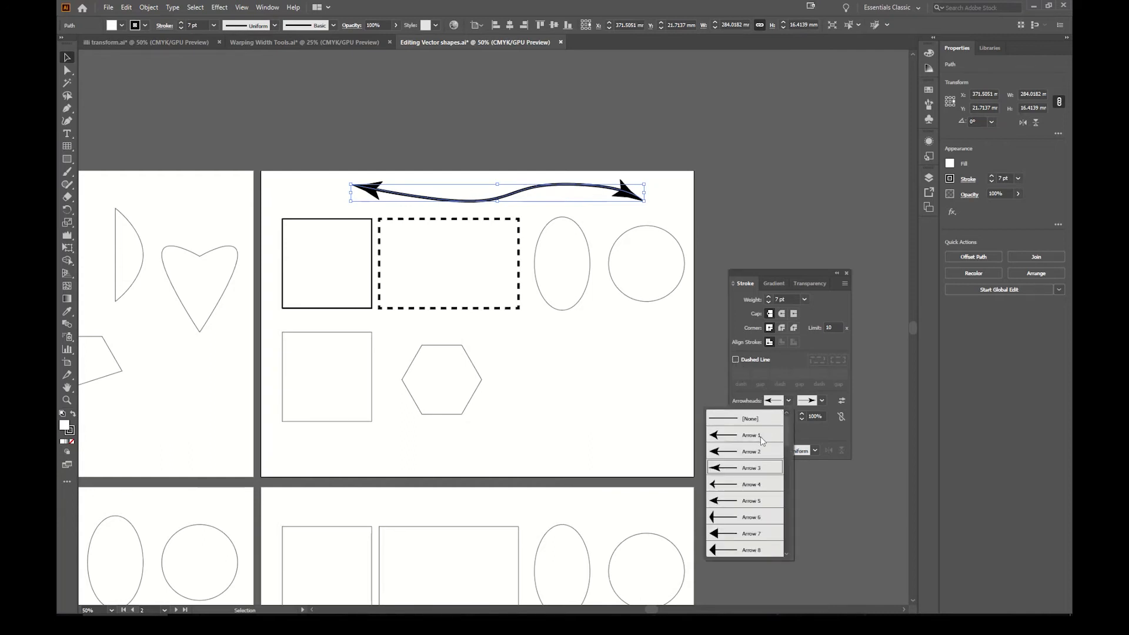
left_click(744, 415)
left_click(822, 401)
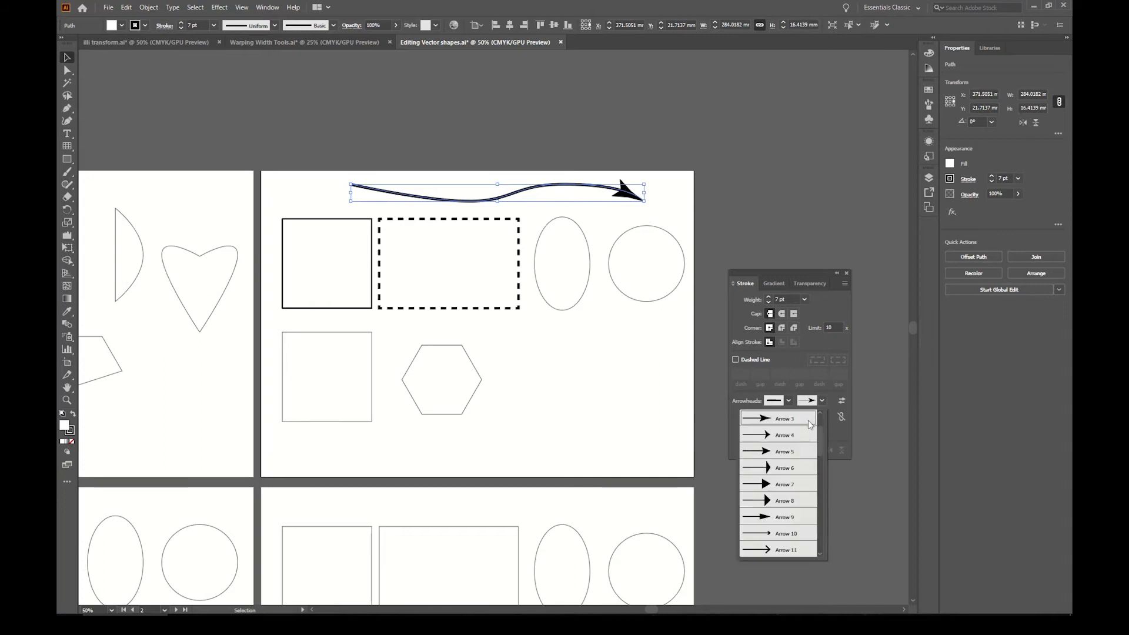
left_click(794, 417)
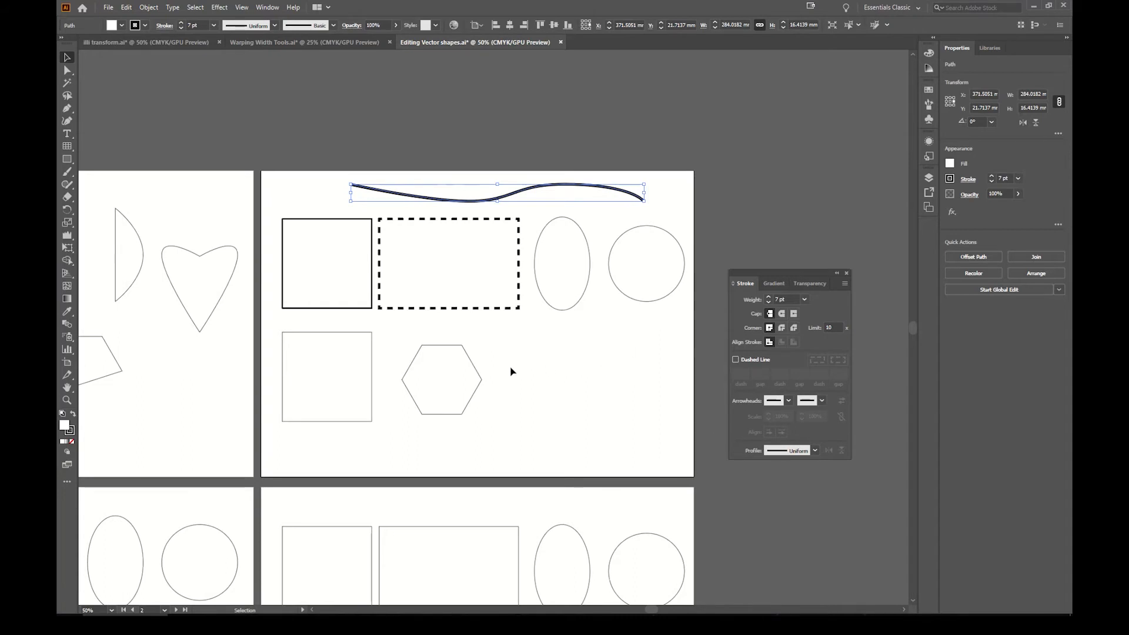
Apply the width profile tapered at both ends to the wavy line, and examine the resulting stroke up close.
left_click(815, 451)
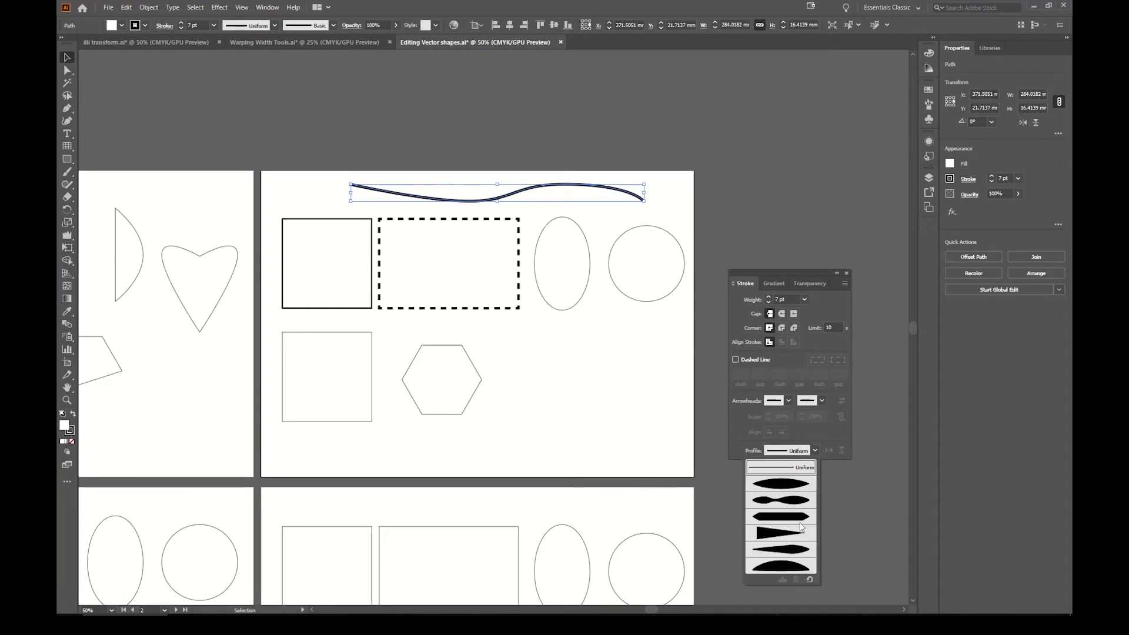
left_click(783, 493)
left_click(563, 359)
key("z")
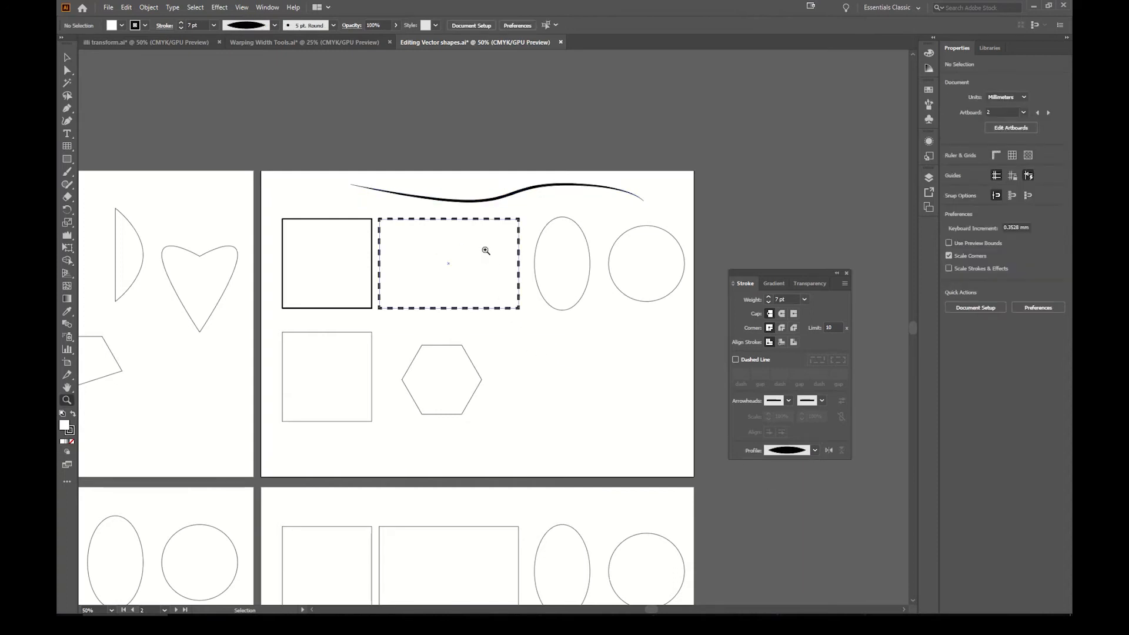
left_click_drag(484, 203, 588, 214)
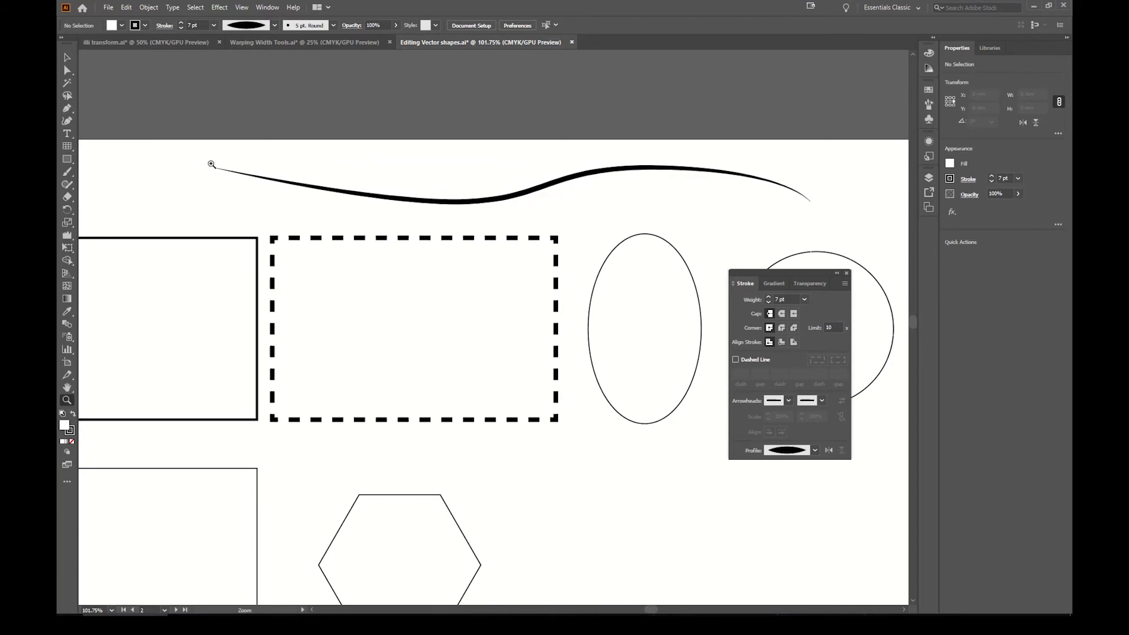
left_click_drag(643, 398, 586, 386)
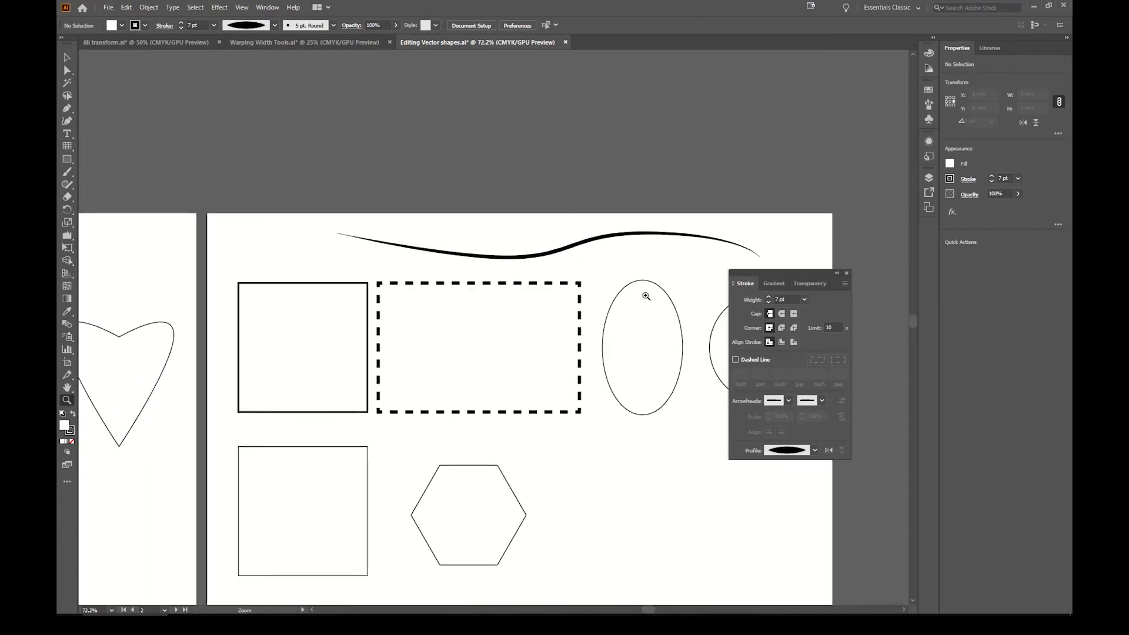
Give the wavy line the triangular width profile that starts thick and tapers to a point, and deselect it.
key("v")
left_click(599, 243)
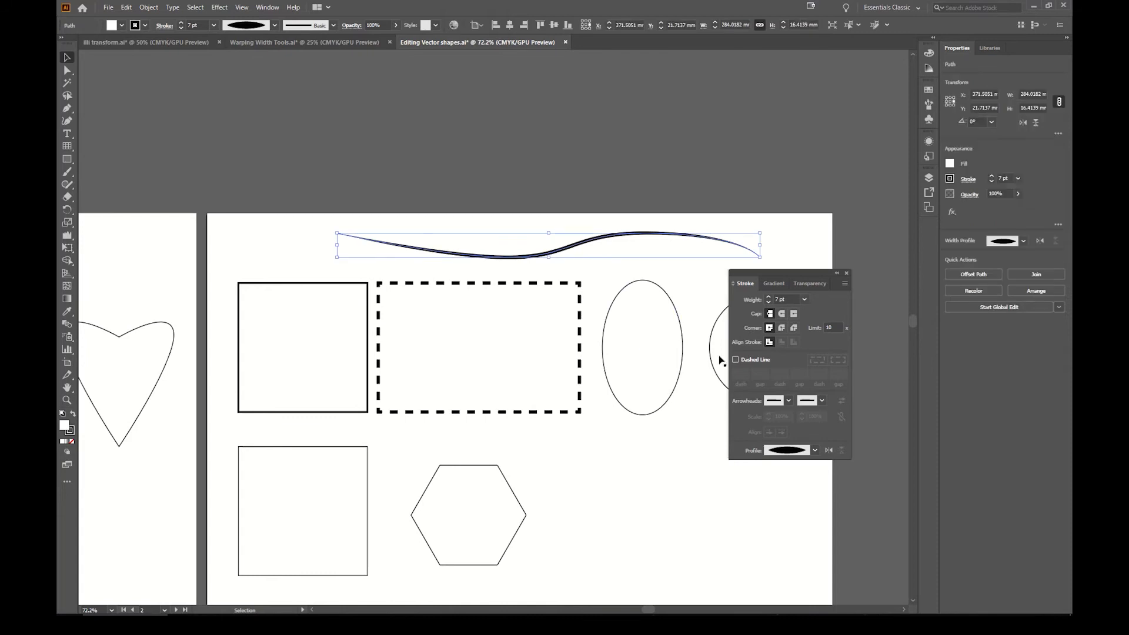
left_click(808, 455)
left_click(800, 536)
left_click(665, 471)
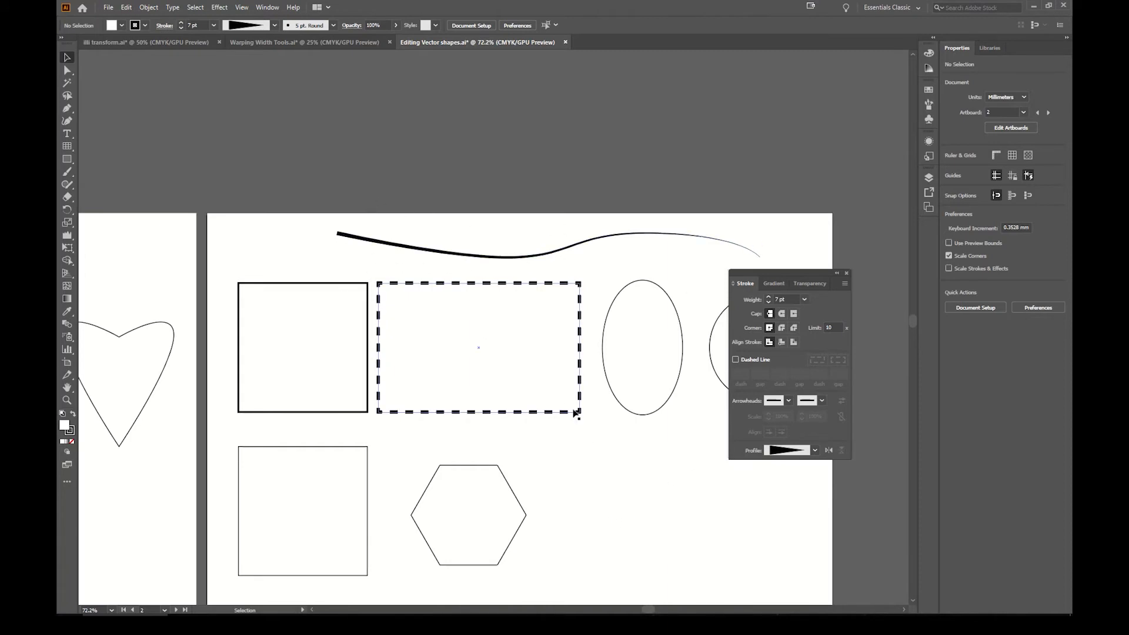
left_click_drag(612, 474, 600, 355)
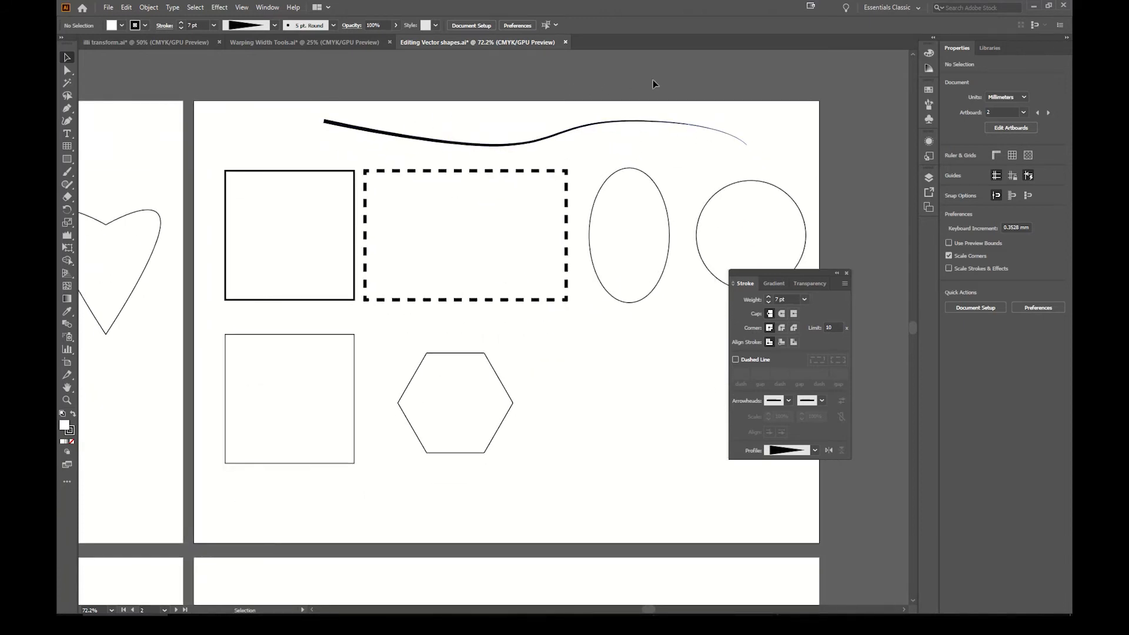
left_click_drag(651, 151, 338, 252)
left_click(613, 366)
left_click(543, 140)
left_click(700, 334)
left_click_drag(713, 334, 280, 214)
left_click(564, 429)
left_click_drag(582, 456, 315, 370)
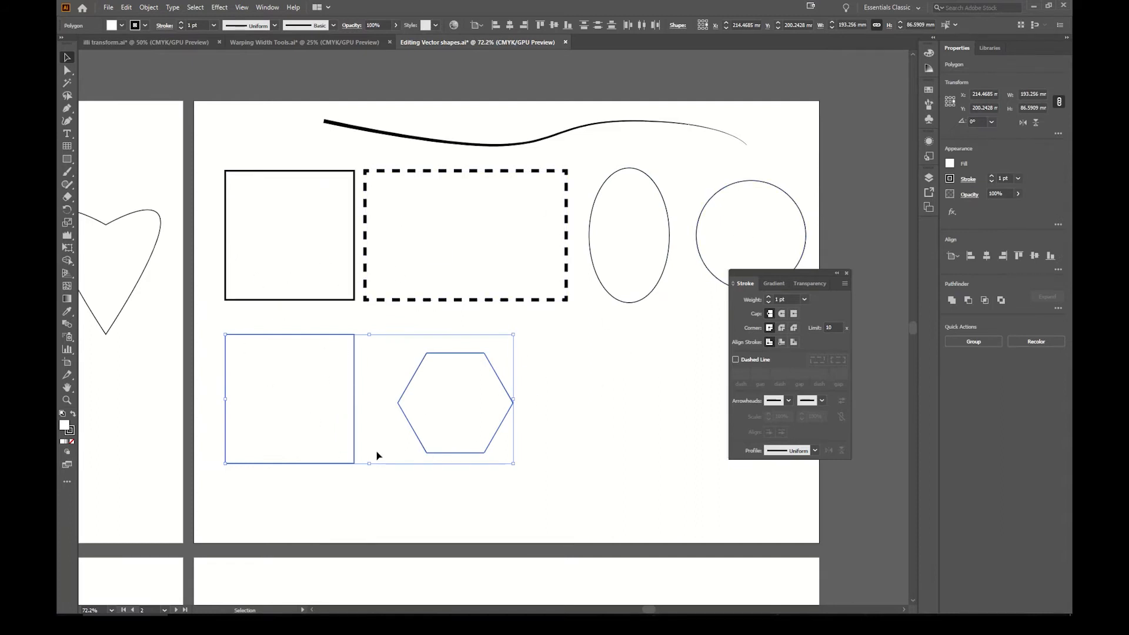
left_click(577, 398)
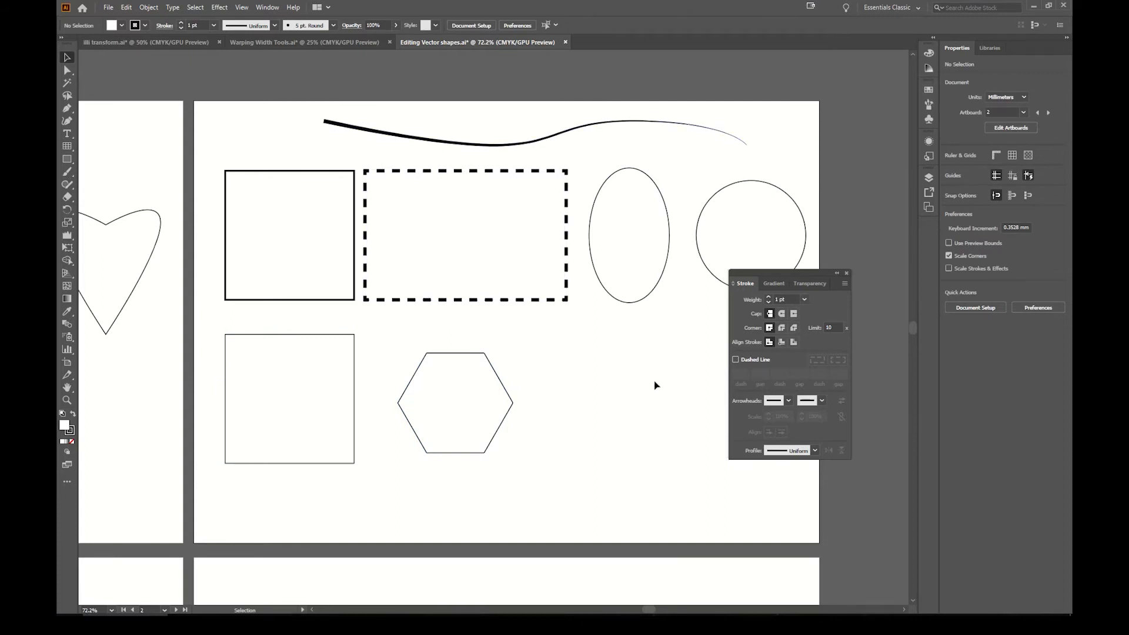
Apply the width profile tapered at both ends to the hexagon's stroke and set its weight to 8 pt.
left_click(486, 453)
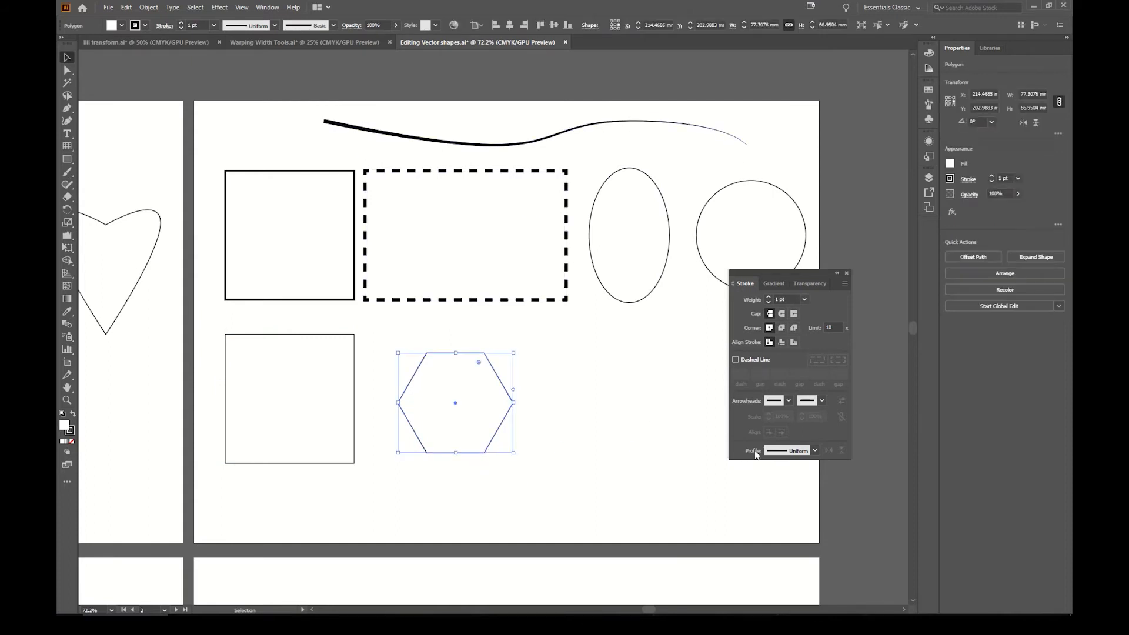
left_click(809, 452)
left_click(805, 489)
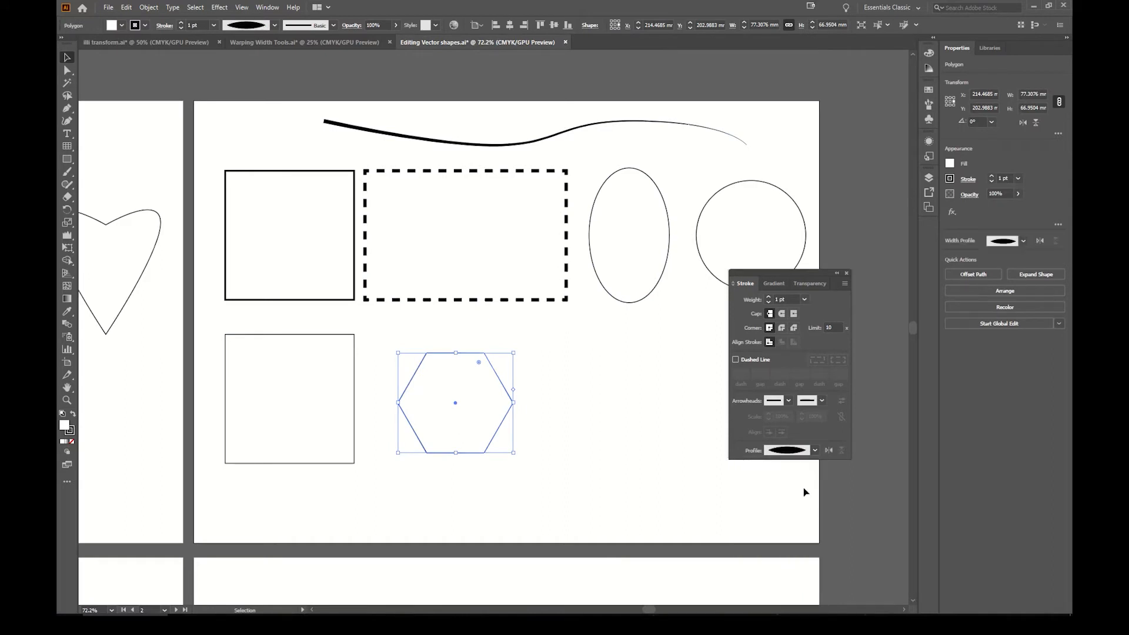
left_click(804, 300)
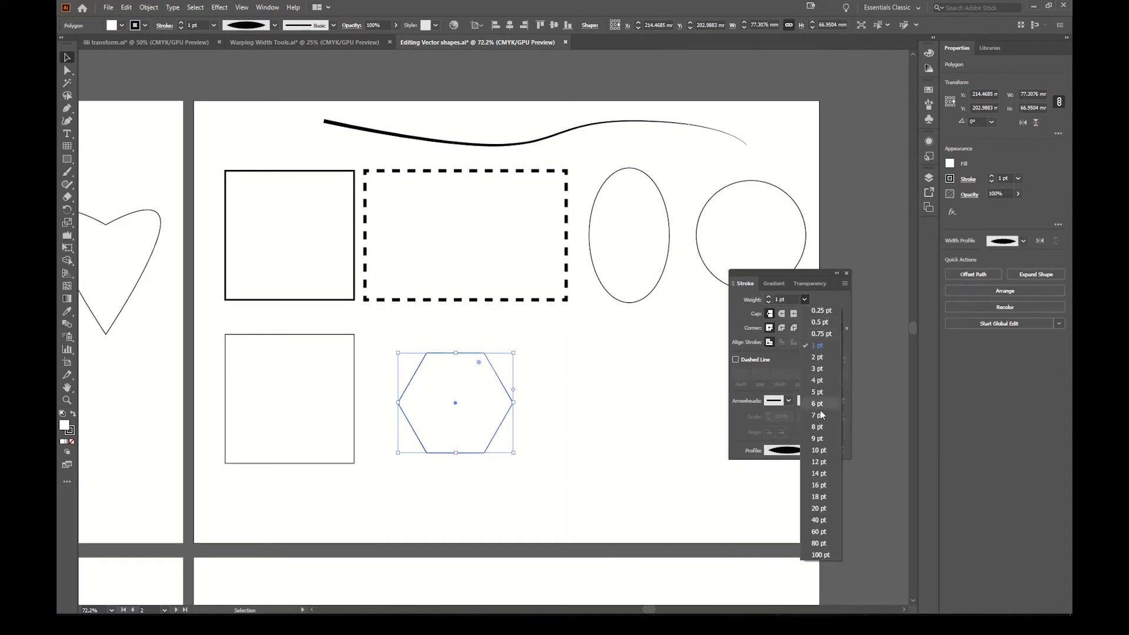
left_click(823, 428)
left_click(585, 473)
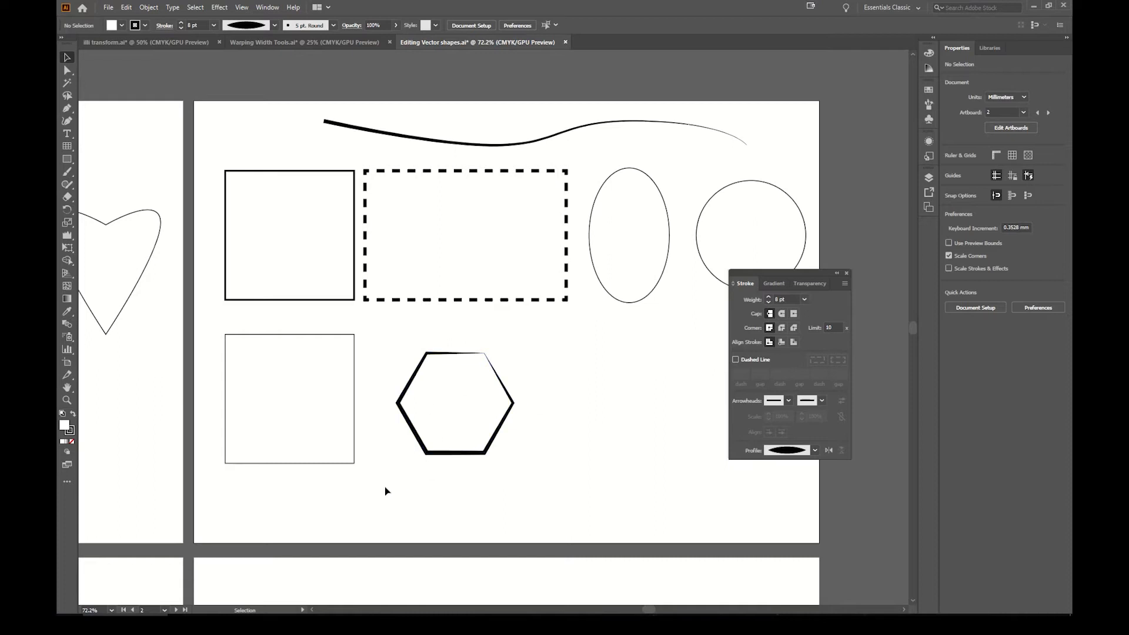
Go to the third artboard holding the unedited copies of the shapes, and close the Stroke panel.
left_click_drag(330, 507, 572, 341)
left_click_drag(254, 472, 565, 285)
left_click_drag(397, 382, 414, 291)
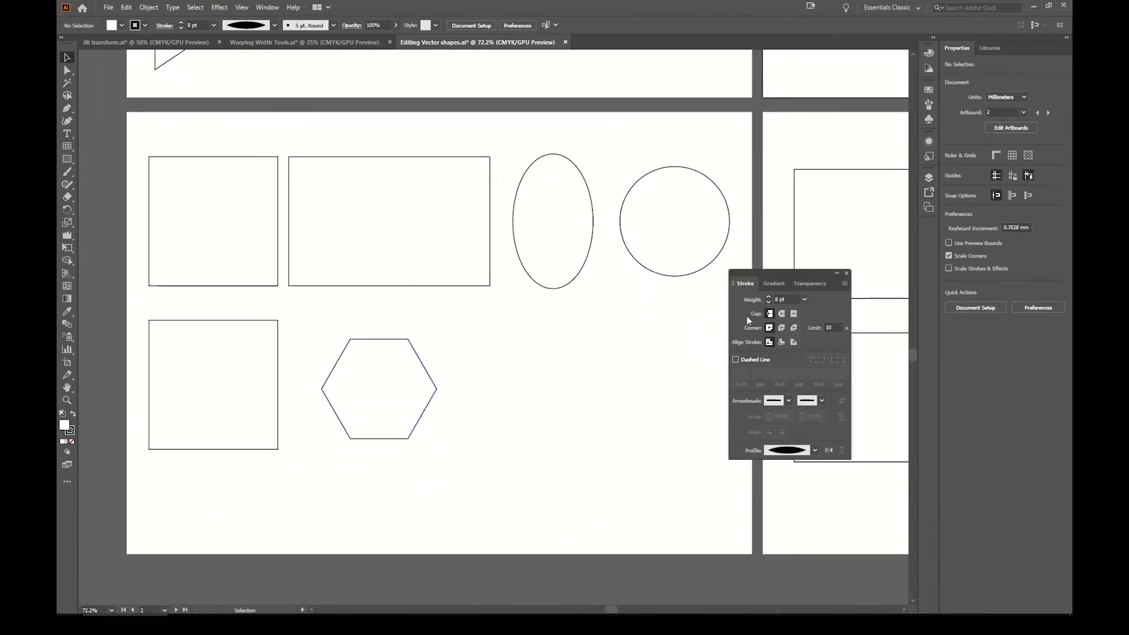
left_click(848, 273)
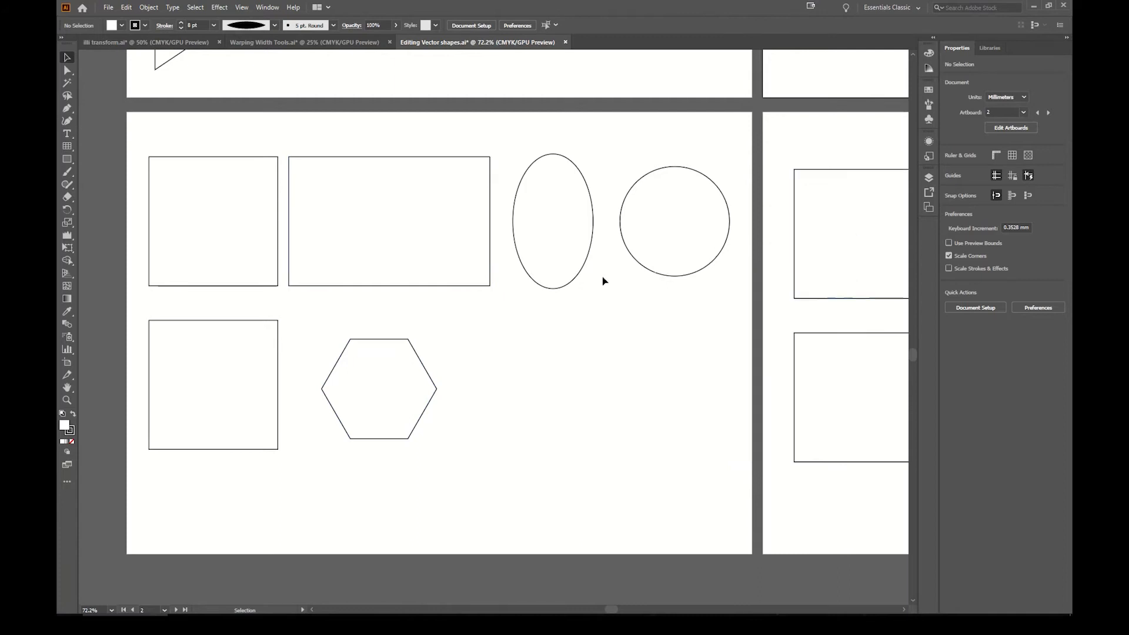
left_click(278, 248)
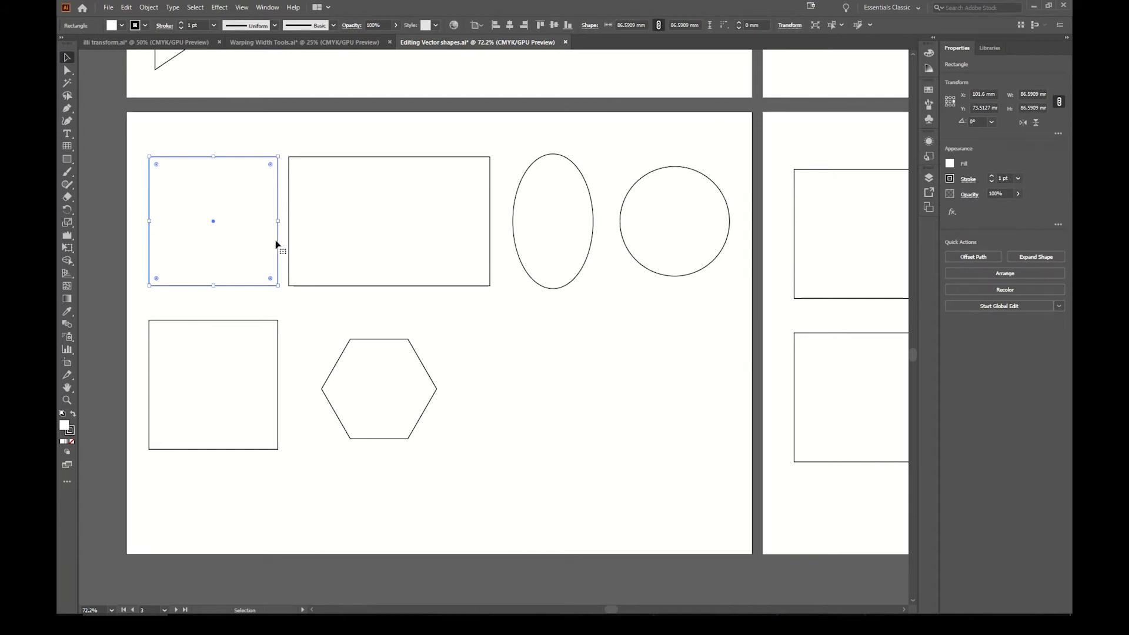
right_click(276, 245)
mouse_move(371, 406)
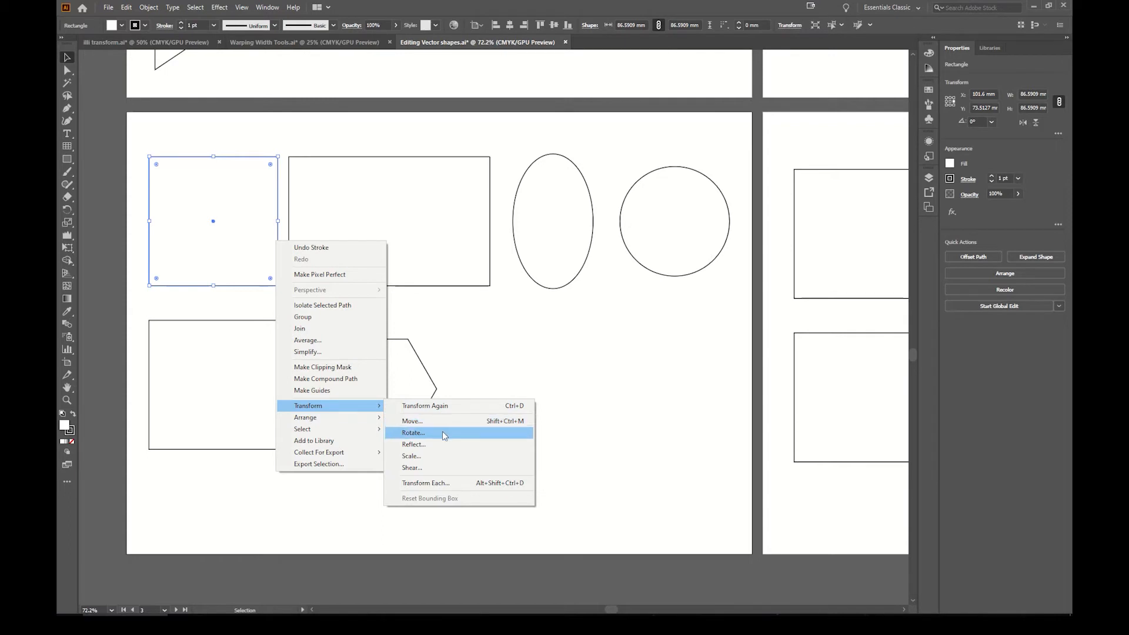
left_click(509, 327)
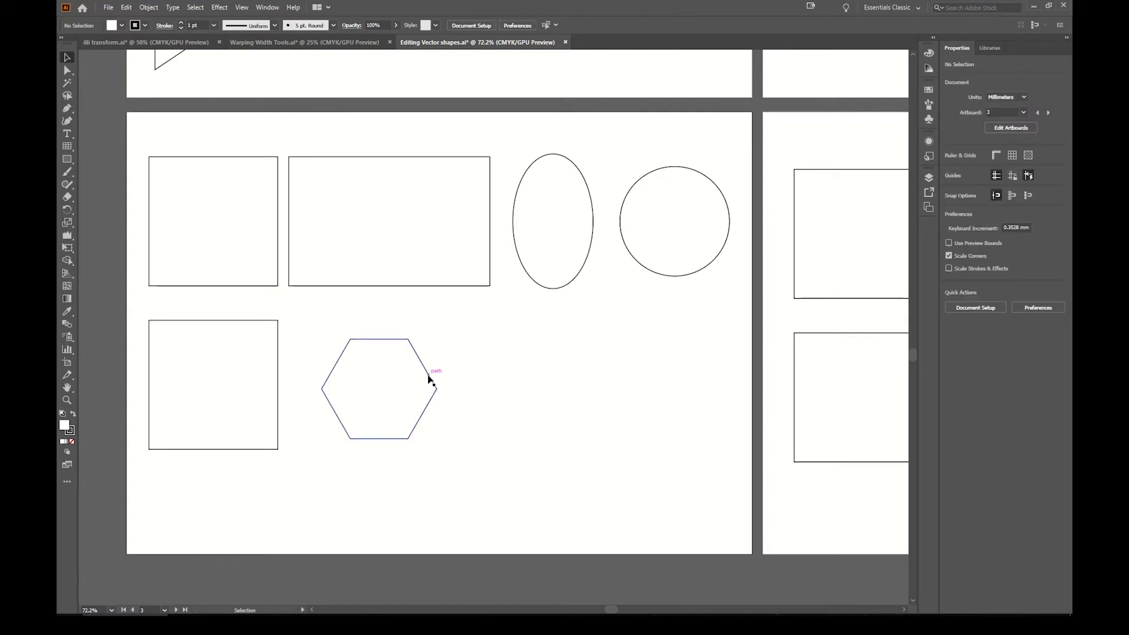
Try mirroring the hexagon horizontally about its right-hand reference point, and return it to its original place.
left_click(432, 381)
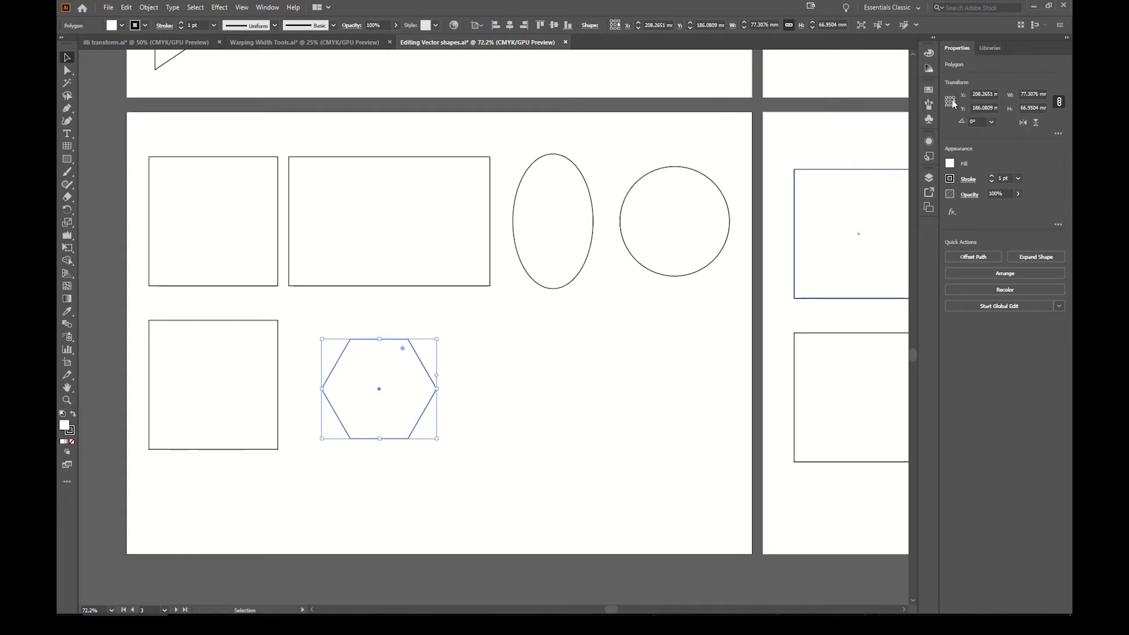
left_click(1023, 122)
left_click(1023, 123)
left_click(1023, 123)
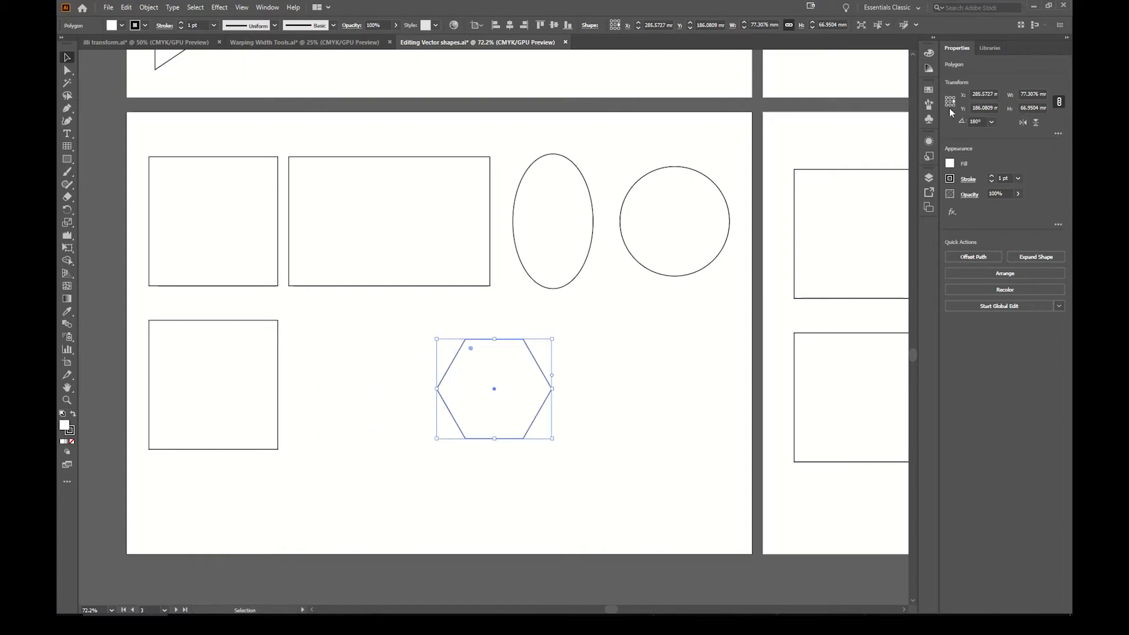
left_click(1023, 123)
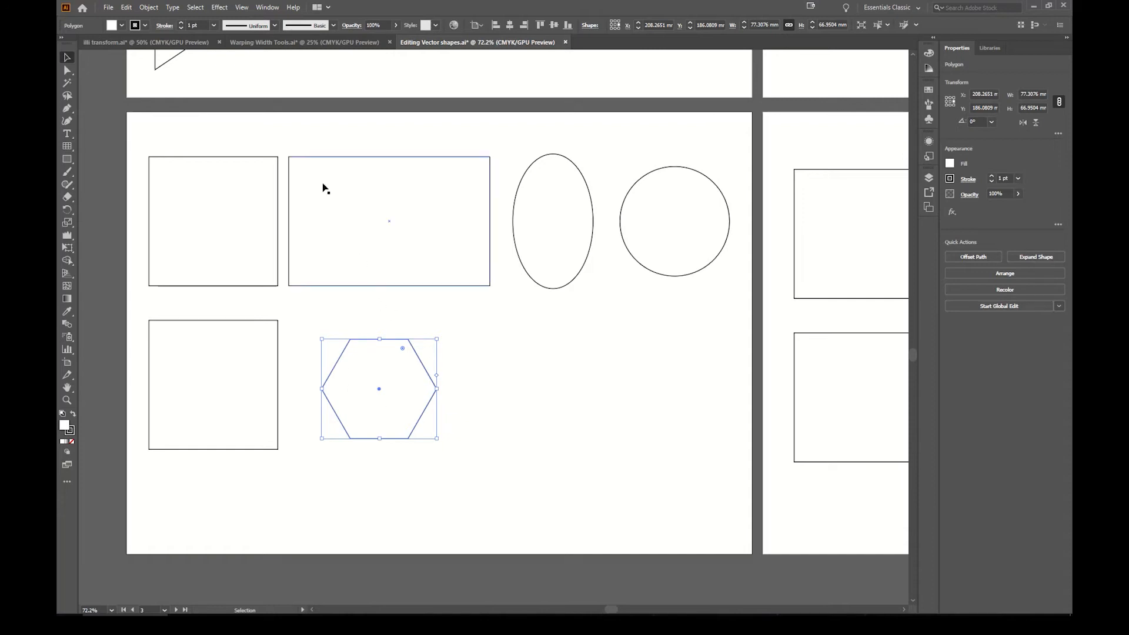
Copy the hexagon, paste the copy in front, and mirror the copy horizontally about its right-hand point.
left_click(134, 9)
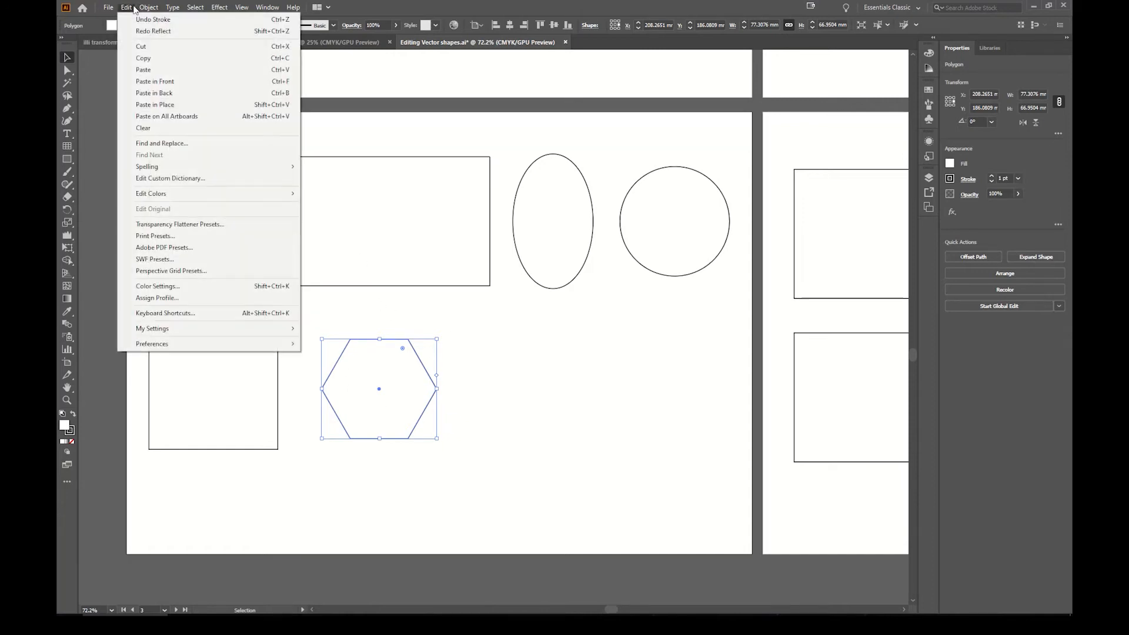
left_click(144, 58)
left_click(130, 9)
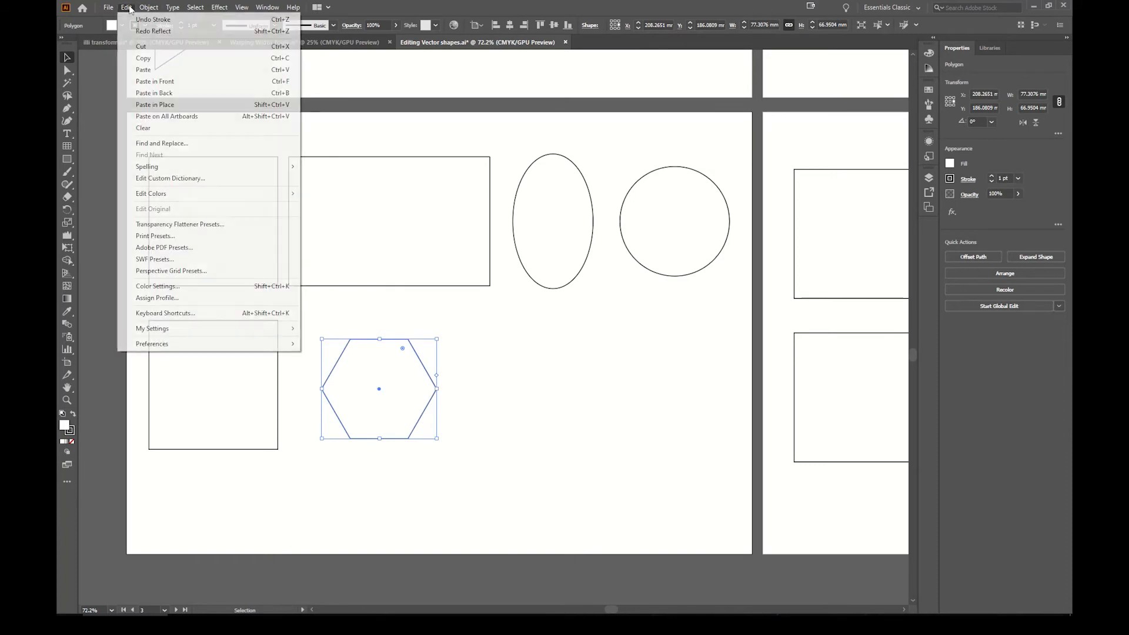
left_click(155, 81)
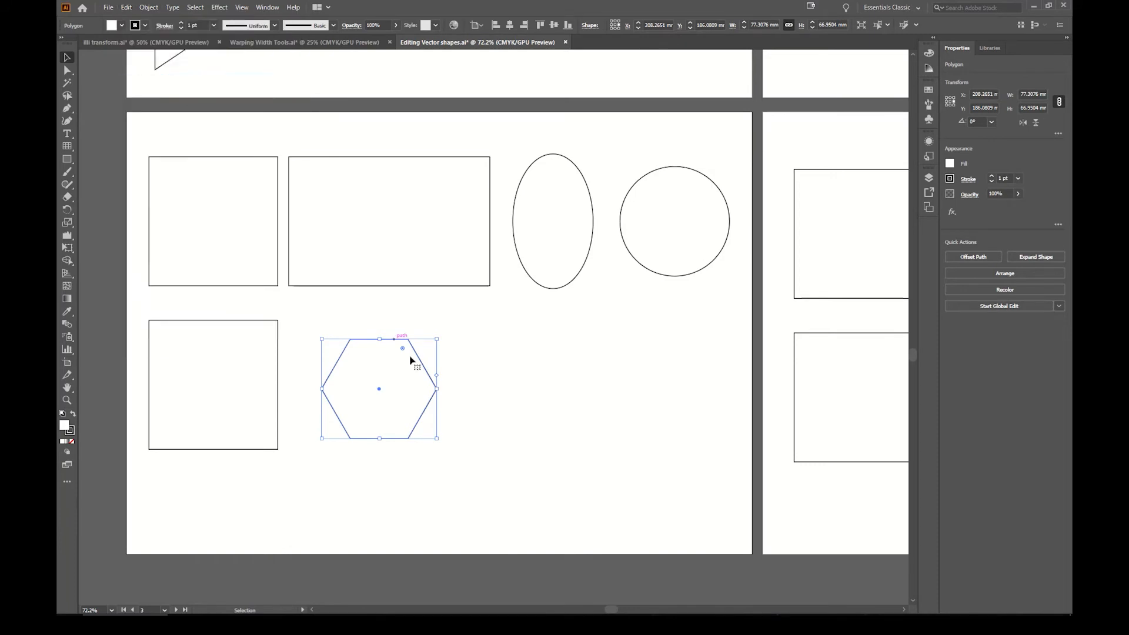
left_click(1024, 123)
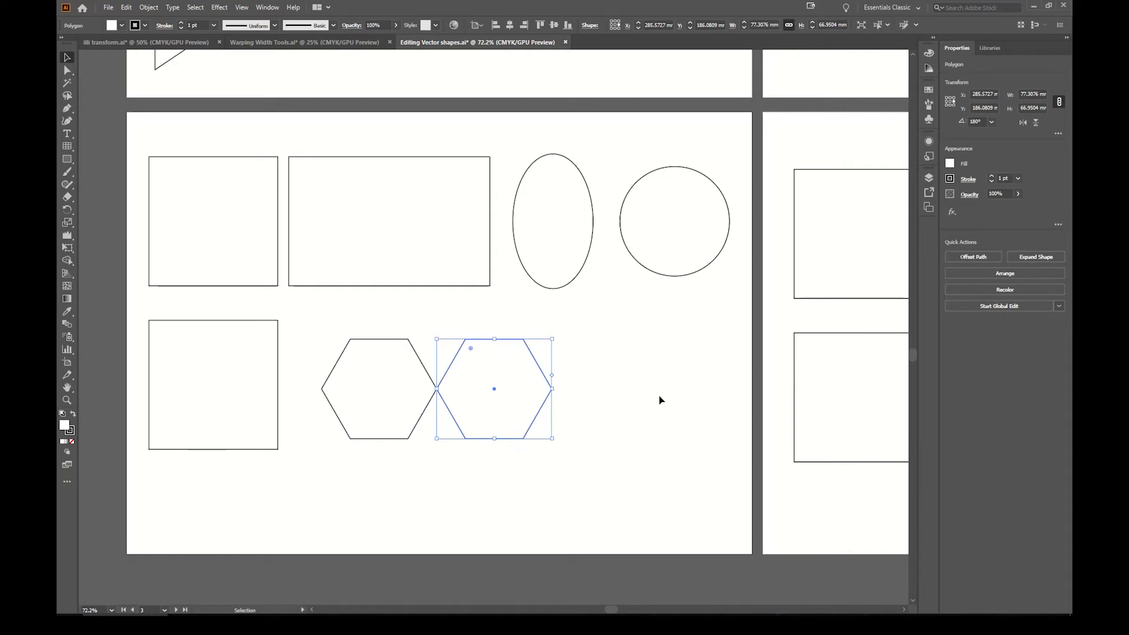
Mirror the copied hexagon vertically about its top-centre reference point, and delete the copy.
left_click(947, 98)
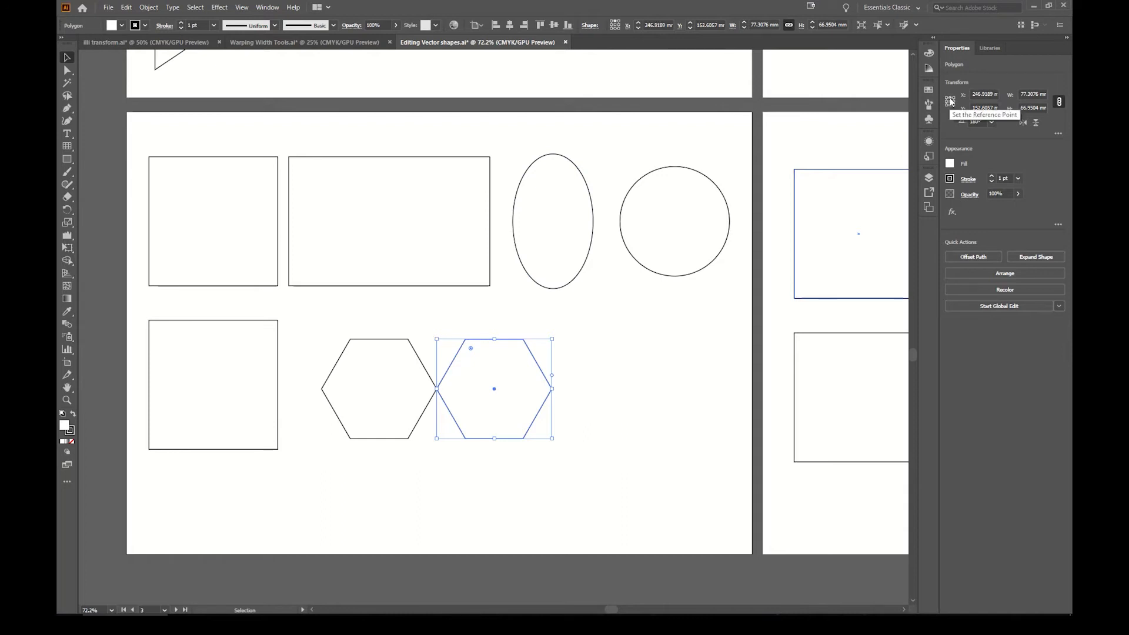
left_click(1036, 123)
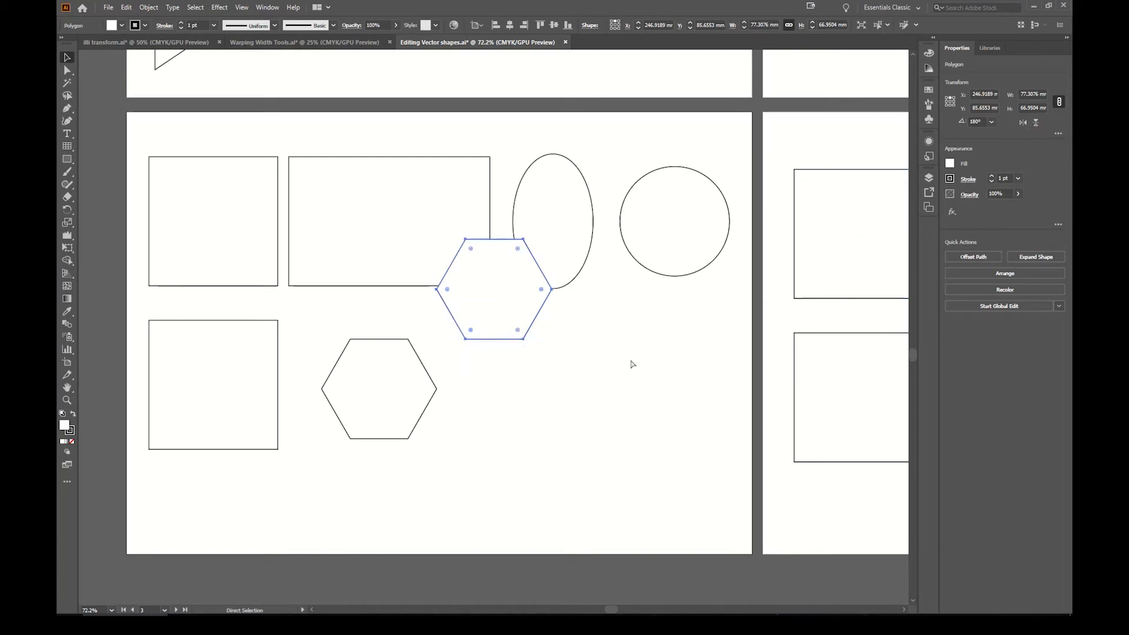
key("Delete")
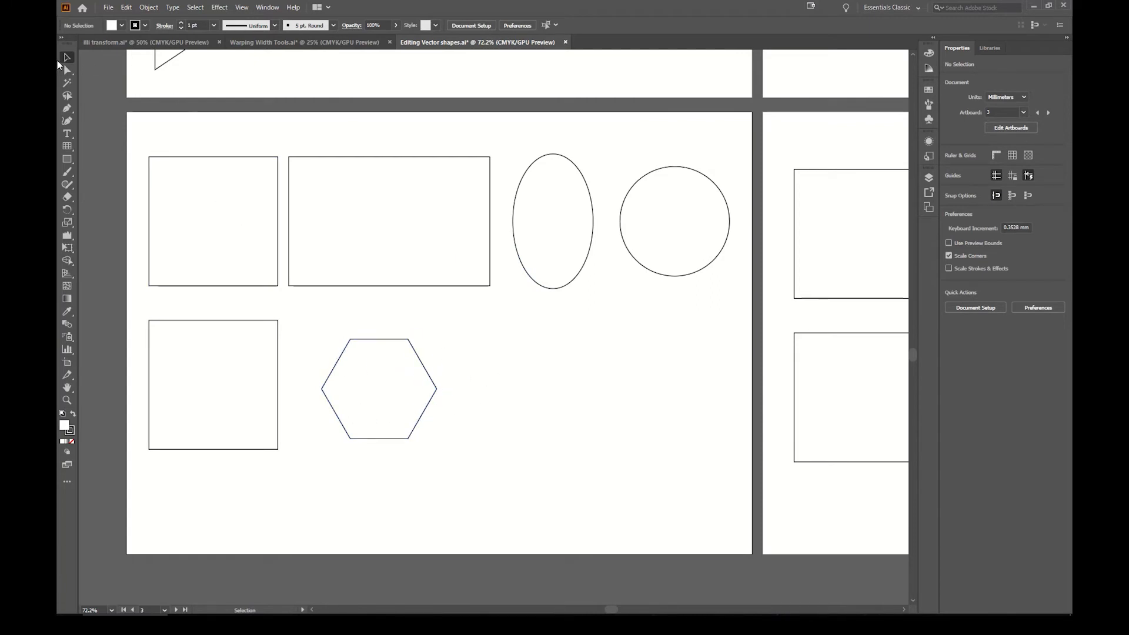
Round the upper square's corners all the way into a circle, and undo the rounding.
left_click(235, 157)
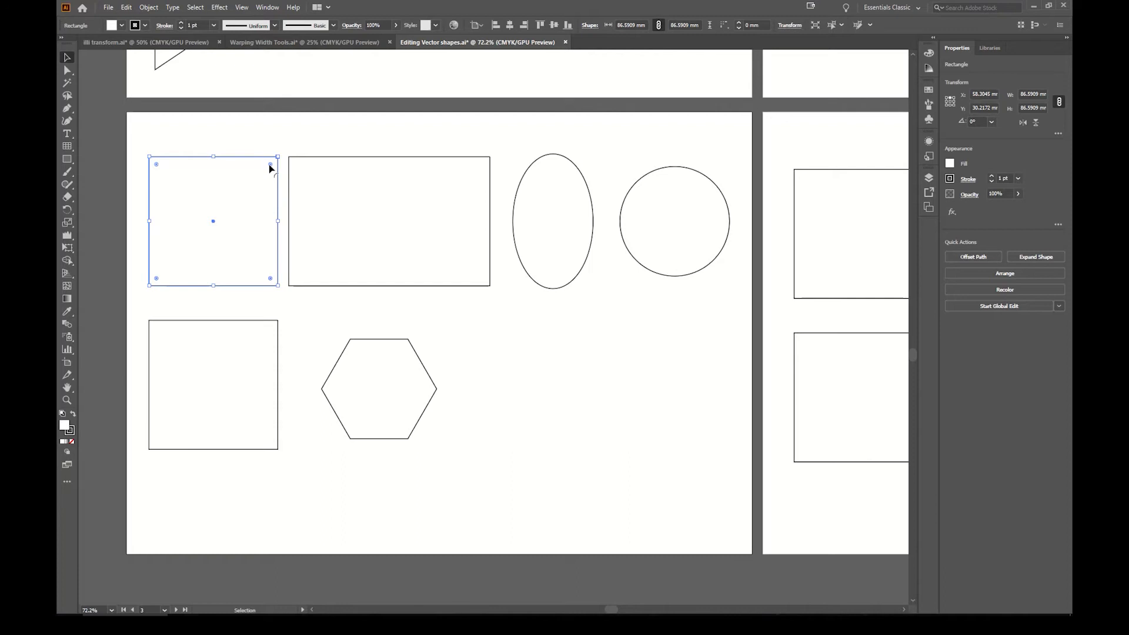
left_click_drag(270, 167, 210, 235)
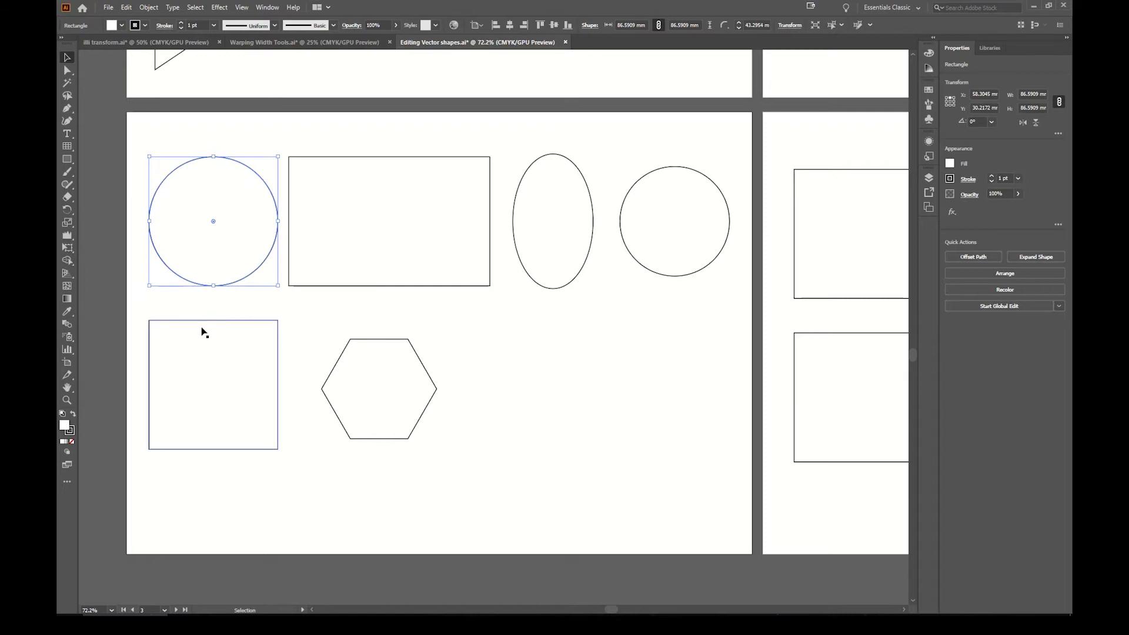
key("ctrl+z")
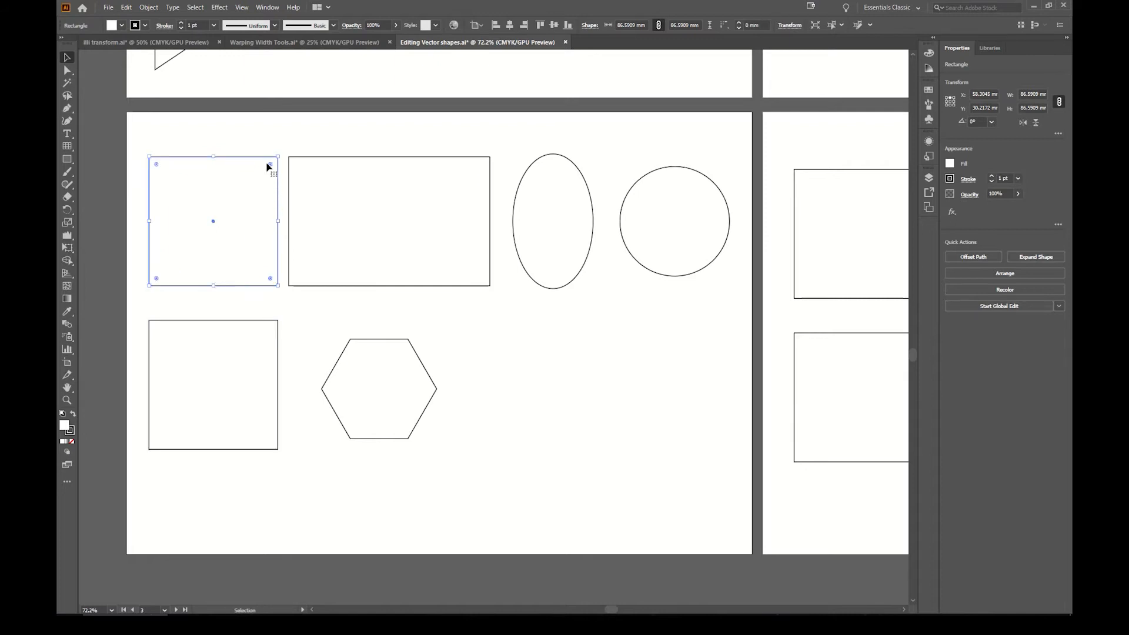
Round the upper square's corners to a radius of about 20 mm, and try slightly rounding the square below it.
left_click_drag(270, 170, 247, 188)
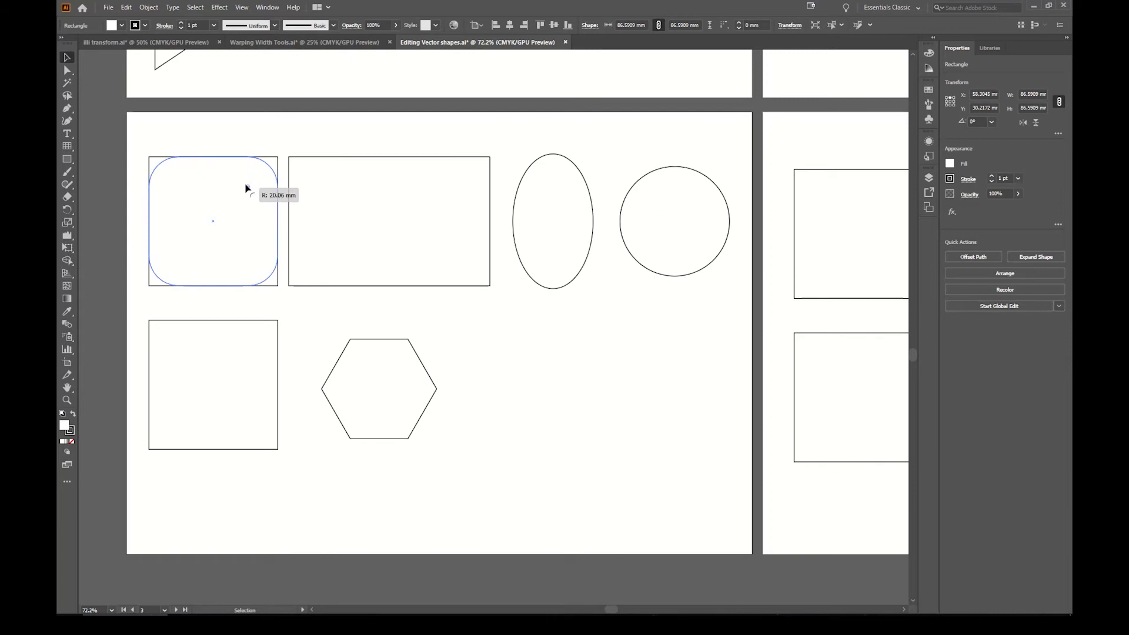
left_click_drag(246, 188, 246, 188)
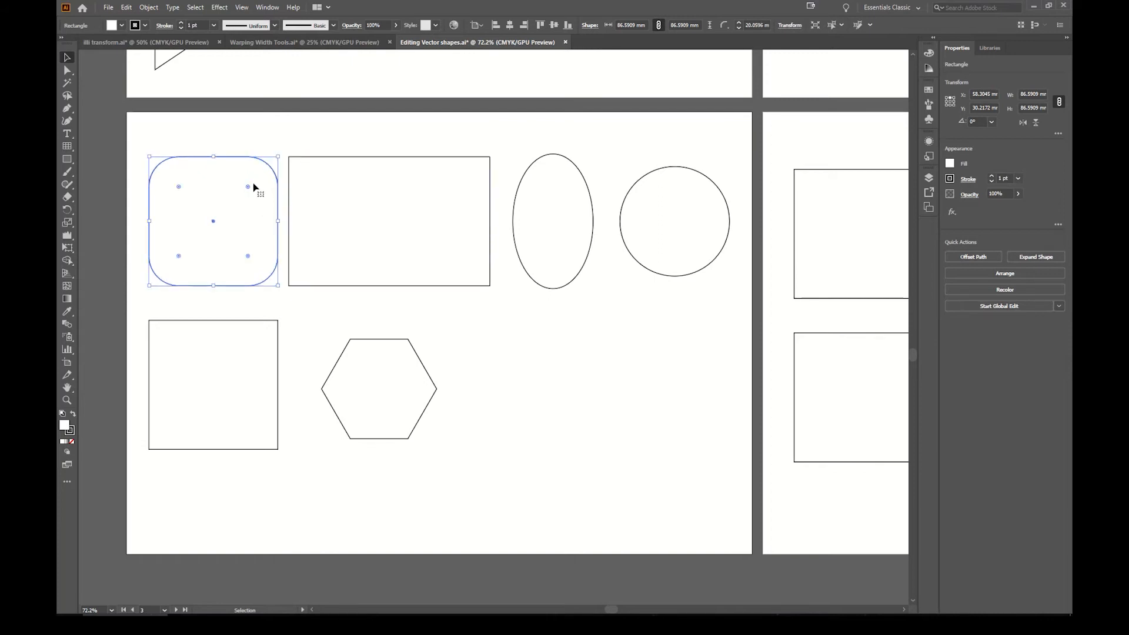
left_click(259, 322)
left_click_drag(270, 328, 269, 327)
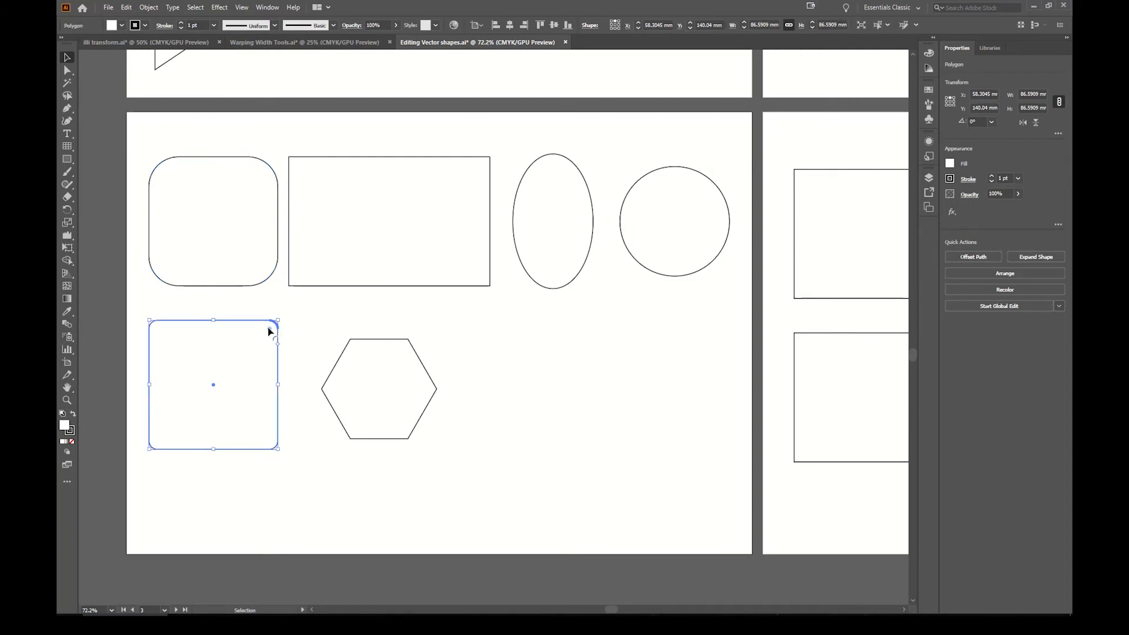
Give the wide rectangle inverted round corners with a radius of about 17 mm.
left_click(310, 286)
left_click_drag(298, 279, 310, 256)
key("Up")
key("Up")
key("Up")
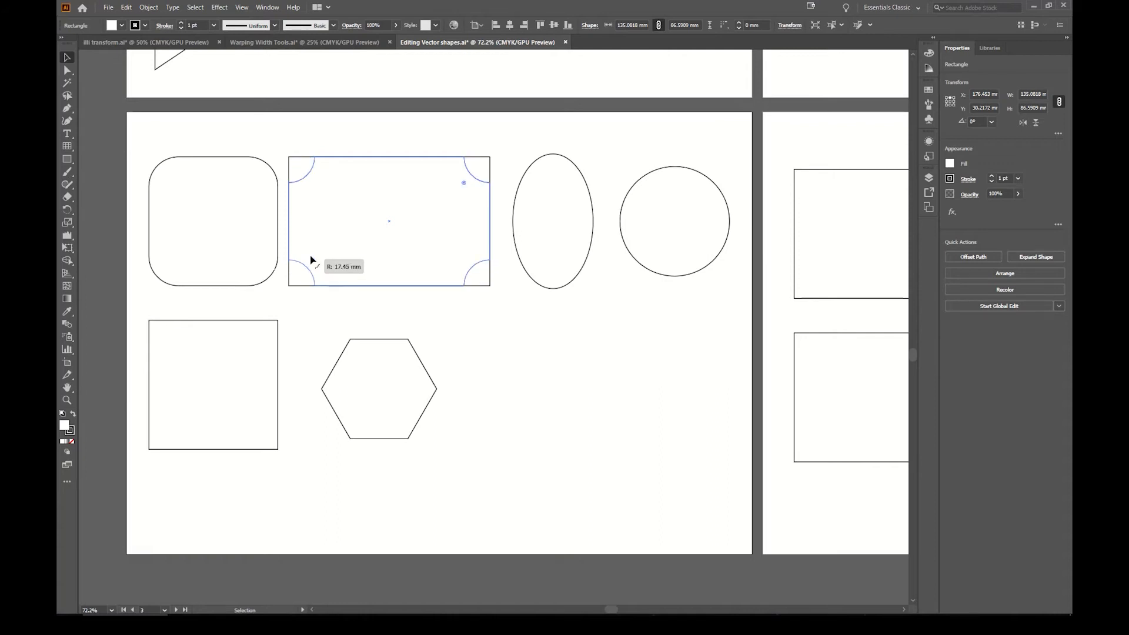
Vary the wide rectangle's inverted corner radius between about 14 and 16 mm, and switch the corners to chamfers of about 18.5 mm.
left_click_drag(309, 255, 295, 280)
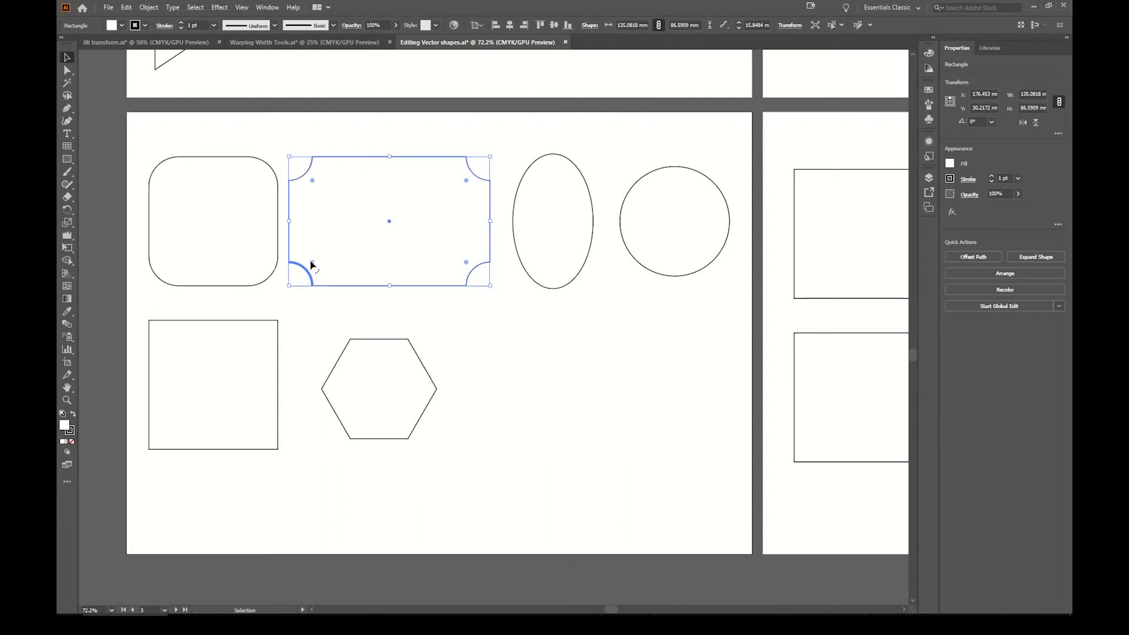
left_click_drag(312, 265, 309, 268)
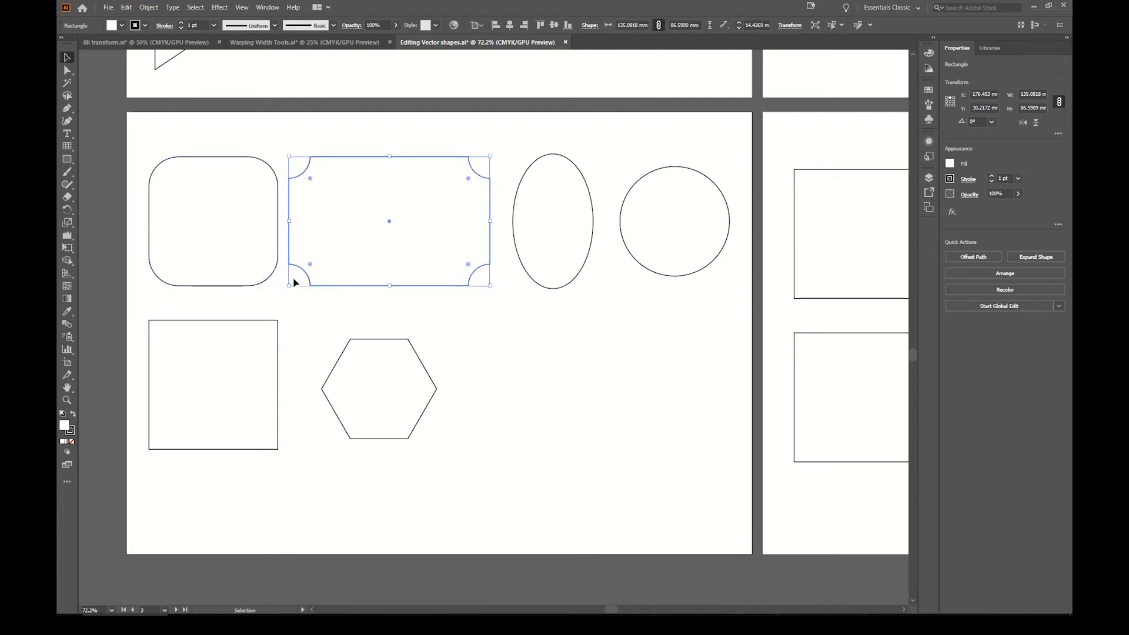
left_click_drag(309, 265, 312, 265)
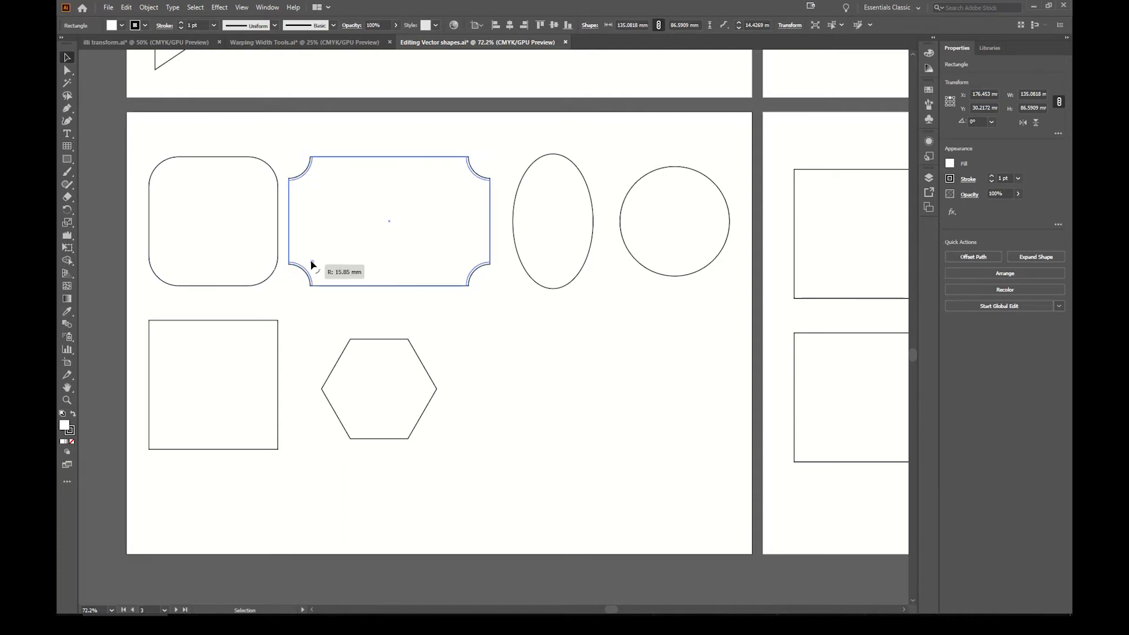
left_click_drag(311, 261, 321, 263)
key("Up")
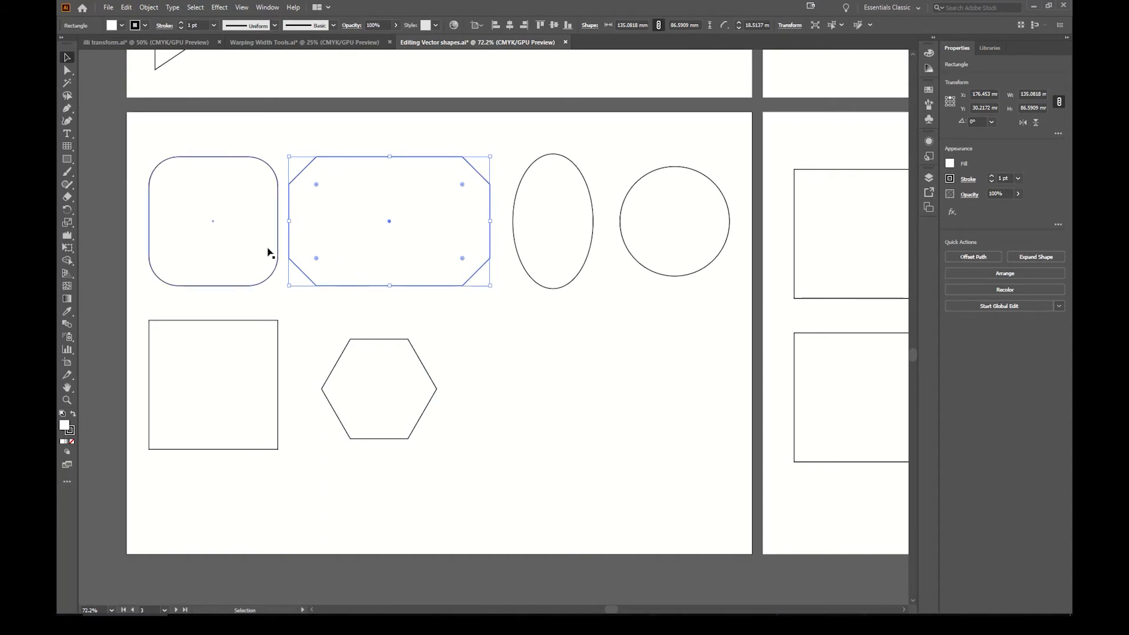
Open the Transform panel and place it on the artboard below the ellipse.
left_click(267, 7)
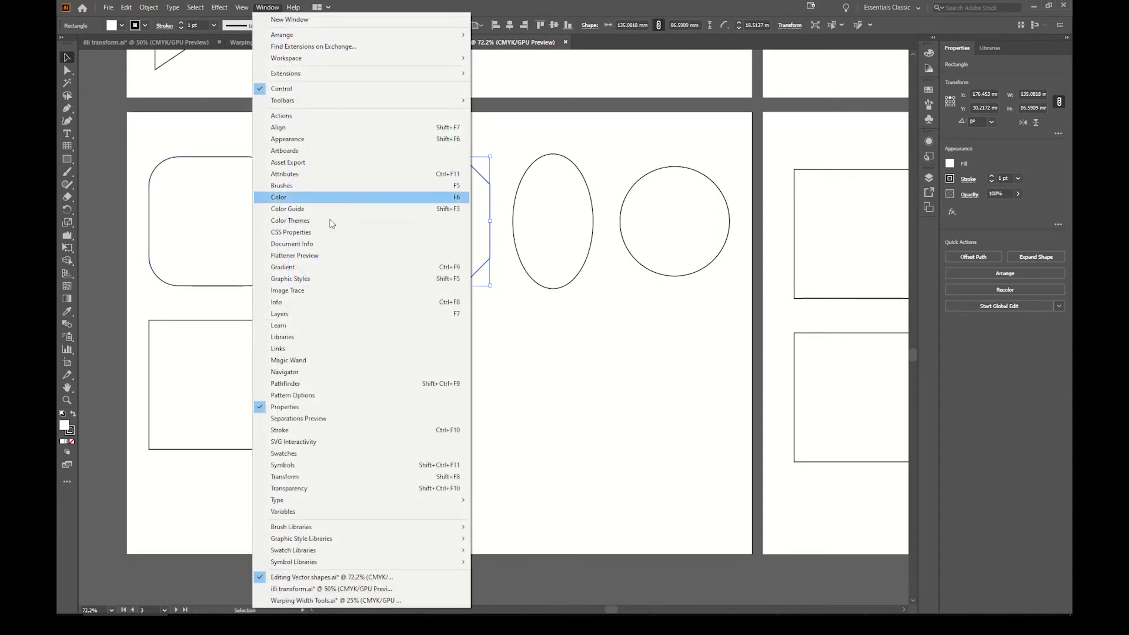
left_click(442, 481)
left_click_drag(743, 344, 581, 322)
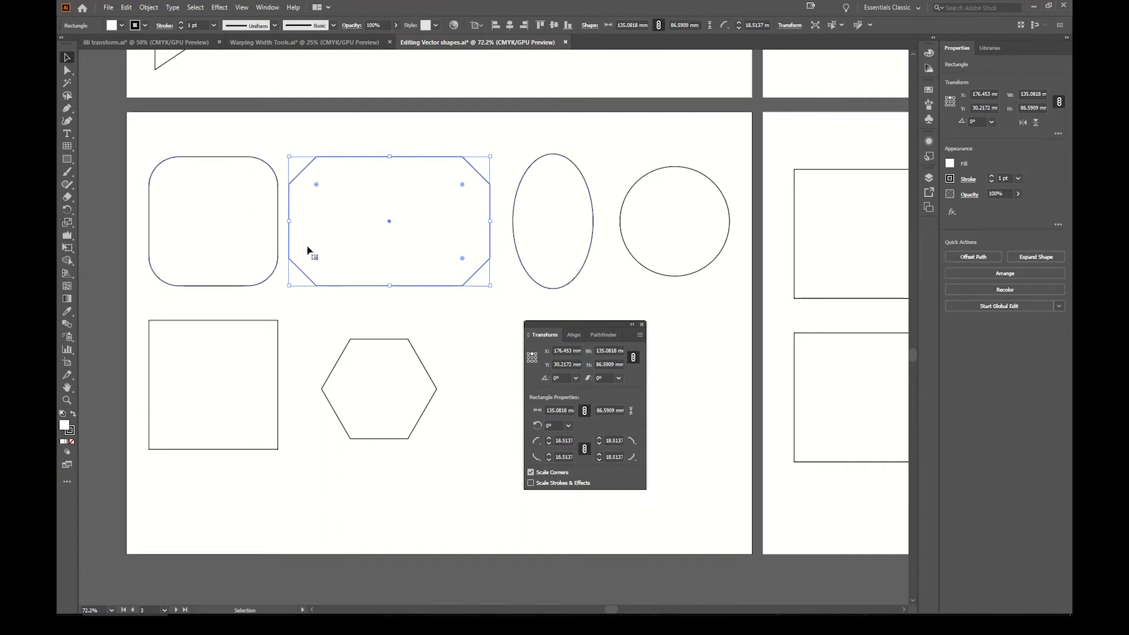
Change the corner type in the wide rectangle's properties, and reduce all its corner radii to 0 mm.
left_click(539, 461)
left_click(536, 472)
left_click_drag(317, 261, 262, 300)
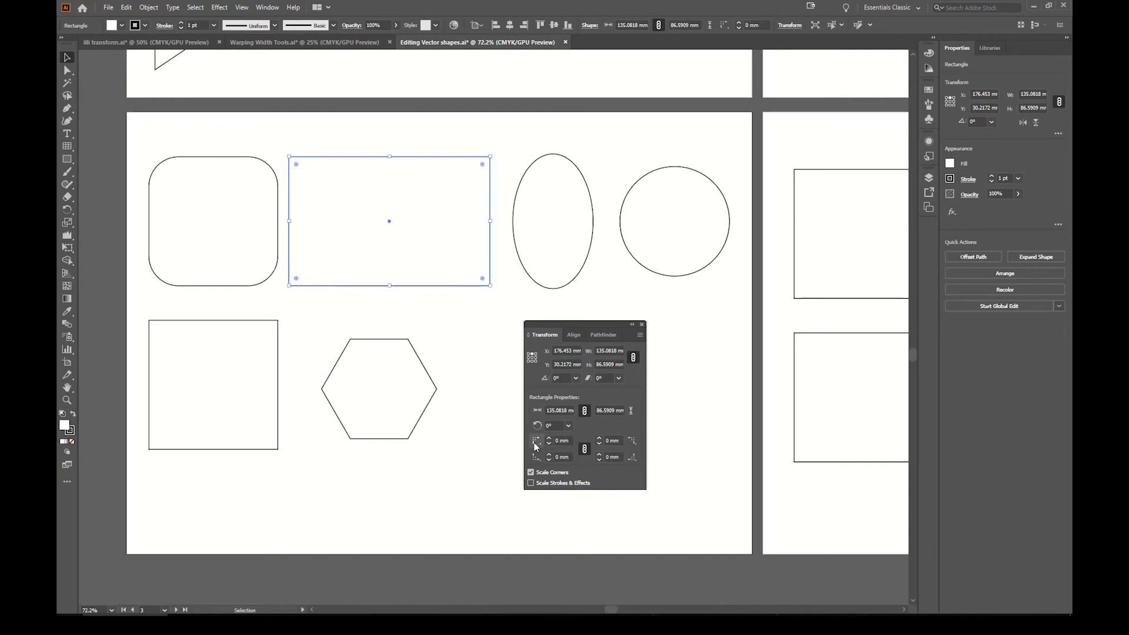
Unlink the wide rectangle's corner radius values, and round all its corners to about 16 mm.
left_click(585, 449)
left_click_drag(483, 167, 466, 181)
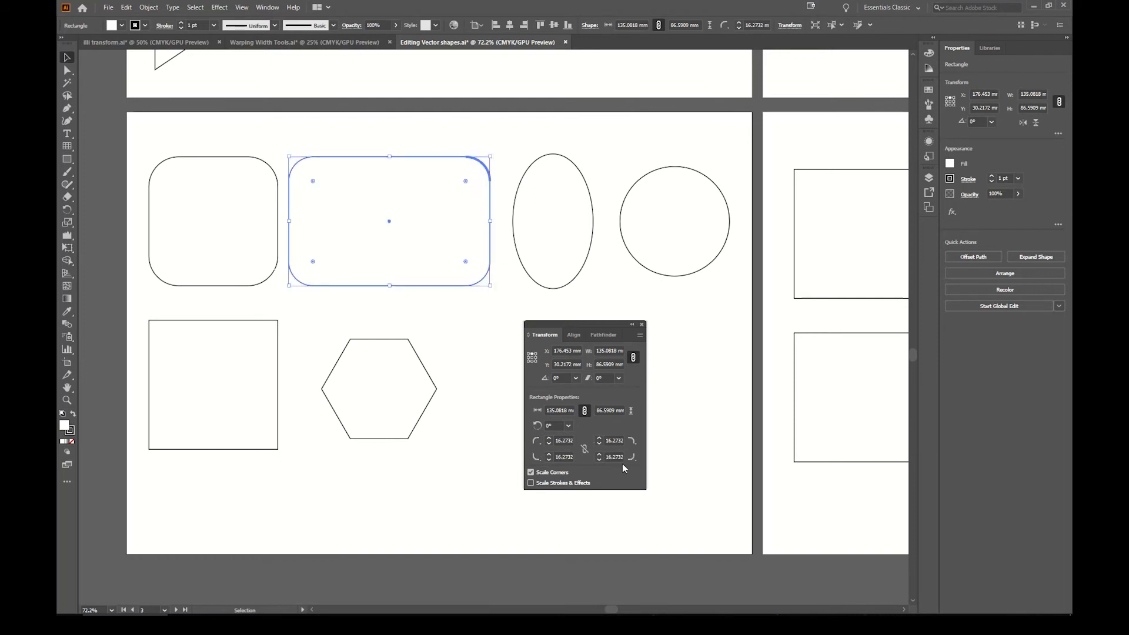
Raise only the wide rectangle's top-right corner radius to 31 mm.
left_click(600, 439)
left_click(599, 439)
left_click(599, 439)
left_click(599, 439)
left_click(600, 439)
left_click(599, 439)
left_click(599, 439)
left_click(599, 439)
left_click(600, 439)
left_click(600, 439)
left_click(599, 439)
left_click(599, 439)
left_click(599, 439)
left_click(599, 439)
left_click(599, 439)
Lower only the wide rectangle's top-left corner radius to 11 mm.
left_click(549, 444)
left_click(548, 443)
left_click(548, 443)
left_click(548, 444)
left_click(548, 444)
left_click(548, 444)
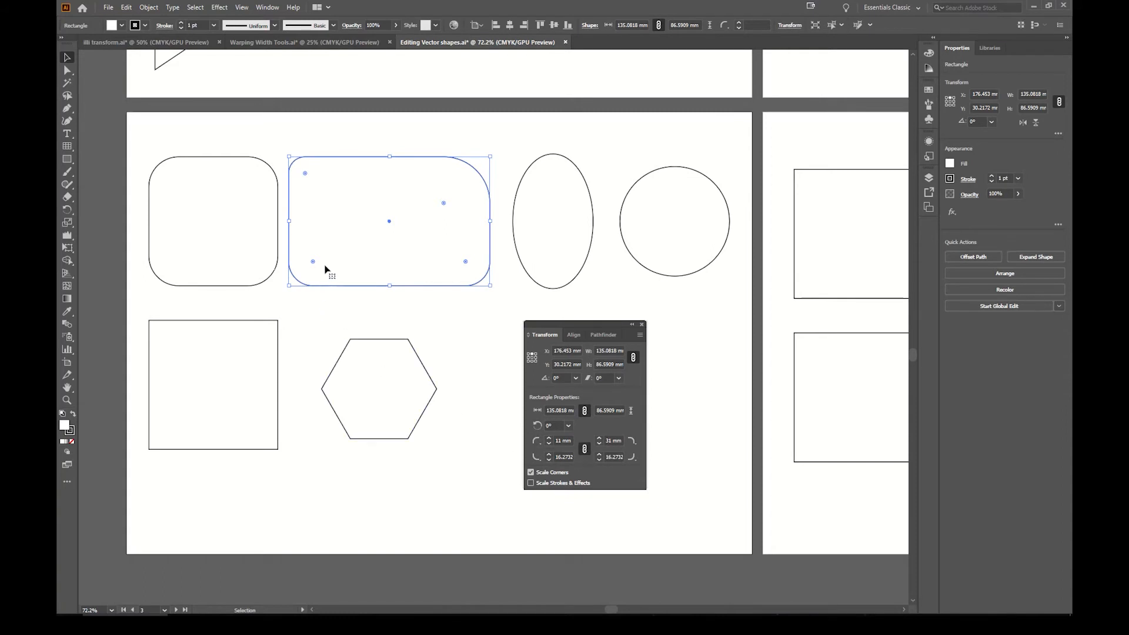
Reset the wide rectangle's corners to square, setting the remaining top-right radius to 0 mm.
left_click_drag(313, 263, 276, 304)
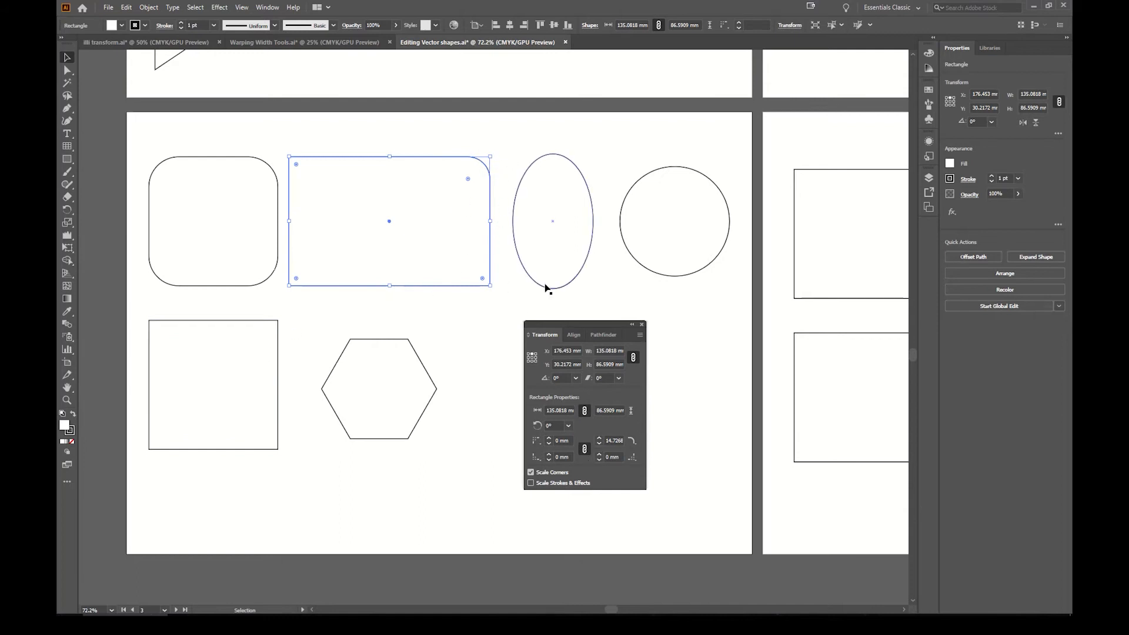
left_click(614, 440)
left_click(607, 453)
left_click(608, 441)
type("0")
key("Return")
Compare the shape properties offered for the rounded square, the ellipse and the wide rectangle.
left_click(227, 163)
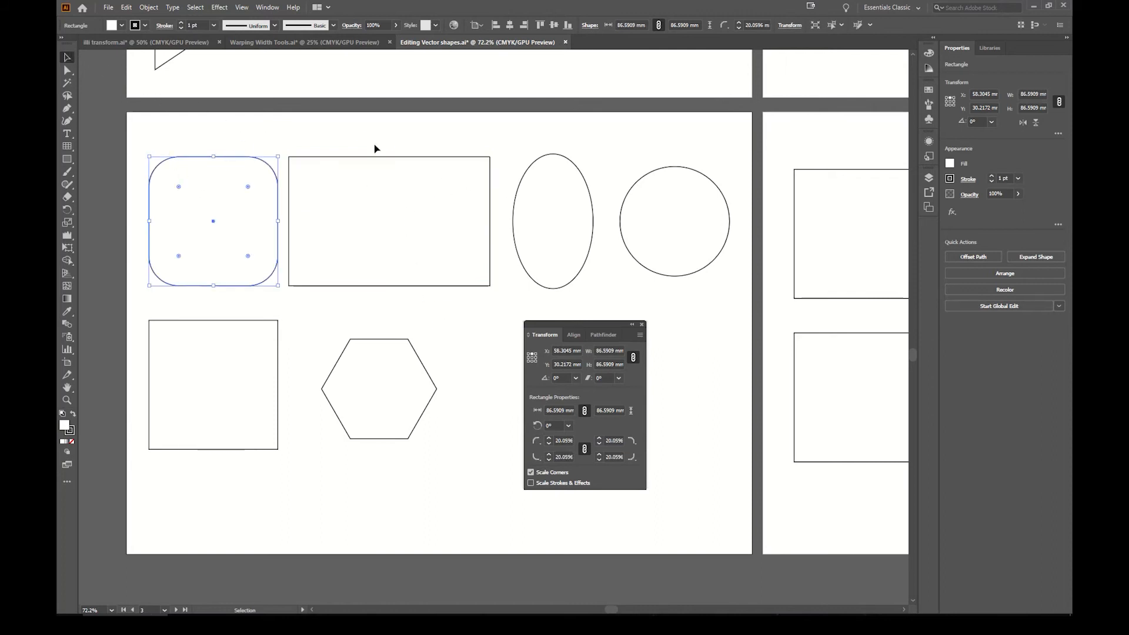
left_click(545, 157)
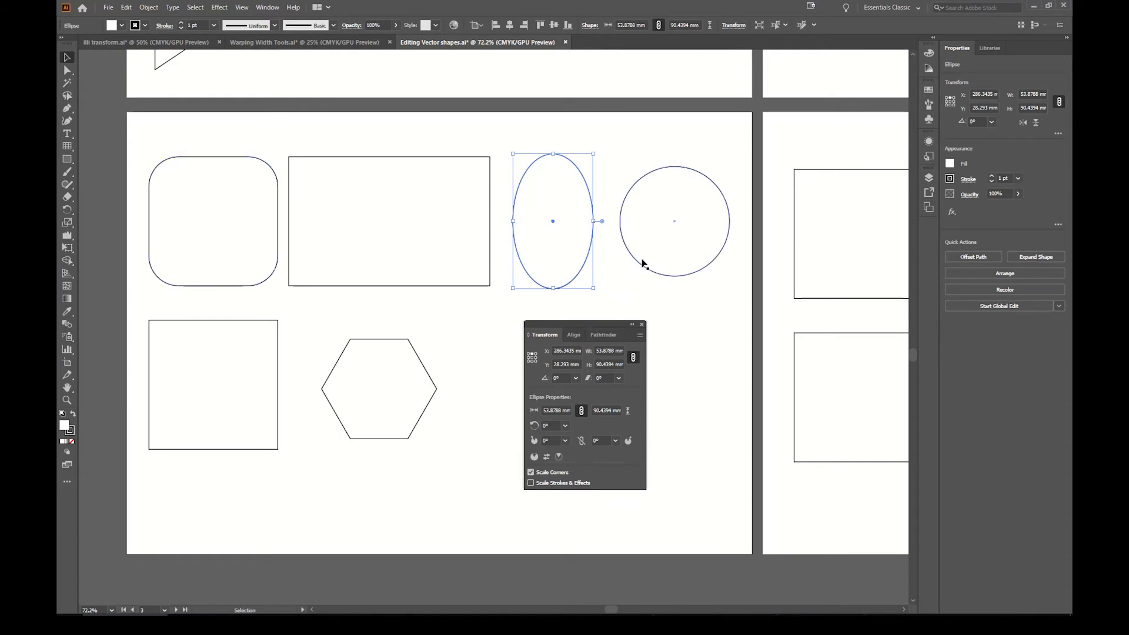
left_click(374, 286)
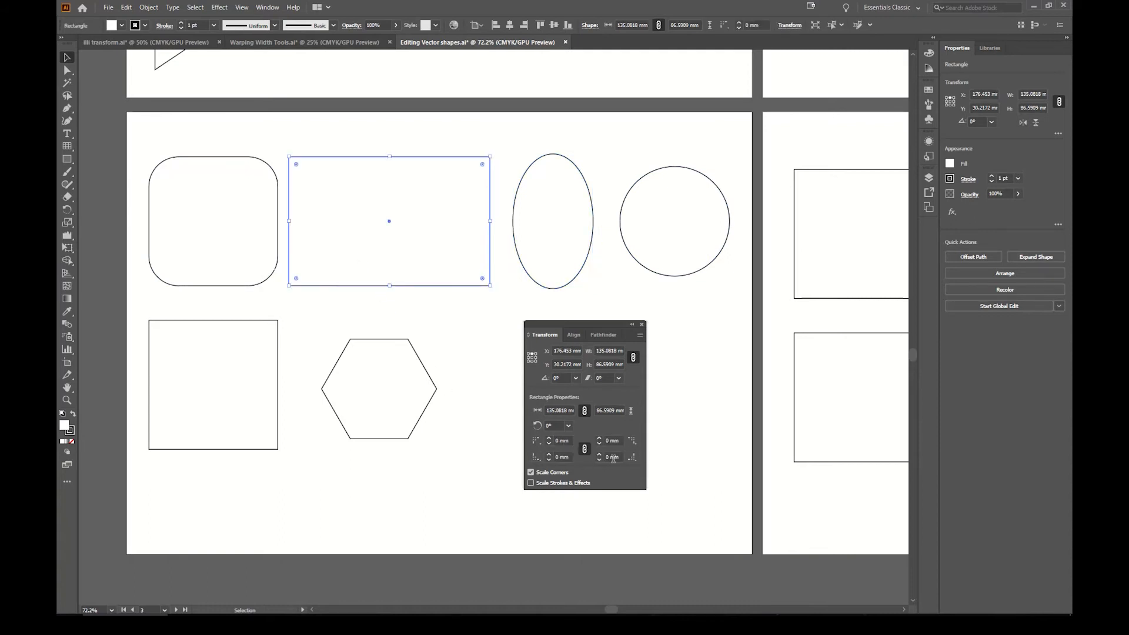
Cut a wedge out of the tall ellipse by raising its pie start angle, and deselect it.
left_click(575, 279)
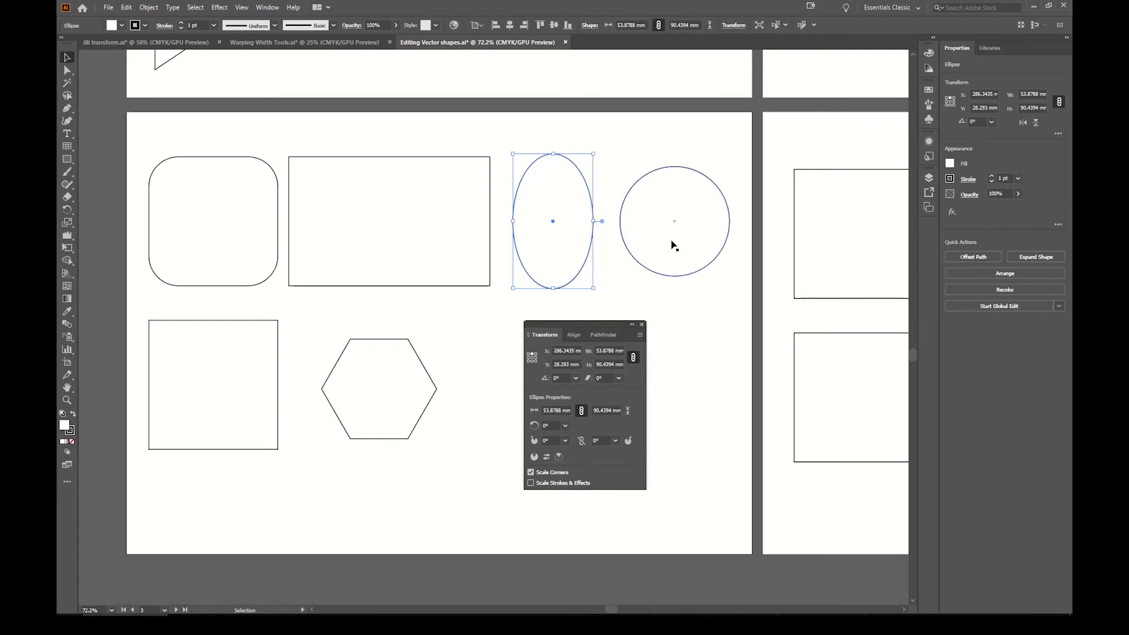
left_click(564, 441)
left_click(584, 481)
left_click(661, 295)
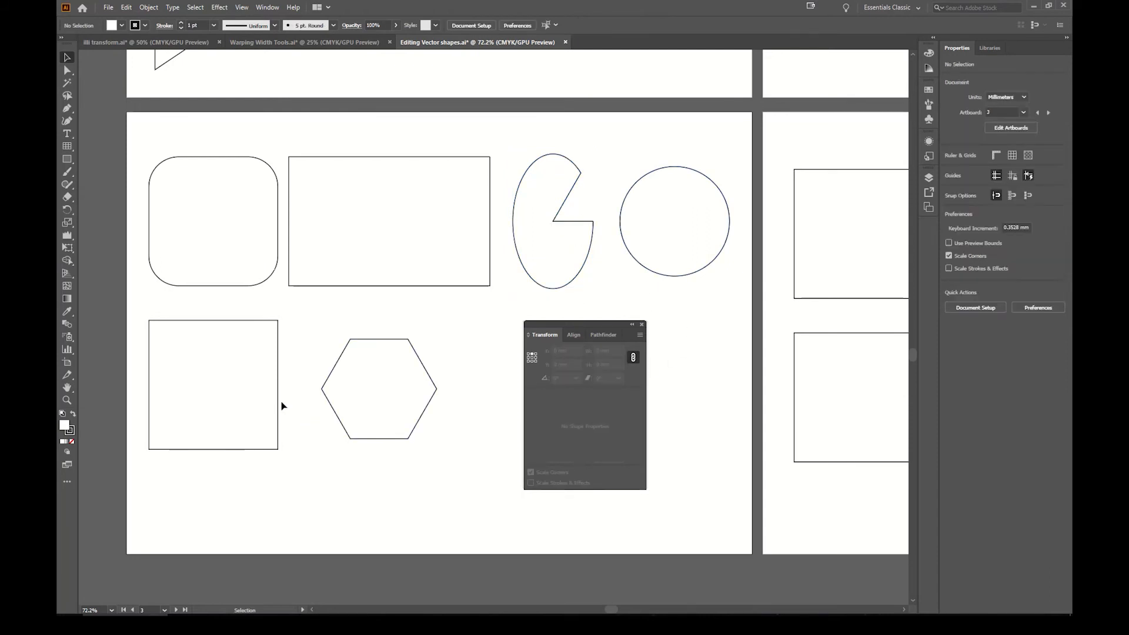
Increase the hexagon's side count to 8.
left_click(337, 363)
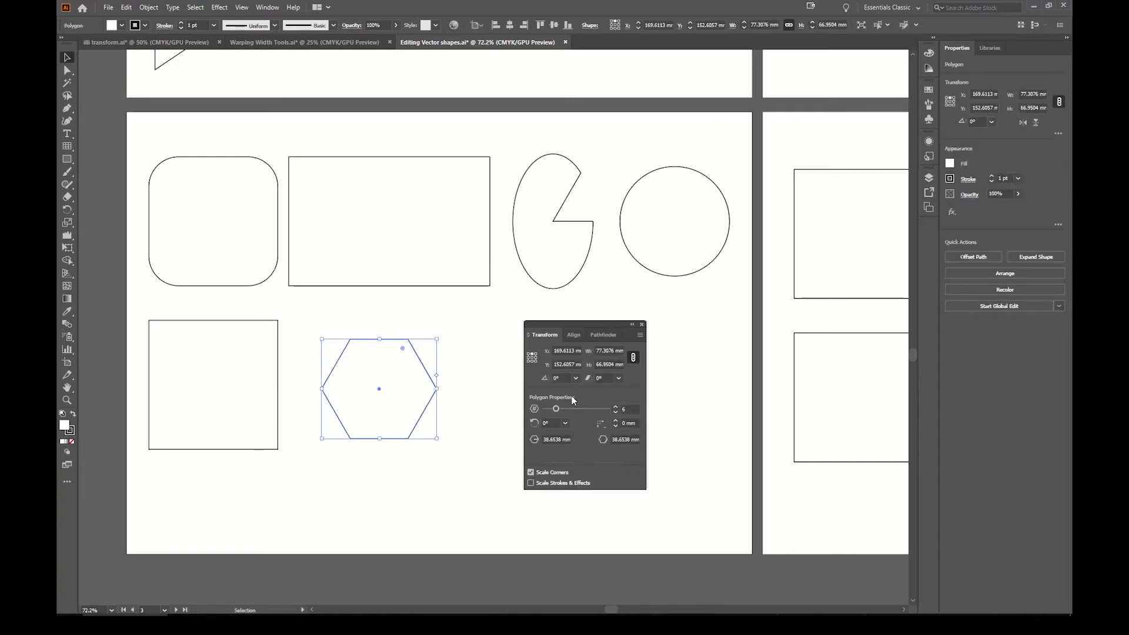
left_click_drag(556, 406, 563, 407)
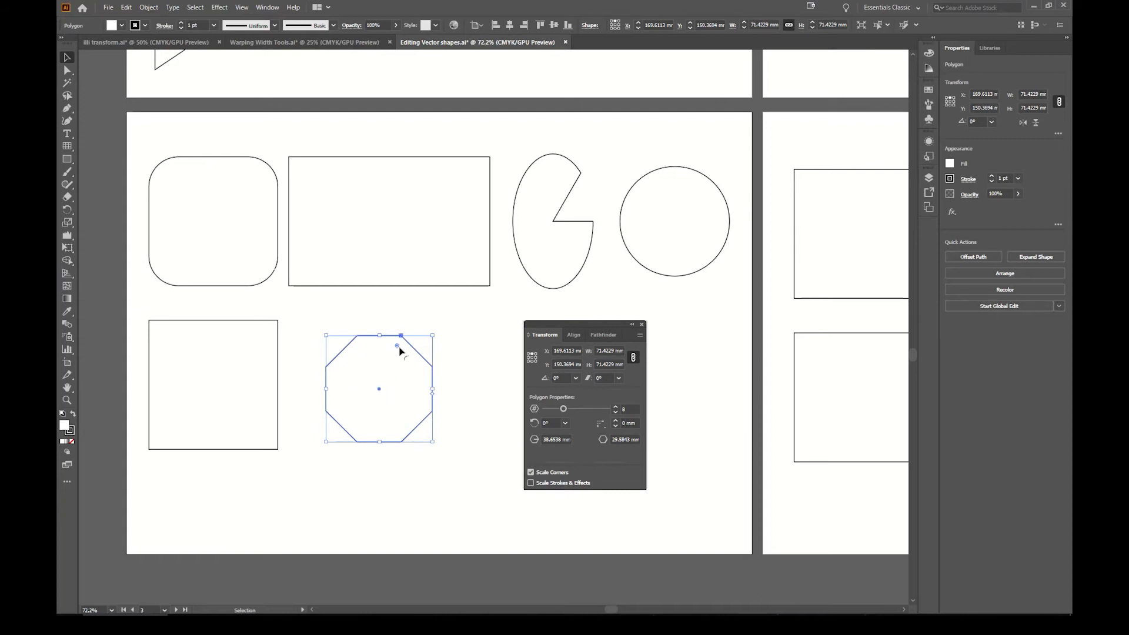
Try different corner styles on the octagon with a radius of about 23 mm, and return its corners to 0 mm.
left_click_drag(400, 348, 383, 371)
left_click(602, 426)
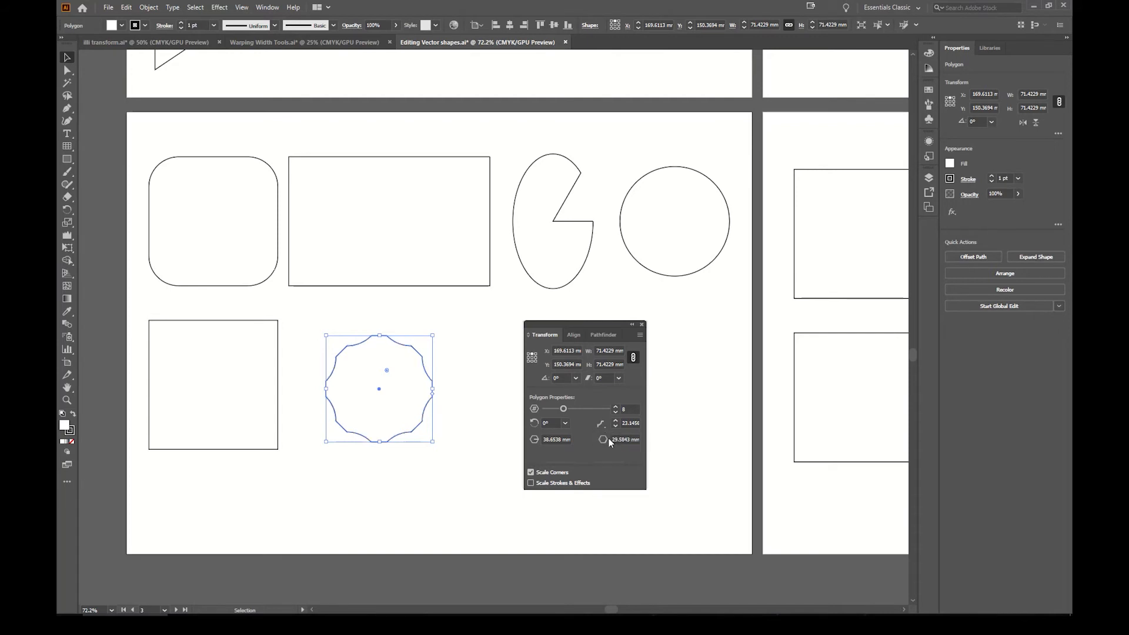
left_click(600, 424)
left_click(625, 441)
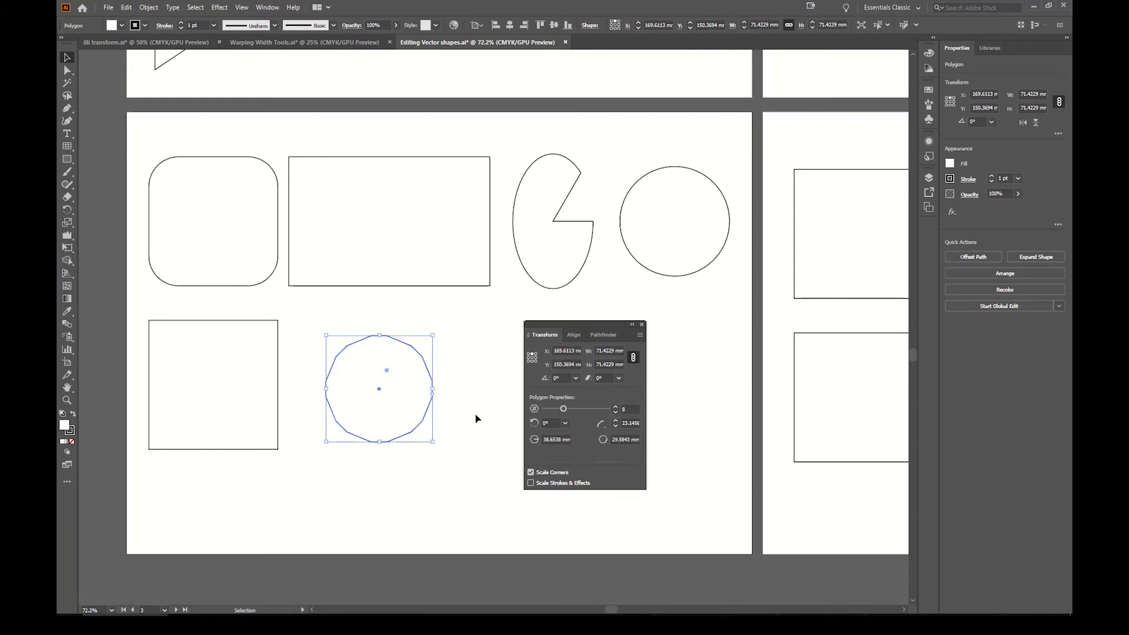
left_click(600, 425)
left_click(625, 438)
left_click(625, 424)
left_click_drag(388, 371, 424, 314)
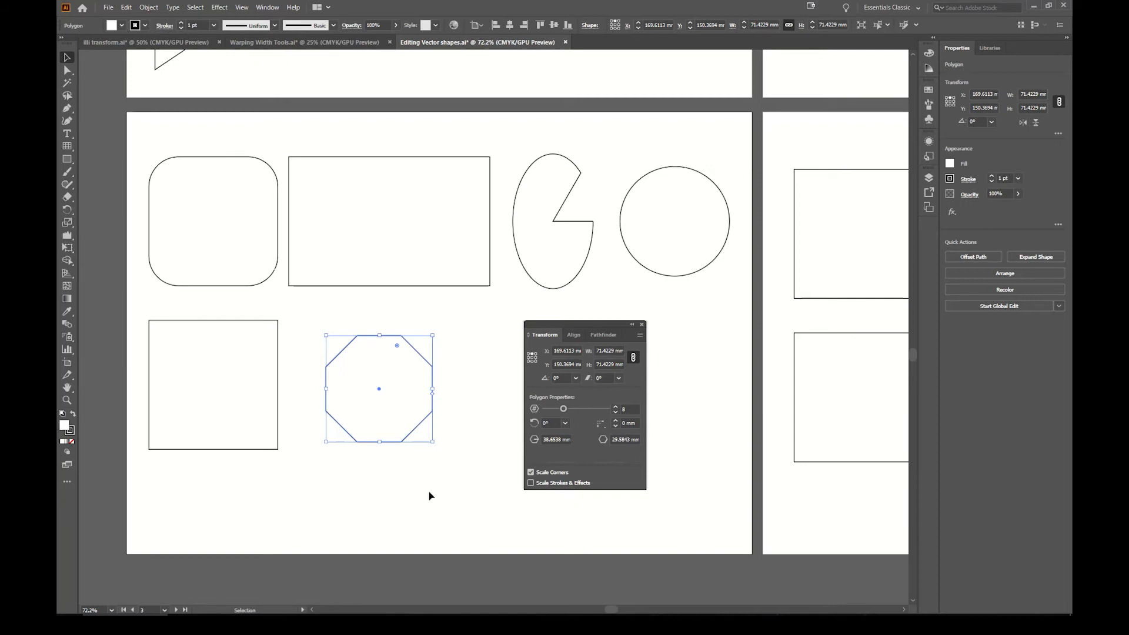
left_click(331, 286)
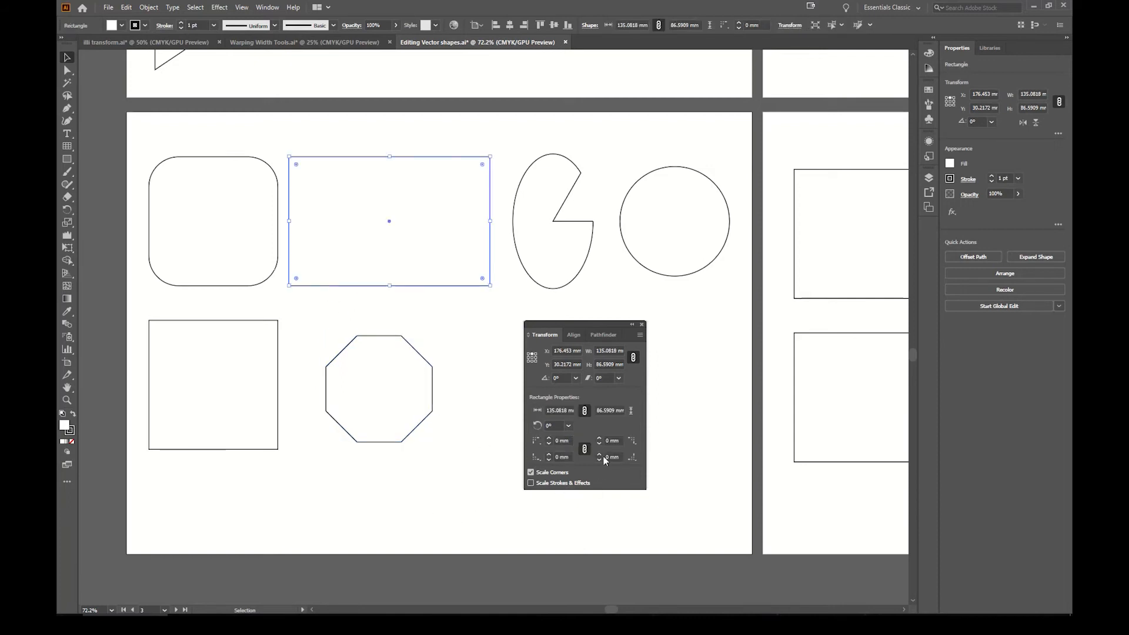
left_click_drag(67, 159, 329, 140)
left_click(328, 141)
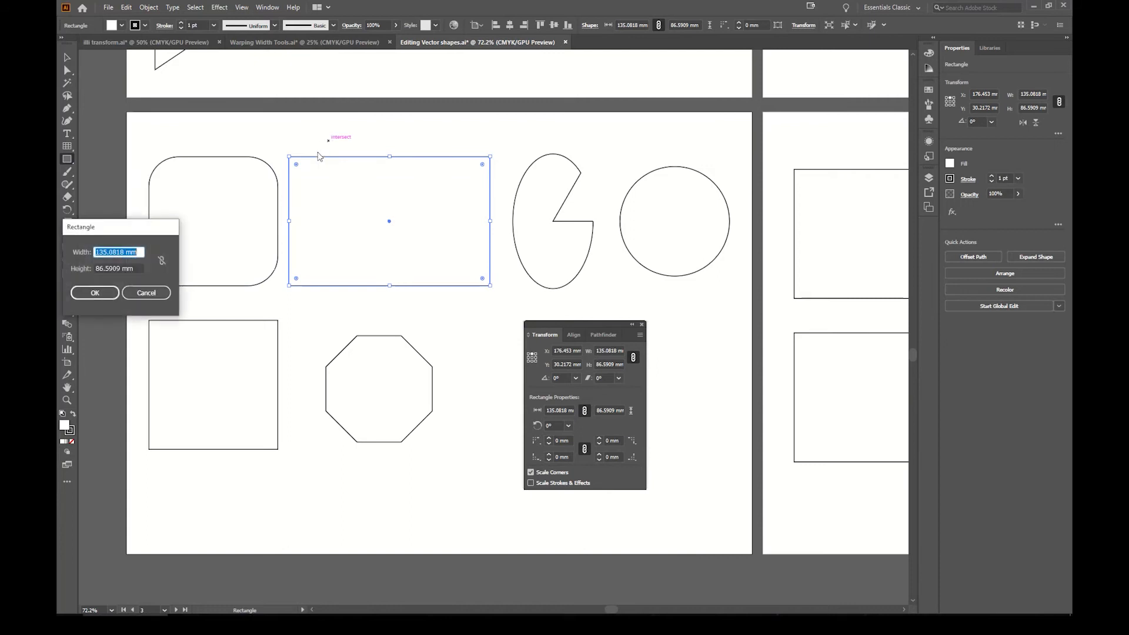
left_click(142, 292)
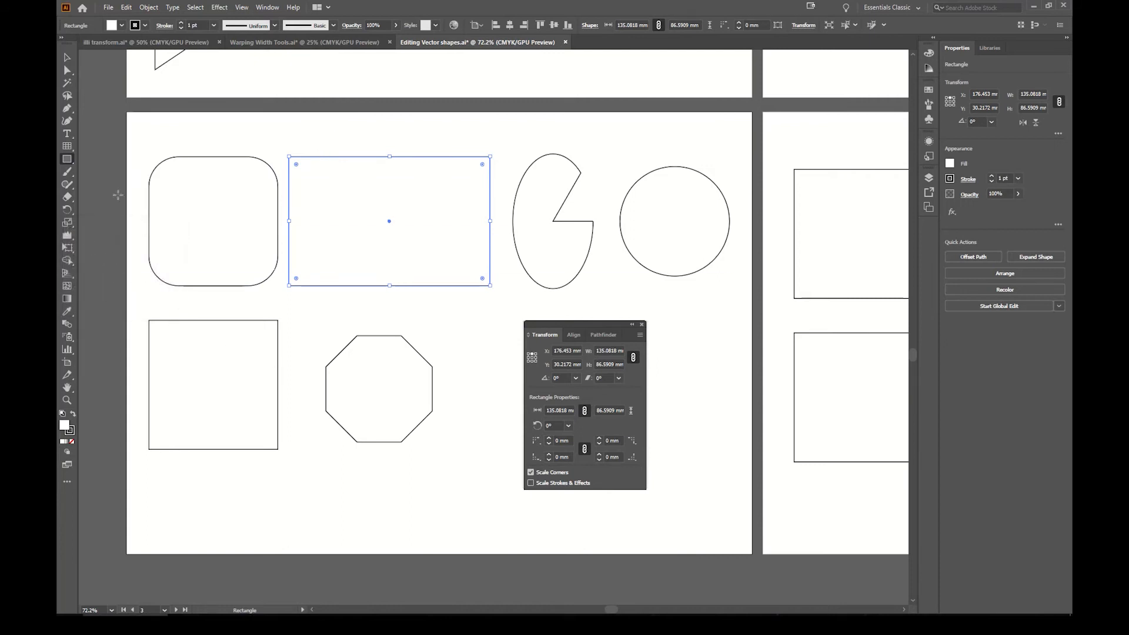
Round all corners of the square in the lower row to a radius of about 25 mm.
left_click(67, 57)
left_click(227, 326)
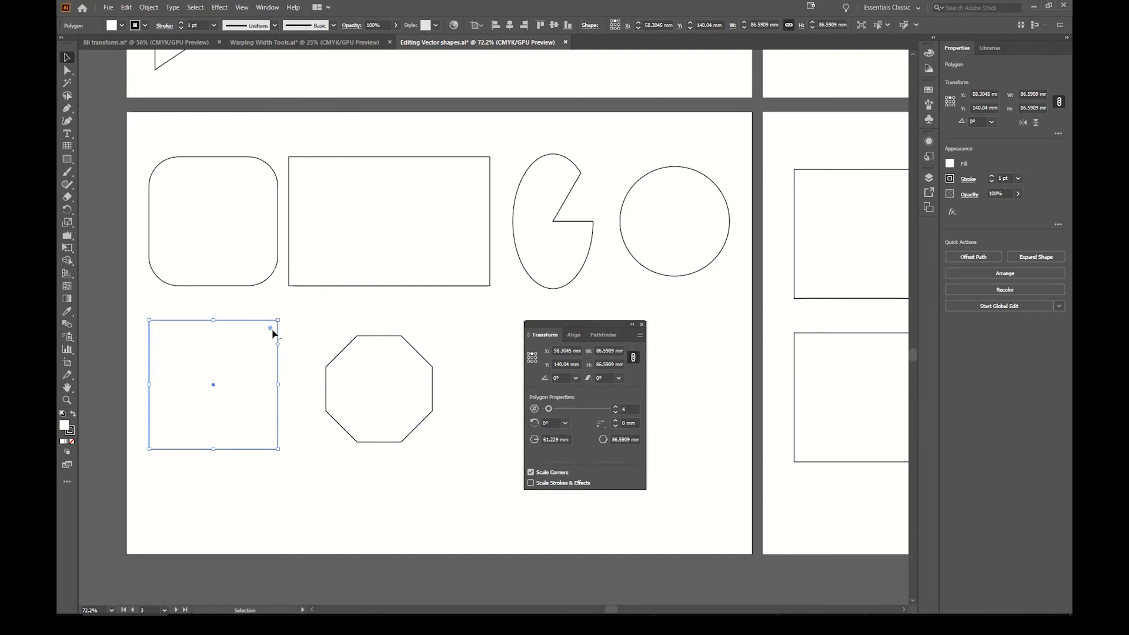
left_click_drag(272, 331, 241, 357)
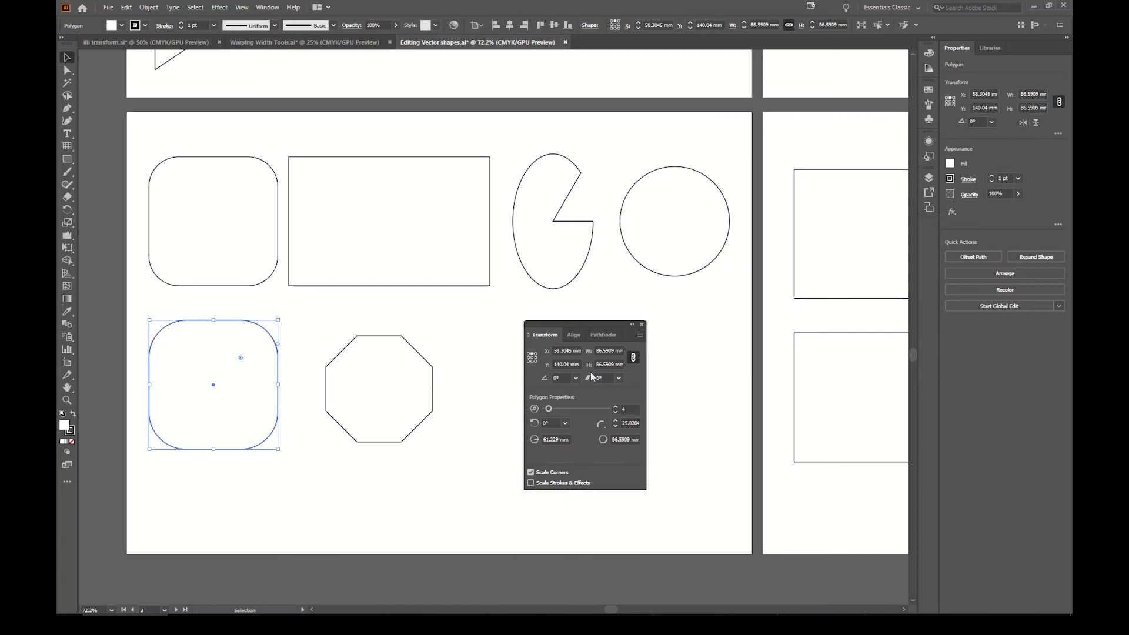
Rotate the lower rounded square to 90° and set its rotation back to 0°.
left_click(576, 378)
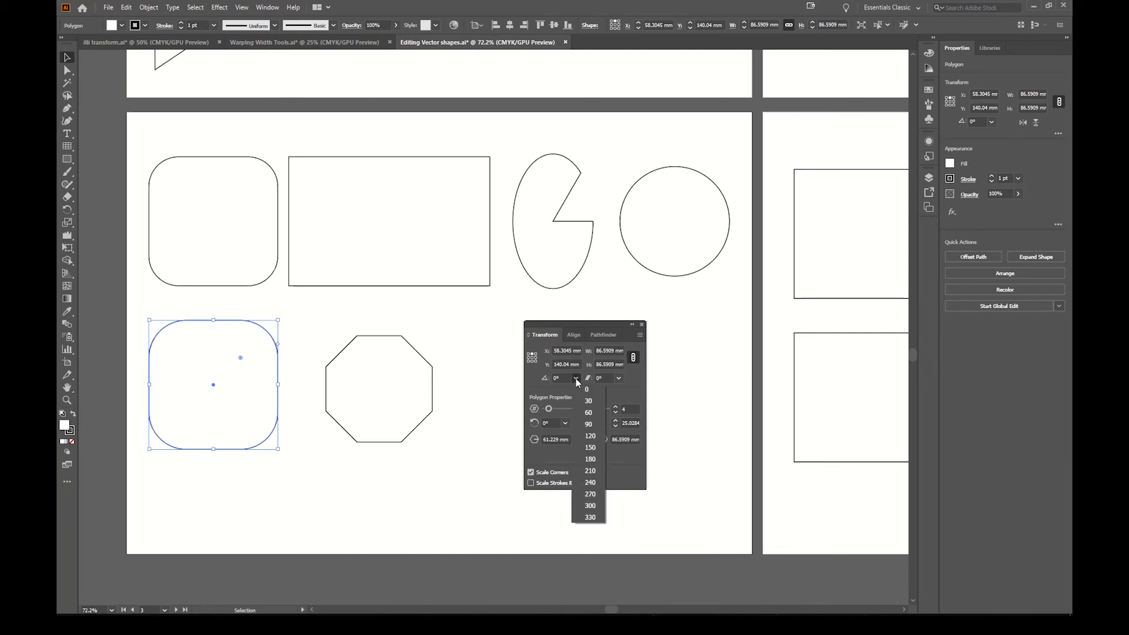
left_click(592, 429)
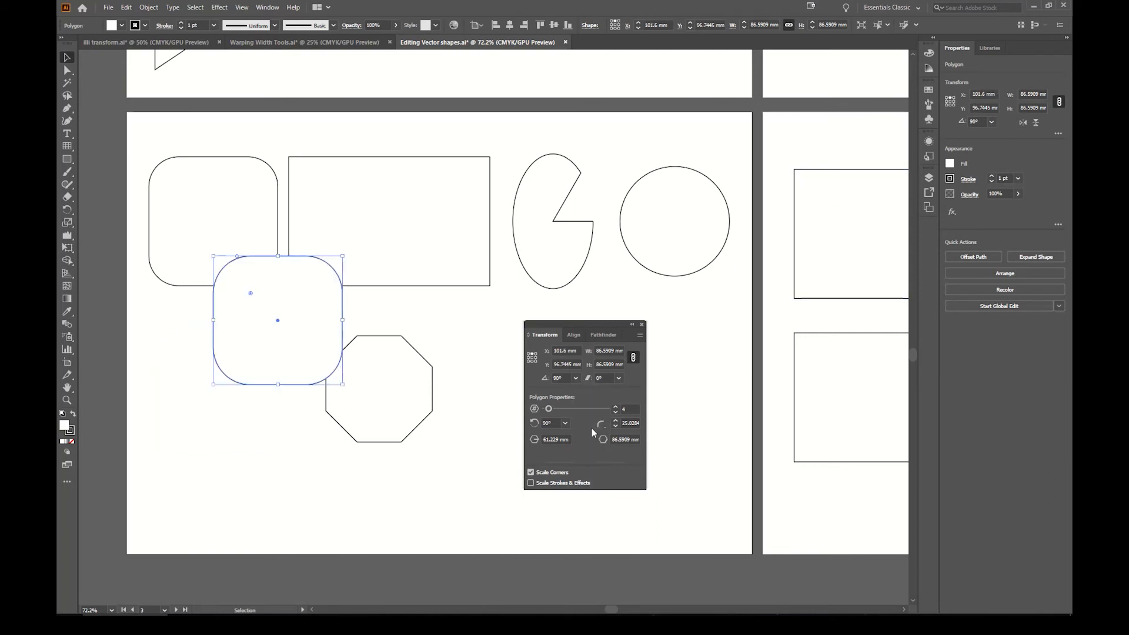
left_click(576, 380)
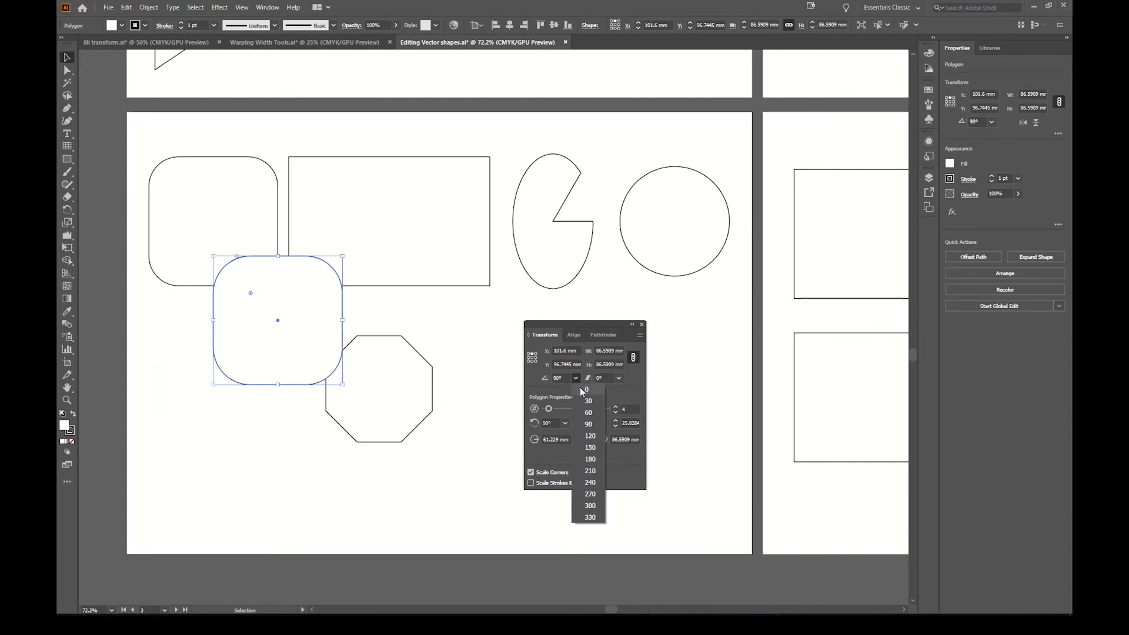
left_click(581, 391)
Shear the rounded square by 20° and move it back below the first rounded square.
left_click(620, 379)
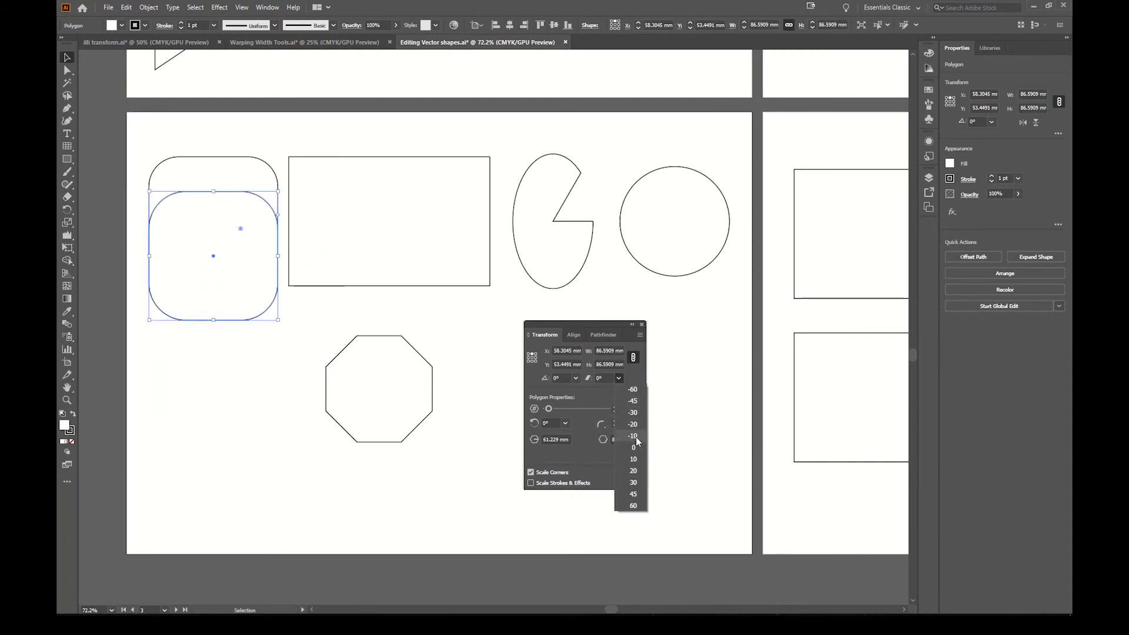
left_click(637, 473)
left_click_drag(198, 259, 247, 385)
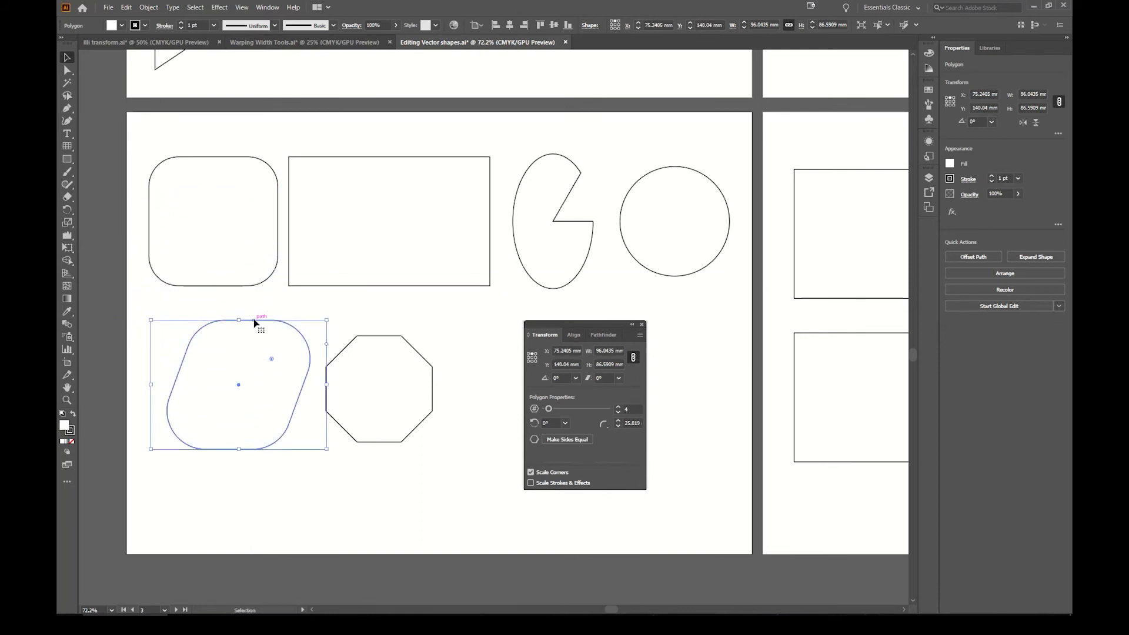
Shift the slanted shape slightly right and up with the Direct Selection tool, and undo the last edit to its path.
left_click(67, 70)
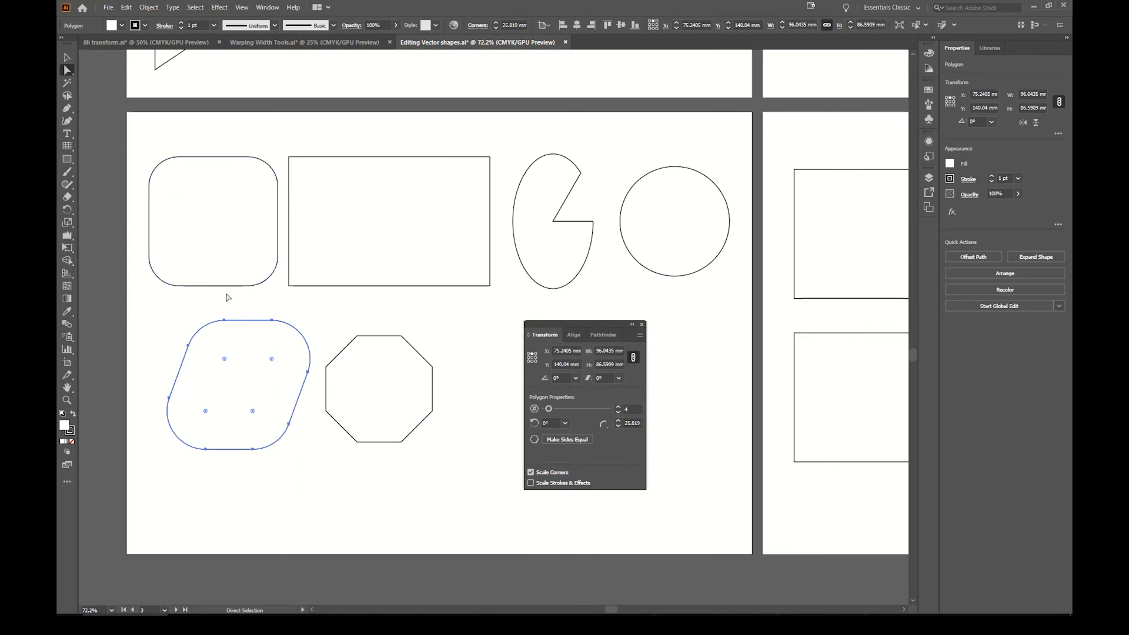
mouse_move(247, 326)
left_mouse_down()
mouse_move(312, 319)
mouse_move(265, 321)
left_mouse_up()
left_click(275, 307)
left_click(269, 319)
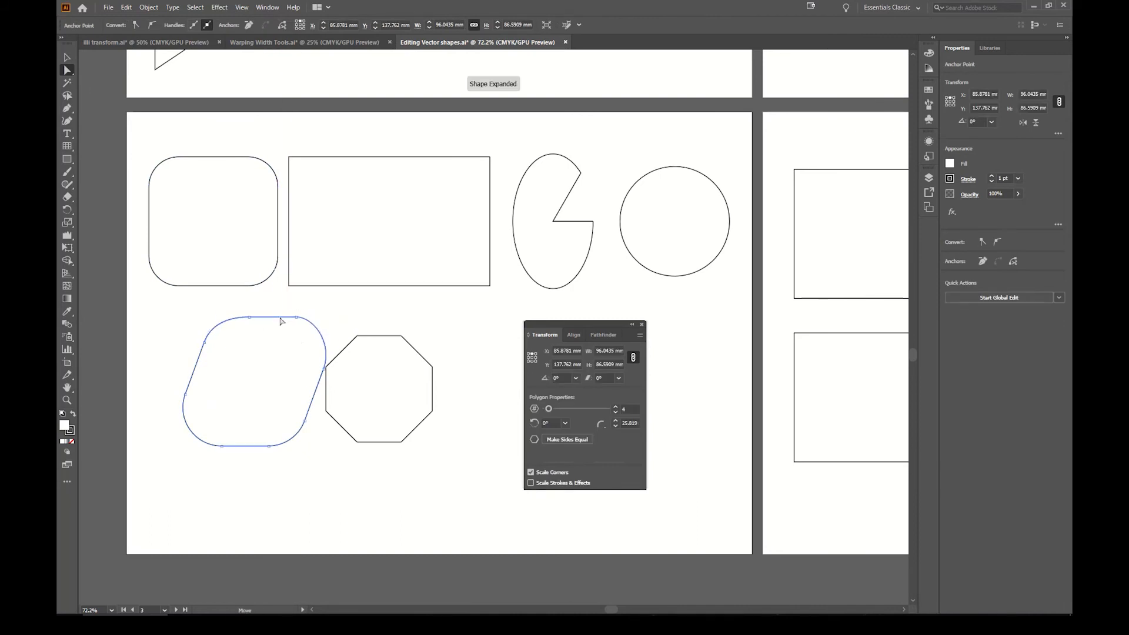
key("ctrl+z")
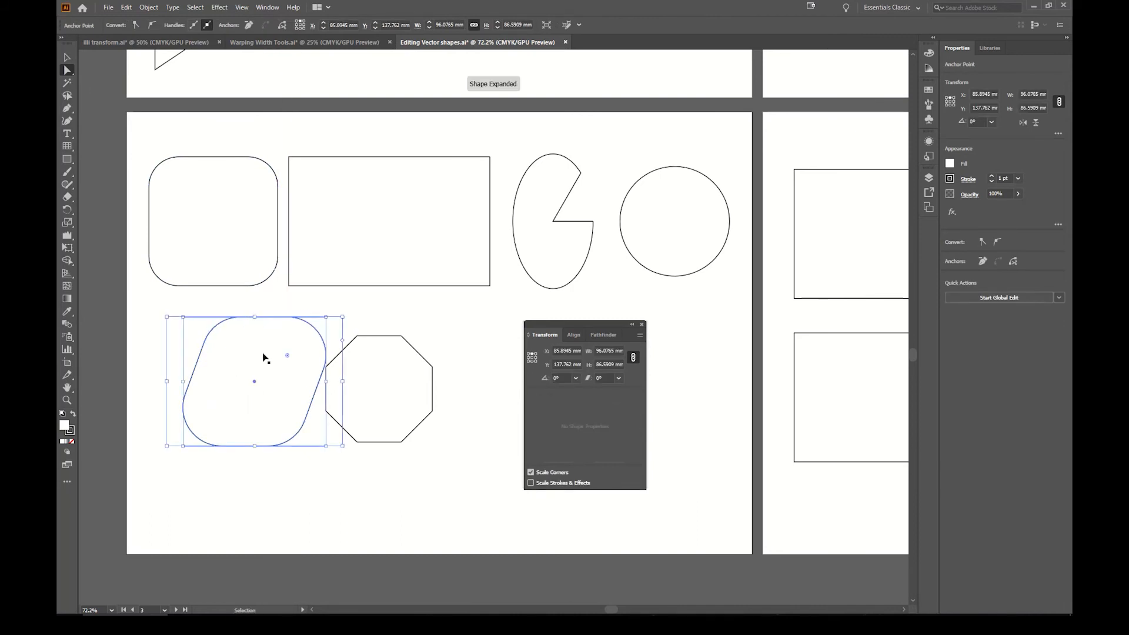
key("v")
left_click(469, 348)
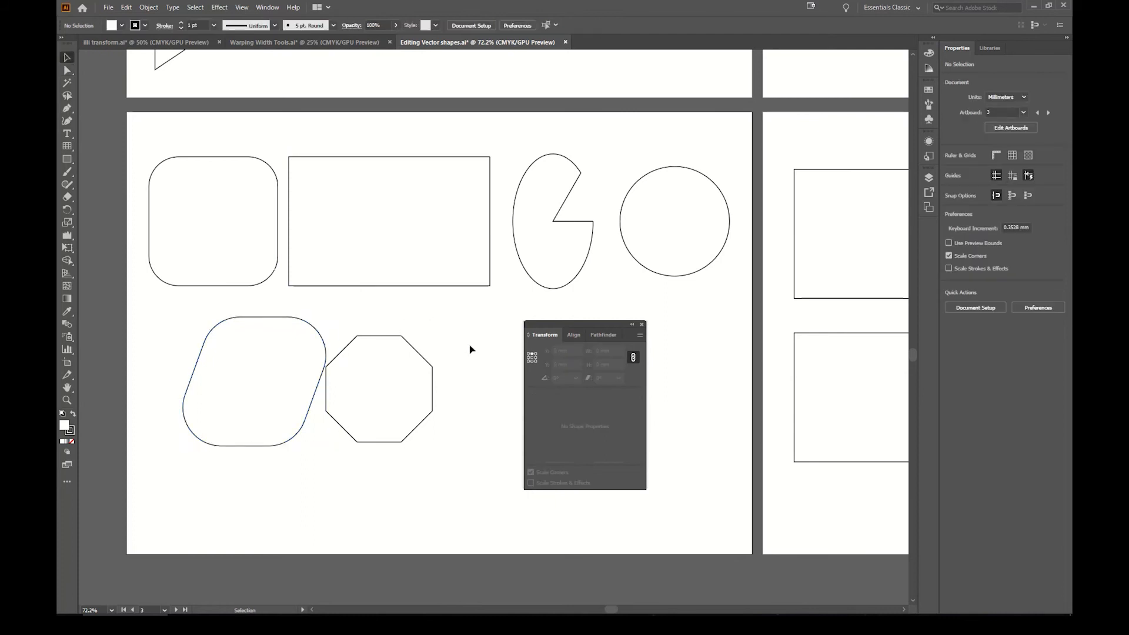
Close the floating Transform panel.
scroll(408, 333, "right", 4)
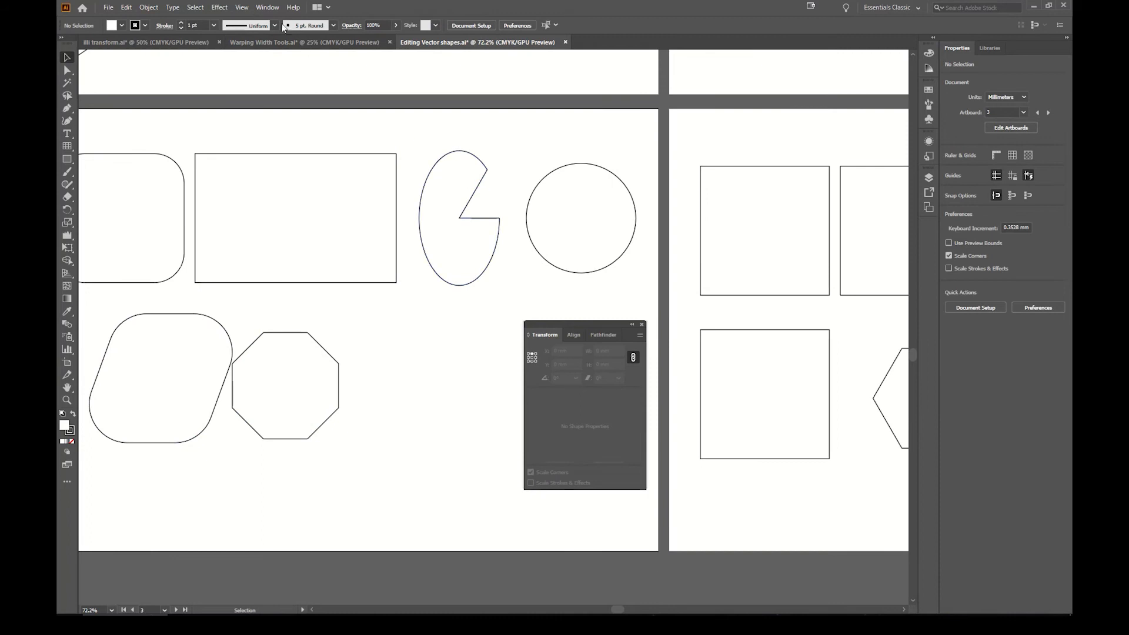
left_click(269, 7)
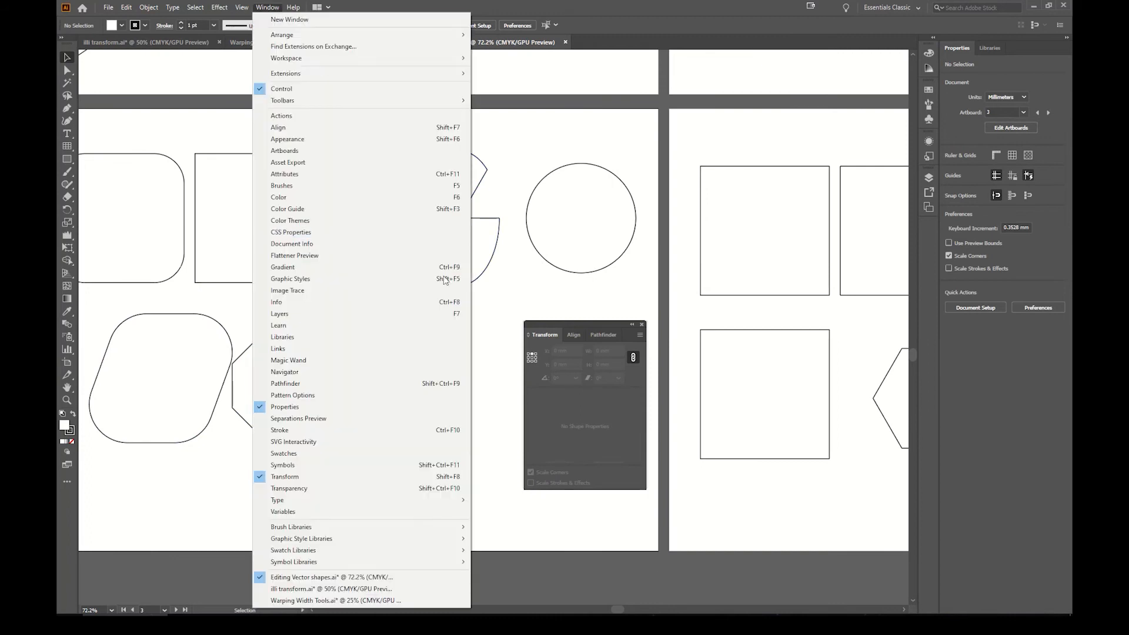
left_click(546, 293)
left_click_drag(548, 298, 55, 306)
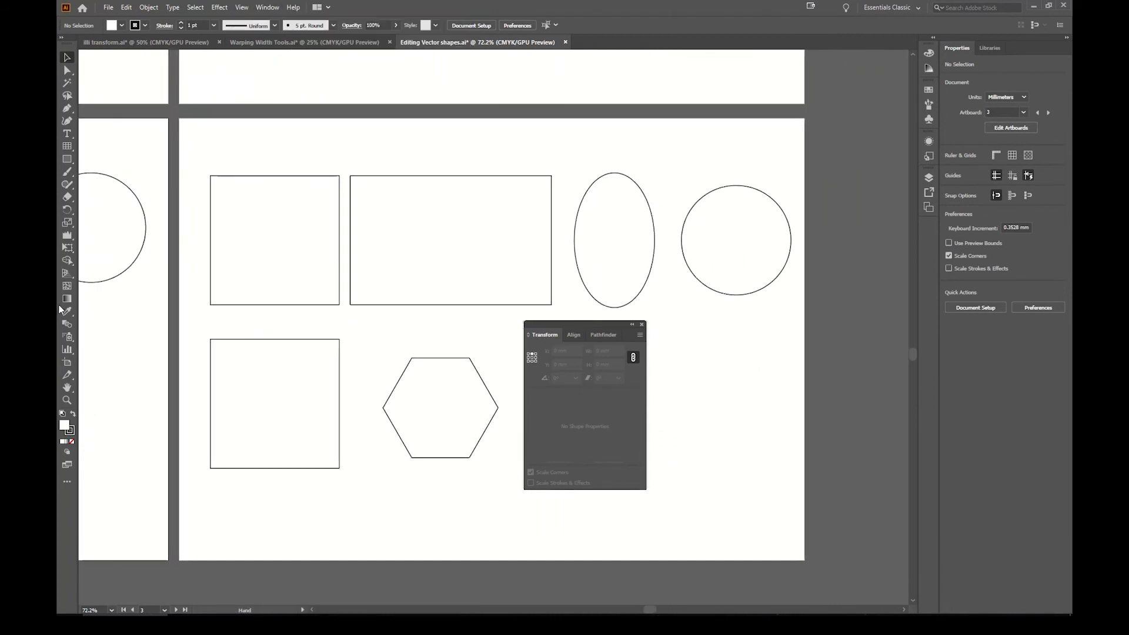
left_click(642, 324)
Review the edited shapes on the first three artboards and return to the fourth artboard.
left_click_drag(396, 192, 854, 459)
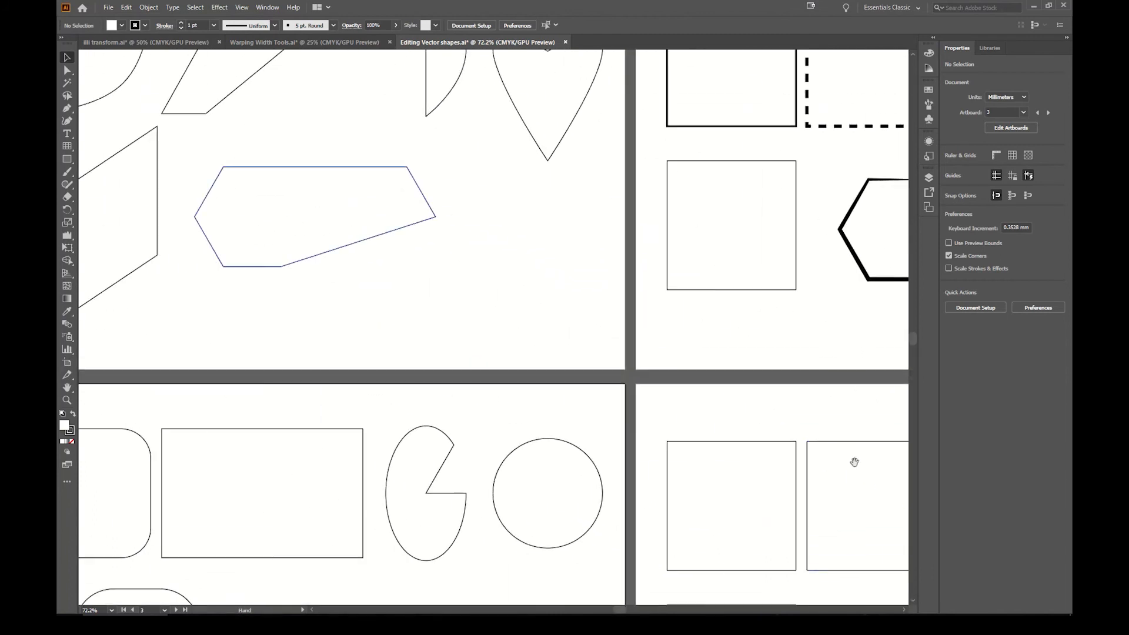
left_click_drag(535, 302, 664, 440)
left_click_drag(682, 339, 234, 357)
left_click_drag(385, 416, 783, 147)
left_click_drag(549, 239, 723, 139)
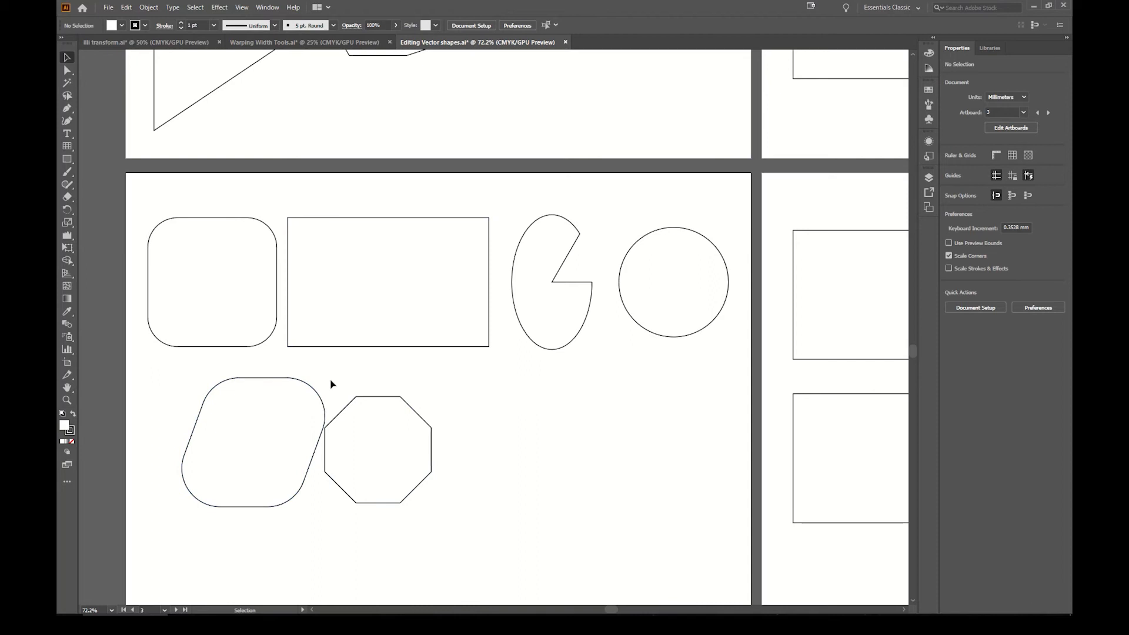
left_click_drag(597, 390, 125, 342)
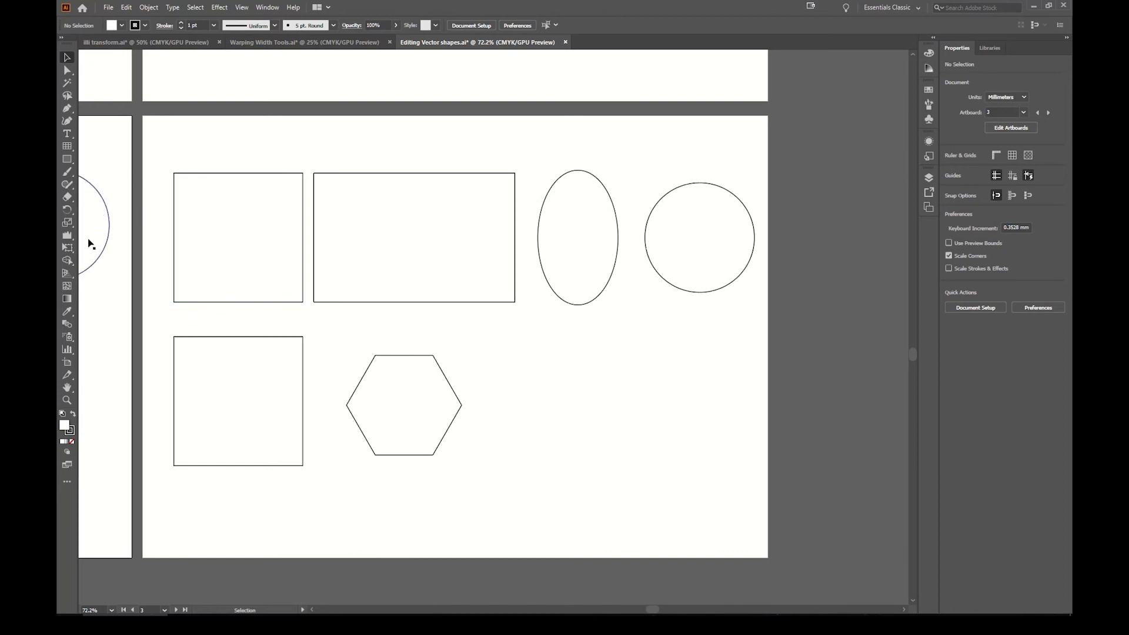
left_click_drag(67, 235, 92, 240)
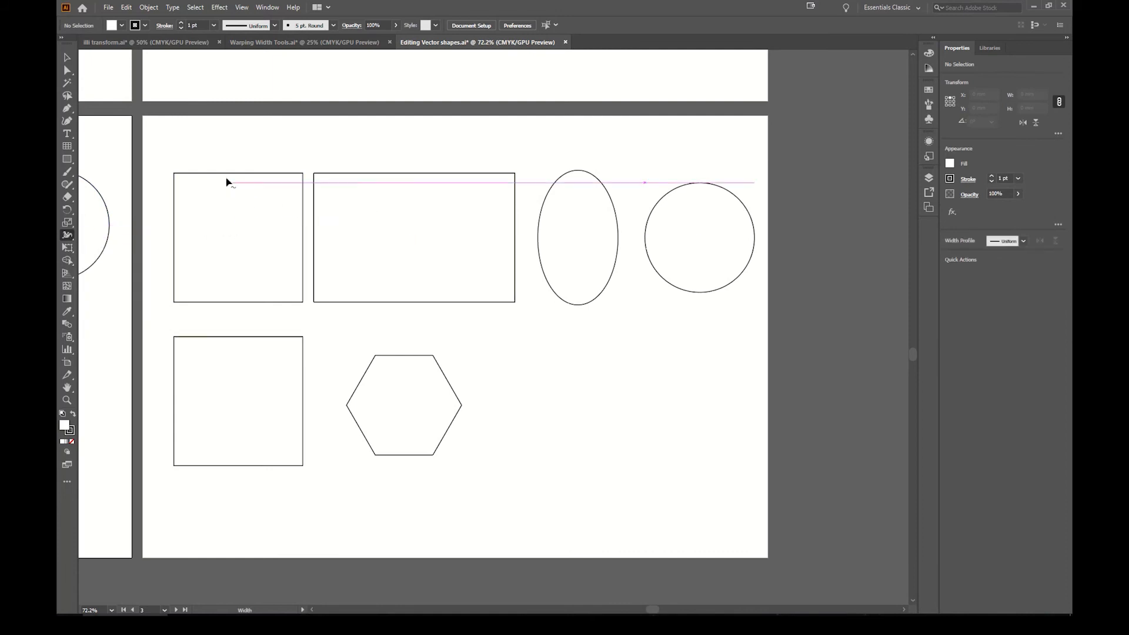
left_click(67, 57)
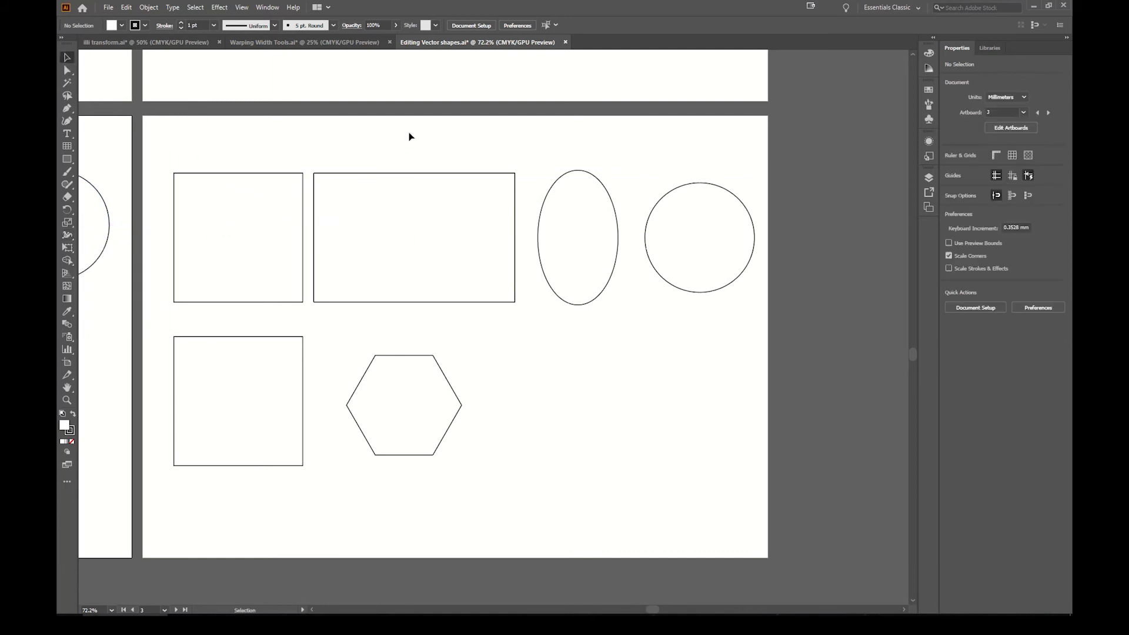
left_click(424, 255)
left_click(113, 128)
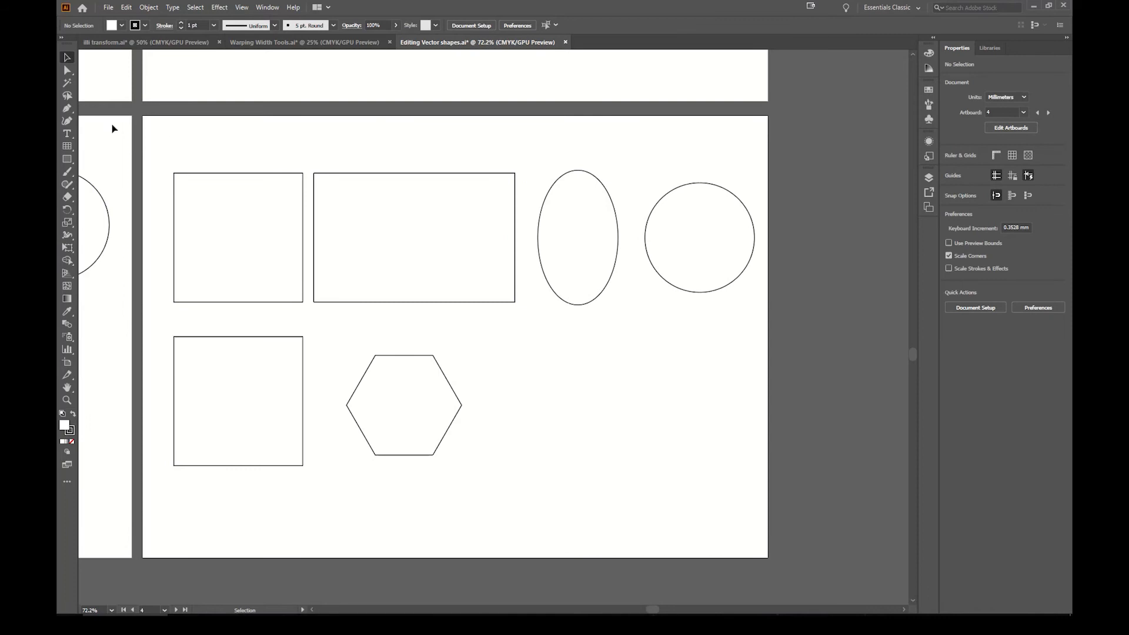
Draw an open Pen path about 361 mm wide above the shapes, mixing a straight segment with curves, and delete it.
left_click(67, 109)
left_click(191, 152)
left_click(371, 135)
left_click_drag(514, 161, 622, 154)
left_click(682, 128)
left_click_drag(683, 128, 733, 171)
left_click(728, 145)
key("v")
left_click(654, 147)
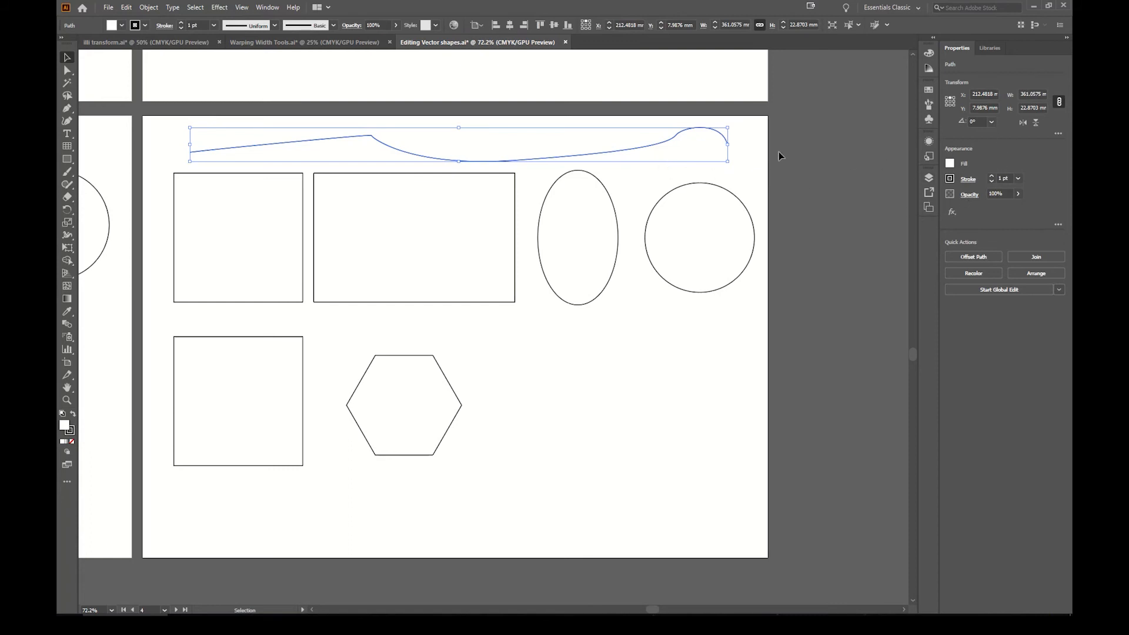
key("Delete")
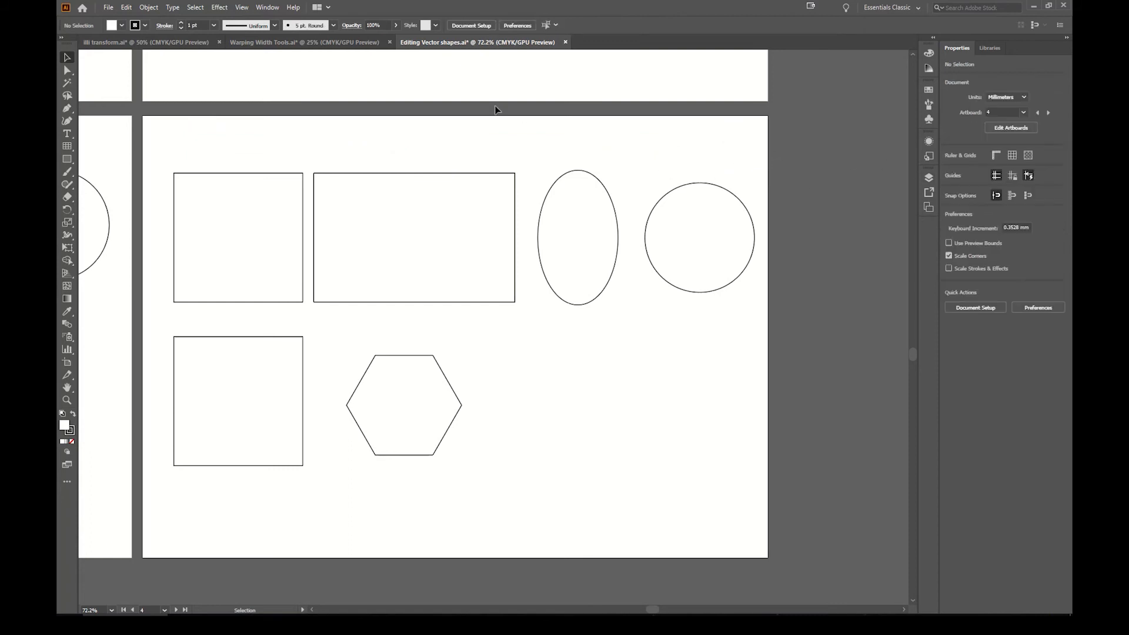
Draw an open wavy Pen path about 315 mm wide above the shapes, with smooth alternating curves, and deselect it.
left_click(67, 108)
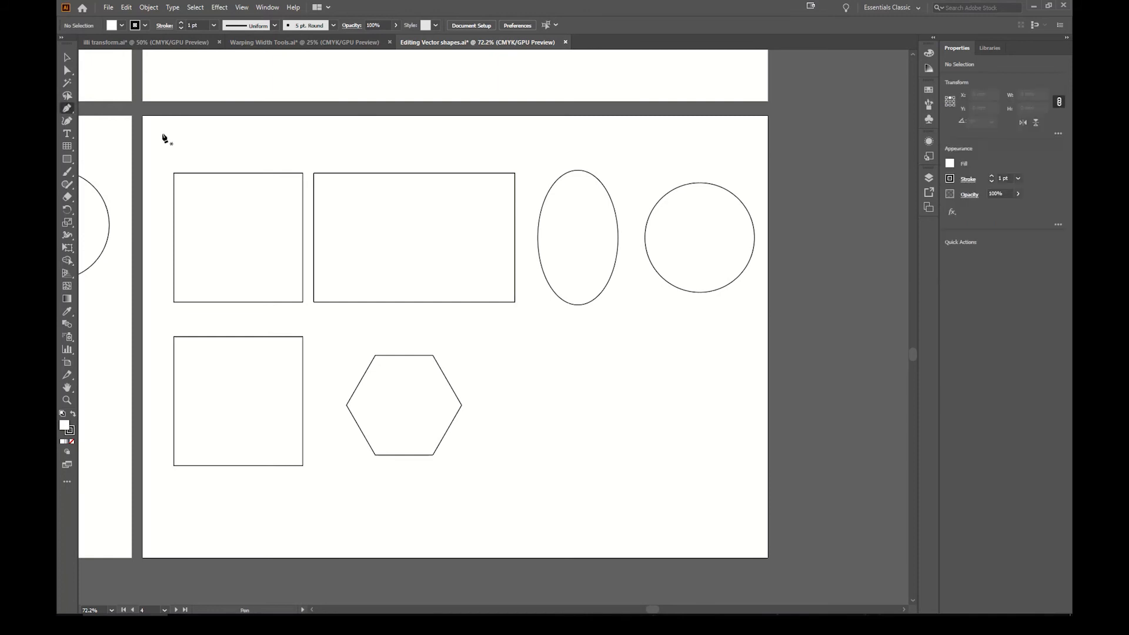
left_click(190, 133)
left_click_drag(305, 156, 366, 157)
left_click_drag(474, 155, 524, 182)
key("ctrl+z")
key("ctrl+z")
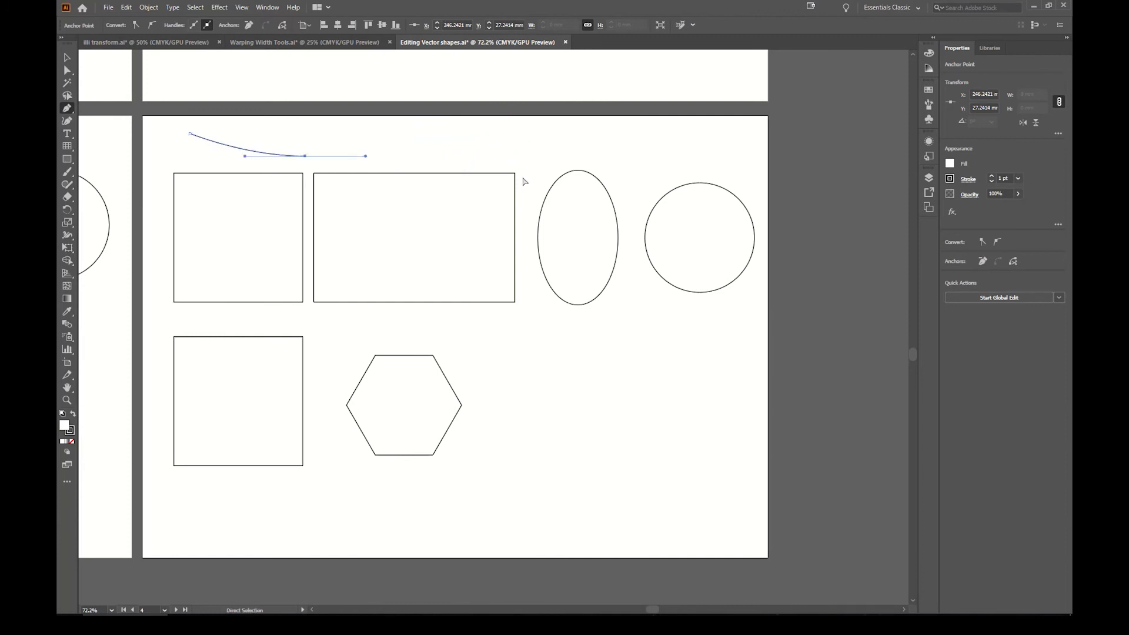
left_click_drag(452, 134, 639, 159)
key("ctrl+z")
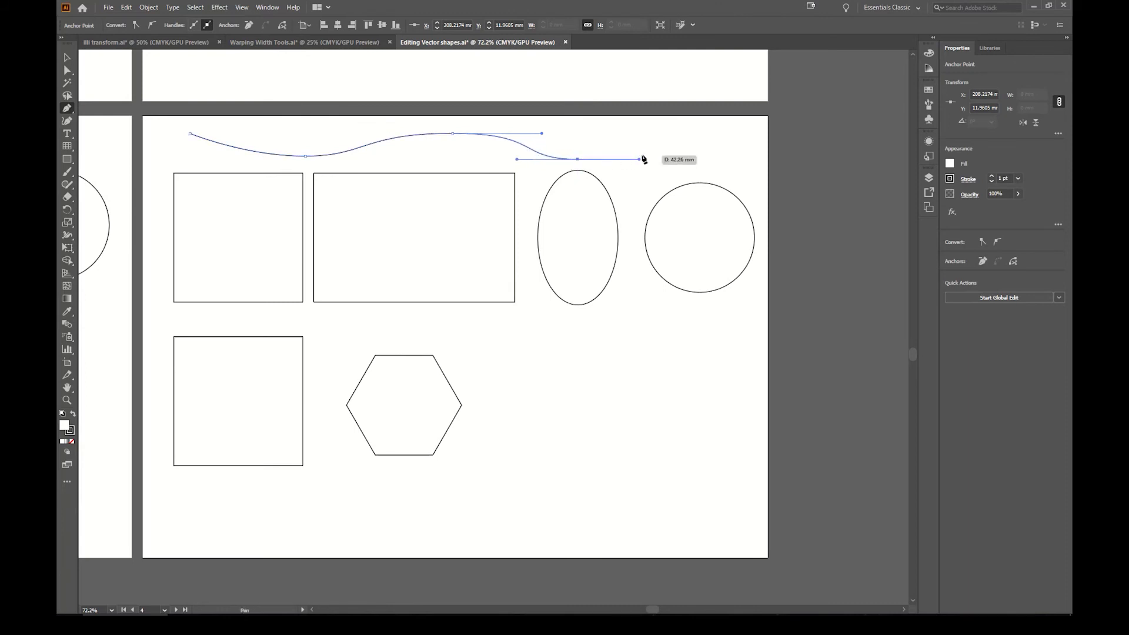
left_click(659, 134)
key("v")
left_click(696, 160)
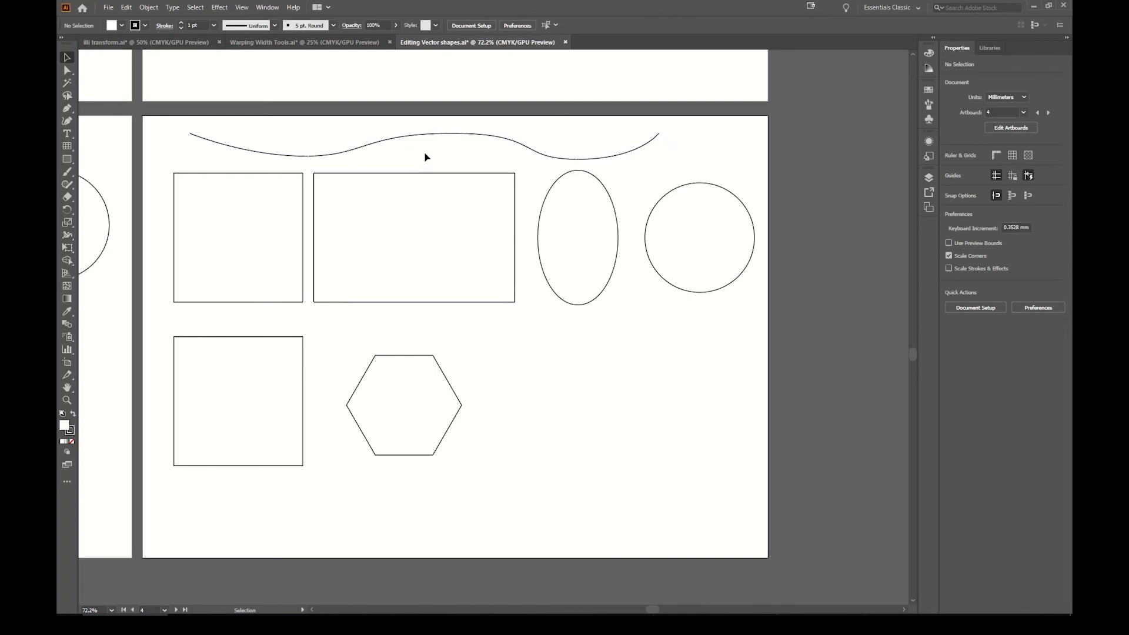
Set the wavy path's stroke weight to 12 pt.
left_click(415, 140)
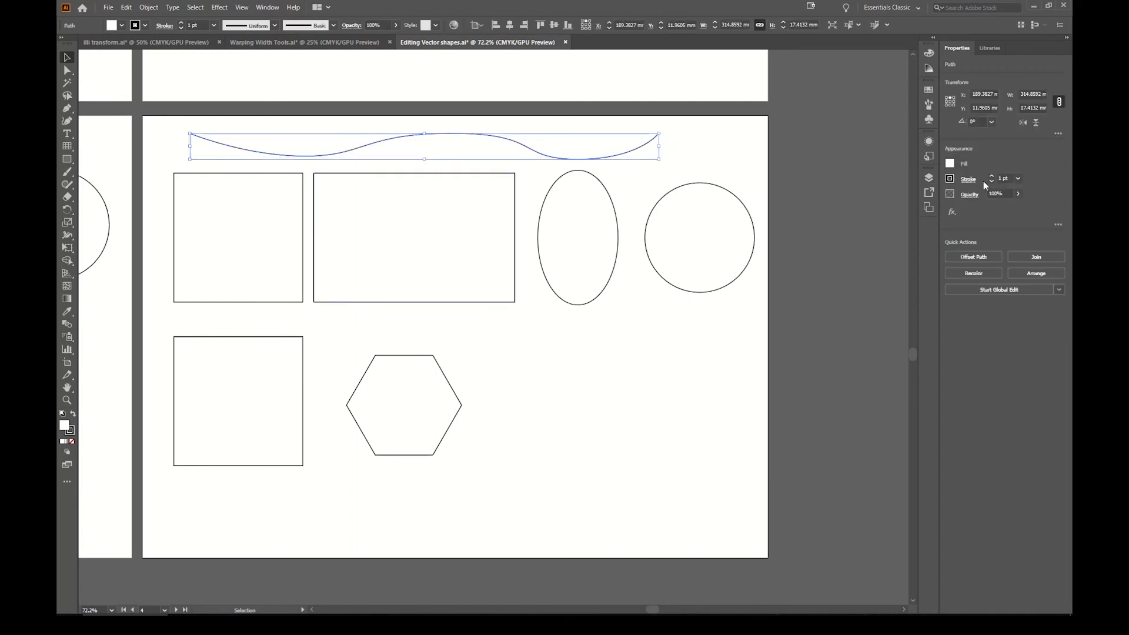
left_click(1019, 179)
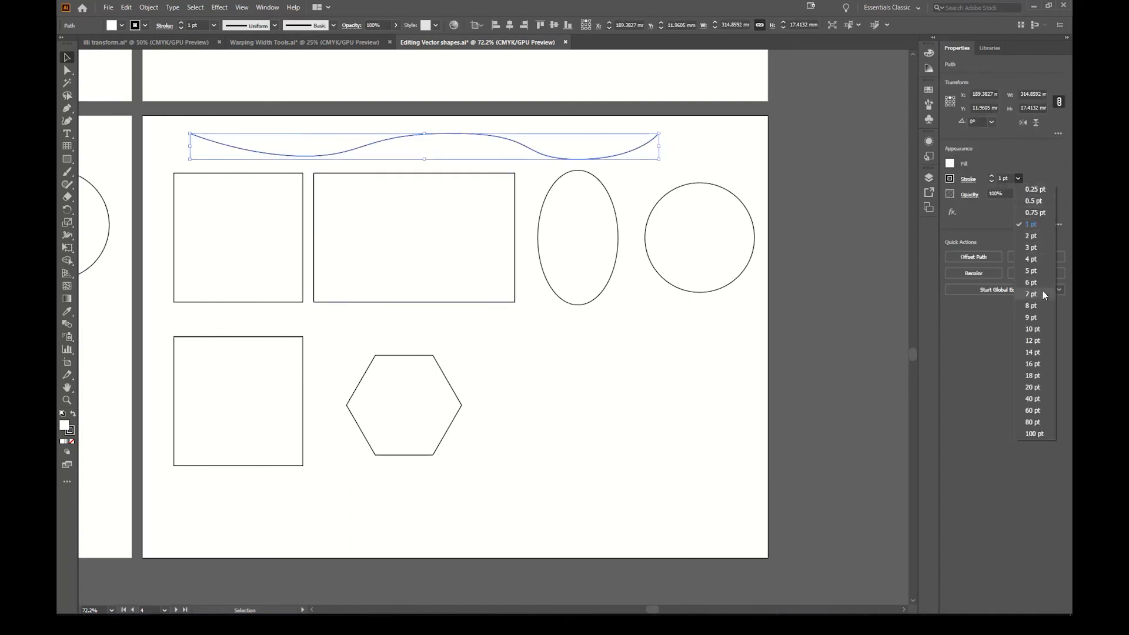
left_click(1041, 340)
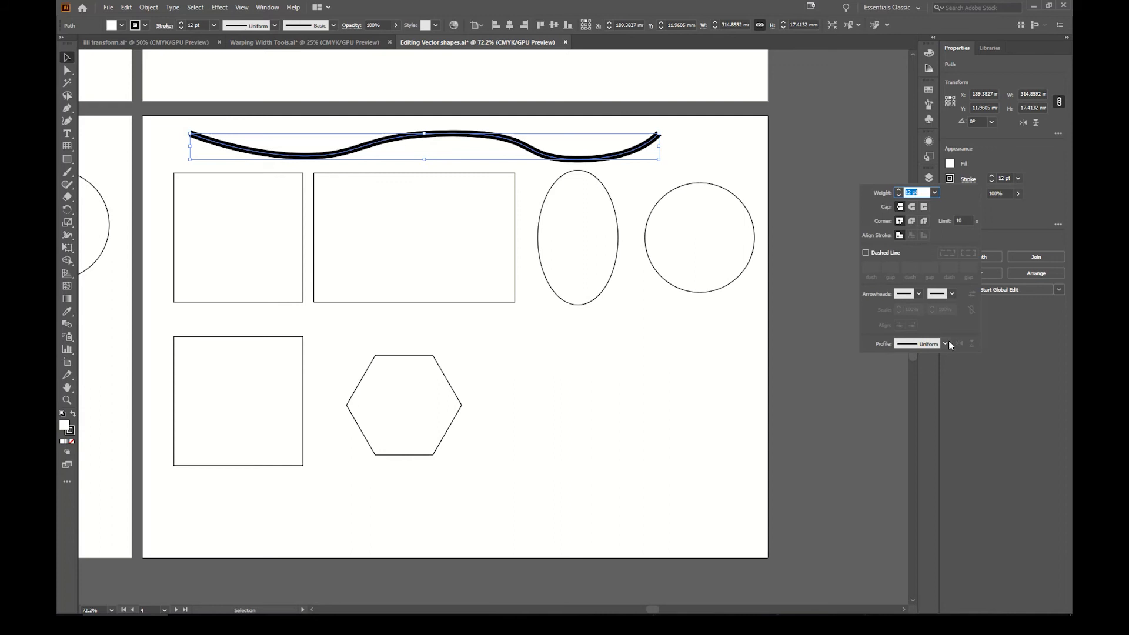
Try the double-bulge width profile on the wavy path, and replace it with the single-bulge profile tapered at both ends.
left_click(945, 344)
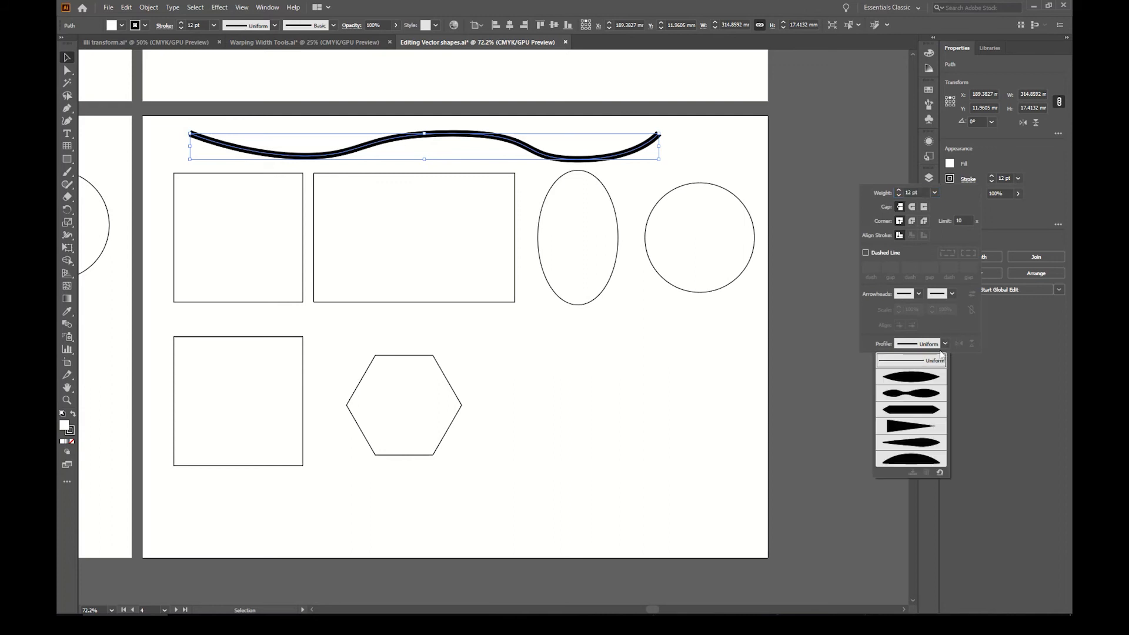
left_click(921, 395)
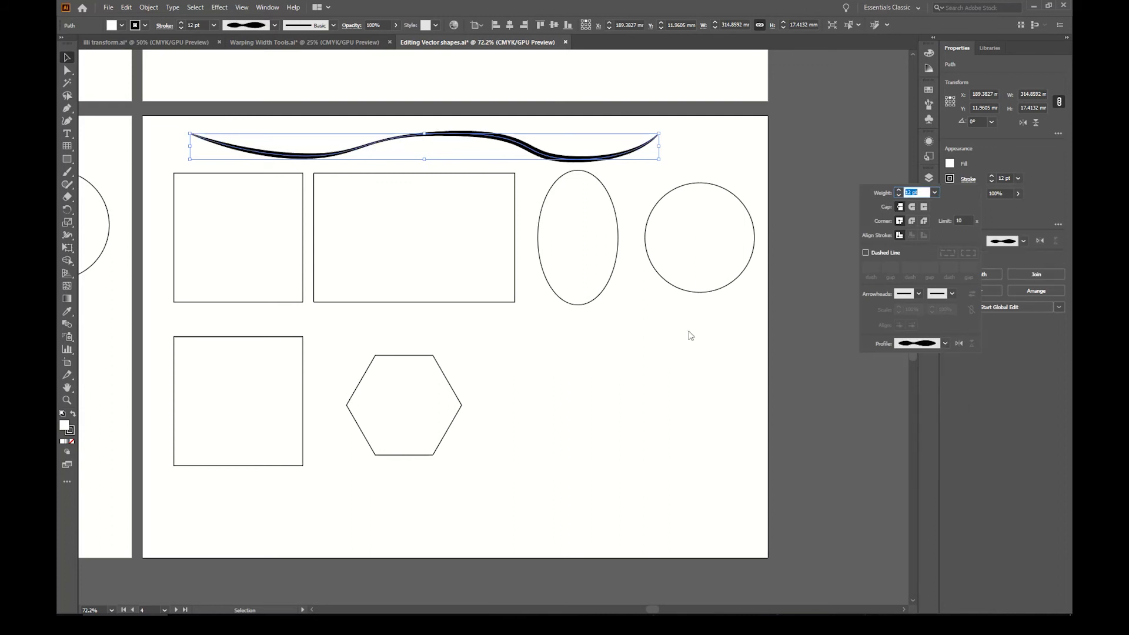
left_click(944, 344)
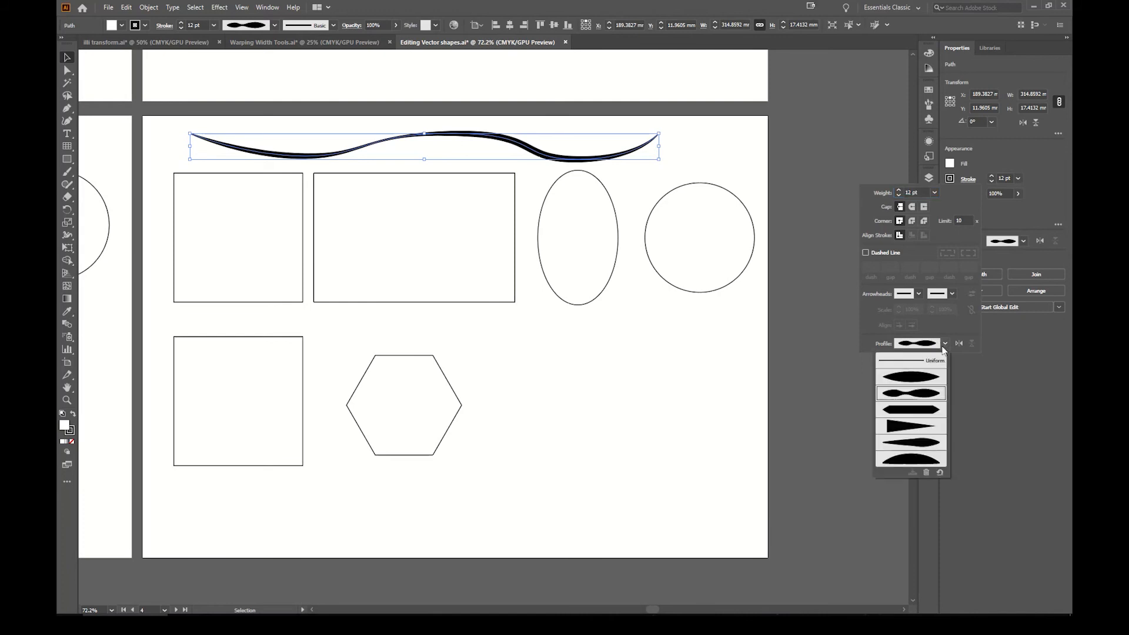
left_click(924, 377)
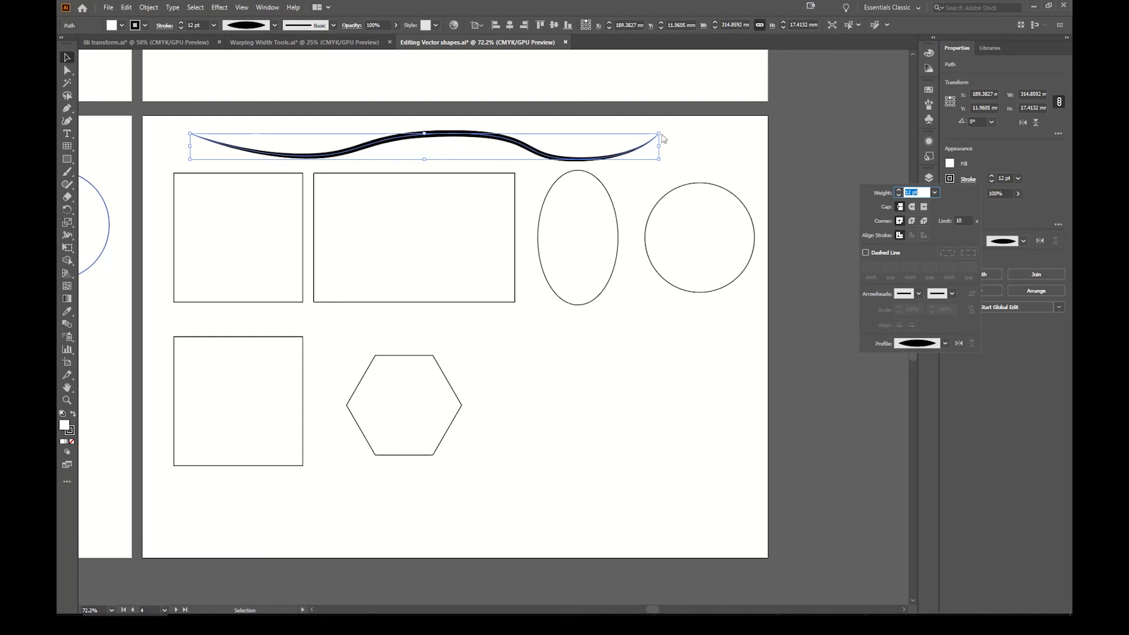
left_click(700, 169)
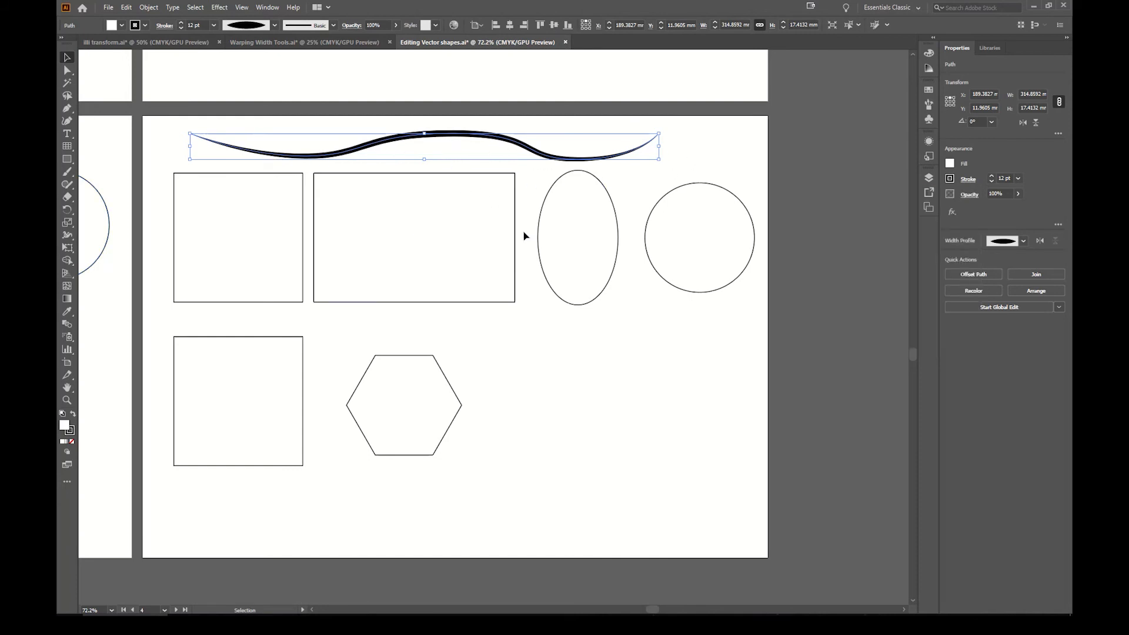
left_click(702, 418)
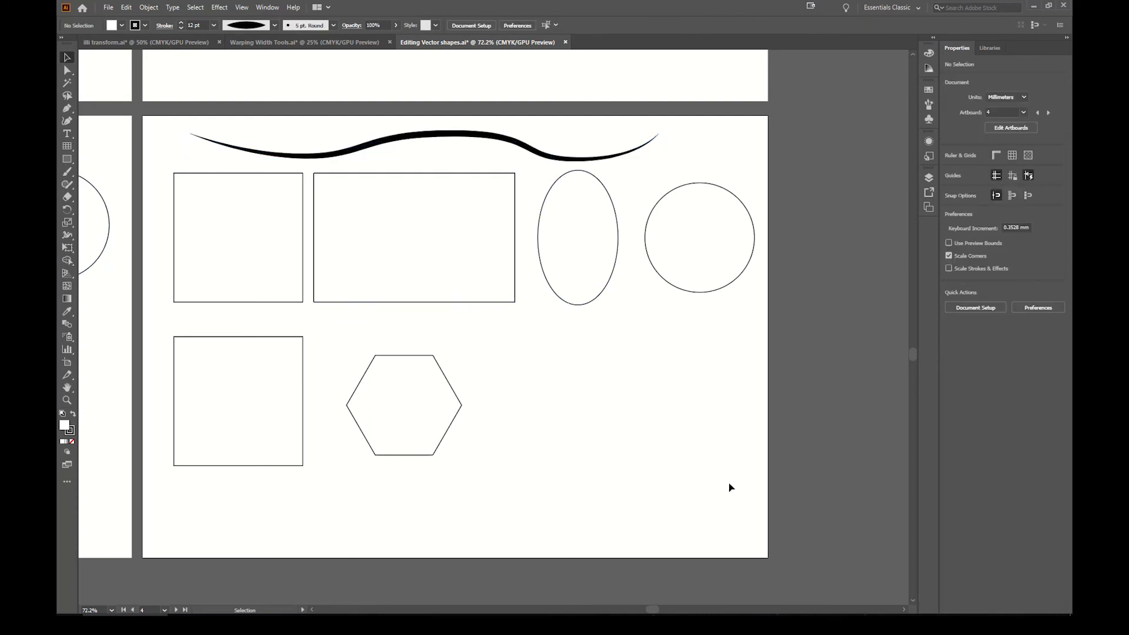
Set the stroke weight of all six closed shapes below the wavy path to 10 pt and deselect them.
left_click_drag(357, 299, 232, 227)
left_click(1018, 179)
left_click(1042, 327)
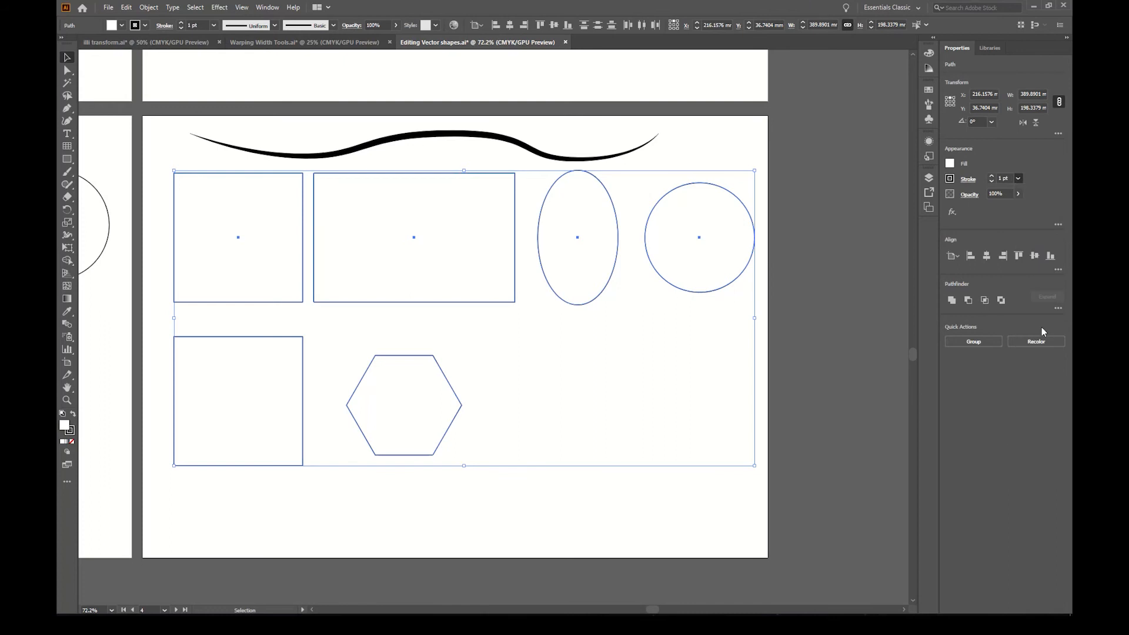
left_click(622, 374)
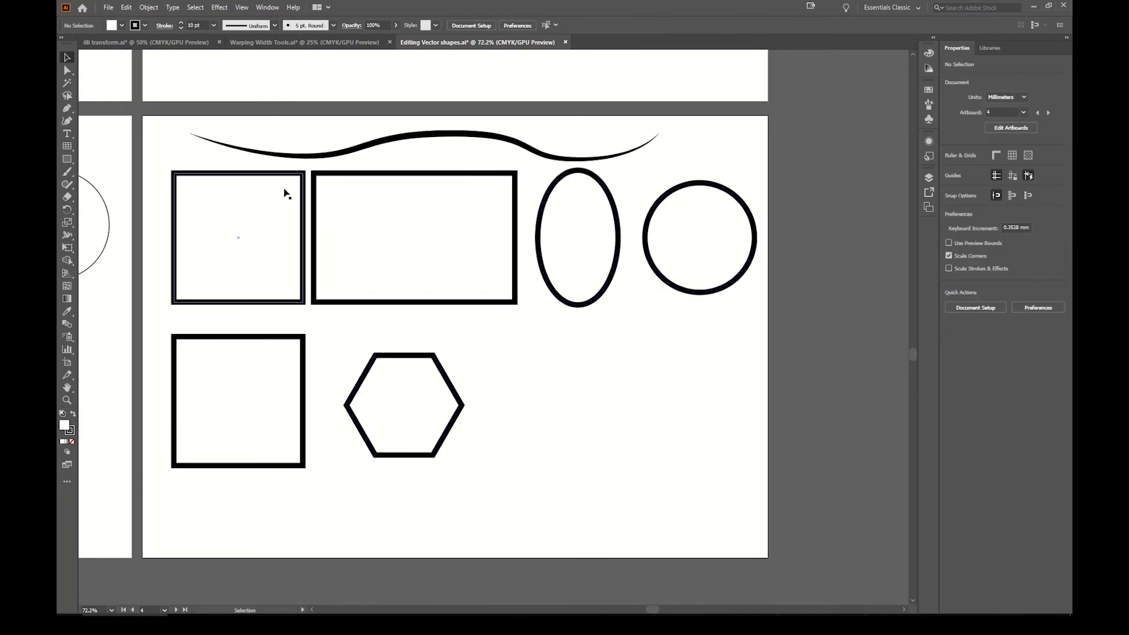
Widen the wavy path's stroke with the Width tool to about 11 mm near its left third, and thicken it right of its middle crest.
left_click(336, 155)
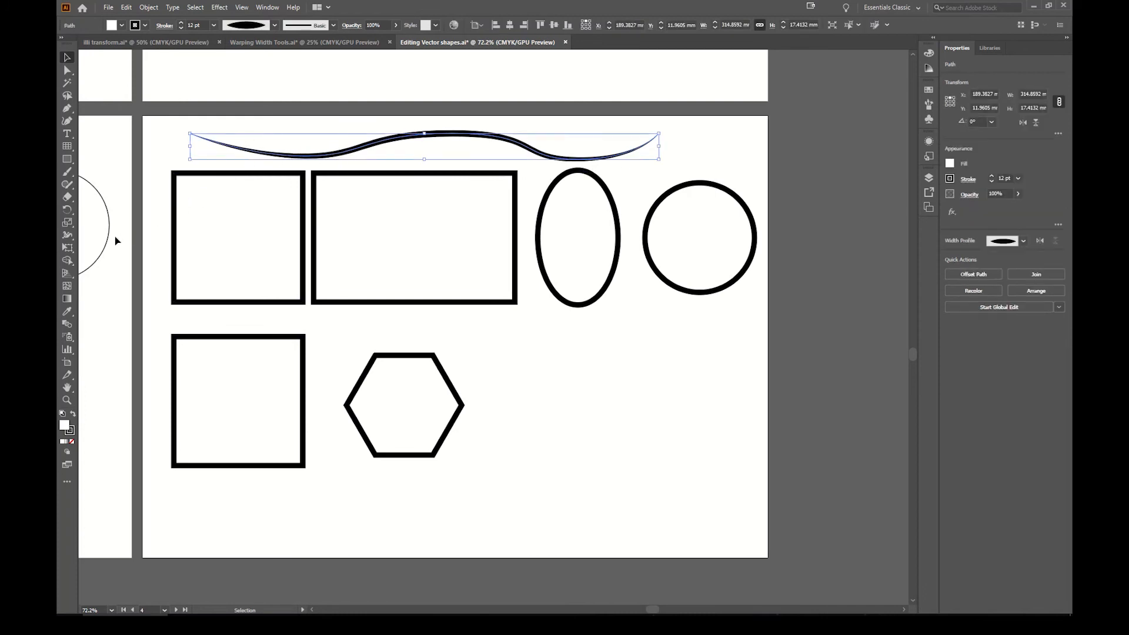
left_click(69, 234)
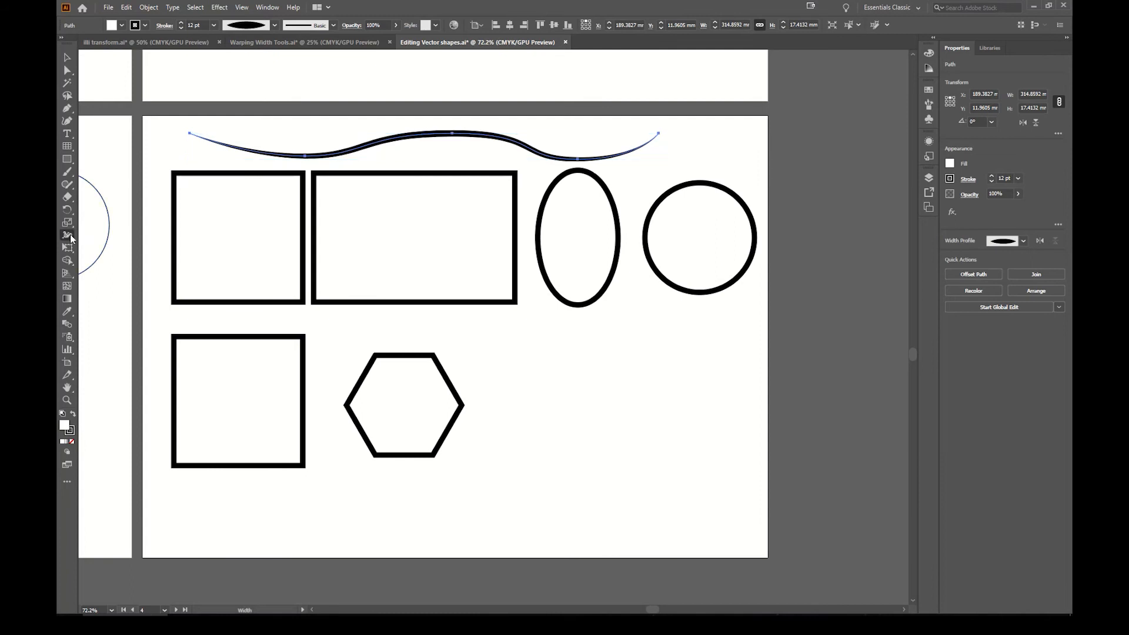
left_click_drag(343, 155, 346, 165)
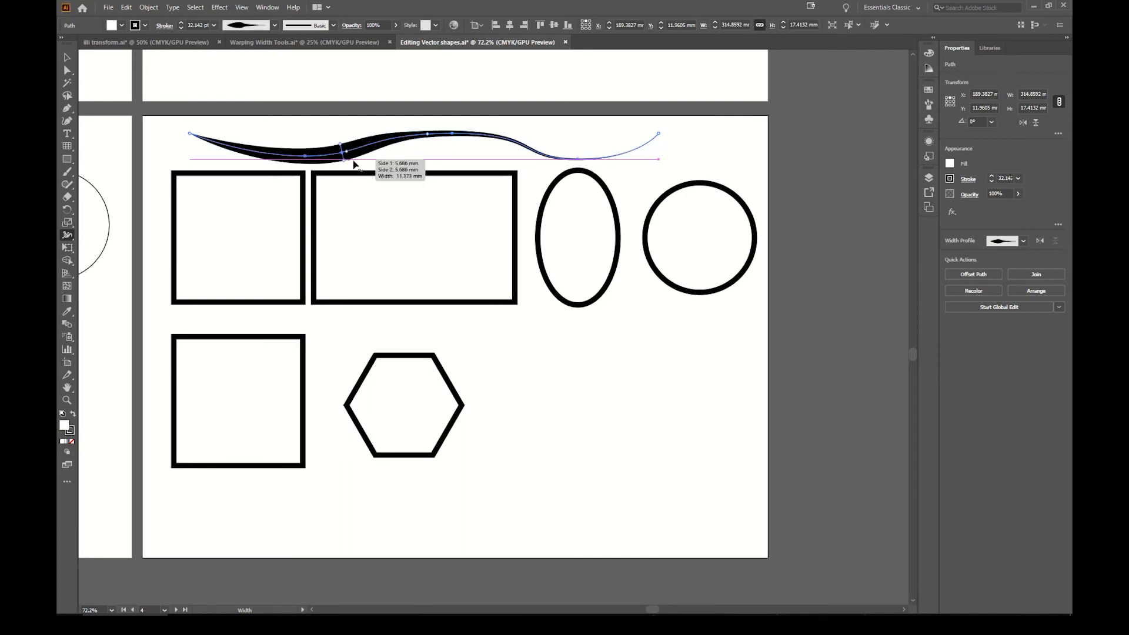
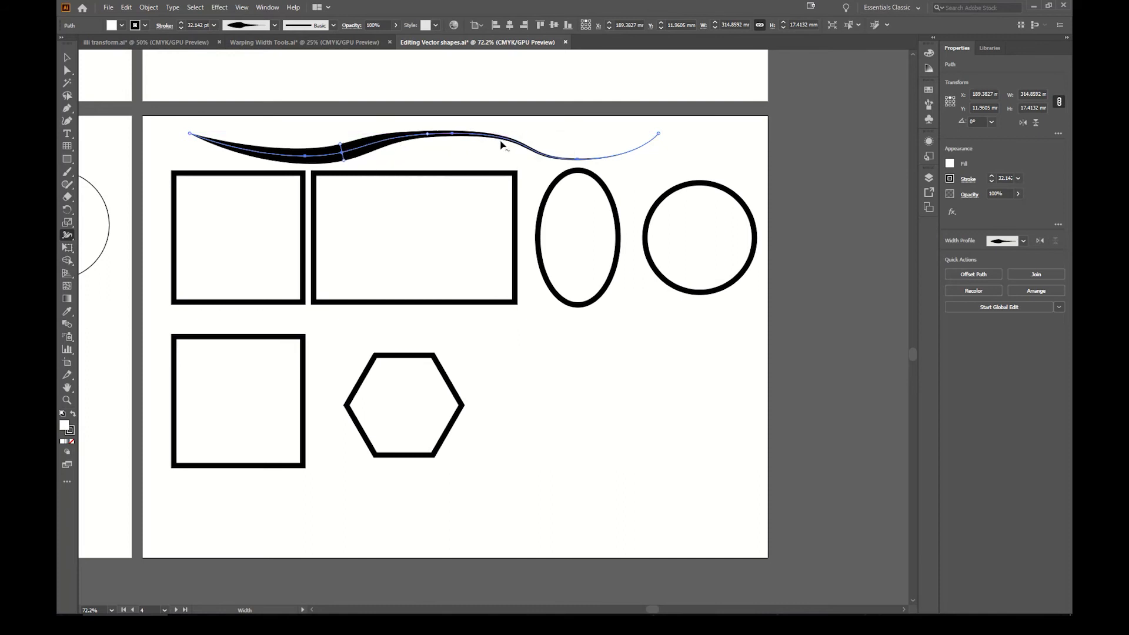
left_click_drag(495, 146, 496, 141)
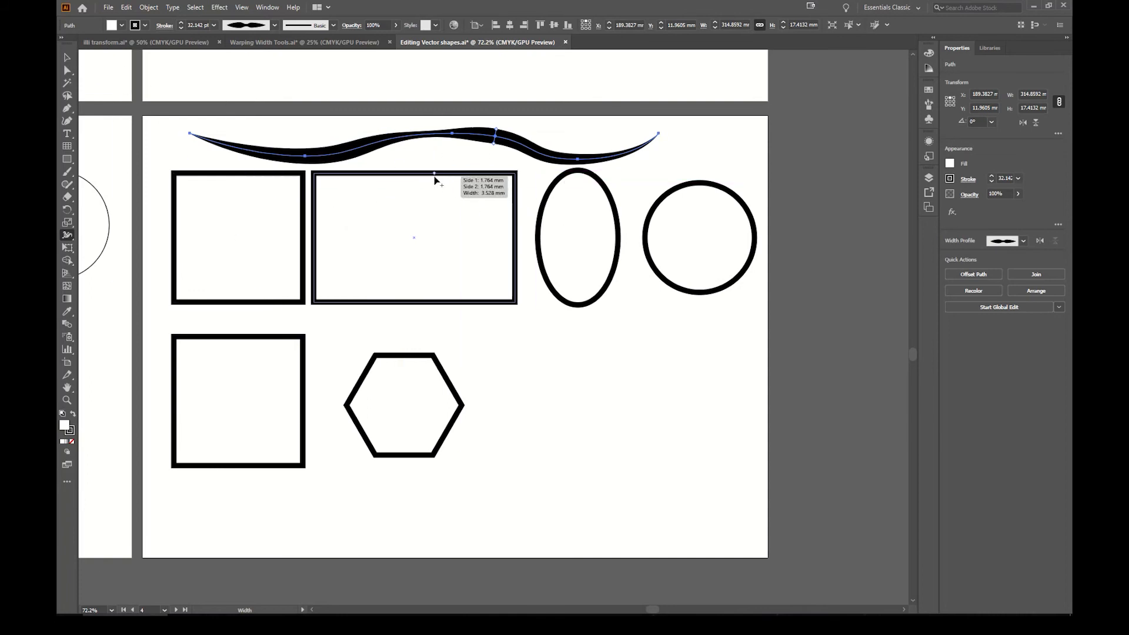
Thicken the wide rectangle's top and right edges and their shared corner, plus the left sides of the ellipse and circle, using the Width tool.
mouse_move(435, 179)
left_mouse_down()
mouse_move(464, 188)
mouse_move(457, 202)
mouse_move(439, 182)
left_mouse_up()
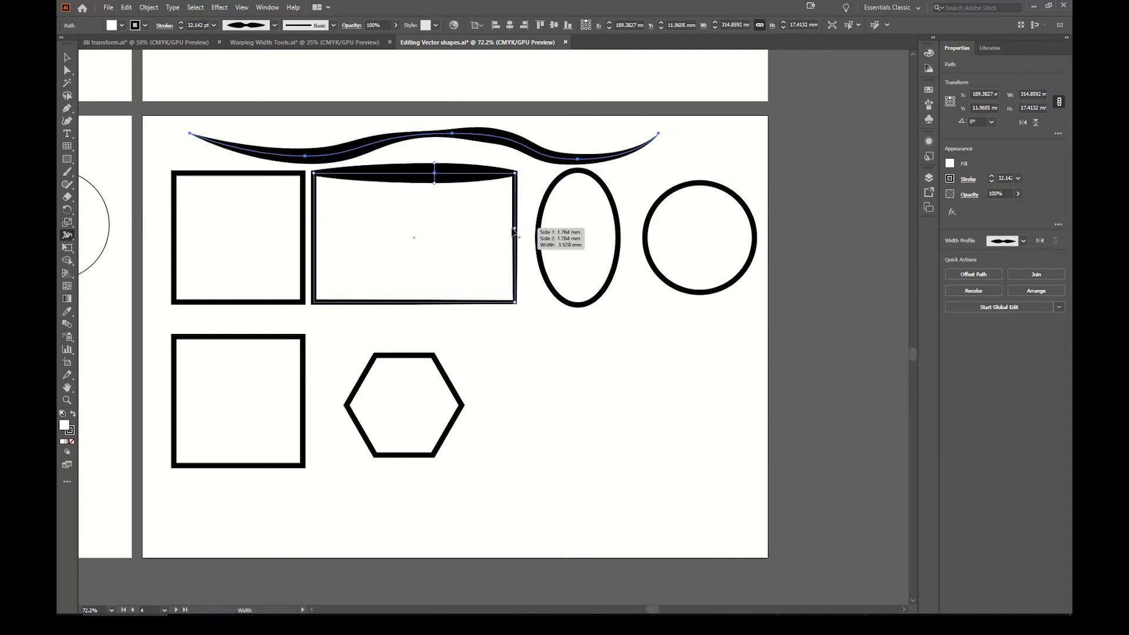
left_click_drag(515, 229, 526, 229)
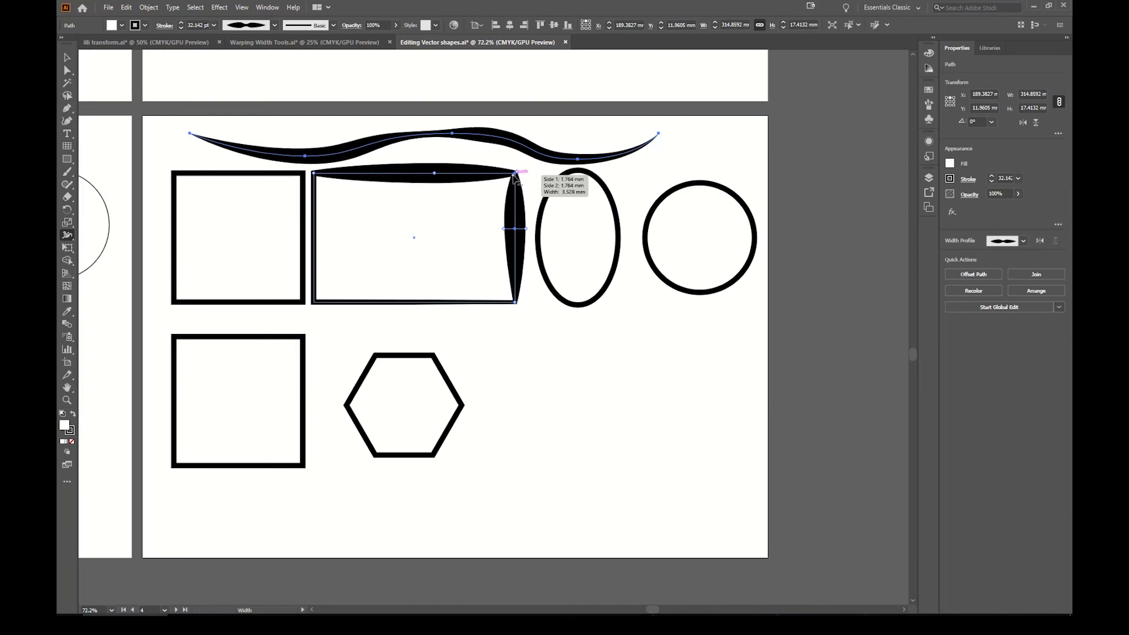
left_click_drag(516, 175, 511, 177)
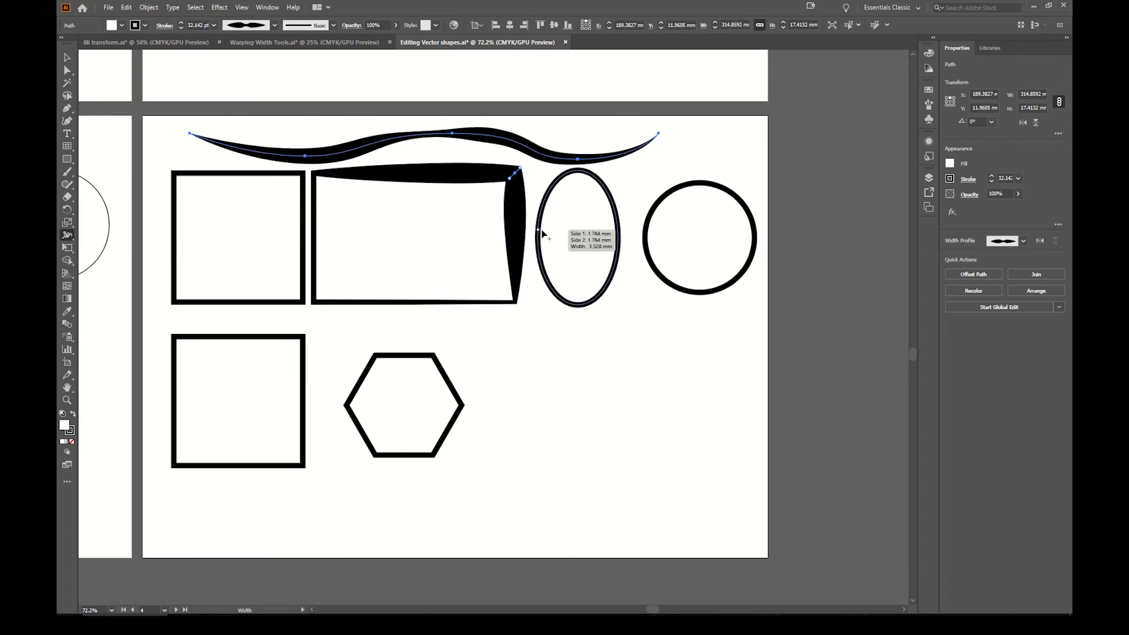
left_click_drag(540, 234, 550, 231)
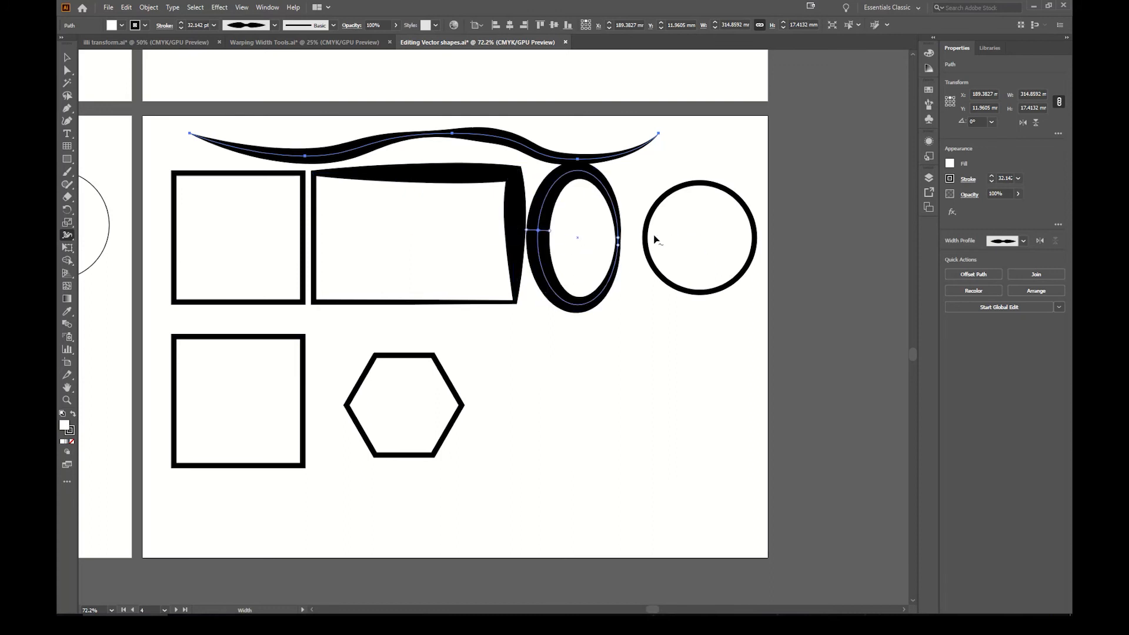
left_click_drag(651, 237, 657, 233)
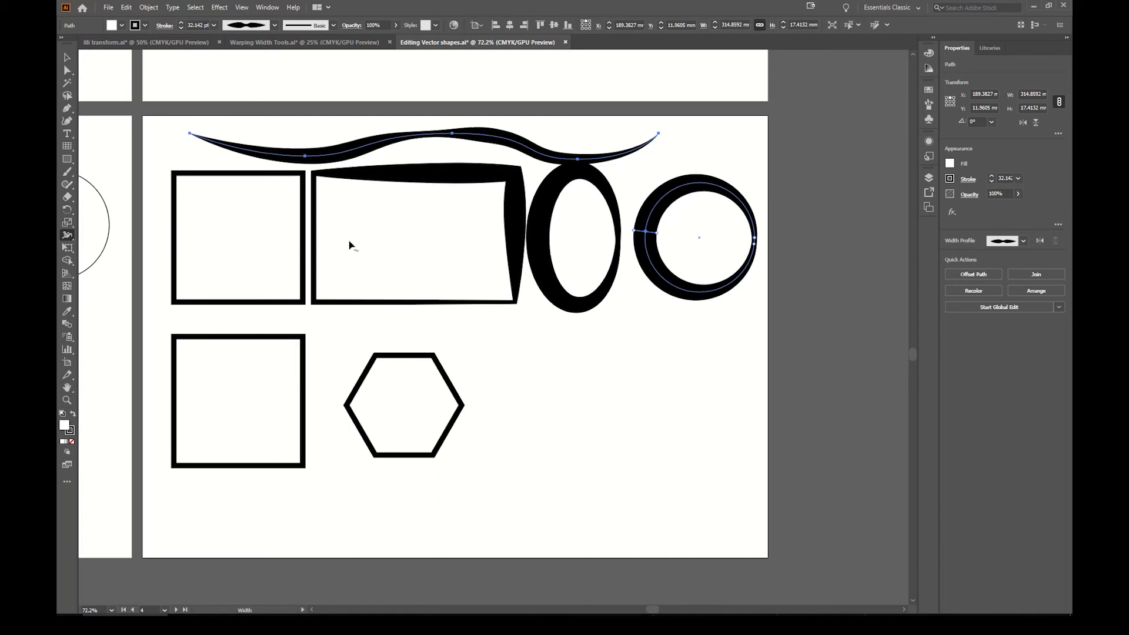
Distort the right half of the wavy path with the Warp tool, pulling the stretch before its right end downward.
left_click(70, 237)
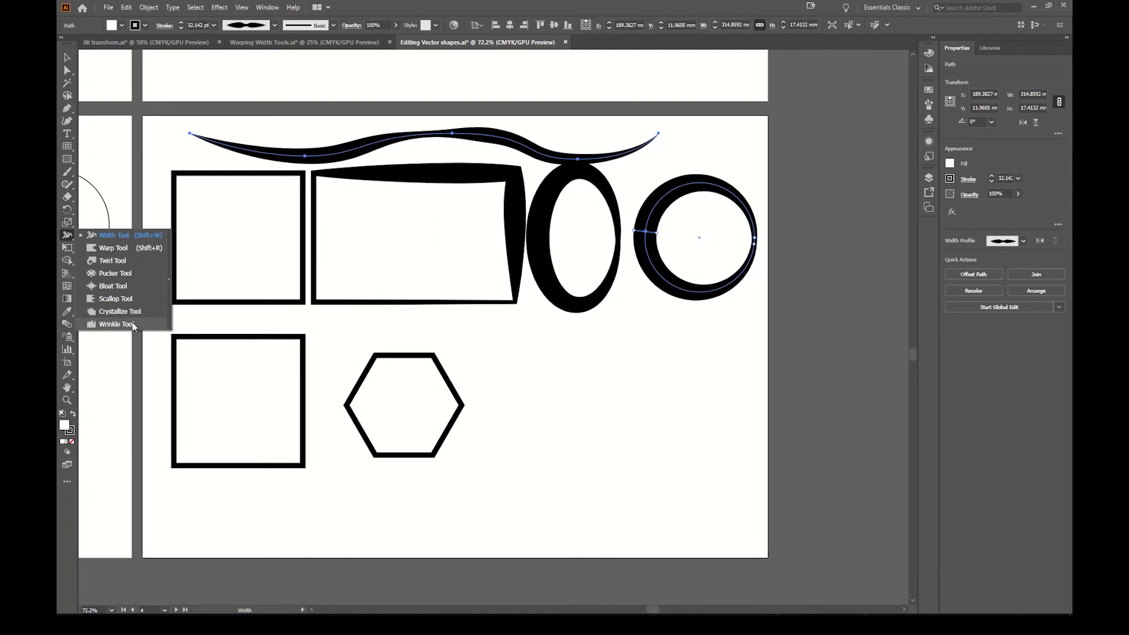
left_click(113, 248)
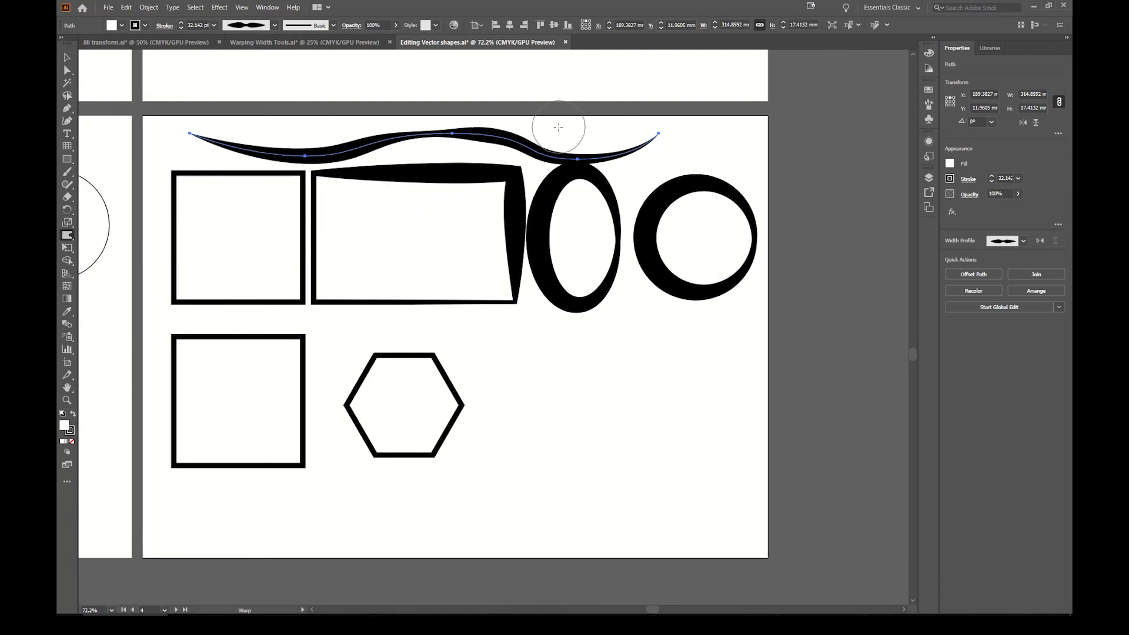
left_click(68, 57)
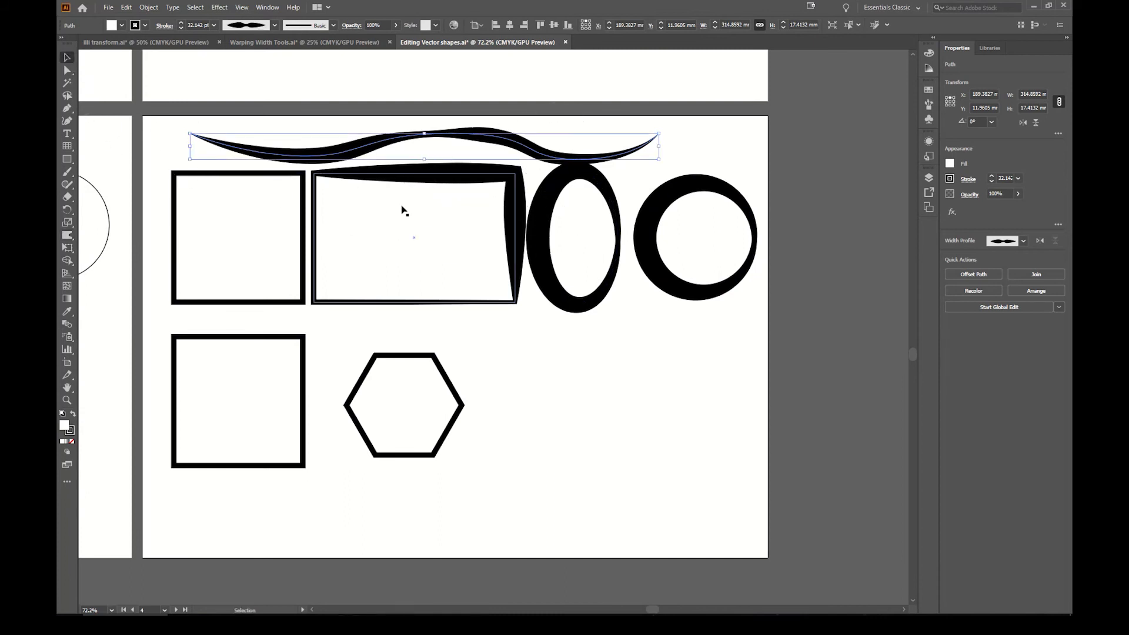
left_click(67, 237)
mouse_move(520, 143)
left_mouse_down()
mouse_move(537, 126)
mouse_move(485, 130)
mouse_move(505, 130)
mouse_move(501, 140)
mouse_move(521, 130)
mouse_move(548, 138)
left_mouse_up()
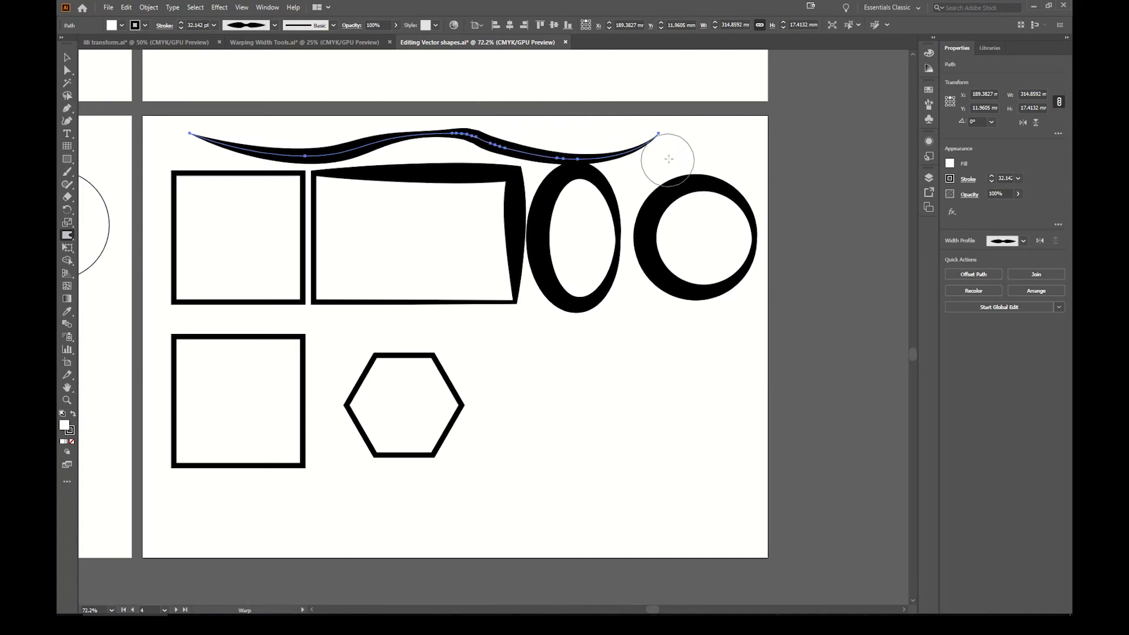
left_click_drag(623, 121, 658, 168)
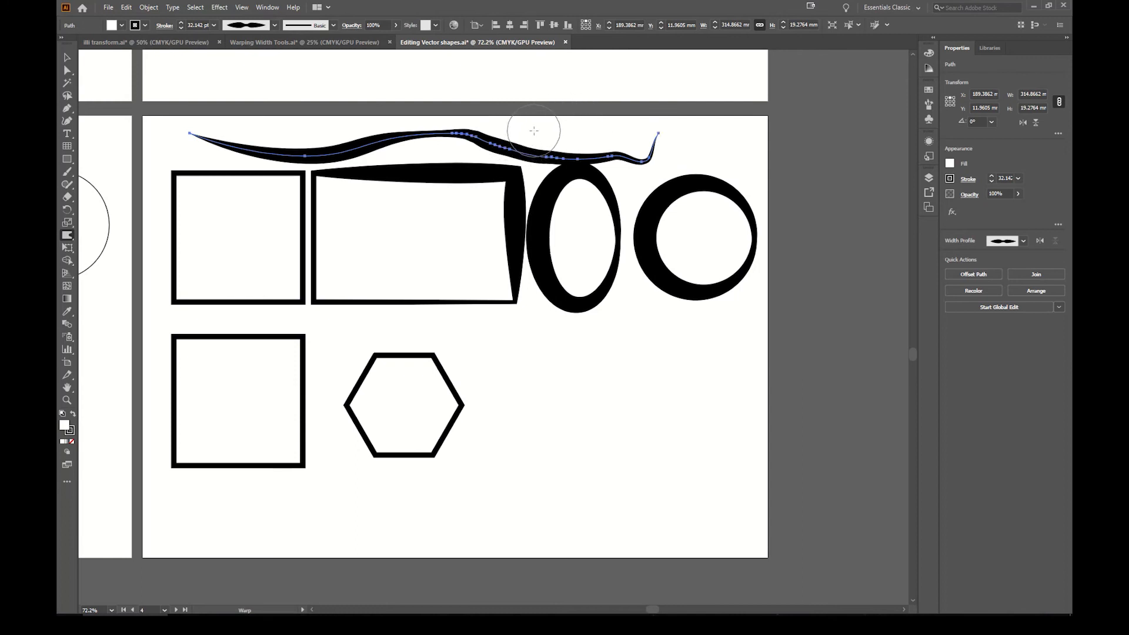
mouse_move(529, 142)
left_mouse_down()
mouse_move(548, 123)
mouse_move(561, 132)
mouse_move(522, 144)
left_mouse_up()
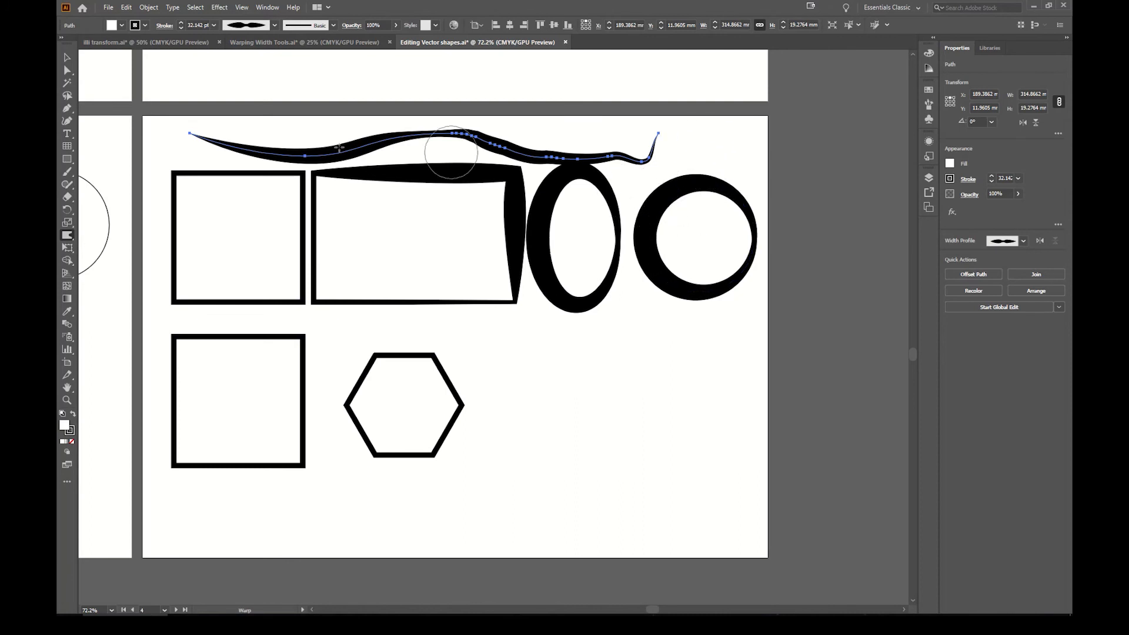
Dent the circle's upper-right edge inward with the Warp tool.
left_click(69, 57)
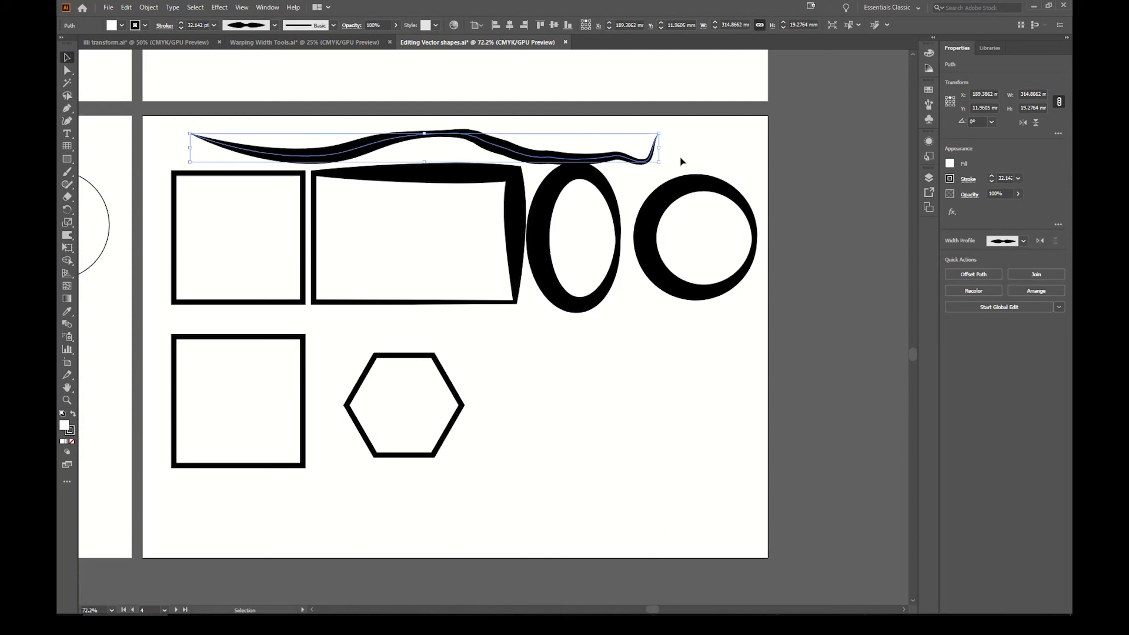
left_click(714, 184)
left_click(69, 236)
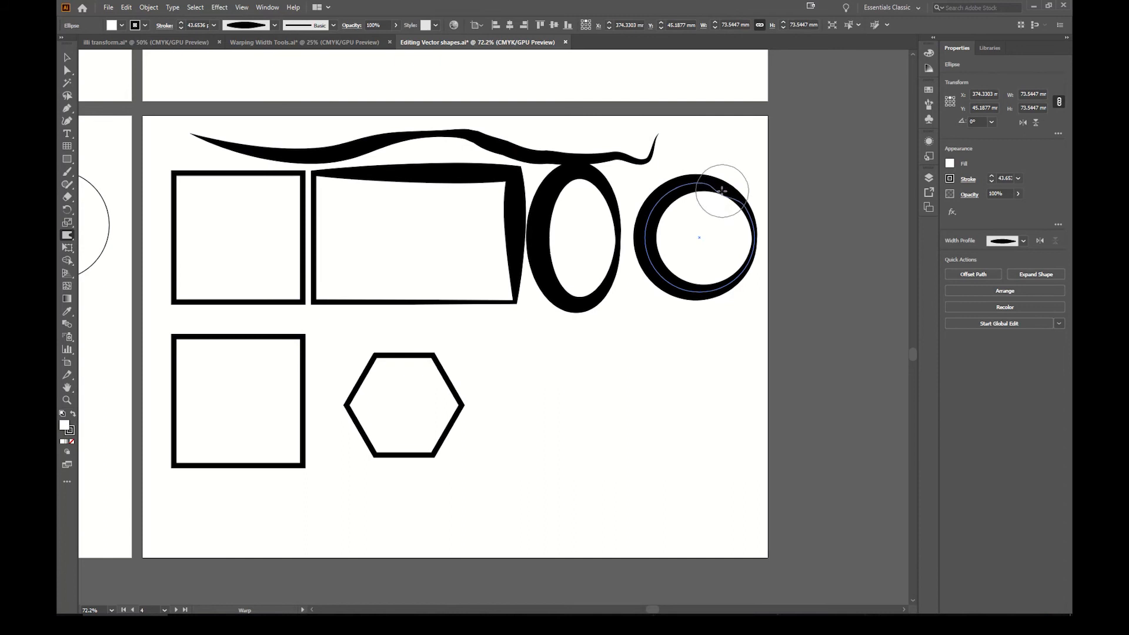
left_click_drag(714, 206, 726, 183)
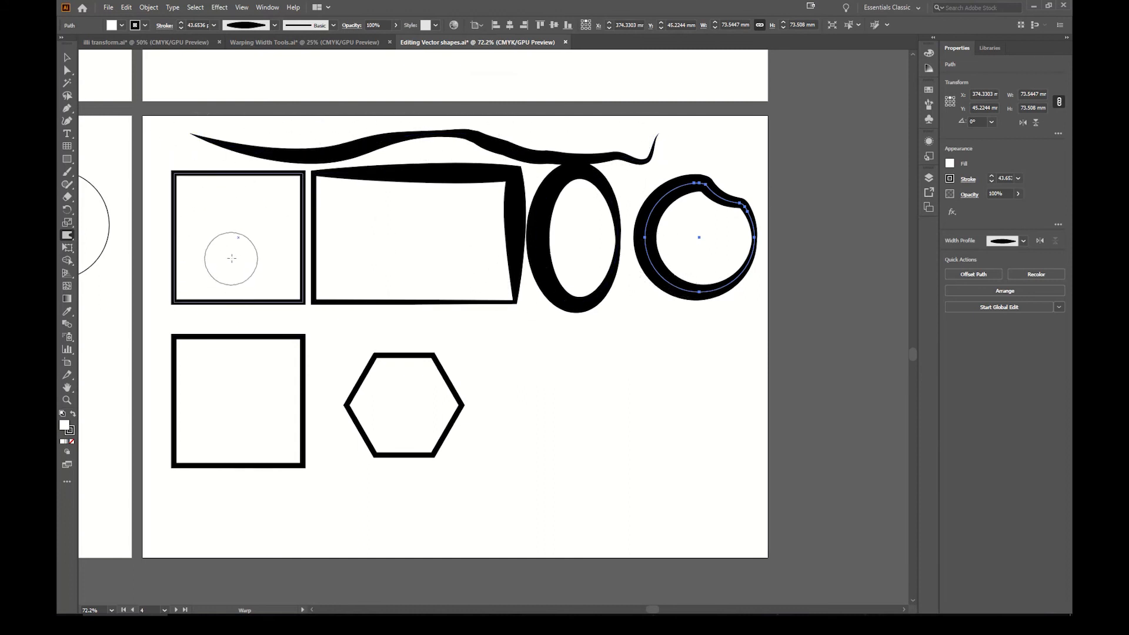
key("v")
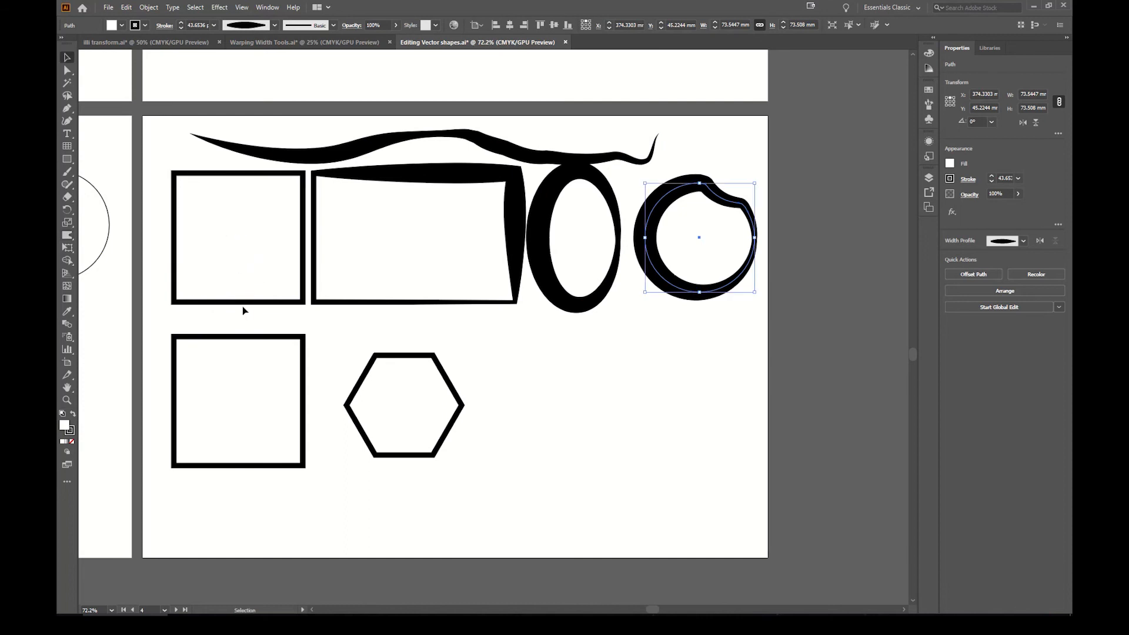
Distort the top edge and the upper part of the left edge of the first upper square with the Warp tool.
left_click(241, 303)
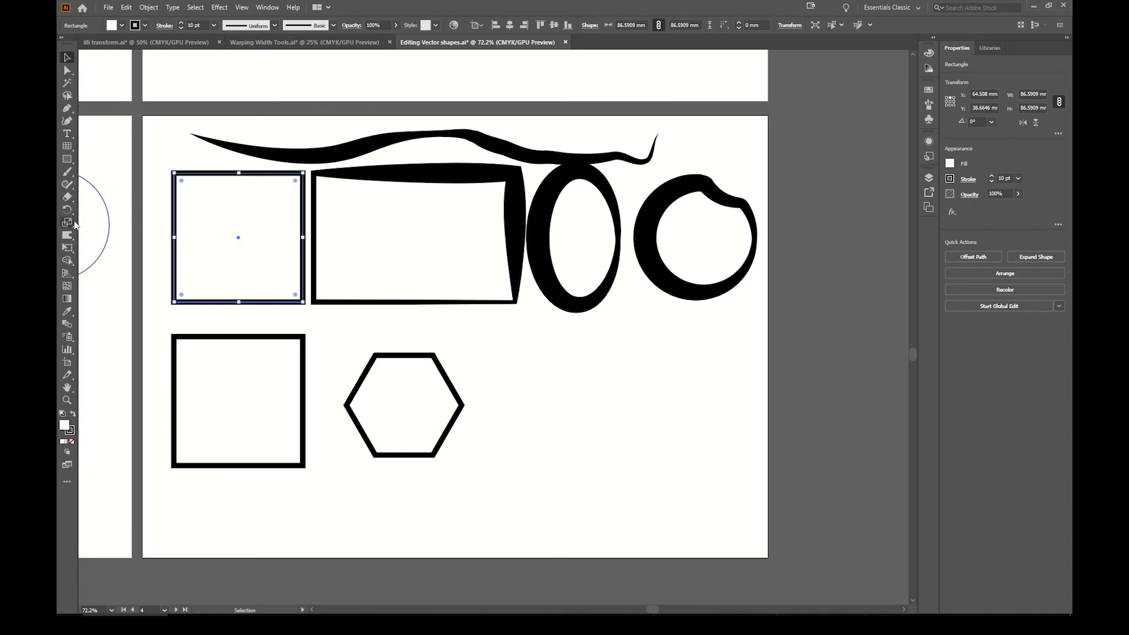
left_click(67, 235)
left_click_drag(220, 194, 272, 189)
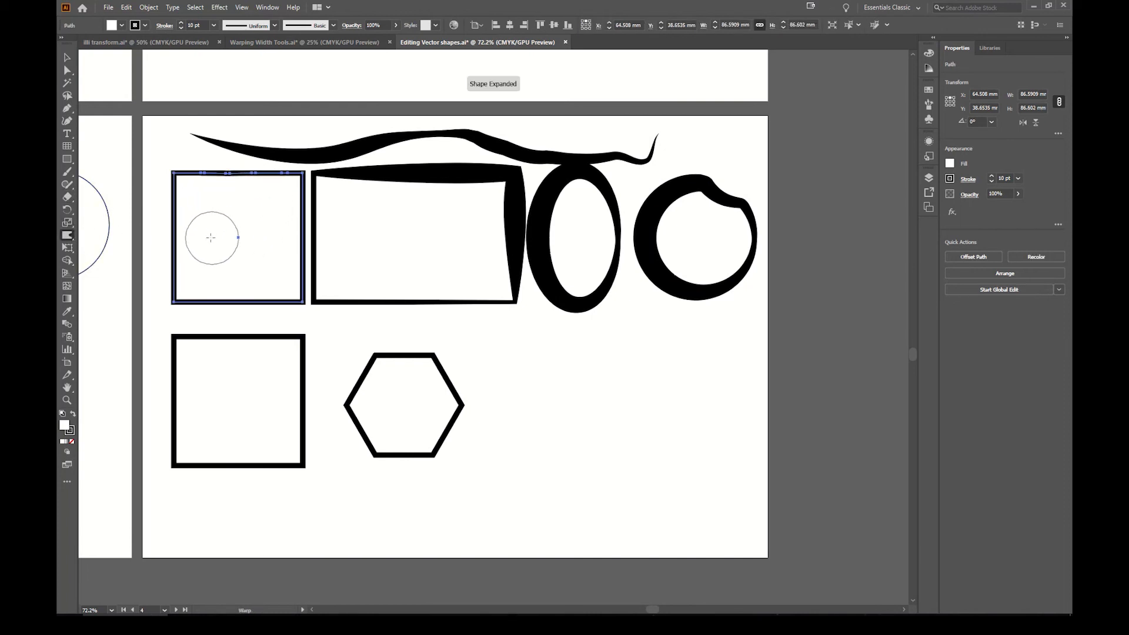
mouse_move(184, 214)
left_mouse_down()
mouse_move(196, 202)
mouse_move(194, 269)
mouse_move(168, 271)
left_mouse_up()
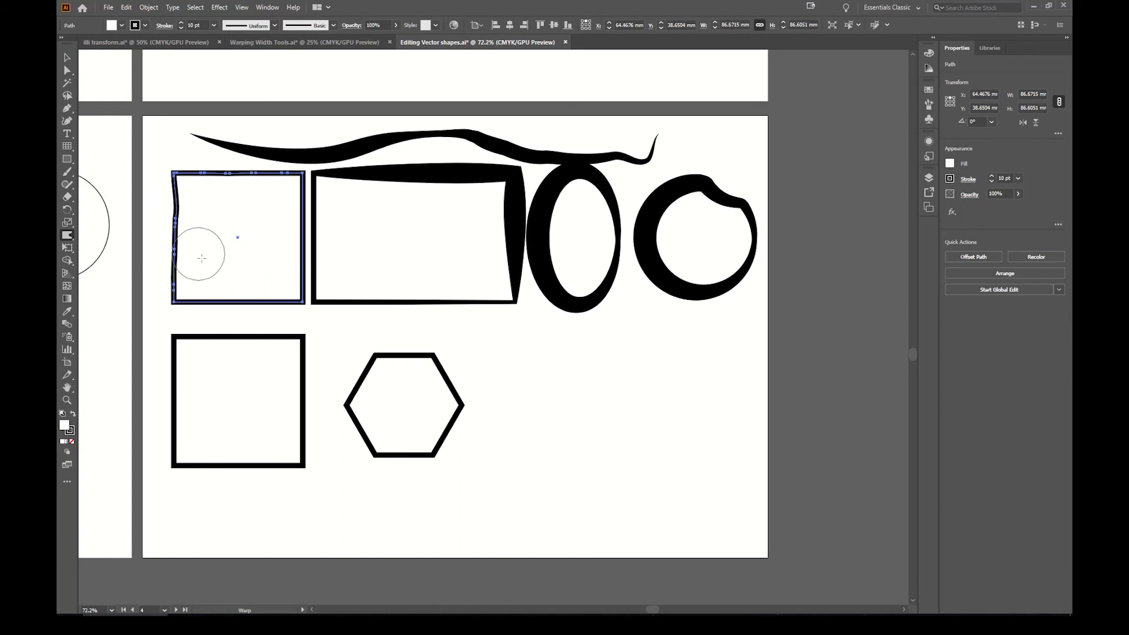
Twirl the middle of the square's left edge and the left part of its top edge into spirals with the Twirl tool.
left_click(68, 237)
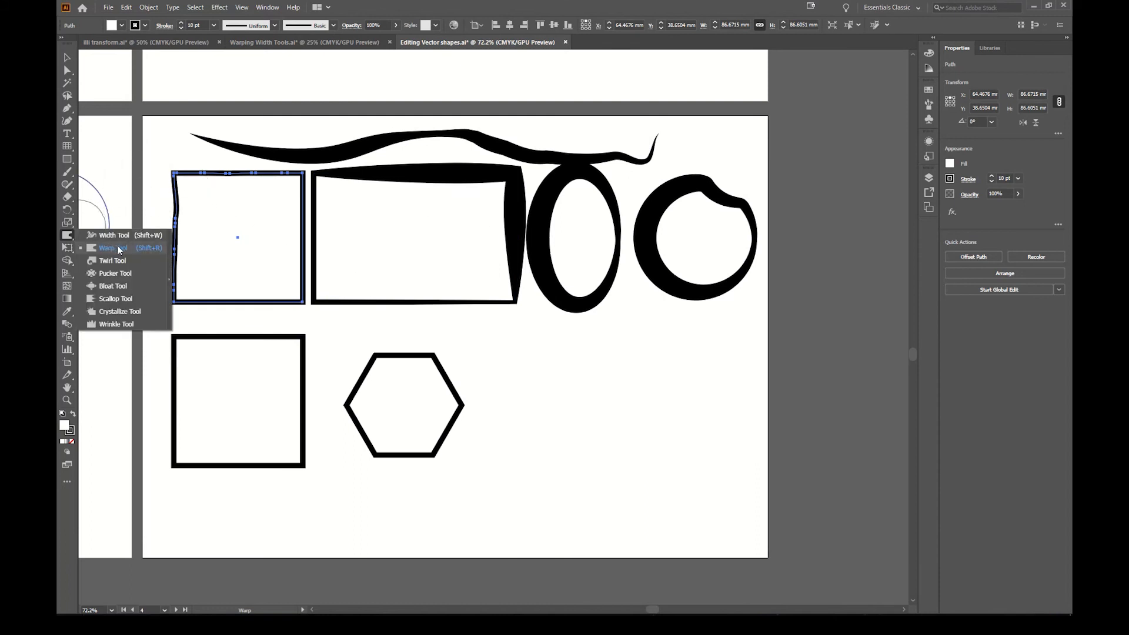
left_click(115, 261)
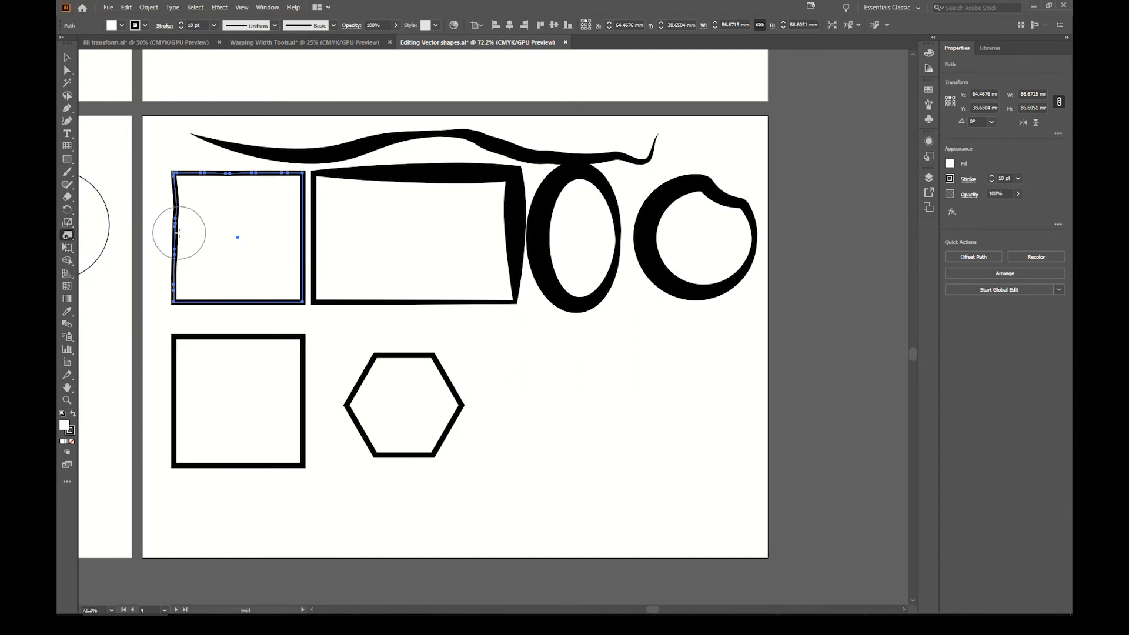
left_click_drag(180, 233, 179, 233)
mouse_move(202, 177)
left_mouse_down()
mouse_move(257, 173)
mouse_move(227, 180)
left_mouse_up()
Try further twirls around the square's lower-left corner and its remaining edges, and undo them.
left_click_drag(179, 279, 181, 280)
mouse_move(255, 273)
left_mouse_down()
mouse_move(247, 281)
mouse_move(262, 279)
left_mouse_up()
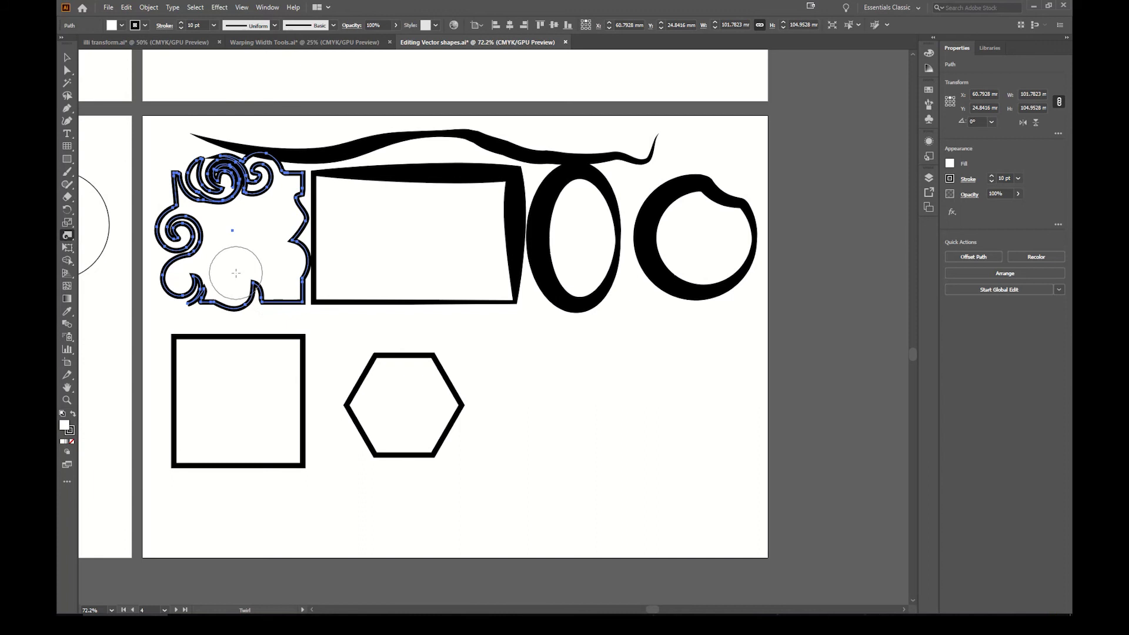
key("ctrl")
key("ctrl+z")
key("ctrl+z")
key("ctrl+z")
key("ctrl+z")
key("ctrl+z")
key("ctrl+z")
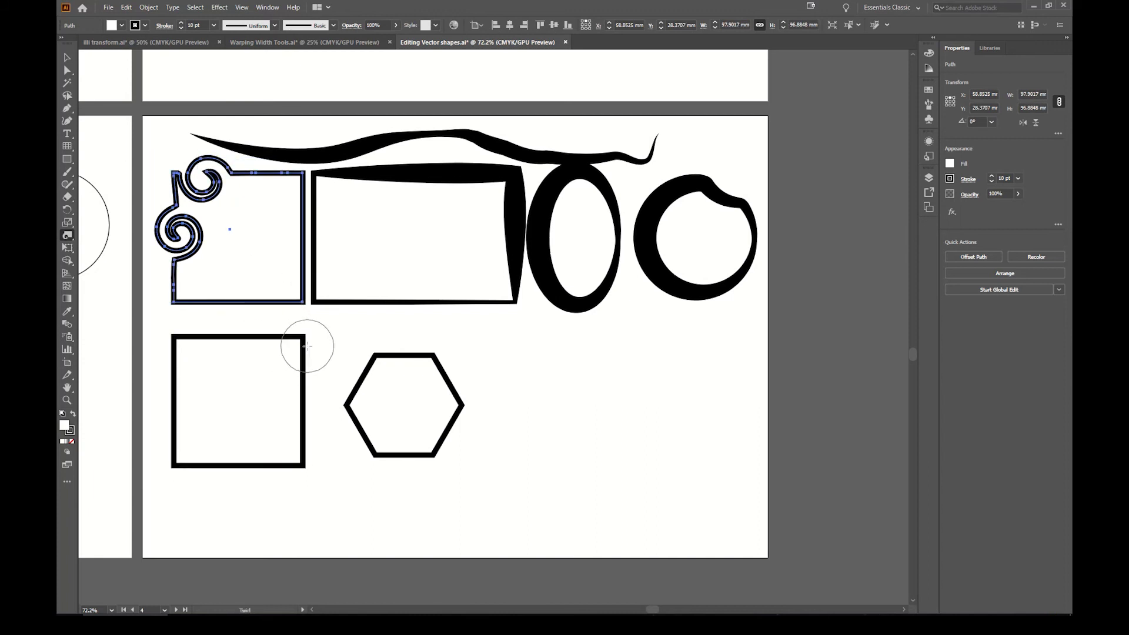
Pull the wide rectangle's bottom edge into three inward peaks with the Pucker tool, and ripple the middle of its top edge.
key("v")
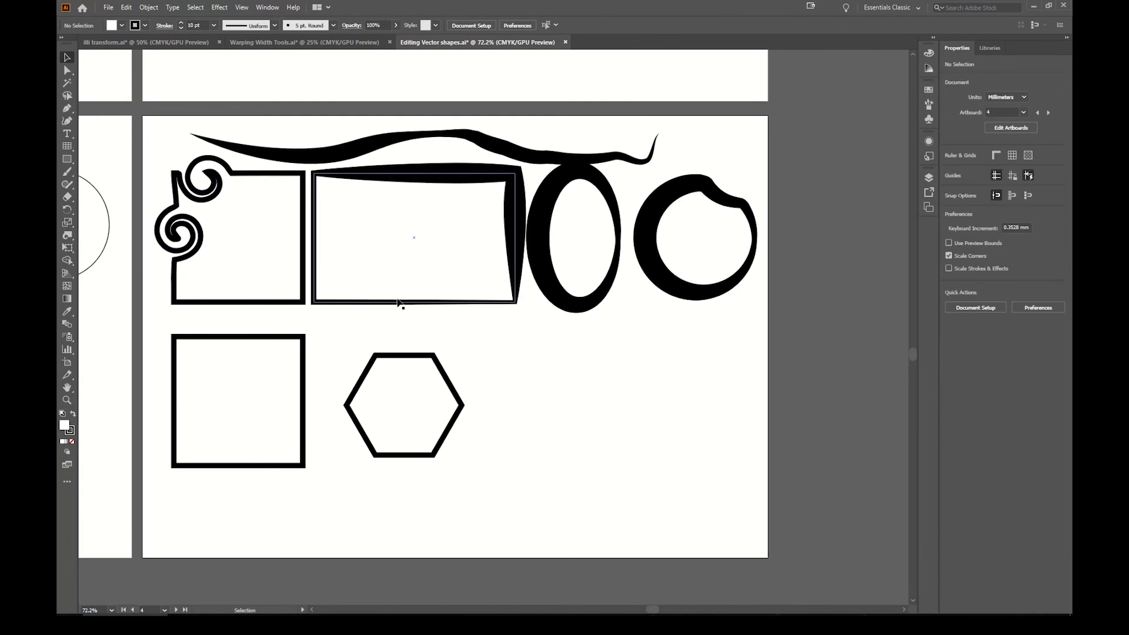
left_click(397, 303)
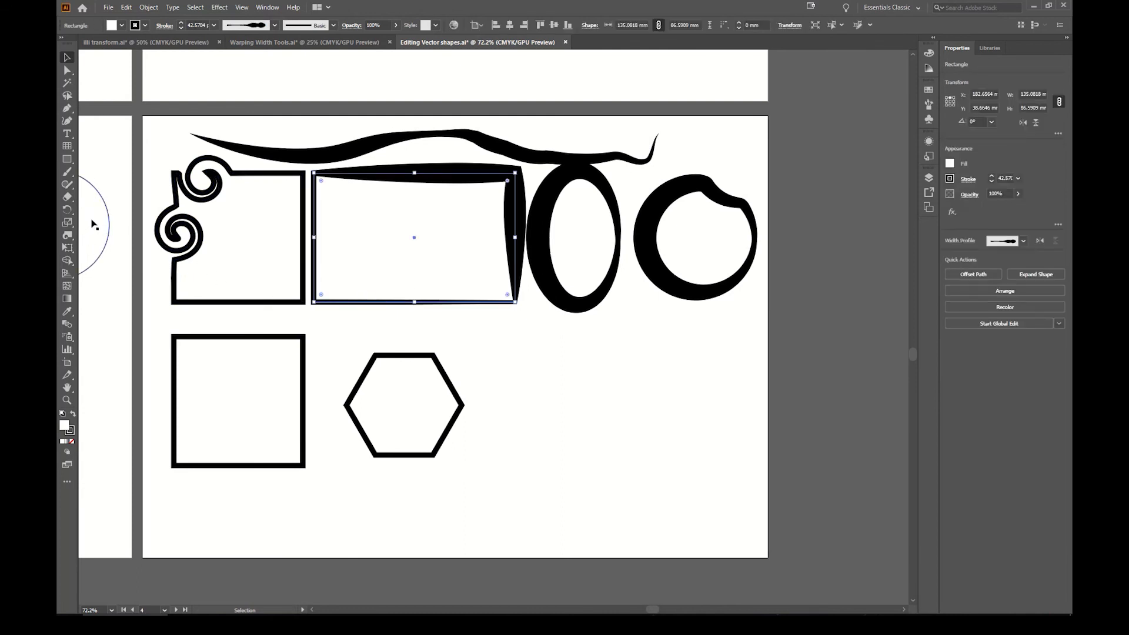
left_click(68, 236)
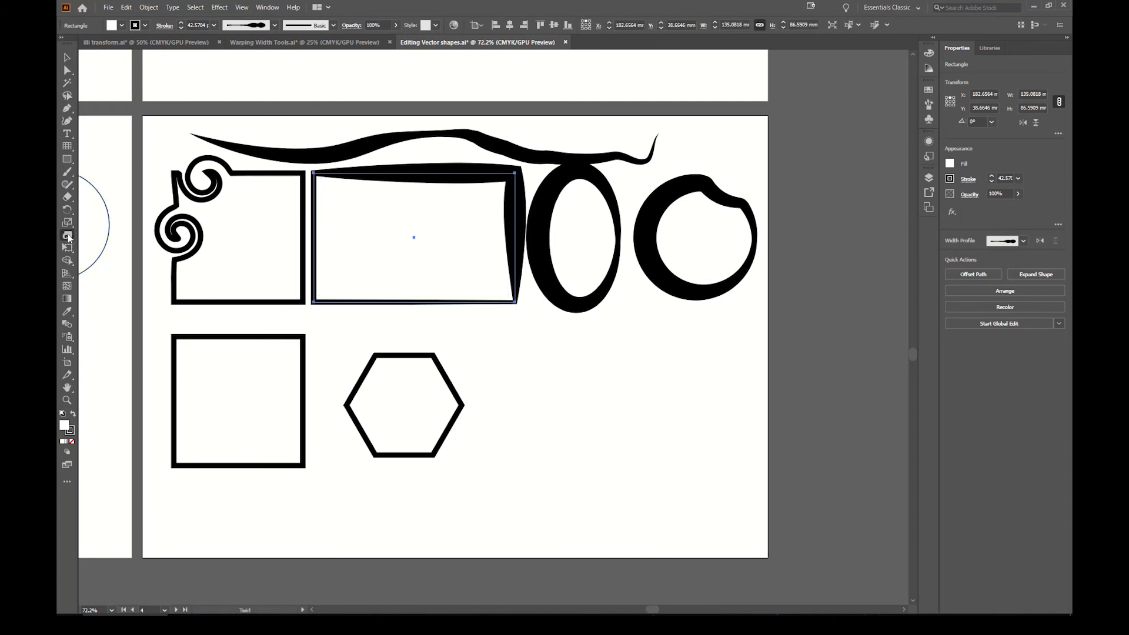
left_click_drag(68, 236, 112, 274)
mouse_move(370, 287)
left_mouse_down()
mouse_move(366, 270)
mouse_move(419, 272)
left_mouse_up()
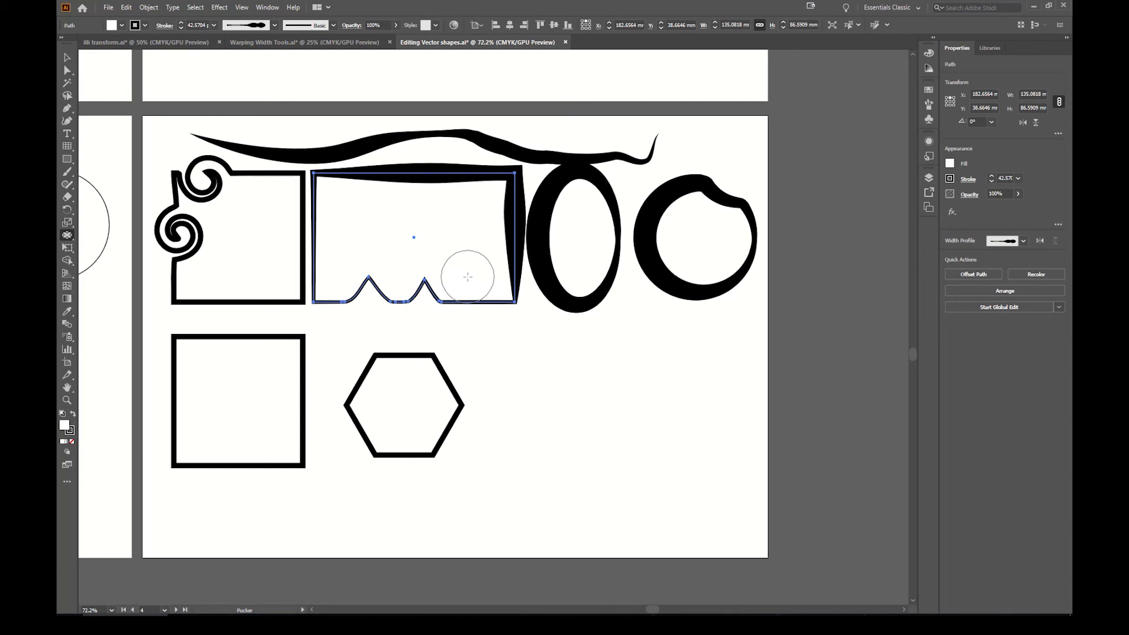
left_click(468, 277)
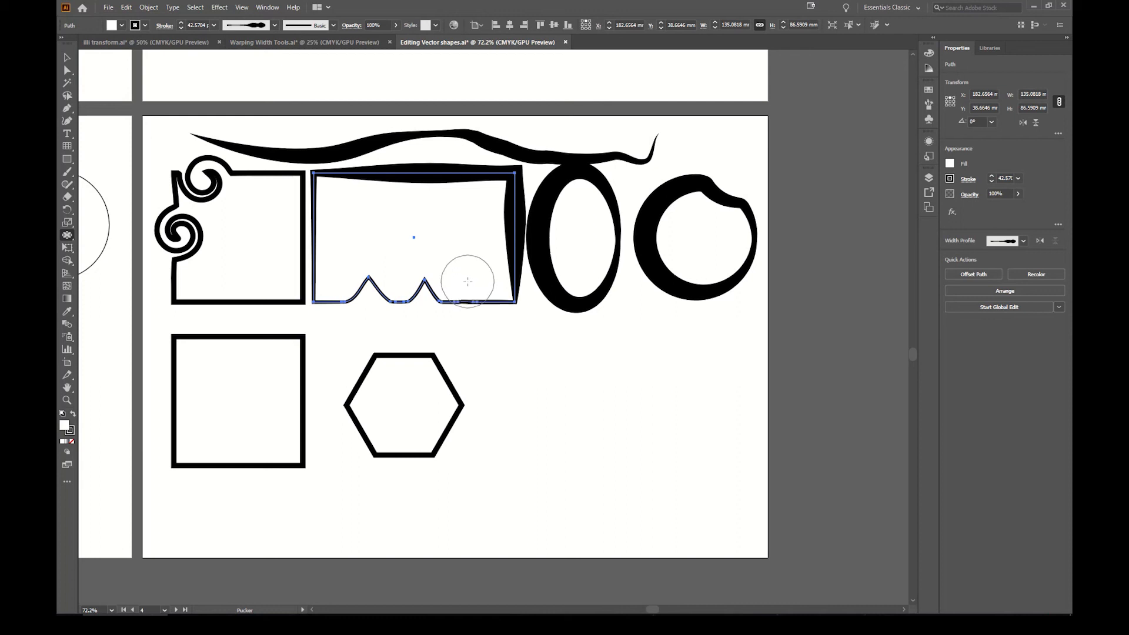
left_click_drag(466, 274, 466, 274)
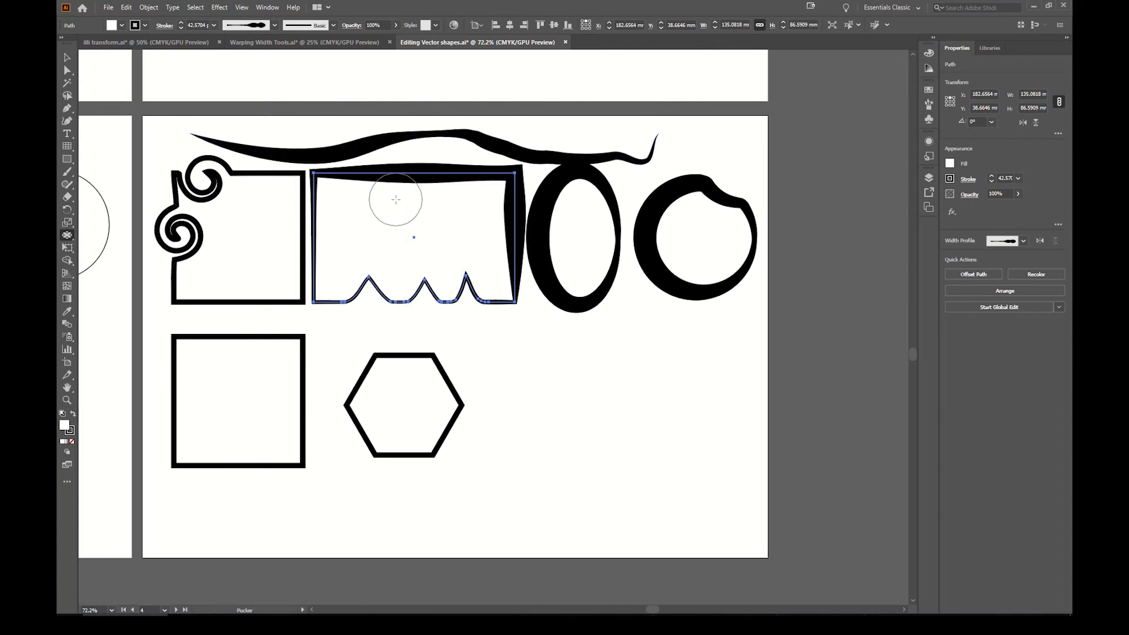
left_click_drag(396, 194, 455, 201)
Try stretching the first two bottom peaks of the wide rectangle further upward with the Pucker tool, and undo it.
mouse_move(389, 266)
left_mouse_down()
mouse_move(384, 254)
mouse_move(419, 260)
left_mouse_up()
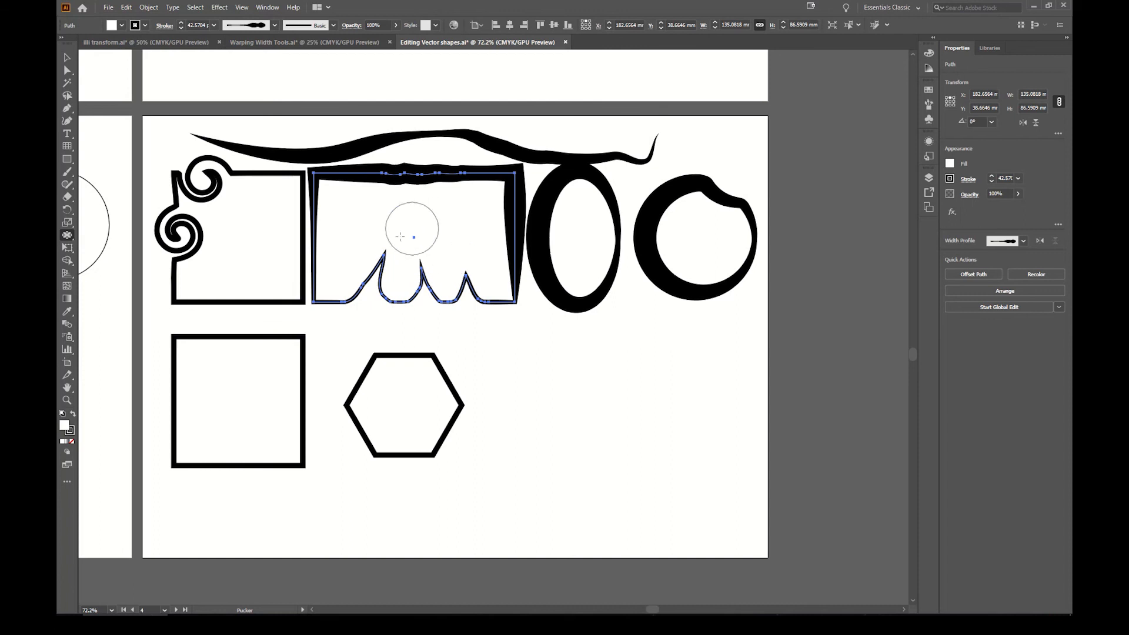
key("ctrl+z")
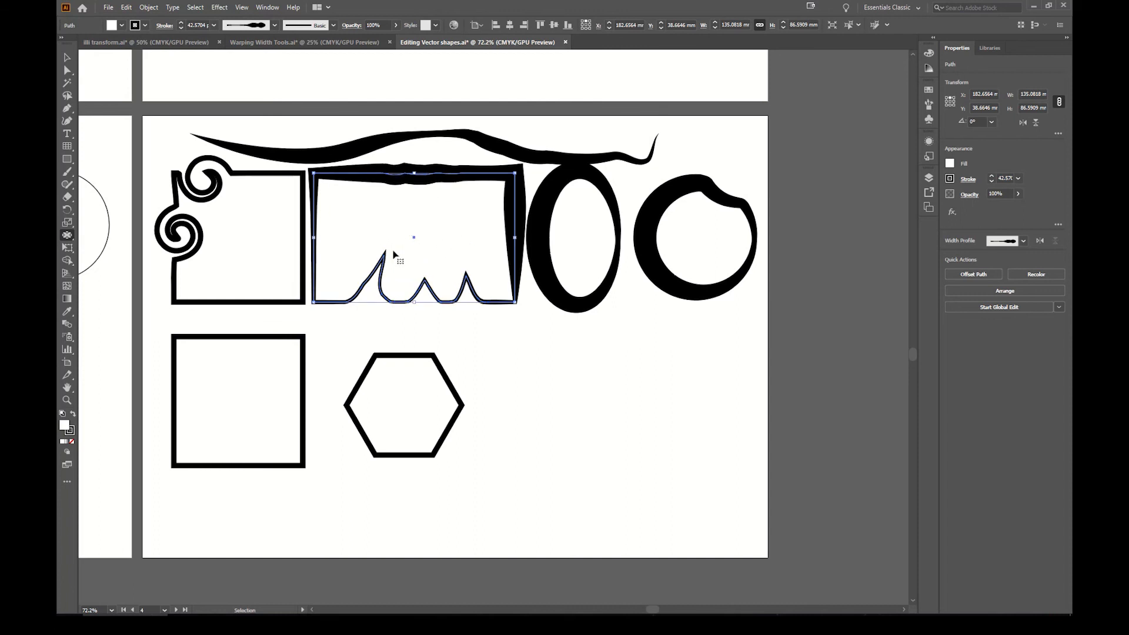
key("ctrl+z")
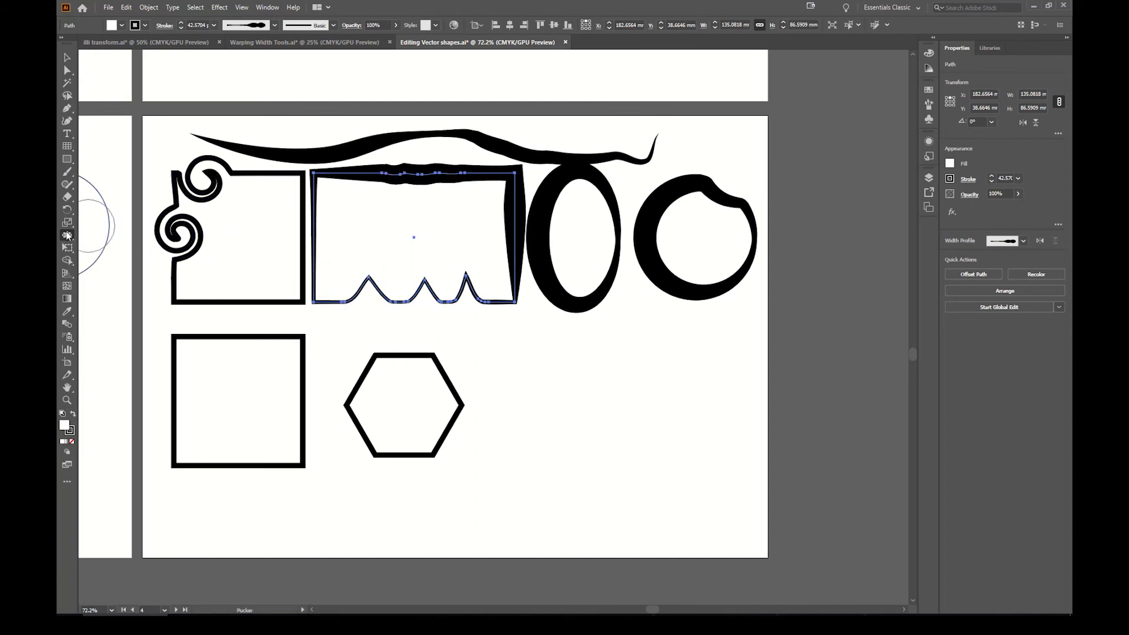
Bulge the wide rectangle's bottom peaks, right edge and top edge outward with the Bloat tool.
left_click(60, 235)
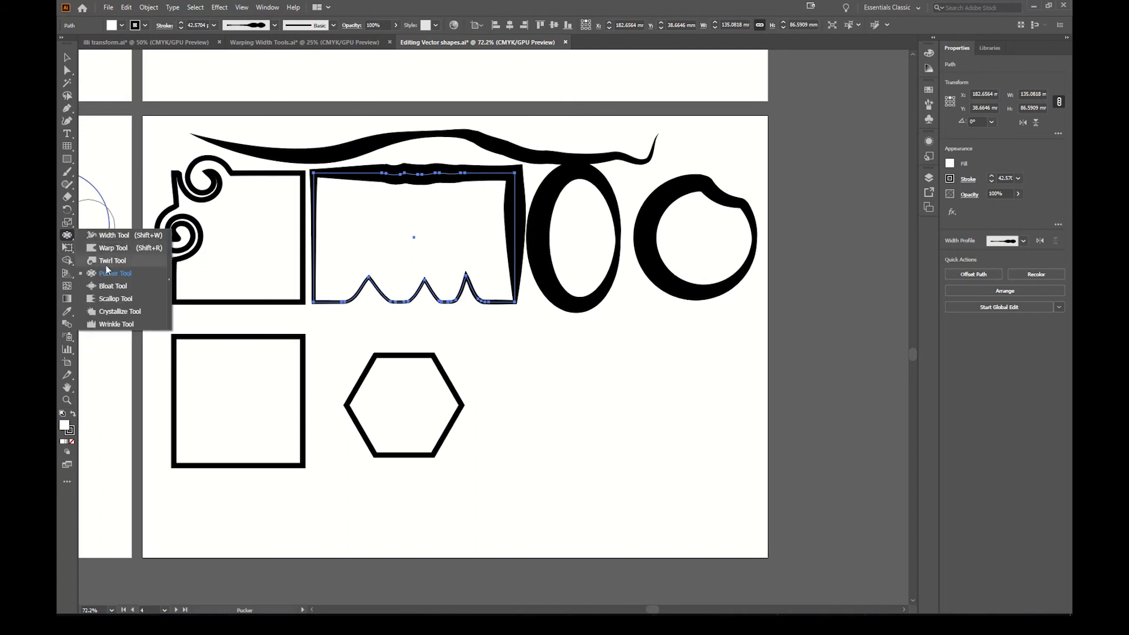
left_click(113, 285)
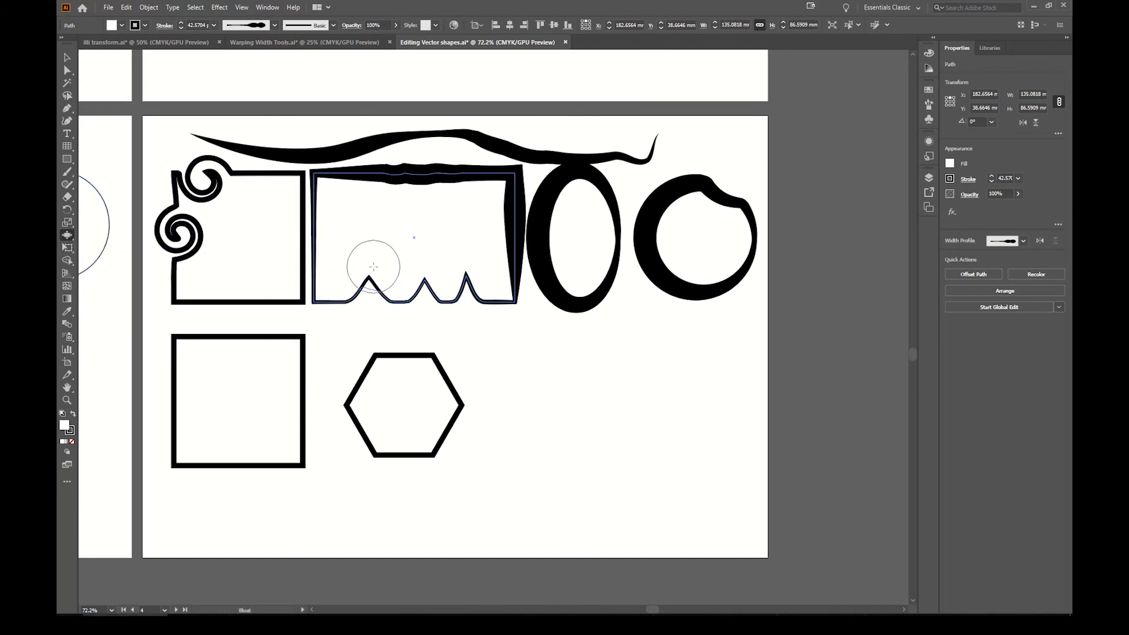
mouse_move(383, 267)
left_mouse_down()
mouse_move(436, 232)
mouse_move(430, 264)
mouse_move(456, 238)
mouse_move(460, 254)
mouse_move(466, 244)
mouse_move(462, 268)
mouse_move(444, 255)
mouse_move(435, 267)
mouse_move(441, 255)
mouse_move(420, 269)
left_mouse_up()
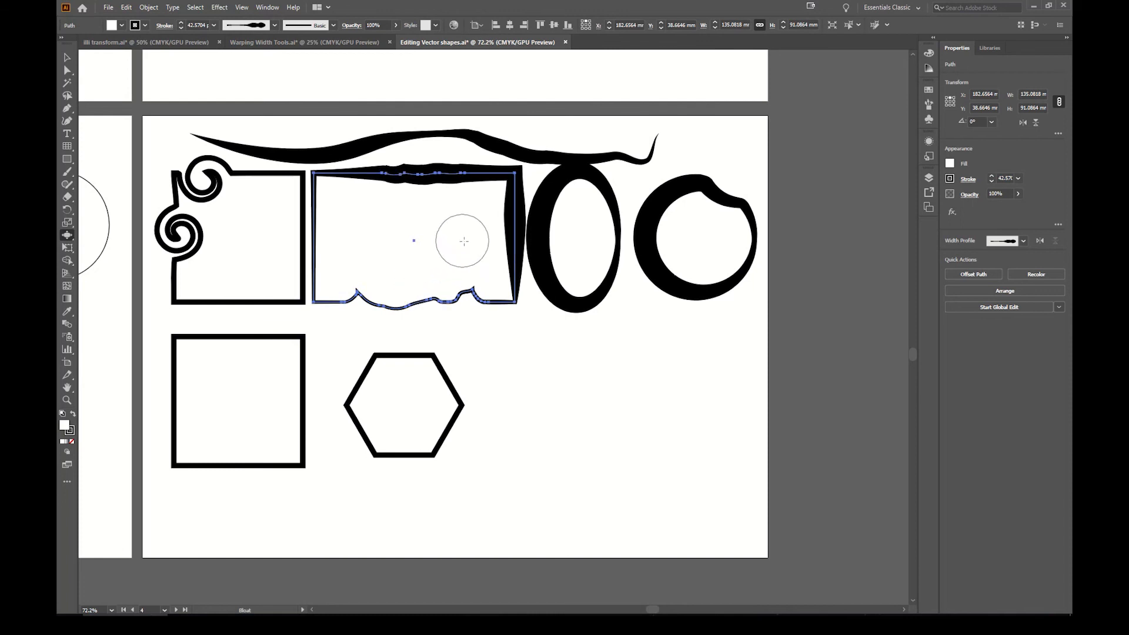
mouse_move(486, 236)
left_mouse_down()
mouse_move(476, 188)
mouse_move(460, 198)
mouse_move(449, 188)
mouse_move(419, 210)
mouse_move(390, 196)
left_mouse_up()
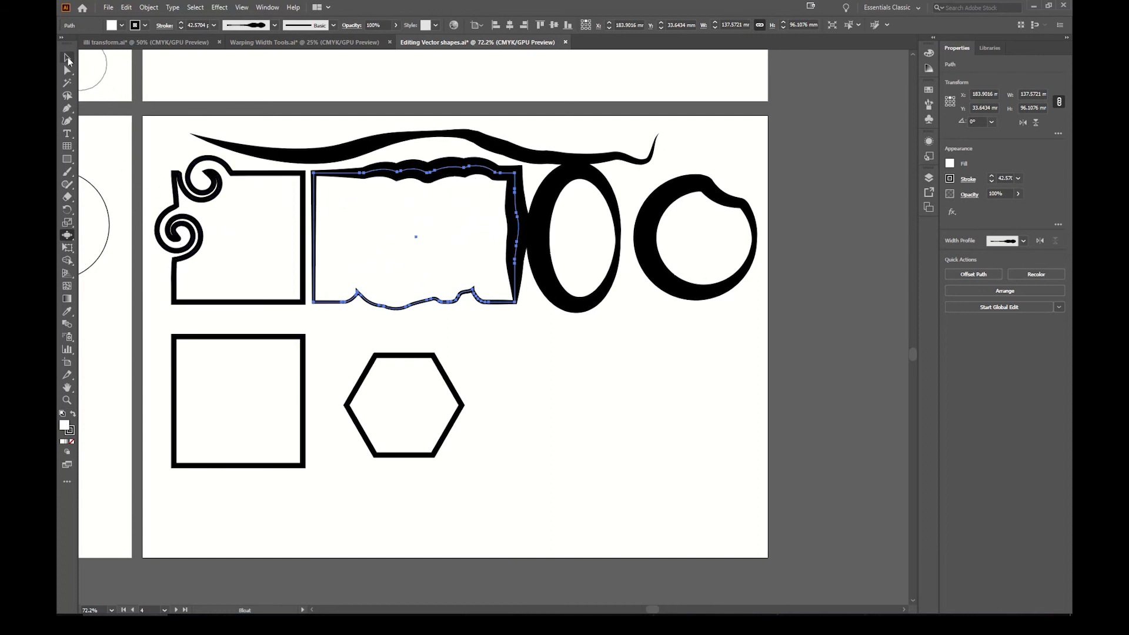
Add spikes along the left, top and right edges of the lower square with the Scallop tool.
mouse_move(72, 238)
left_mouse_down()
mouse_move(103, 274)
mouse_move(106, 298)
left_mouse_up()
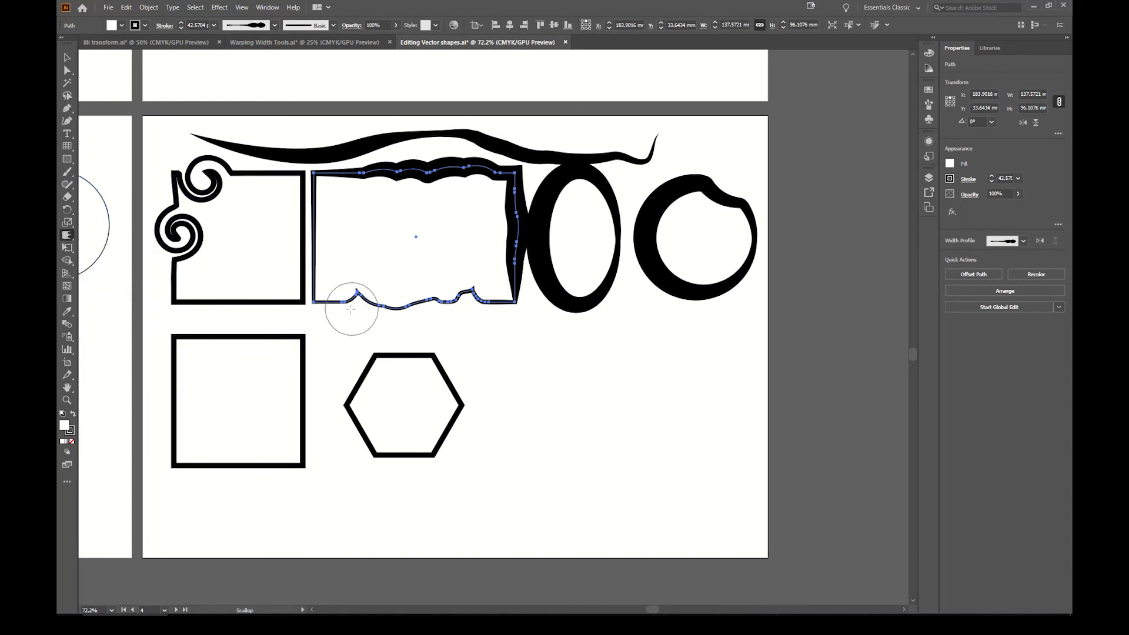
key("v")
left_click(171, 372)
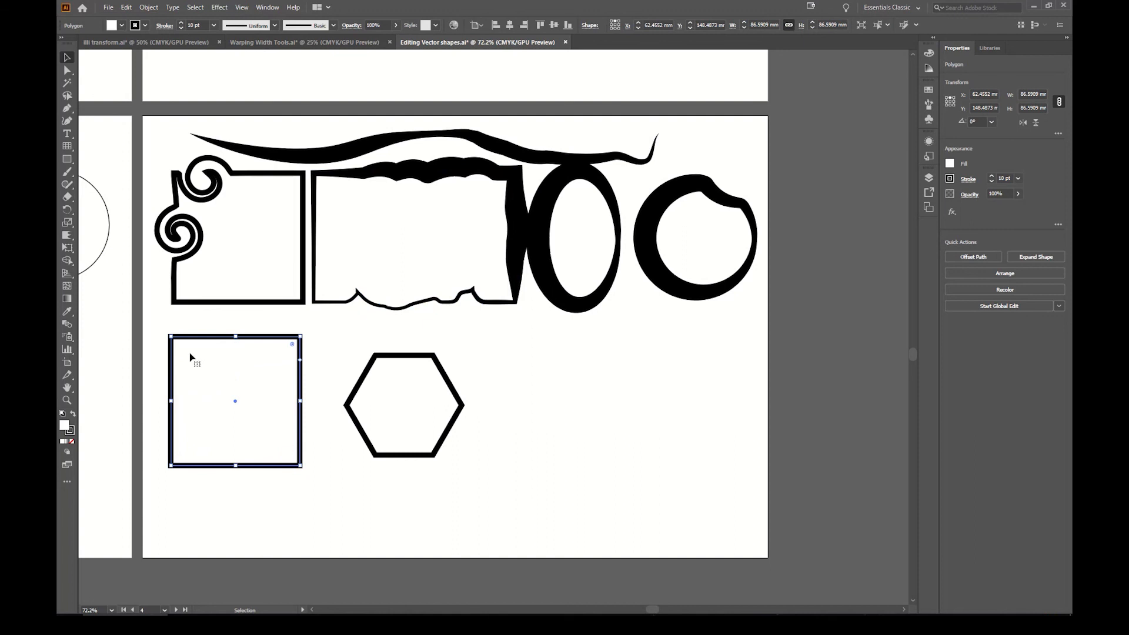
left_click(67, 235)
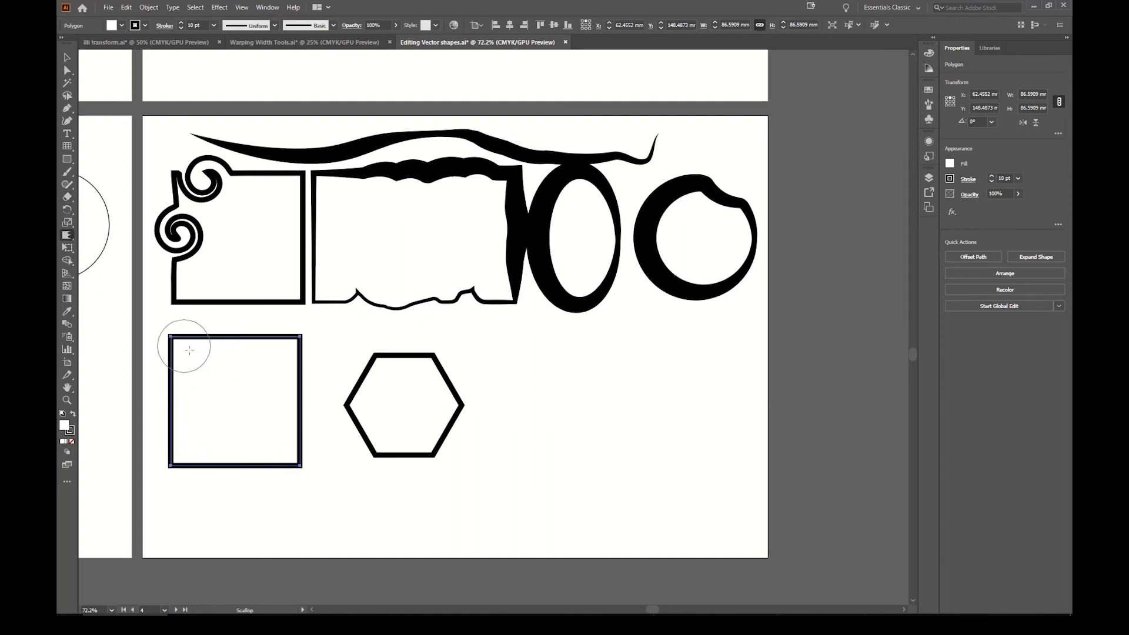
mouse_move(182, 379)
left_mouse_down()
mouse_move(201, 392)
mouse_move(192, 435)
mouse_move(284, 417)
mouse_move(289, 383)
mouse_move(271, 351)
mouse_move(176, 341)
left_mouse_up()
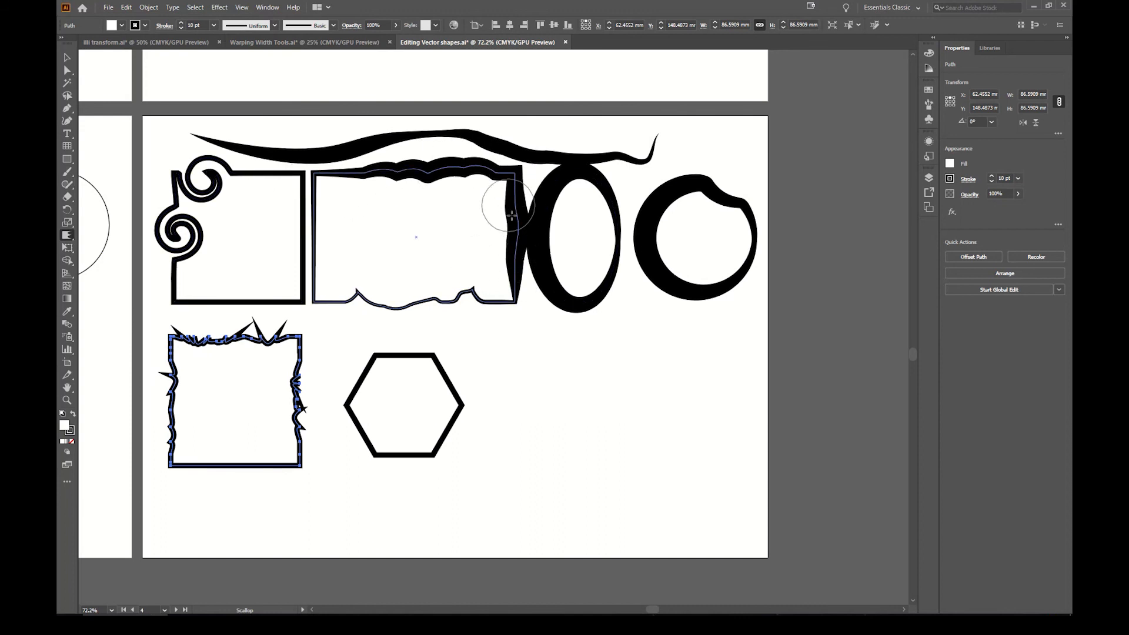
left_click(425, 172)
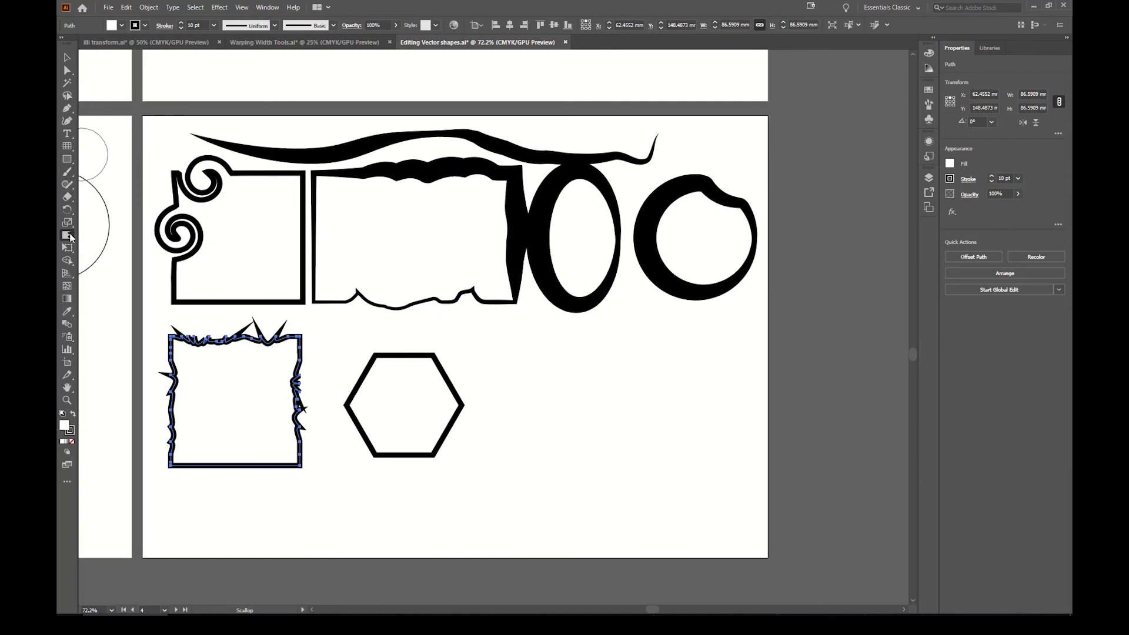
Roughen the lower square's bottom edge with the Wrinkle tool and deselect the shape.
left_click(70, 237)
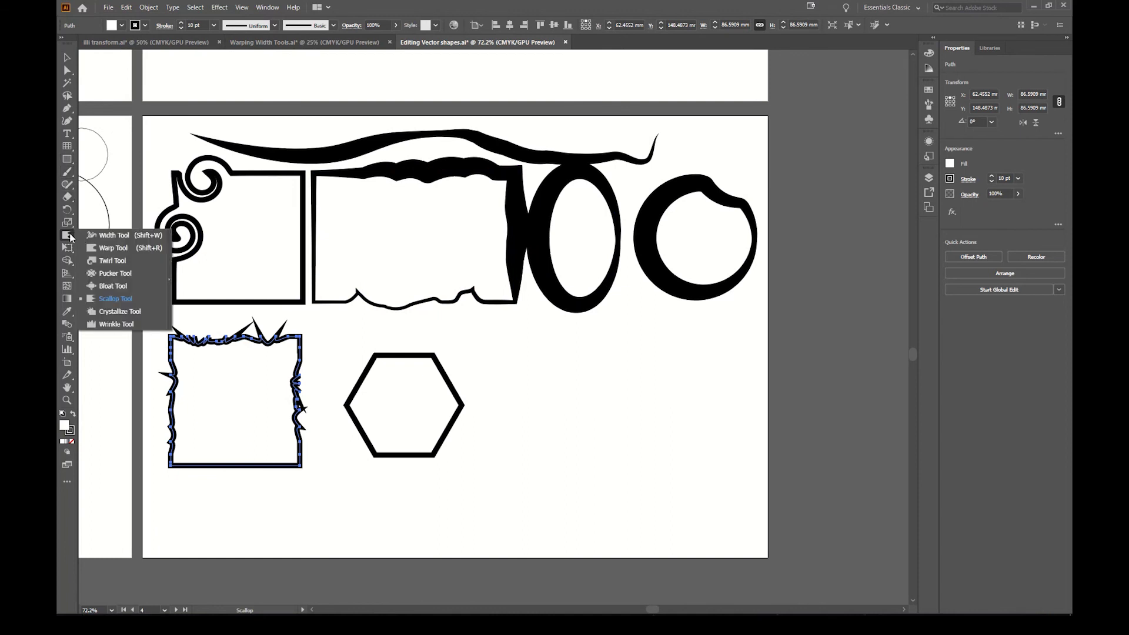
left_click(107, 325)
mouse_move(247, 470)
left_mouse_down()
mouse_move(207, 460)
mouse_move(254, 459)
mouse_move(274, 479)
mouse_move(209, 475)
mouse_move(283, 465)
left_mouse_up()
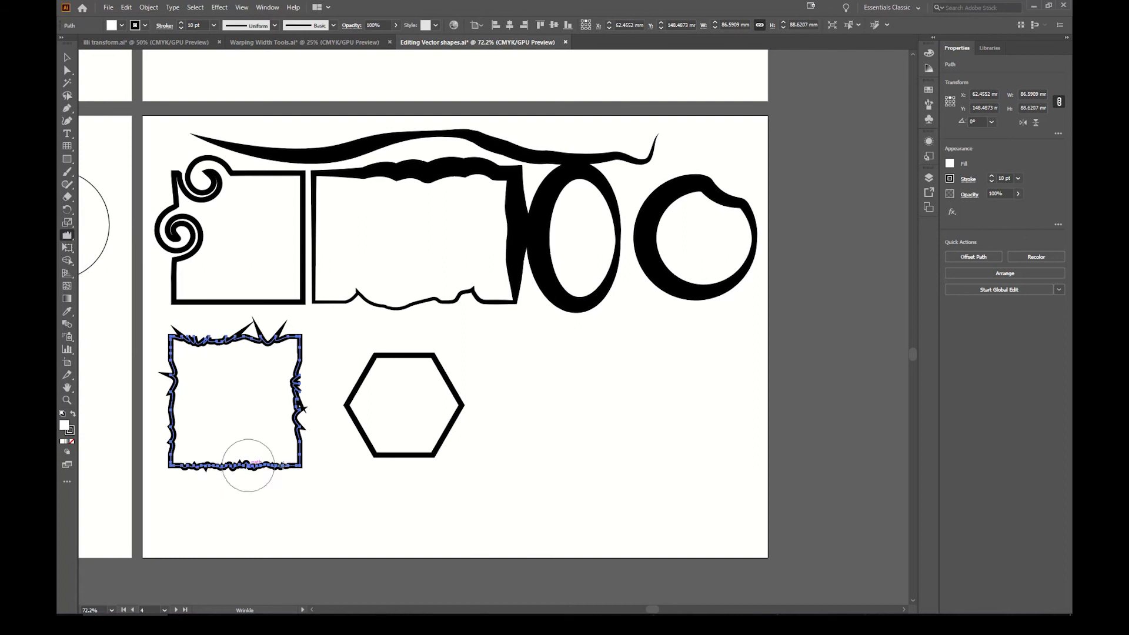
key("v")
left_click(496, 436)
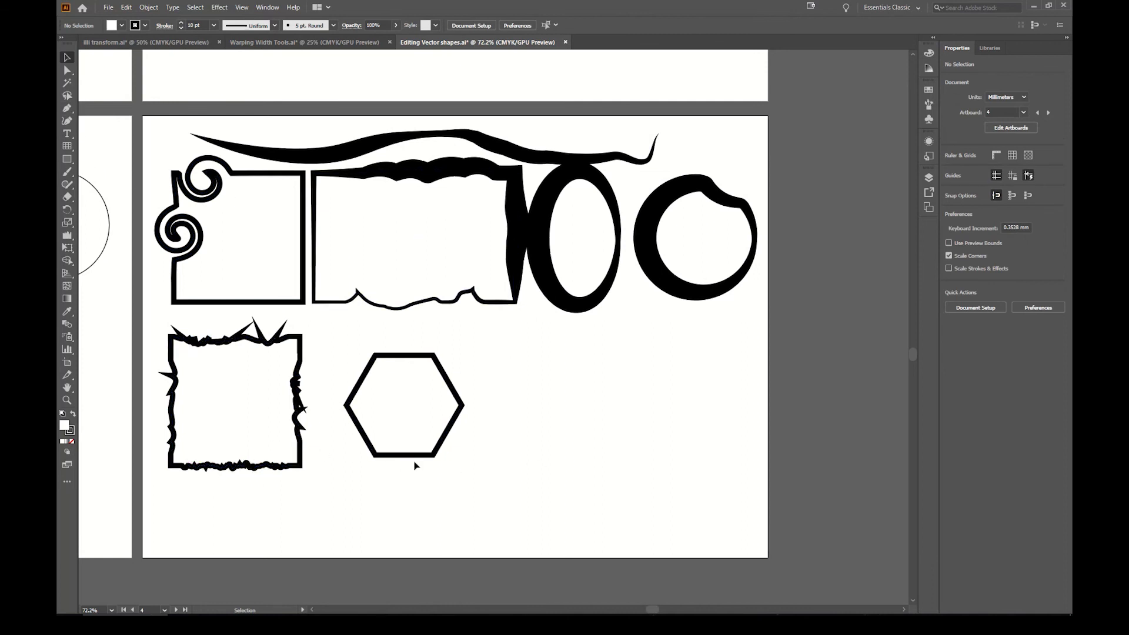
Go to the fifth artboard, select the ellipse and circle together, and display the Pathfinder options.
left_click_drag(462, 486, 472, 429)
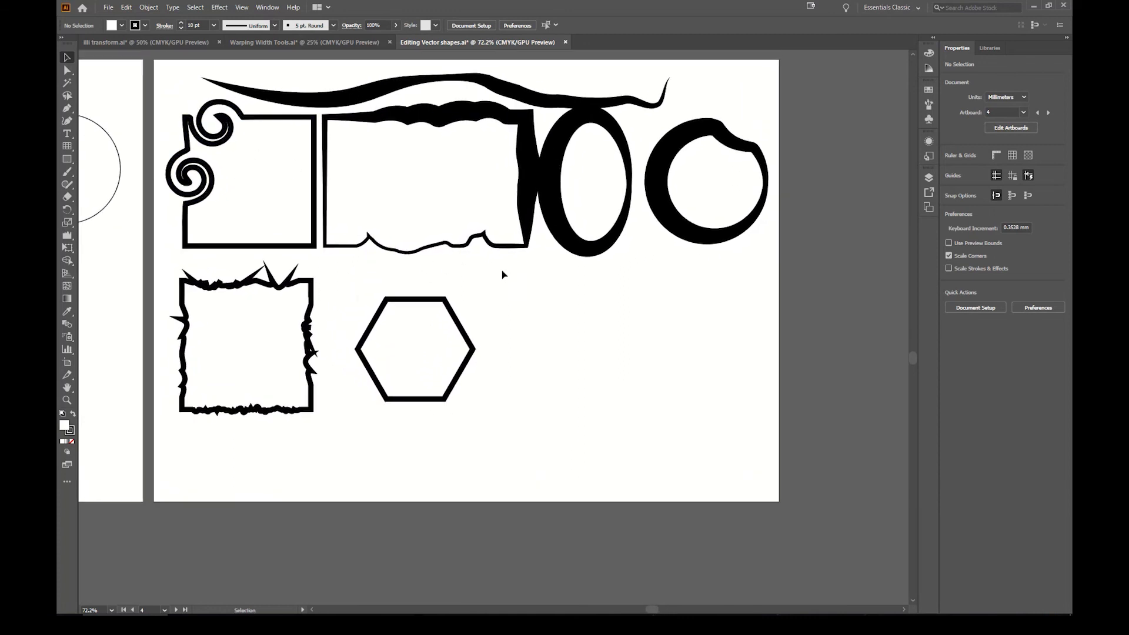
left_click_drag(503, 274, 506, 331)
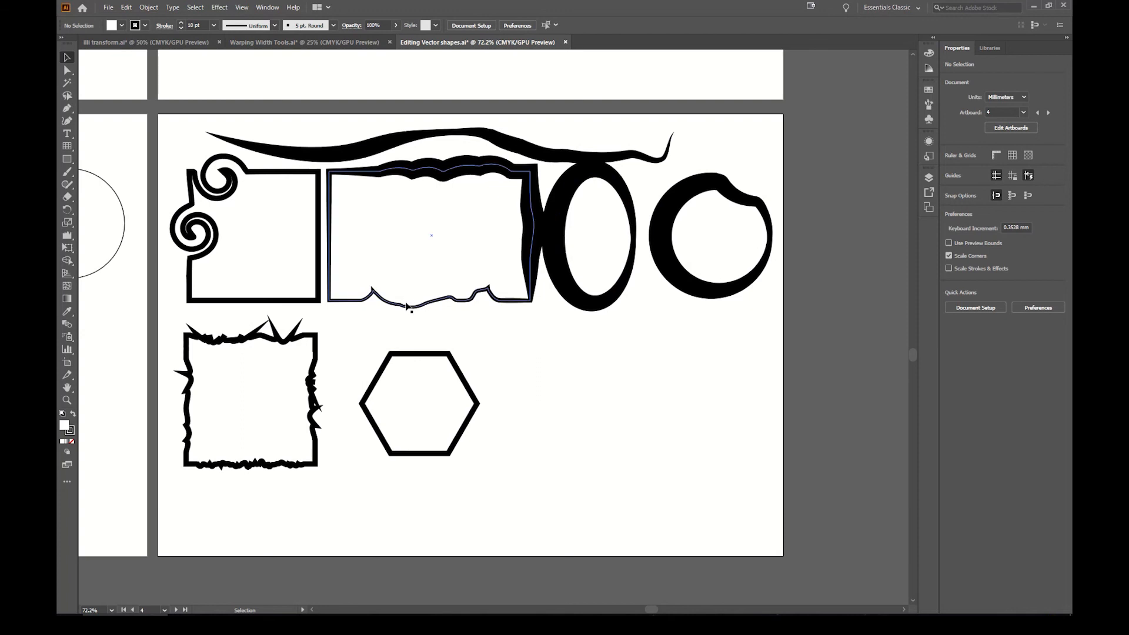
key("z")
left_click(415, 306, "alt")
left_click(415, 306, "alt")
left_click(415, 306, "alt")
left_click_drag(371, 262, 687, 375)
left_click_drag(337, 286, 764, 317)
left_click_drag(436, 330, 489, 337)
key("v")
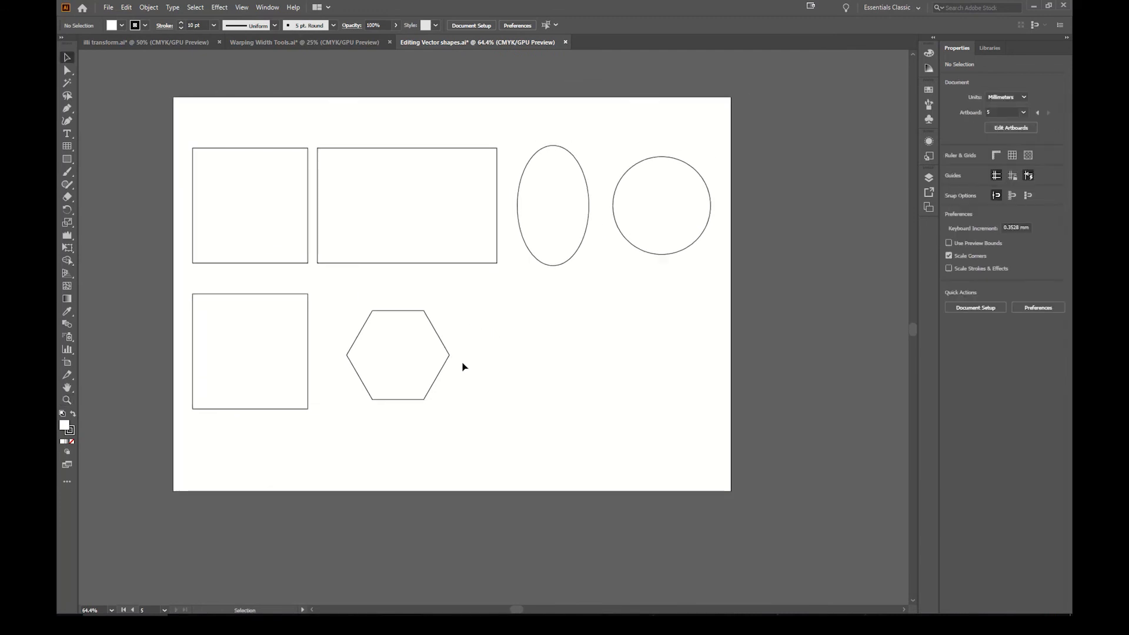
left_click(447, 368)
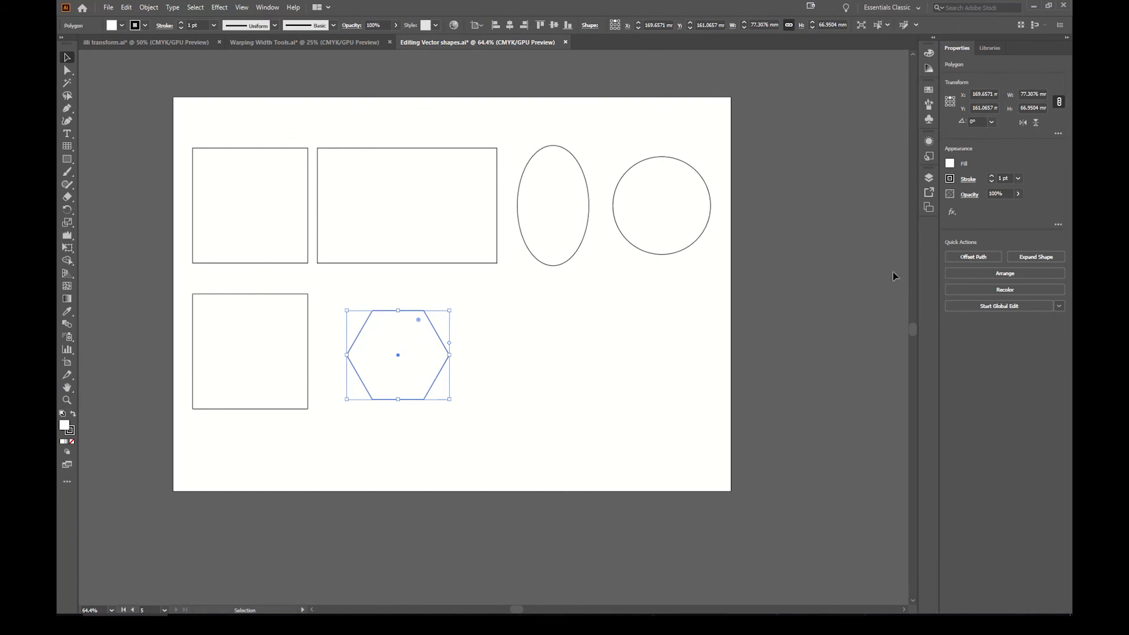
left_click_drag(654, 292, 537, 234)
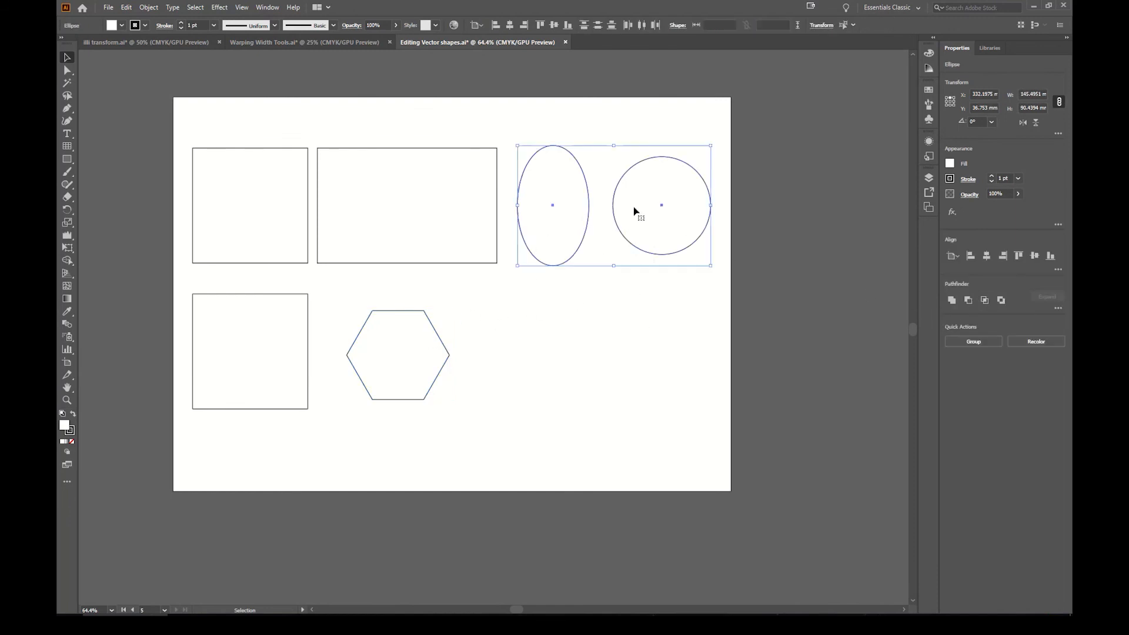
left_click(265, 7)
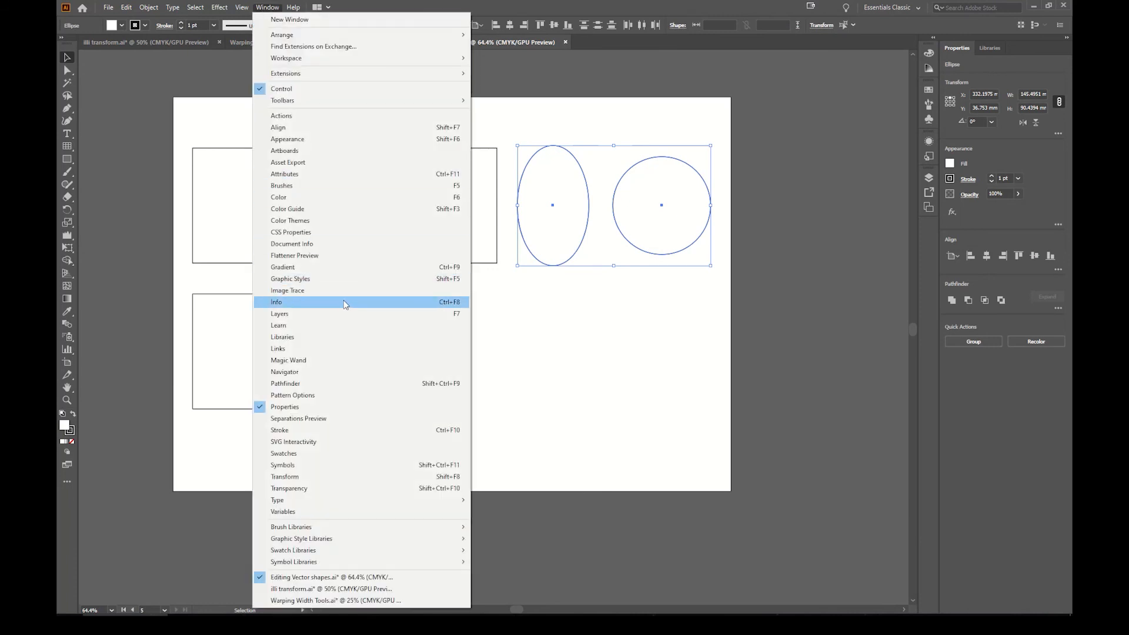
left_click(439, 383)
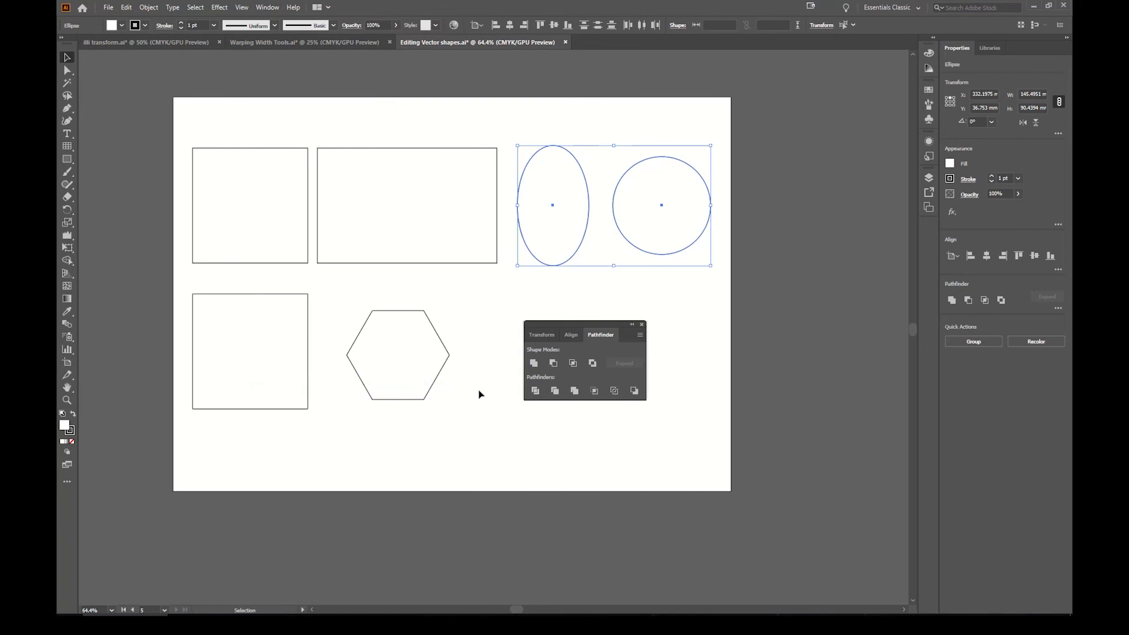
Move the floating Pathfinder options off the artboard into the empty area beside it and deselect the ellipse and circle.
left_click(640, 335)
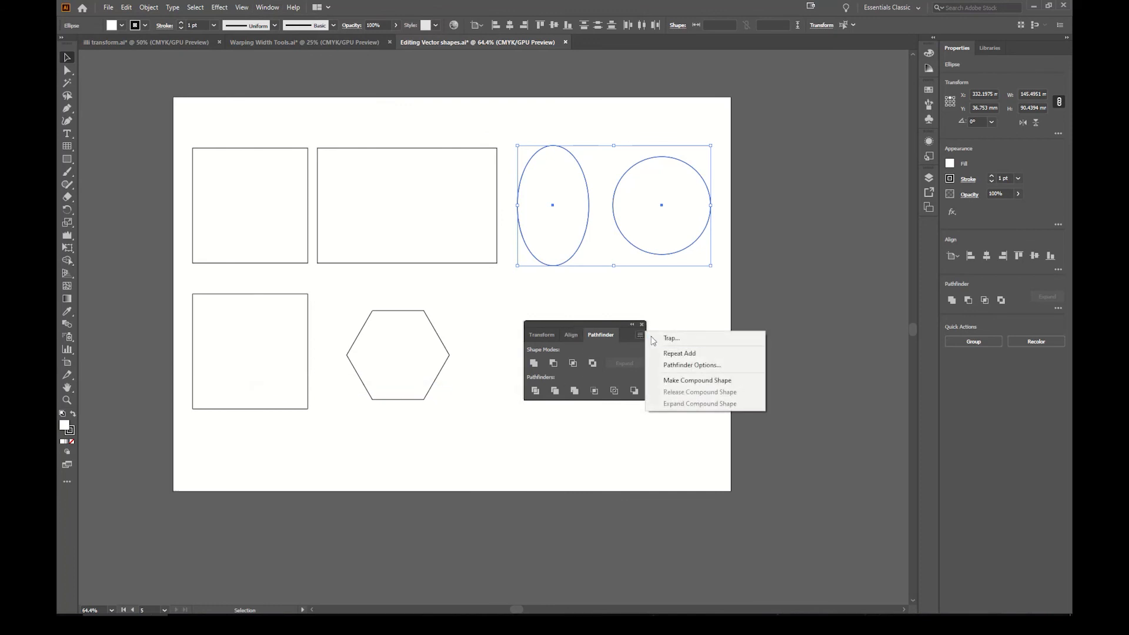
left_click_drag(603, 329, 820, 314)
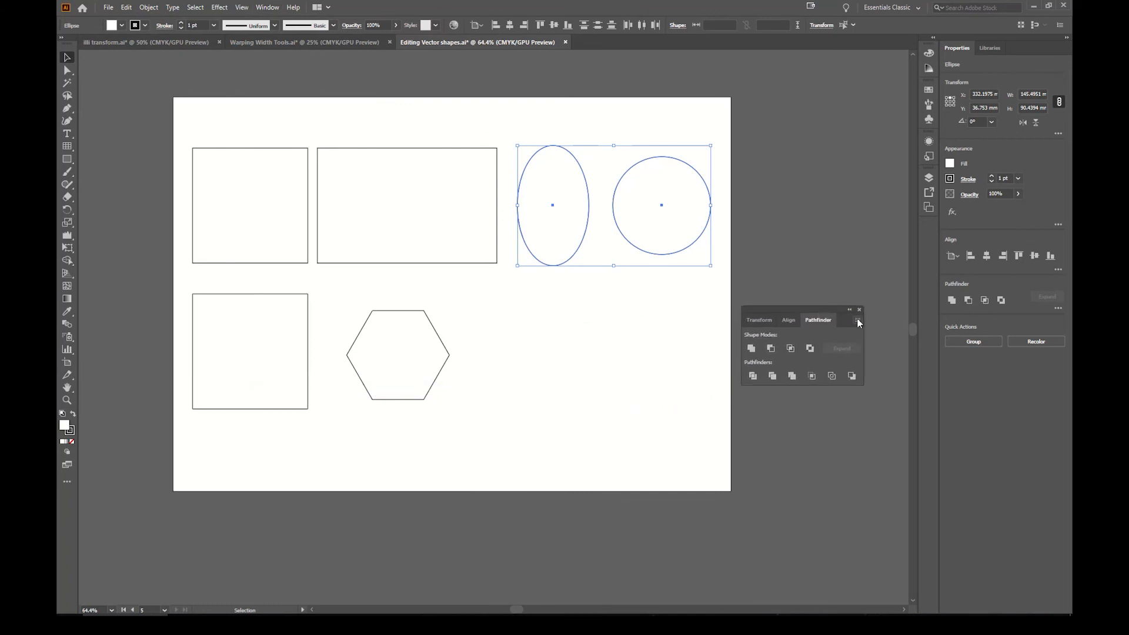
left_click(532, 402)
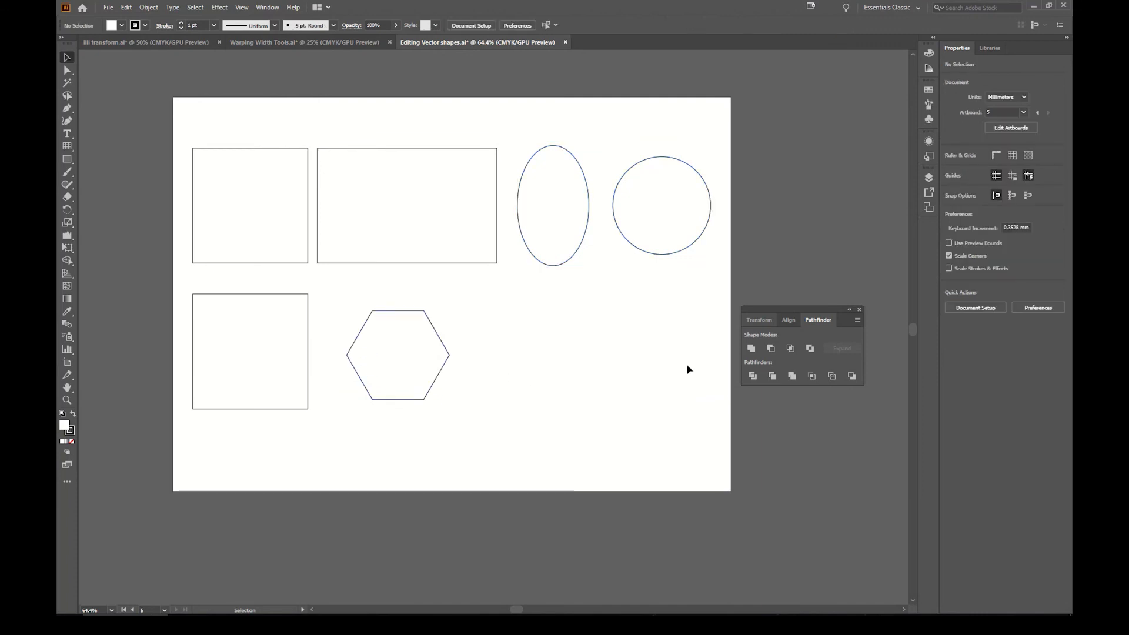
Duplicate the hexagon twice diagonally down to the right so the three copies overlap, and clear the selection.
left_click(434, 388)
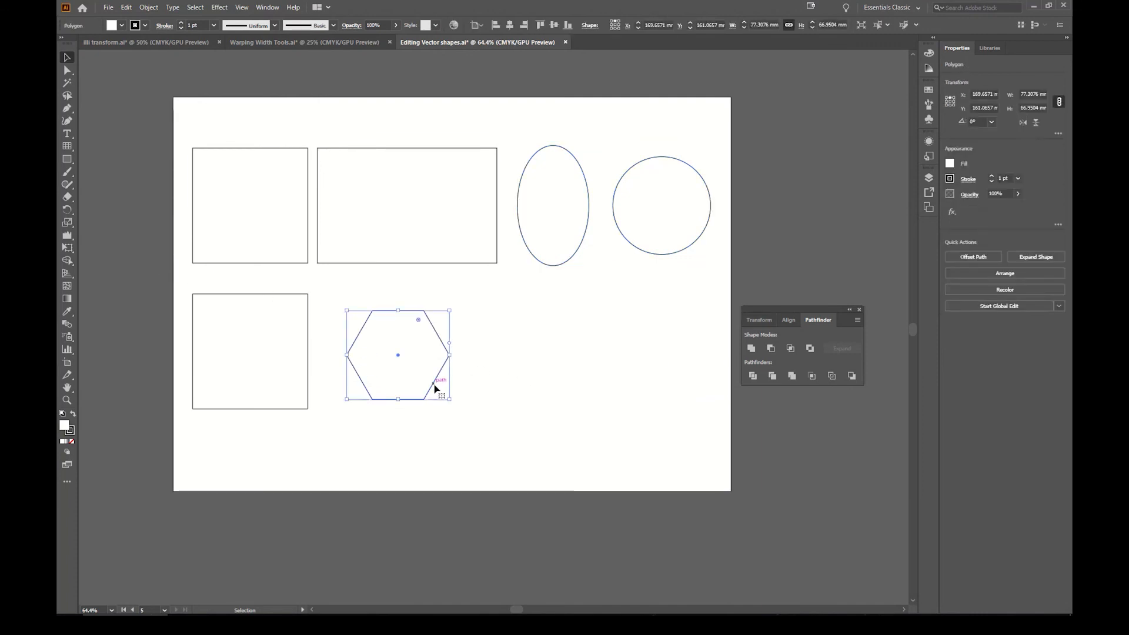
left_click_drag(433, 383, 506, 423)
left_click(530, 431)
left_click(586, 444)
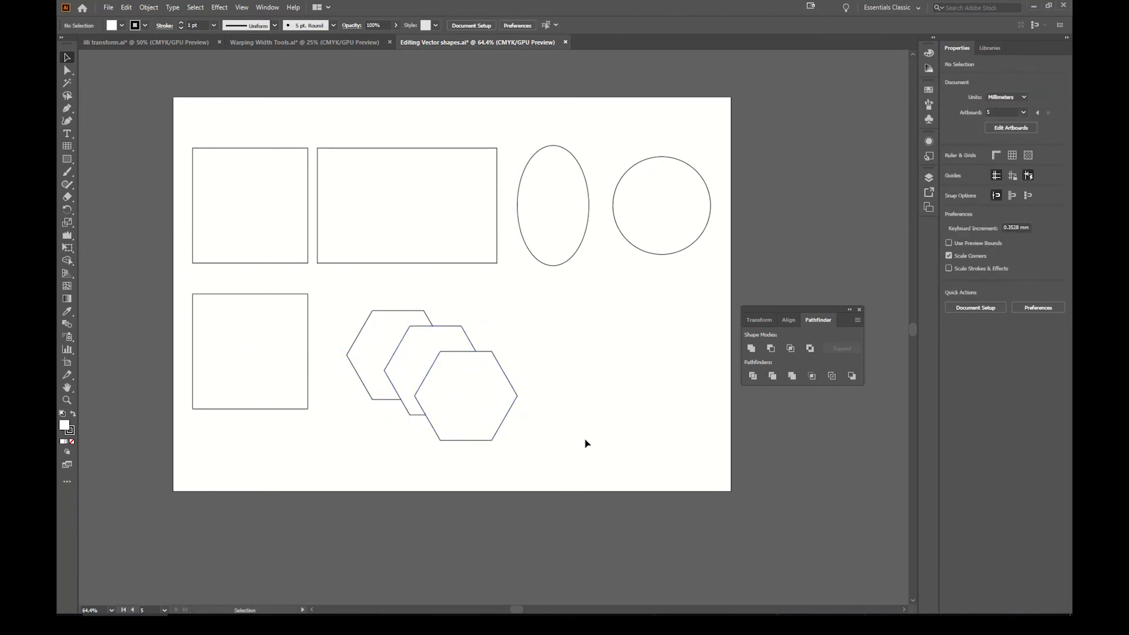
Try merging the three overlapping hexagons into one shape with Unite, and undo the merge.
left_click_drag(412, 348, 412, 348)
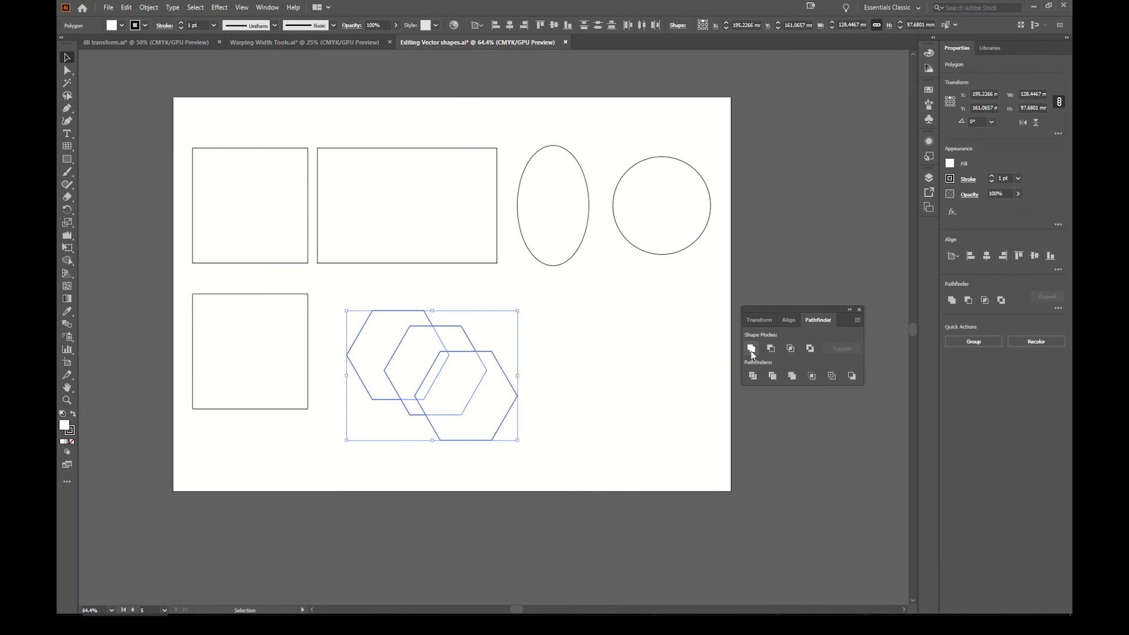
left_click(752, 351)
key("ctrl+z")
left_click(755, 348)
key("ctrl+z")
Move the rearmost hexagon away from the other two, onto the artboard's lower-left corner.
left_click(559, 375)
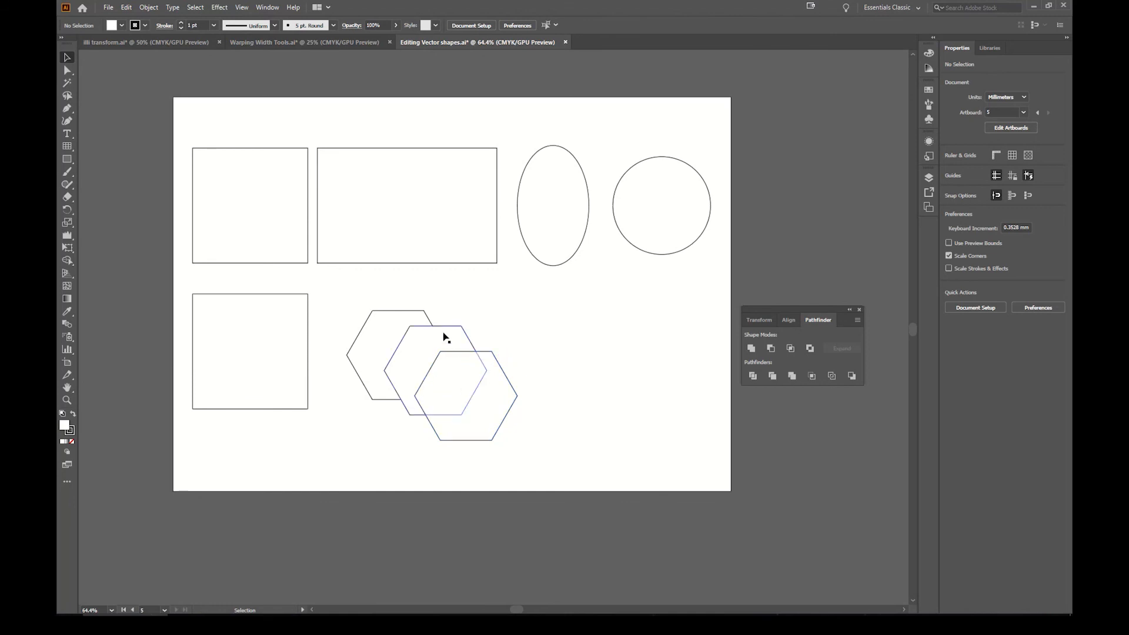
left_click_drag(391, 319, 168, 449)
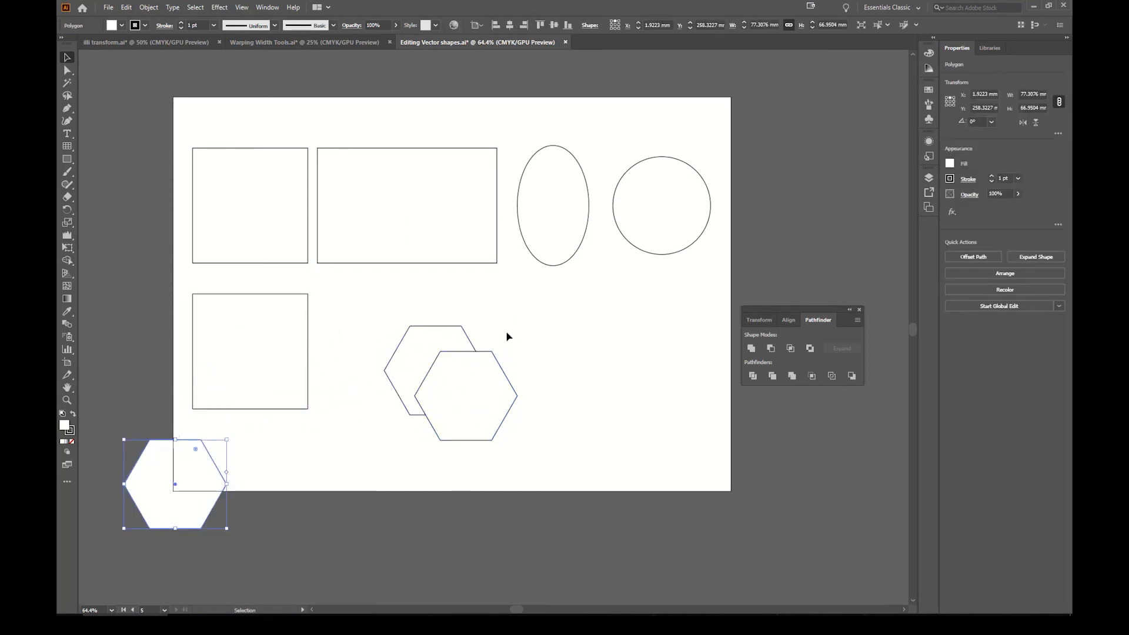
Try subtracting the front hexagon from the one behind it with Minus Front, and undo the subtraction.
left_click_drag(512, 330, 451, 365)
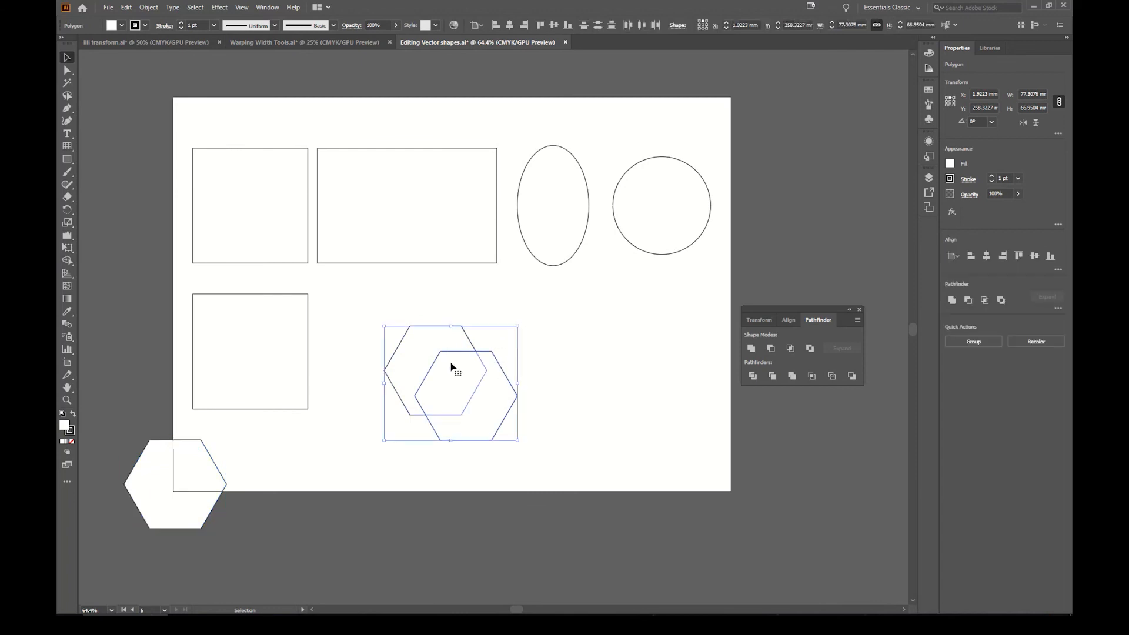
left_click(772, 349)
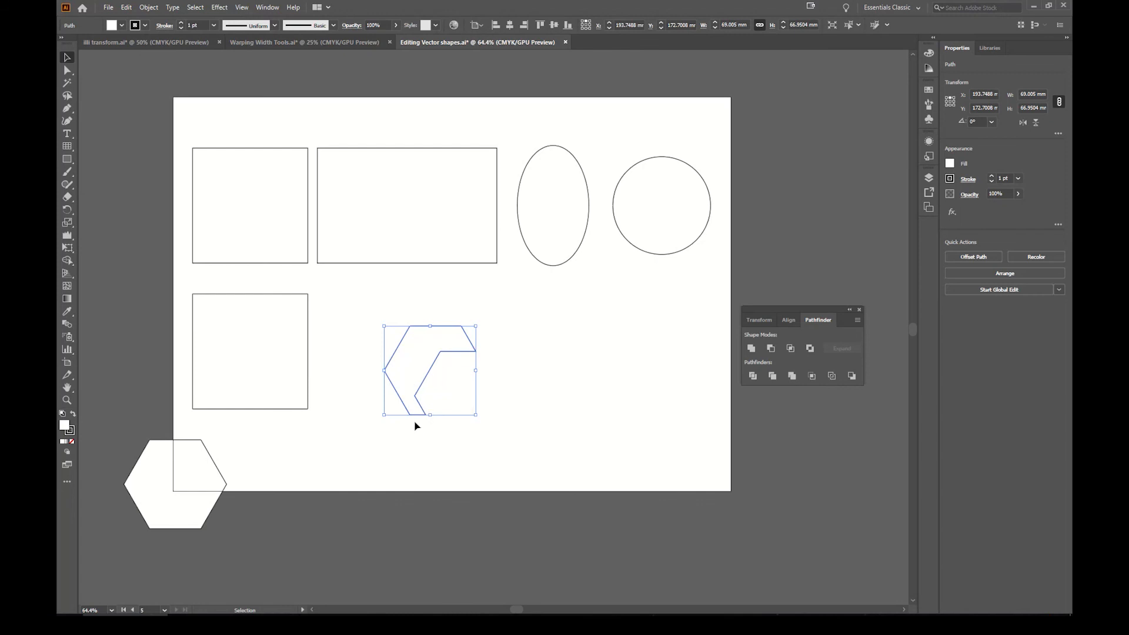
key("a")
left_click(582, 395)
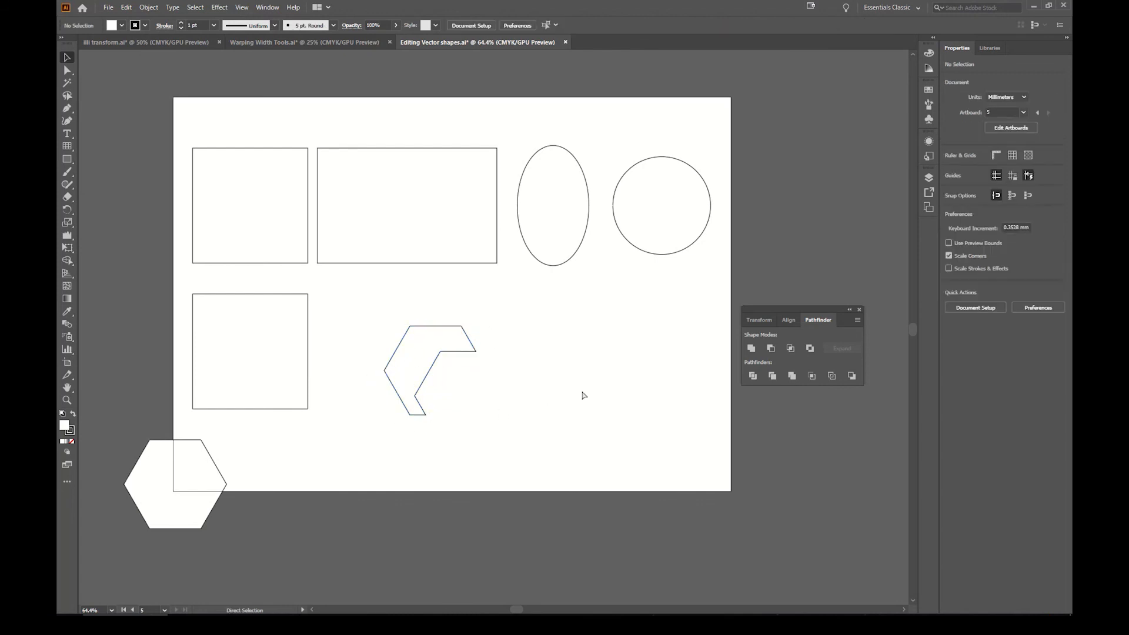
key("ctrl+z")
Try keeping only the overlap of the two hexagons with Intersect, and undo the operation.
key("v")
left_click_drag(549, 318, 445, 363)
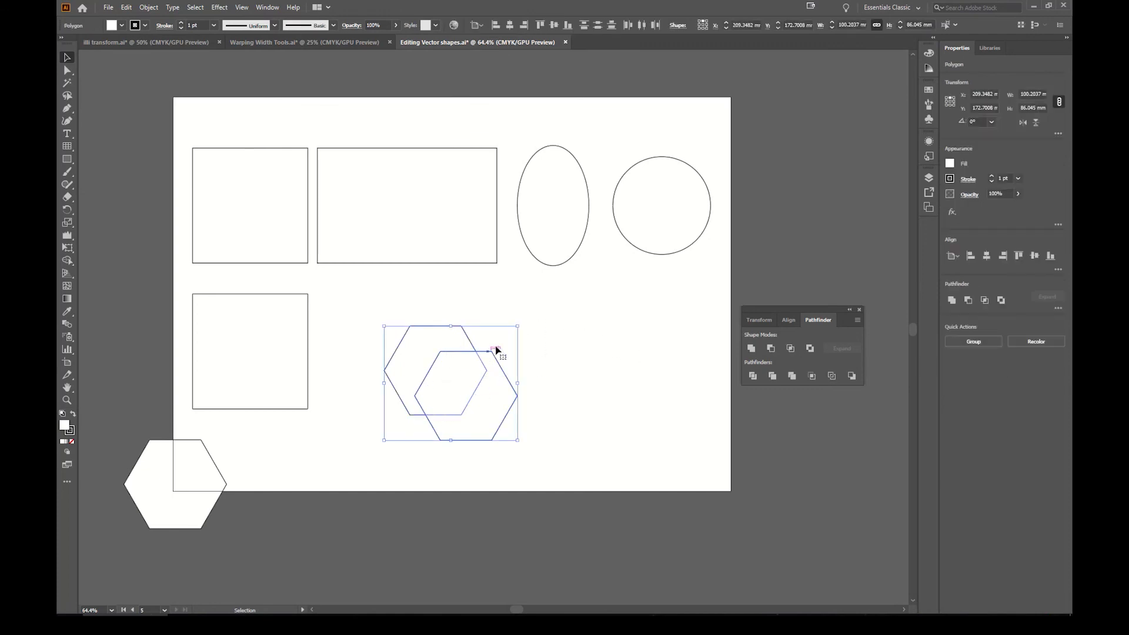
left_click(790, 349)
left_click(529, 355)
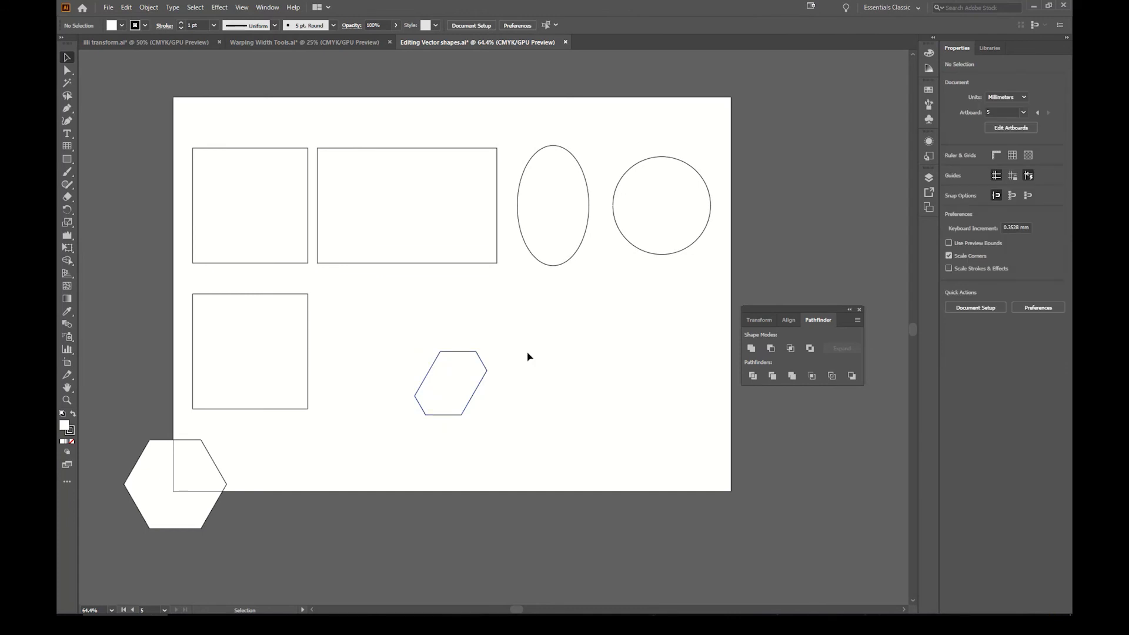
key("ctrl+z")
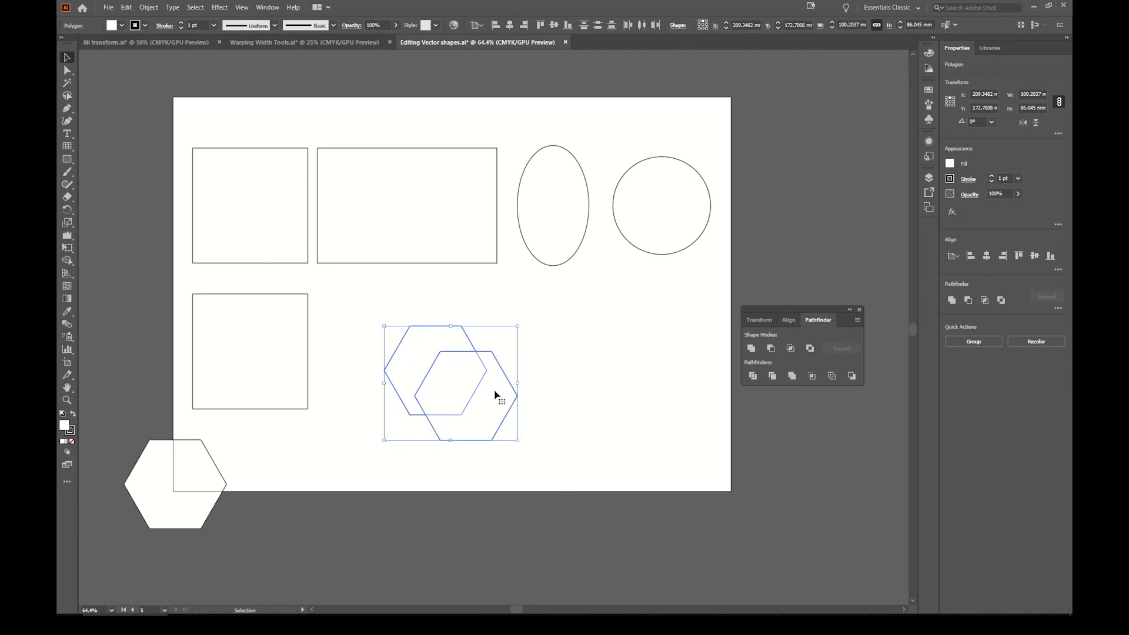
Apply Exclude to the two overlapping hexagons and deselect the result.
left_click(811, 348)
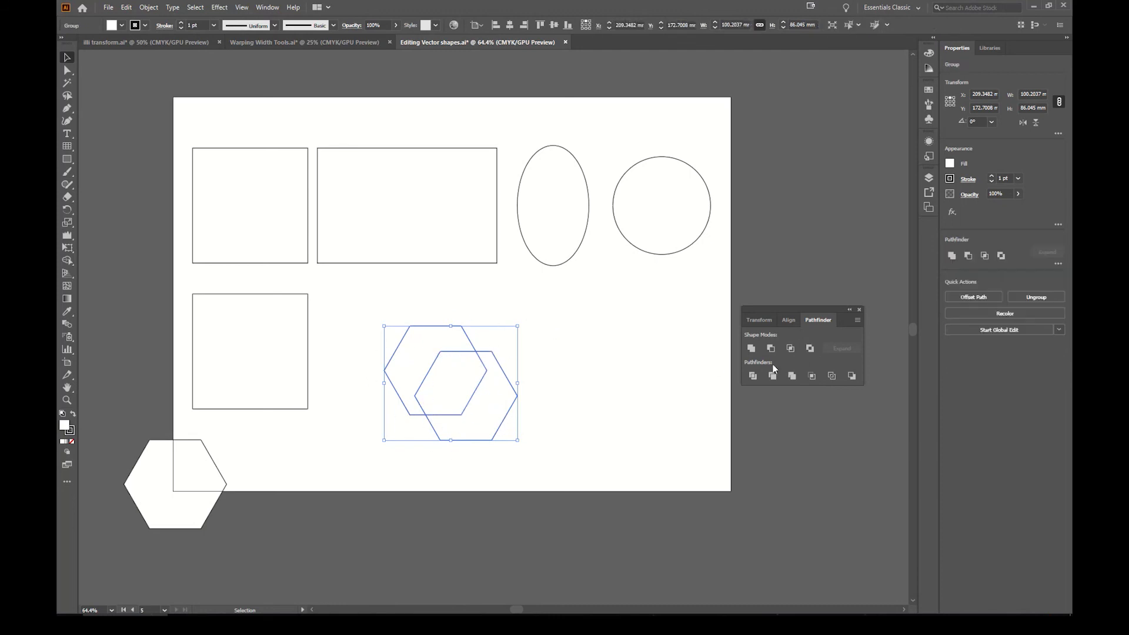
left_click(558, 405)
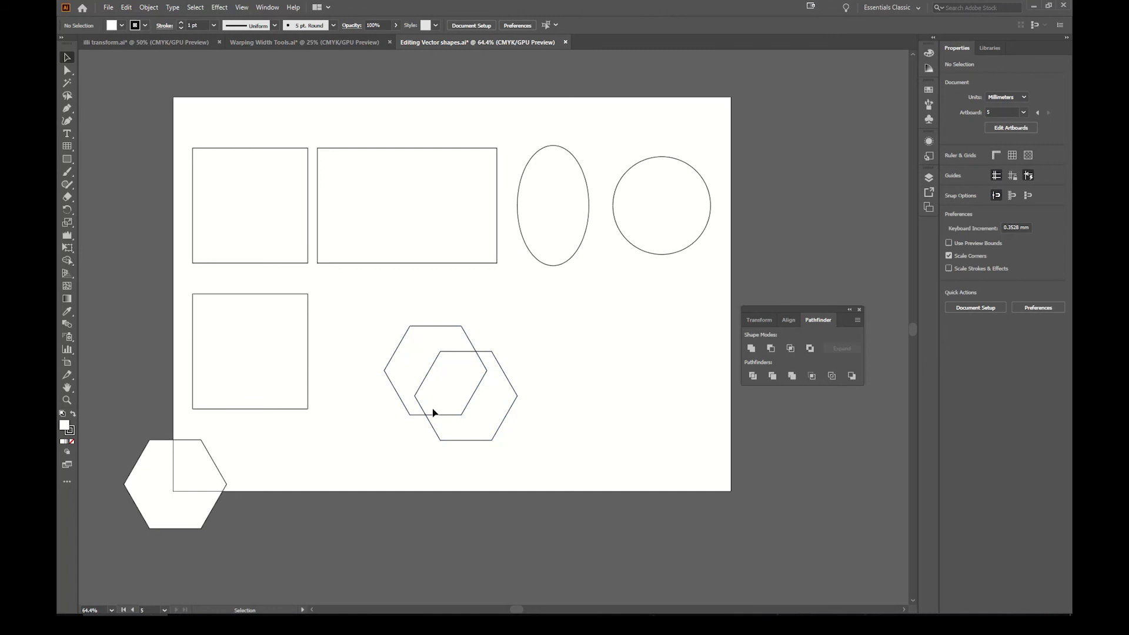
Fill the excluded hexagon group with red to check its hollow overlap, undo the fill and deselect the group.
left_click(469, 352)
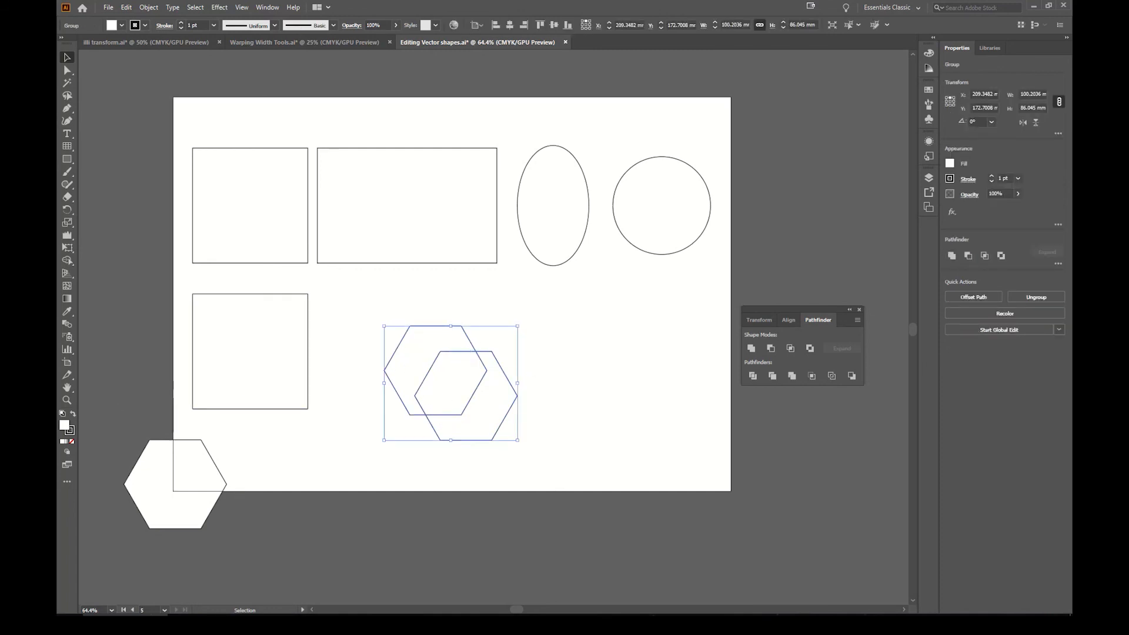
left_click(930, 89)
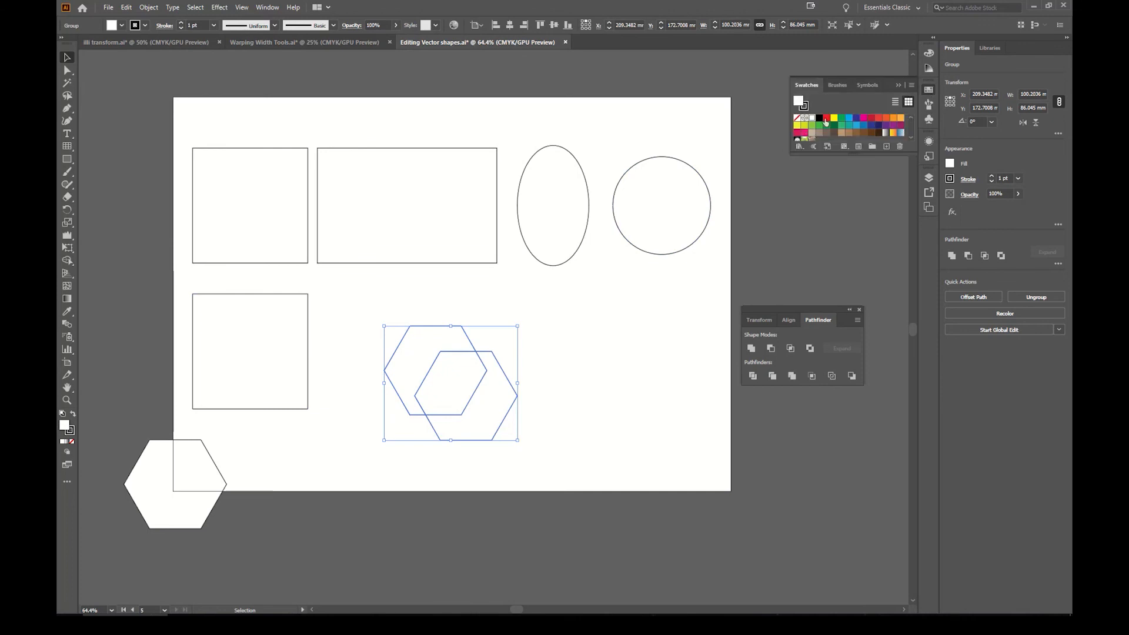
left_click(829, 119)
left_click(528, 366)
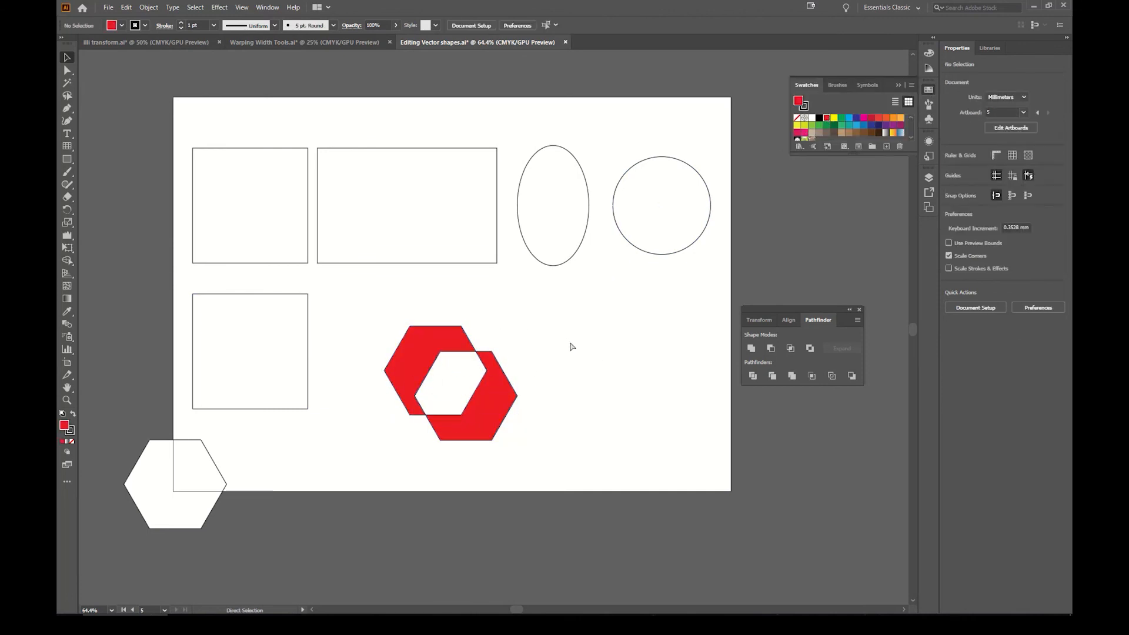
key("ctrl+z")
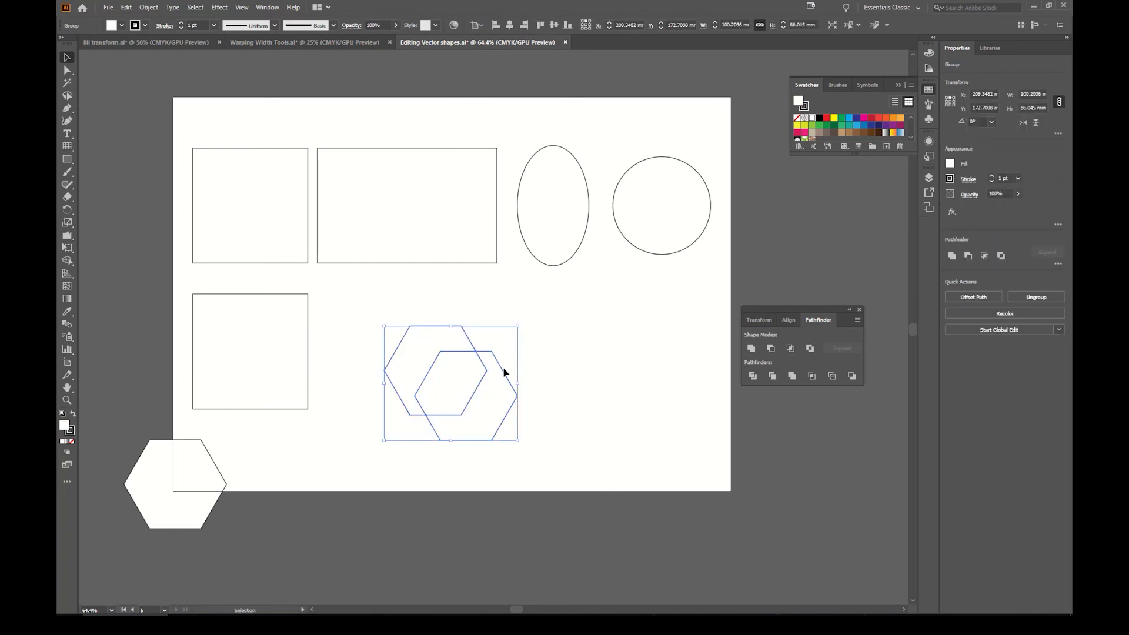
left_click(590, 354)
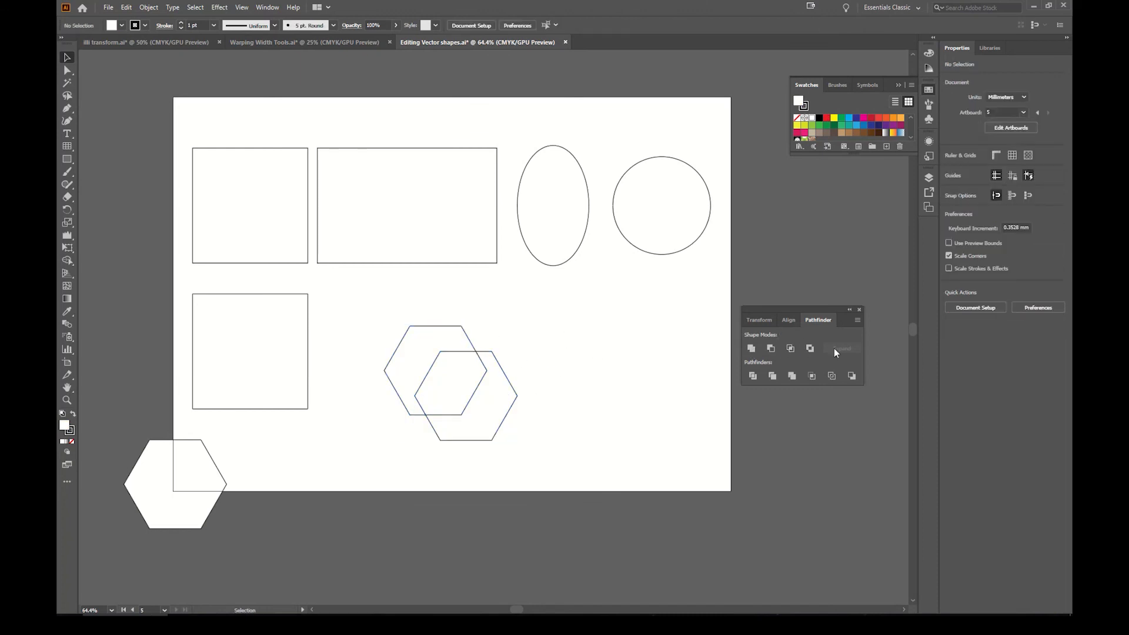